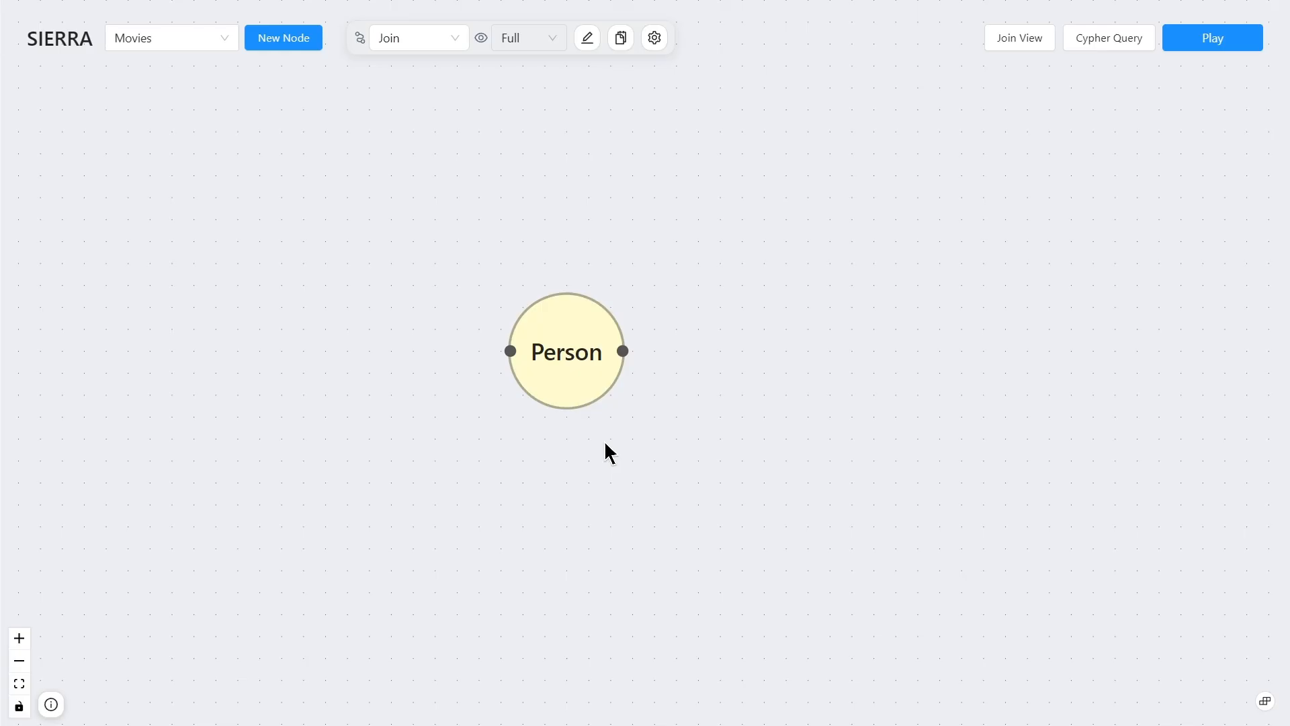
Add a predicate on the Person node's born attribute that requires a value > 1964.
left_click(587, 401)
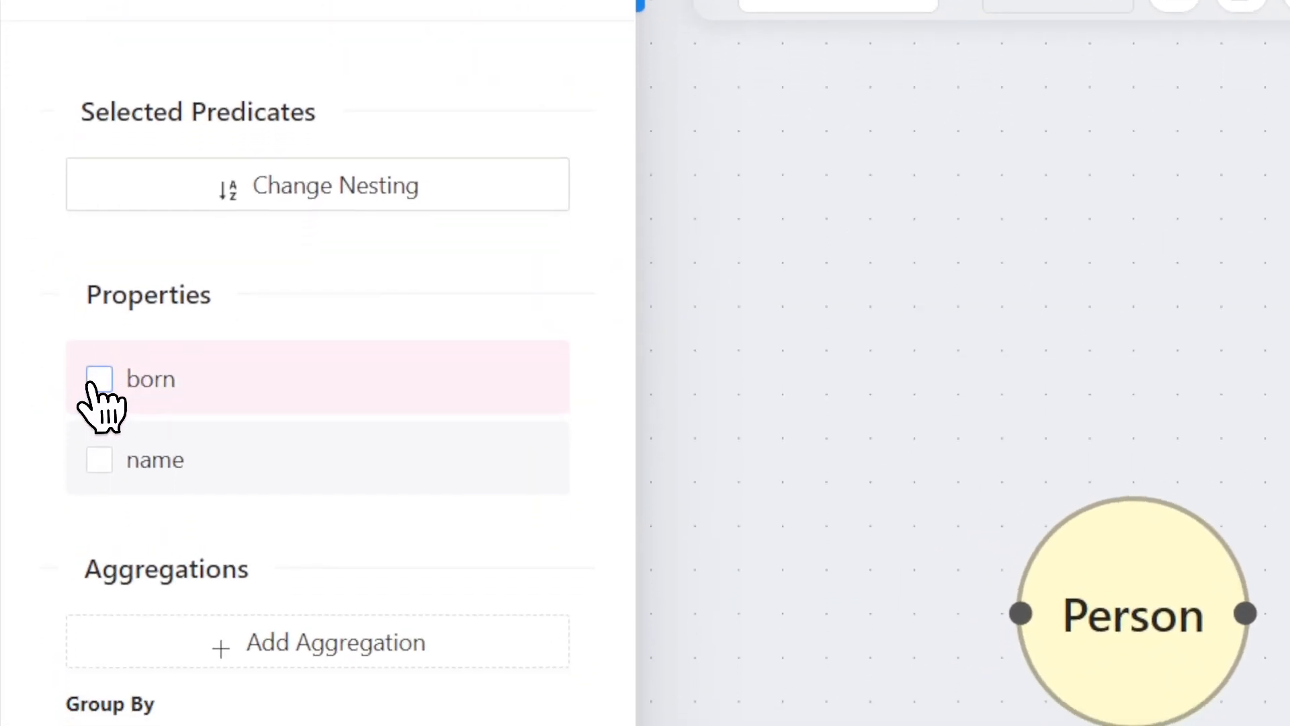
left_click(94, 382)
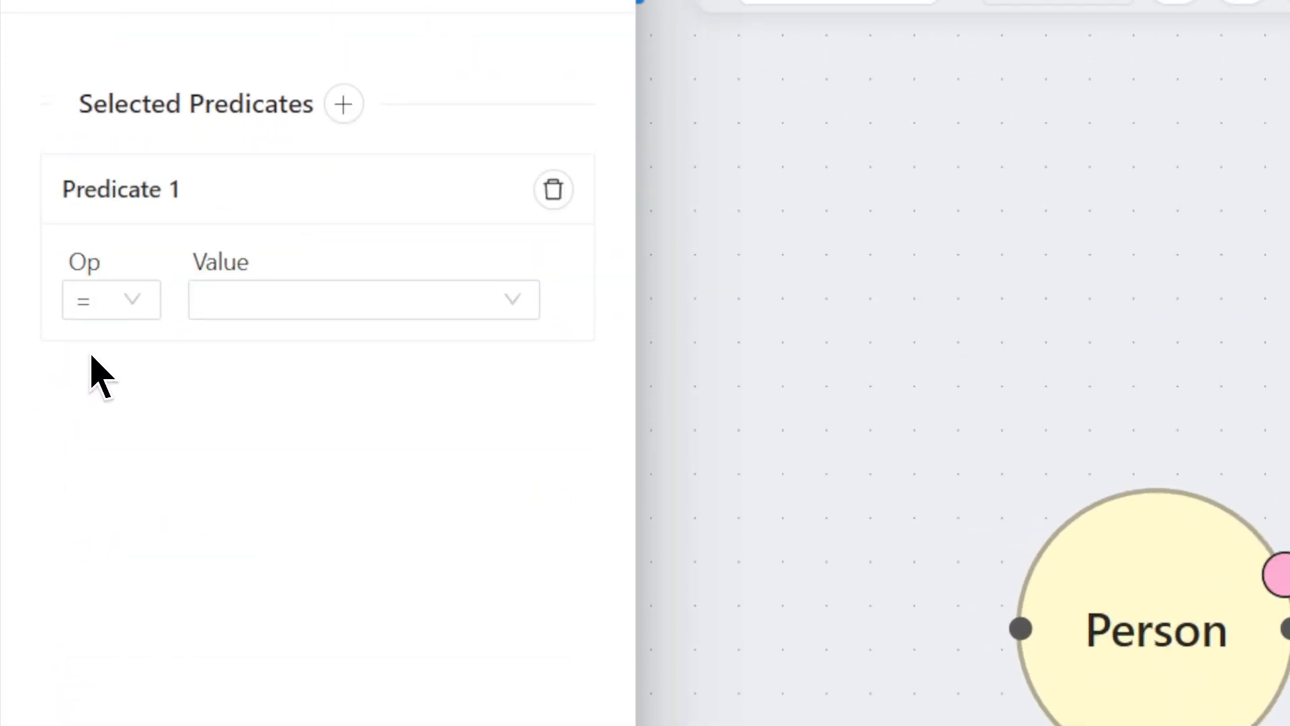
left_click(202, 306)
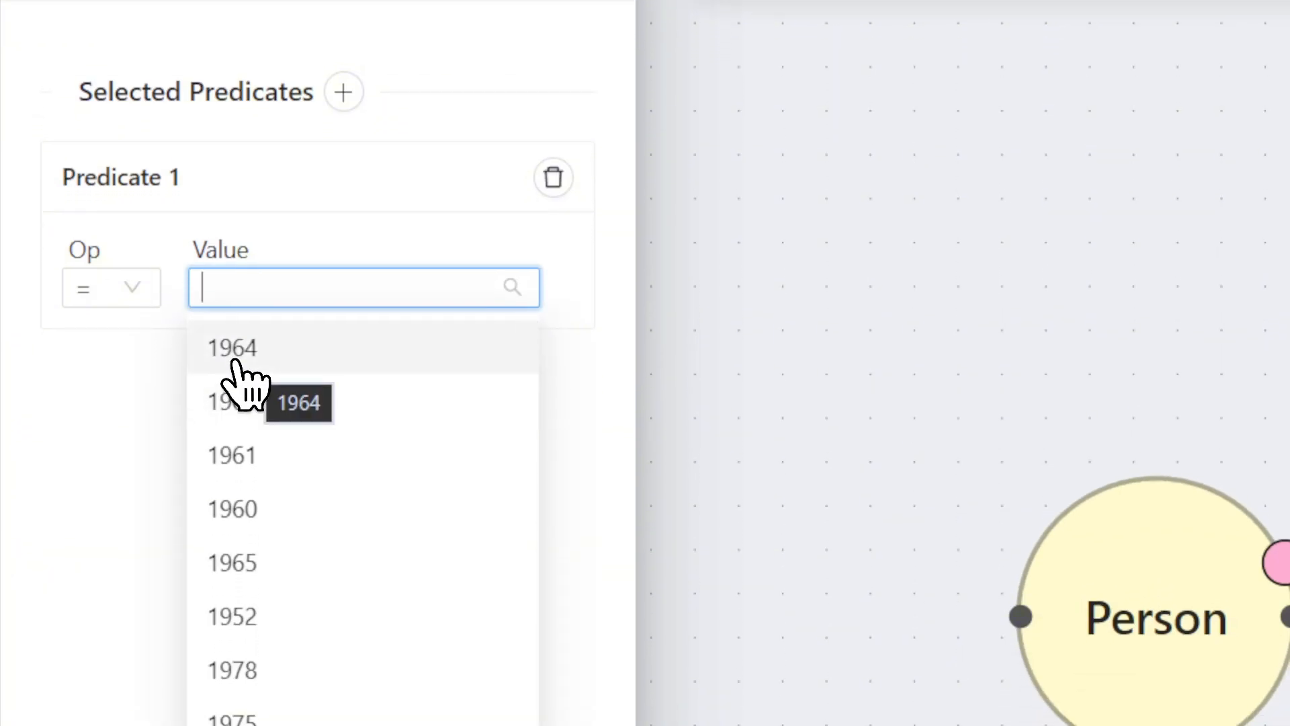
left_click(235, 363)
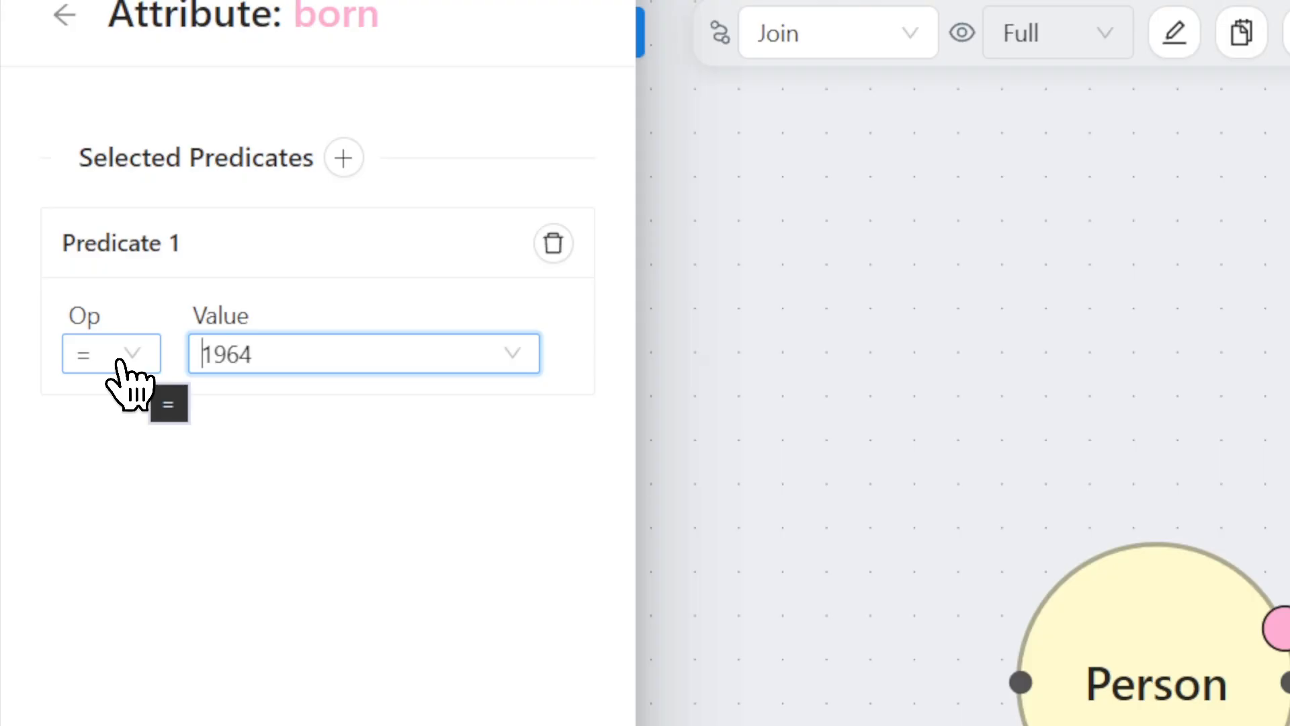
left_click(120, 362)
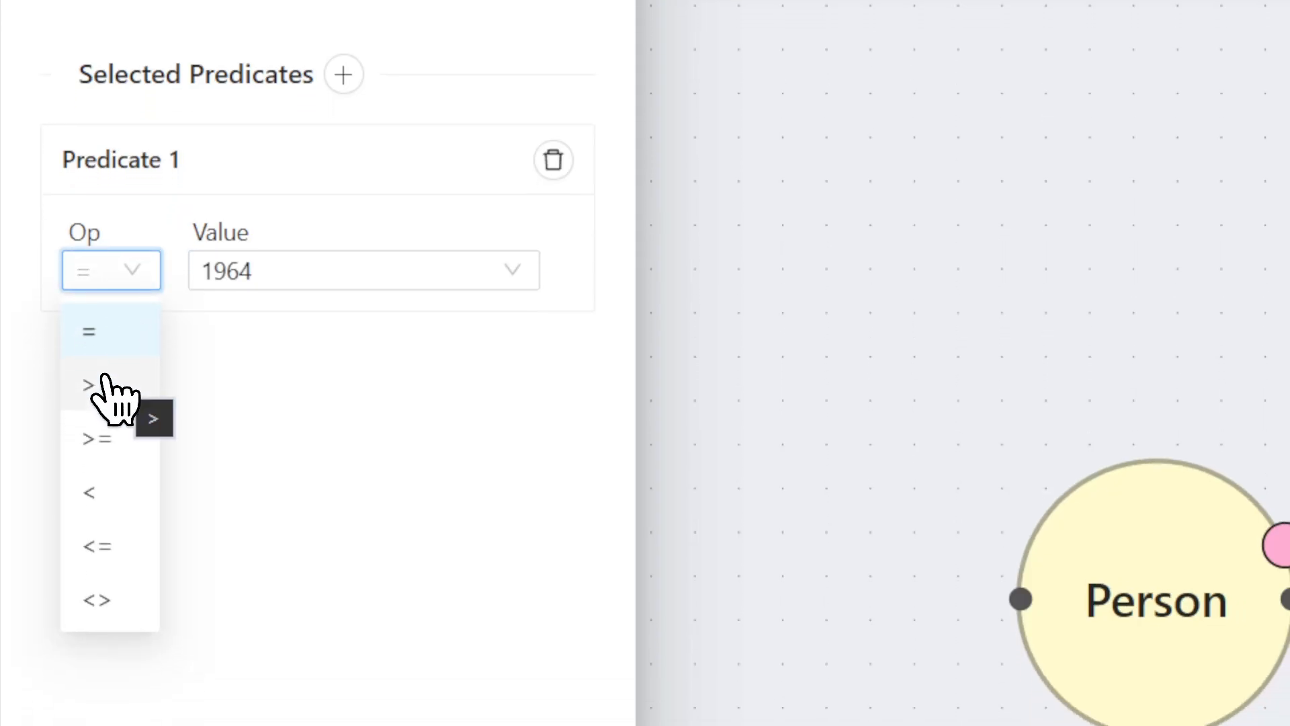
left_click(104, 376)
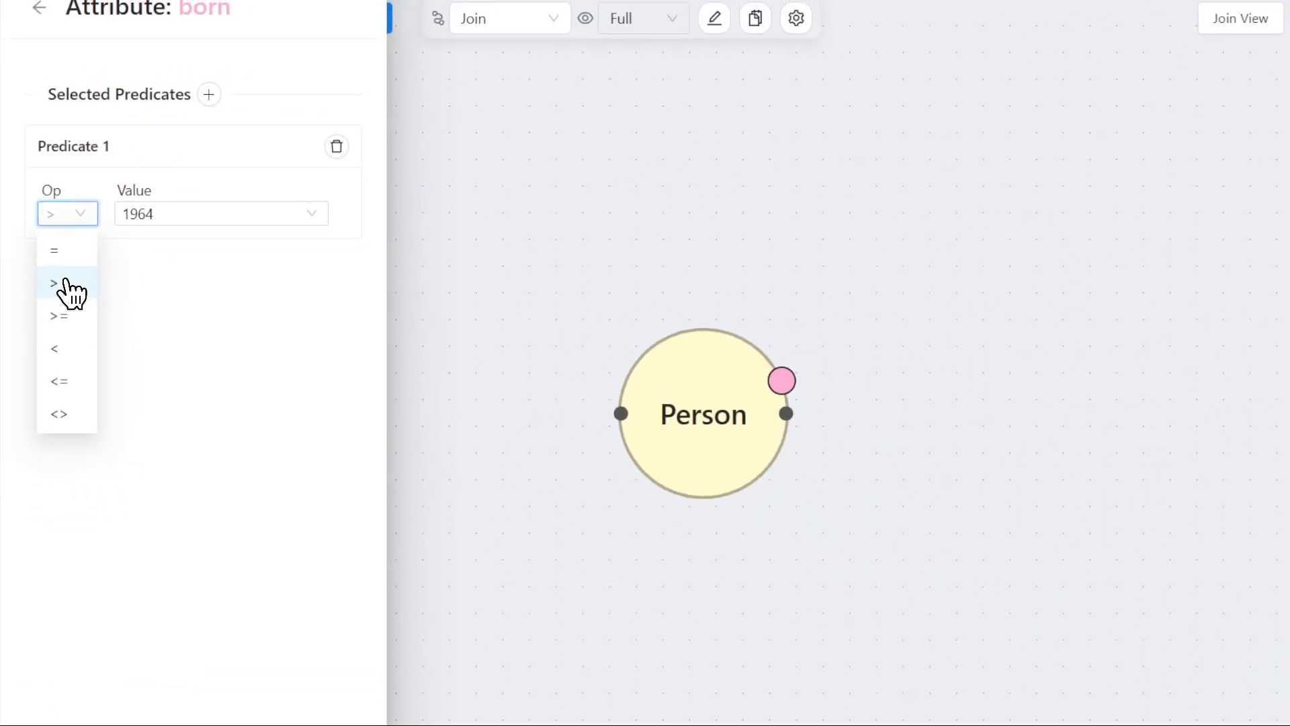
left_click(156, 250)
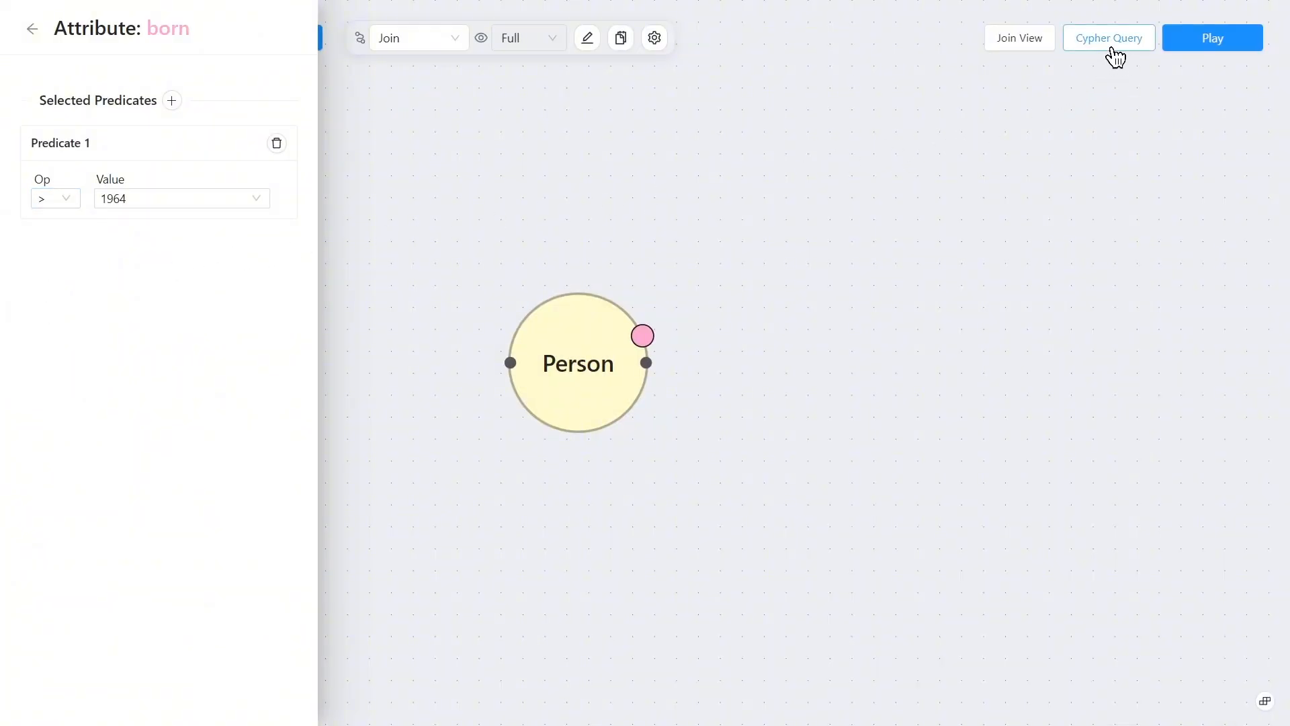
Show the generated Cypher query and run it to browse the returned Person results.
left_click(1112, 50)
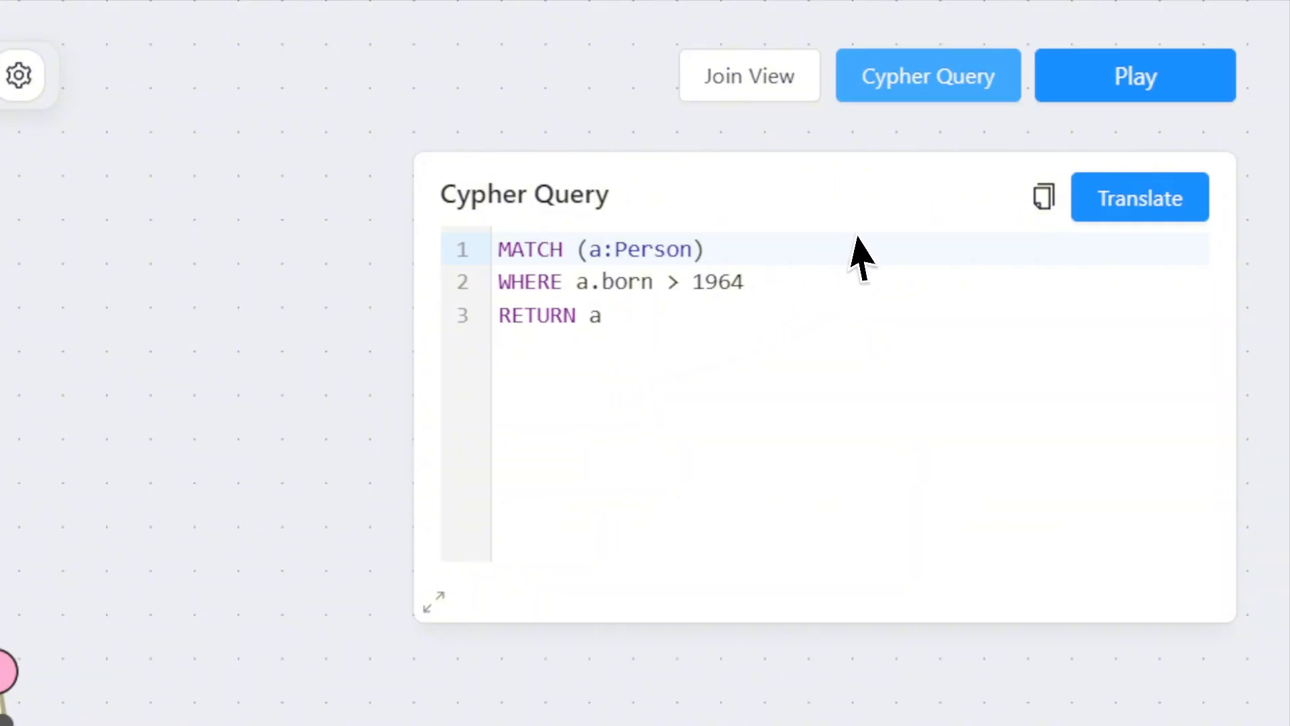
left_click(1093, 91)
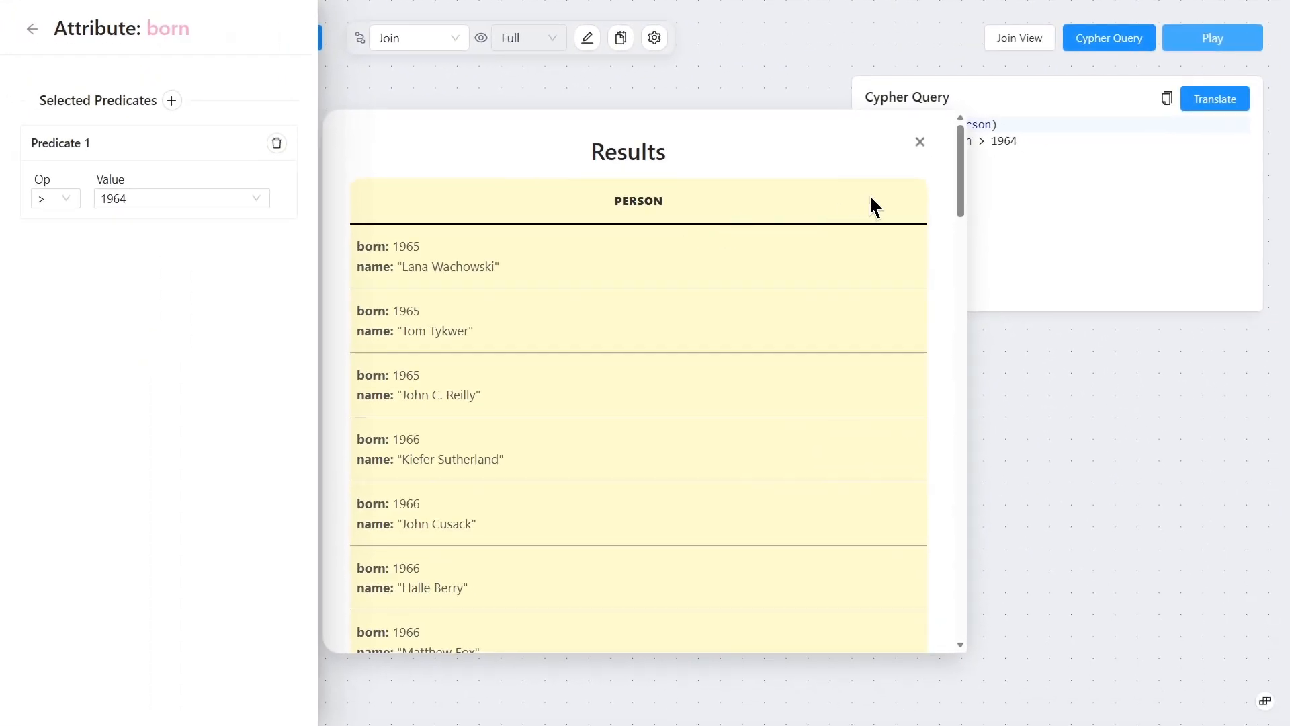
scroll(872, 208, "down", 1)
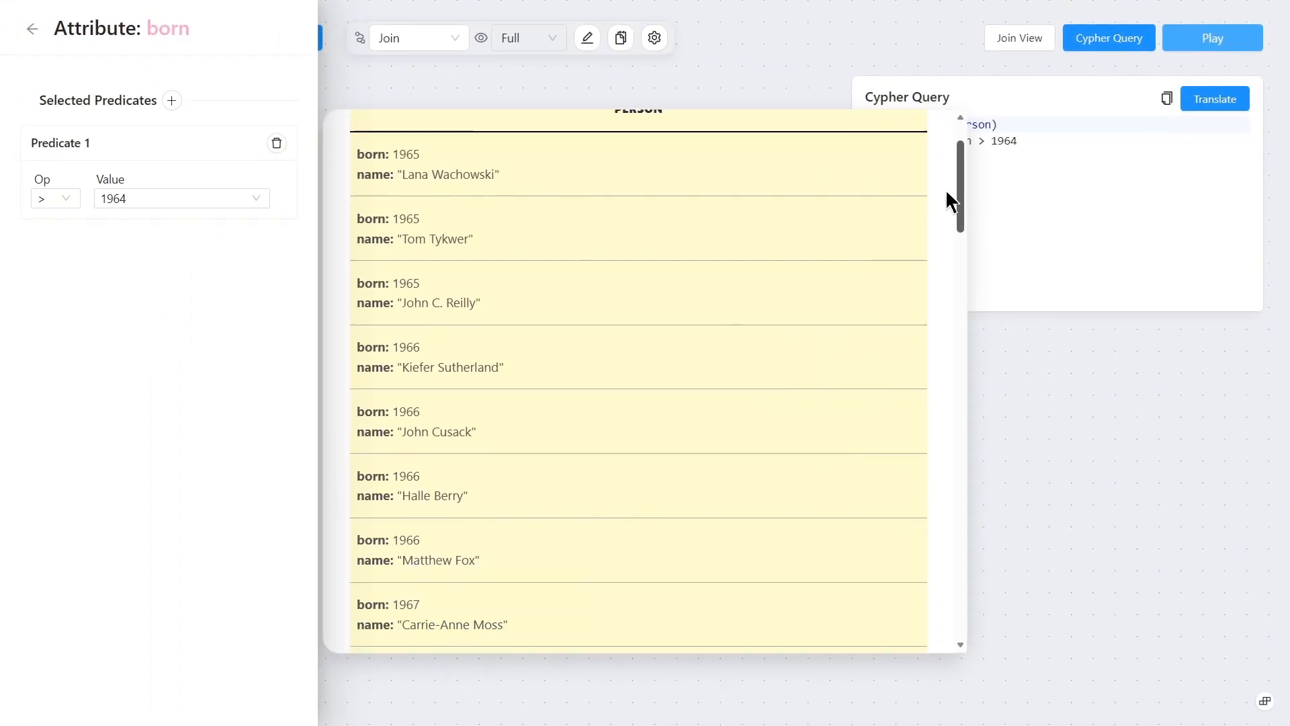
scroll(946, 189, "up", 1)
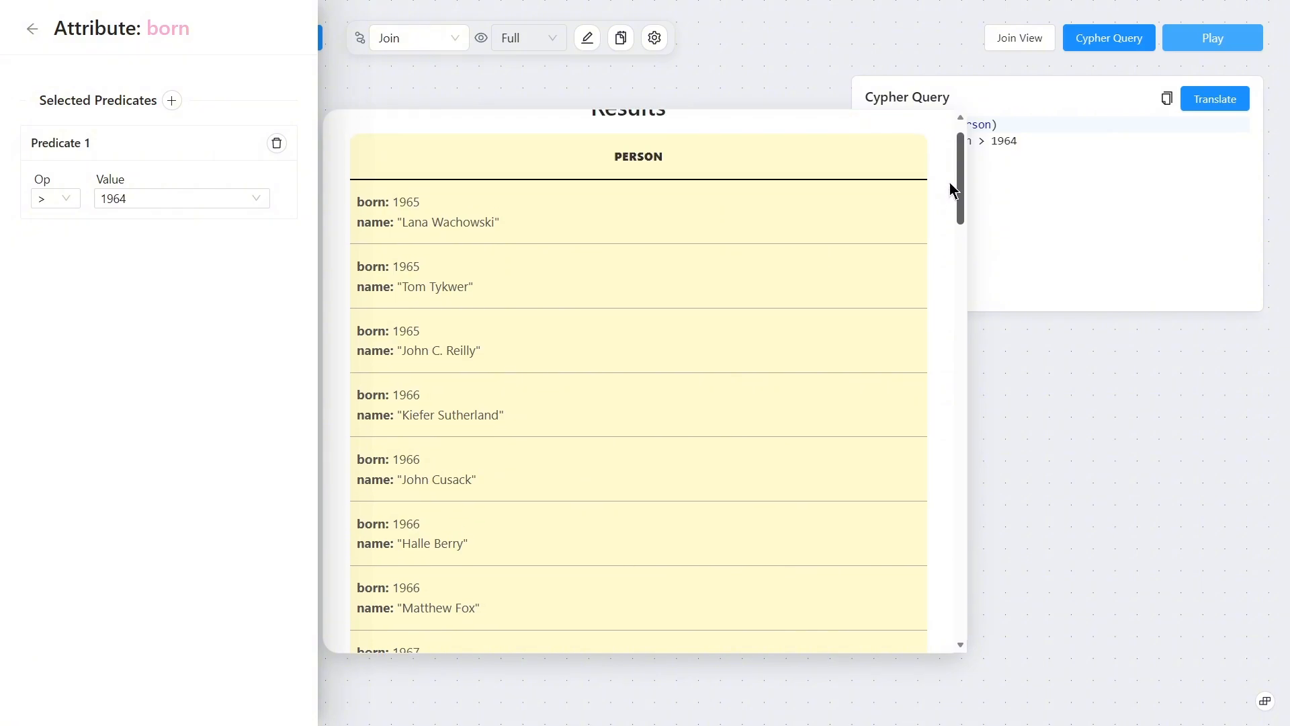
scroll(953, 191, "down", 2)
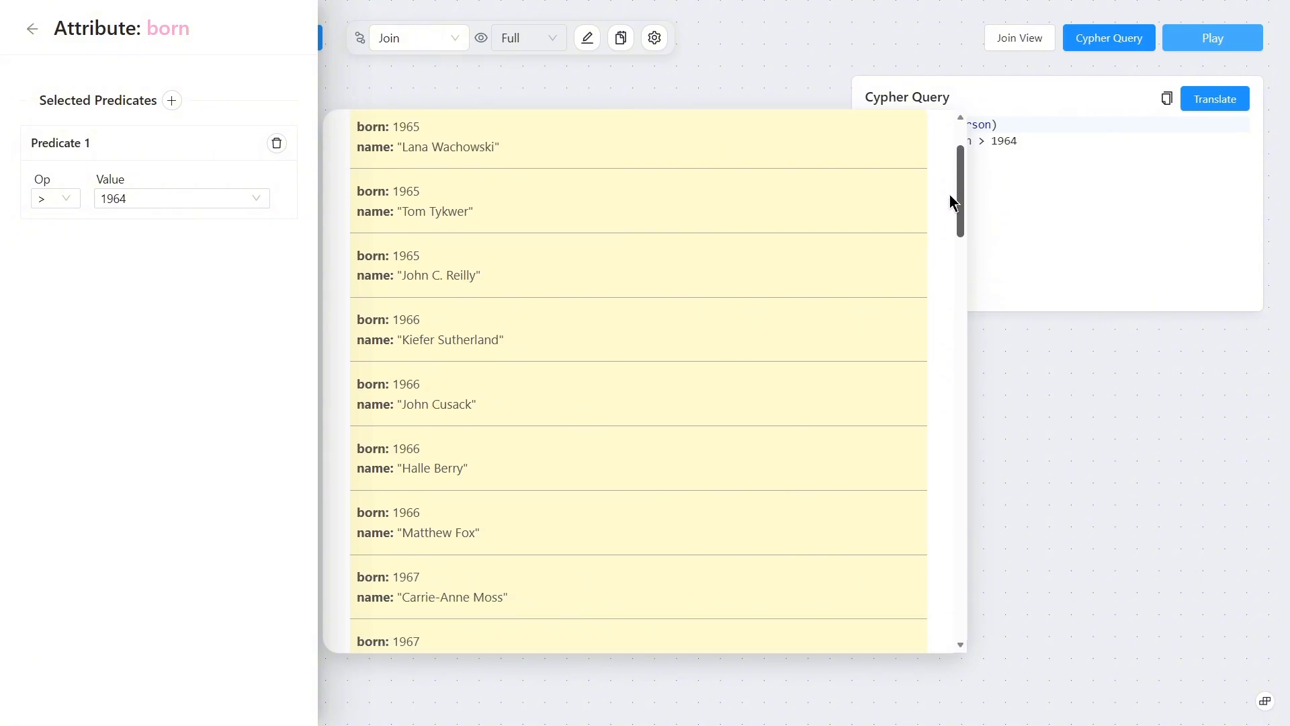
left_click_drag(957, 221, 961, 578)
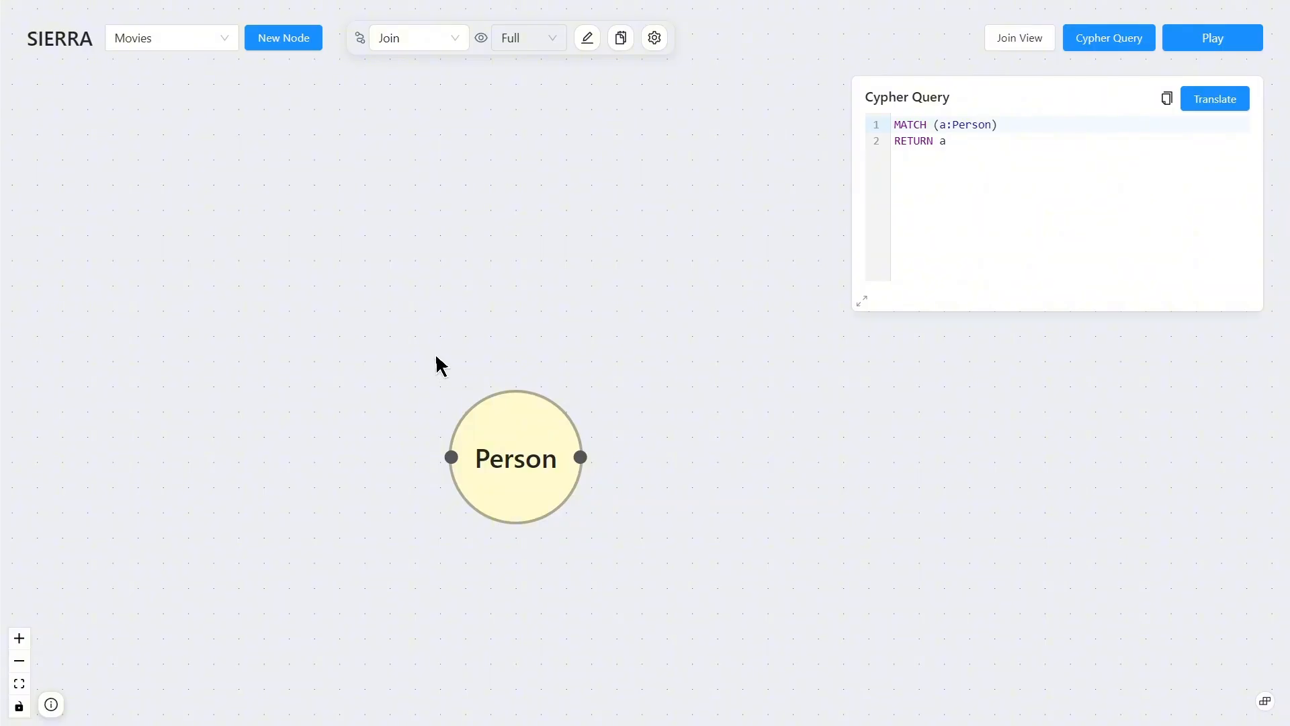
Add a Movie node and connect the Person node to it with a directed edge.
left_click(291, 47)
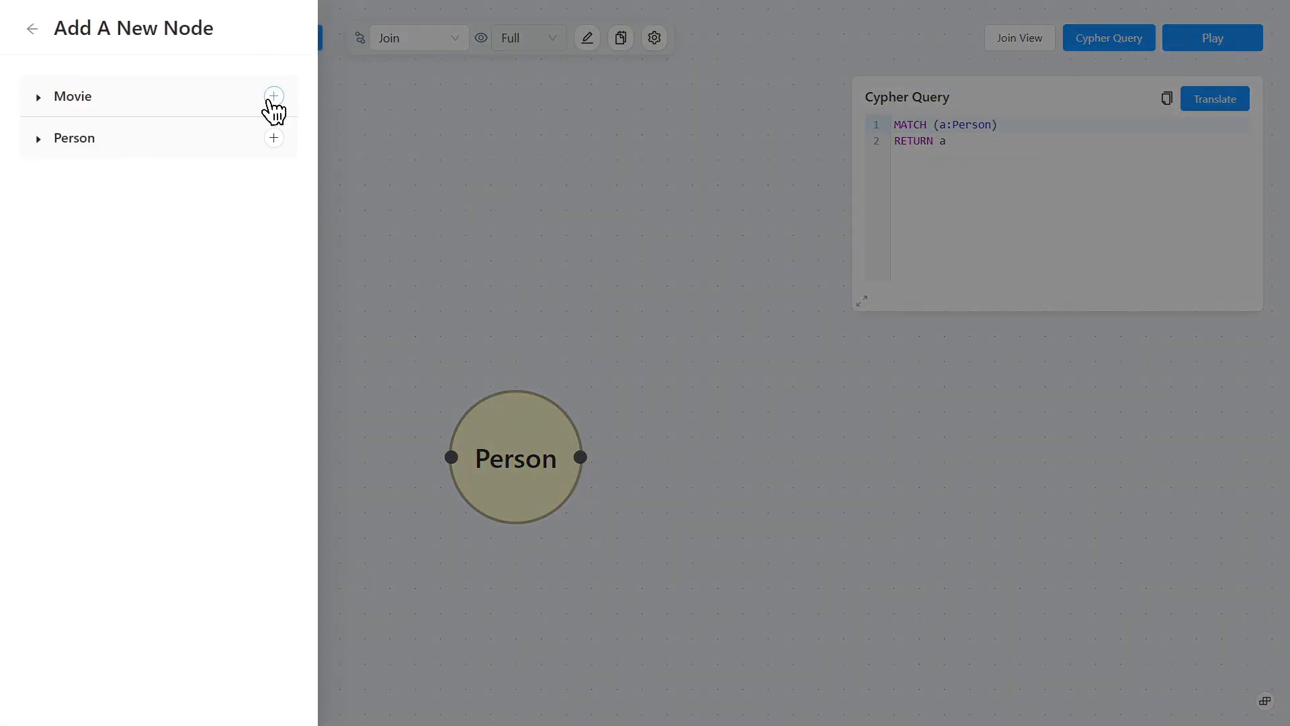
left_click(273, 97)
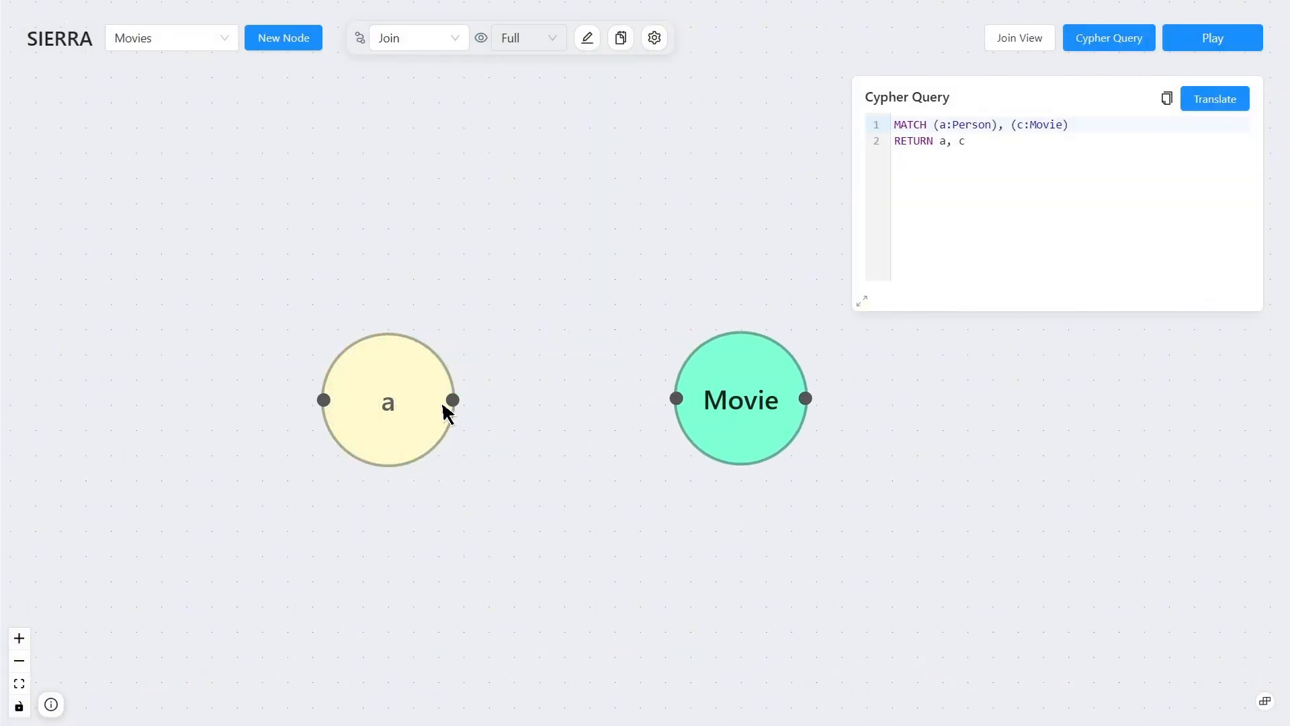
left_click_drag(443, 402, 665, 401)
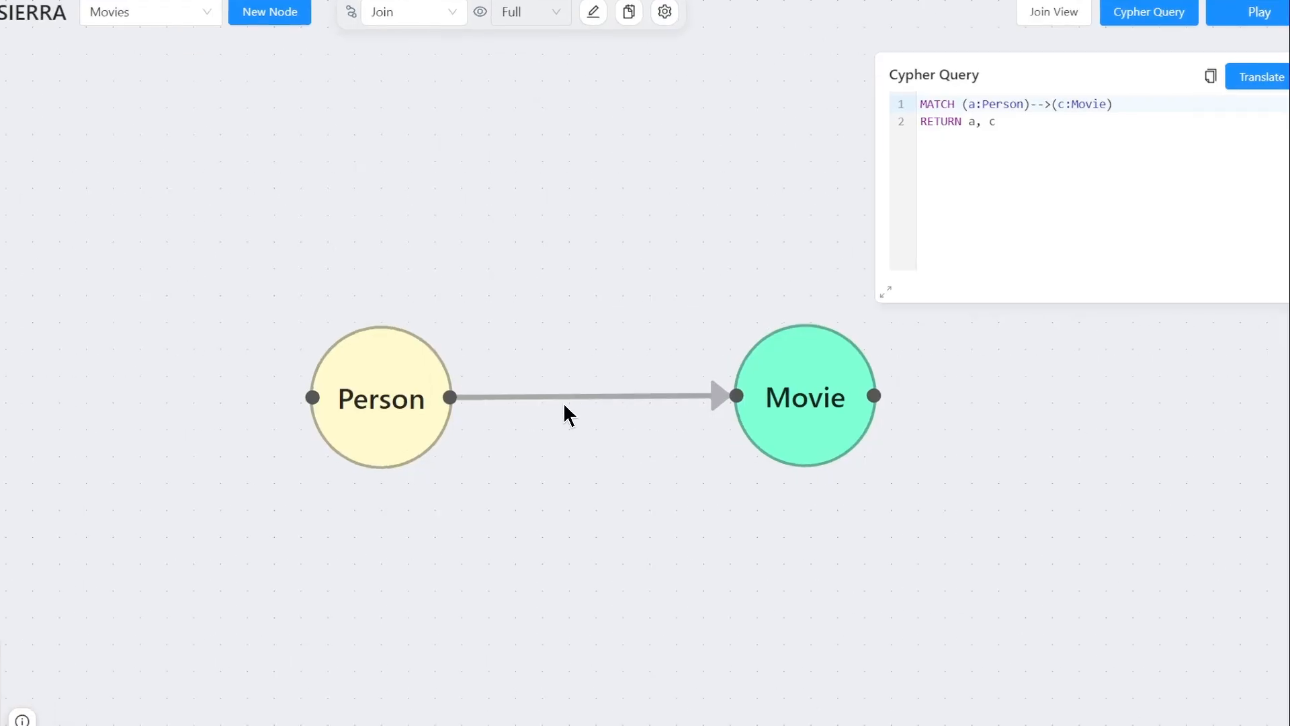
Set the relationship type of the edge between Person and Movie to REVIEWED.
left_click(573, 401)
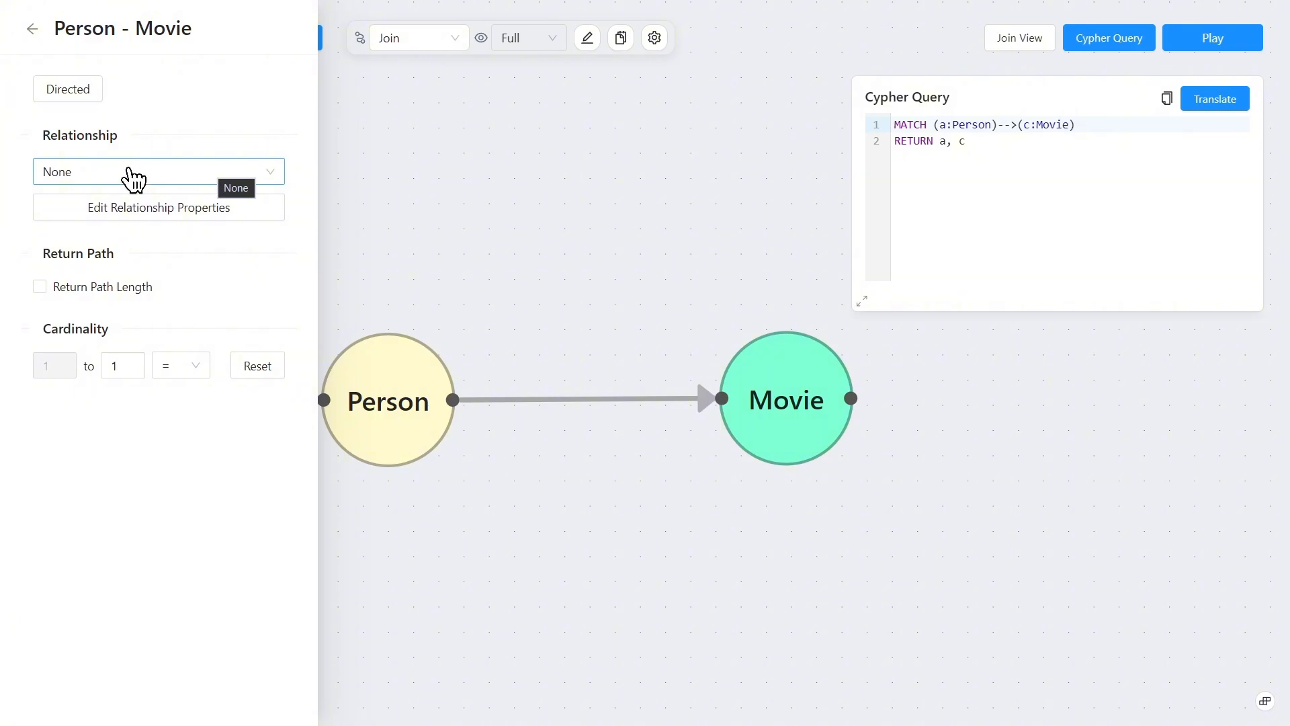
left_click(133, 176)
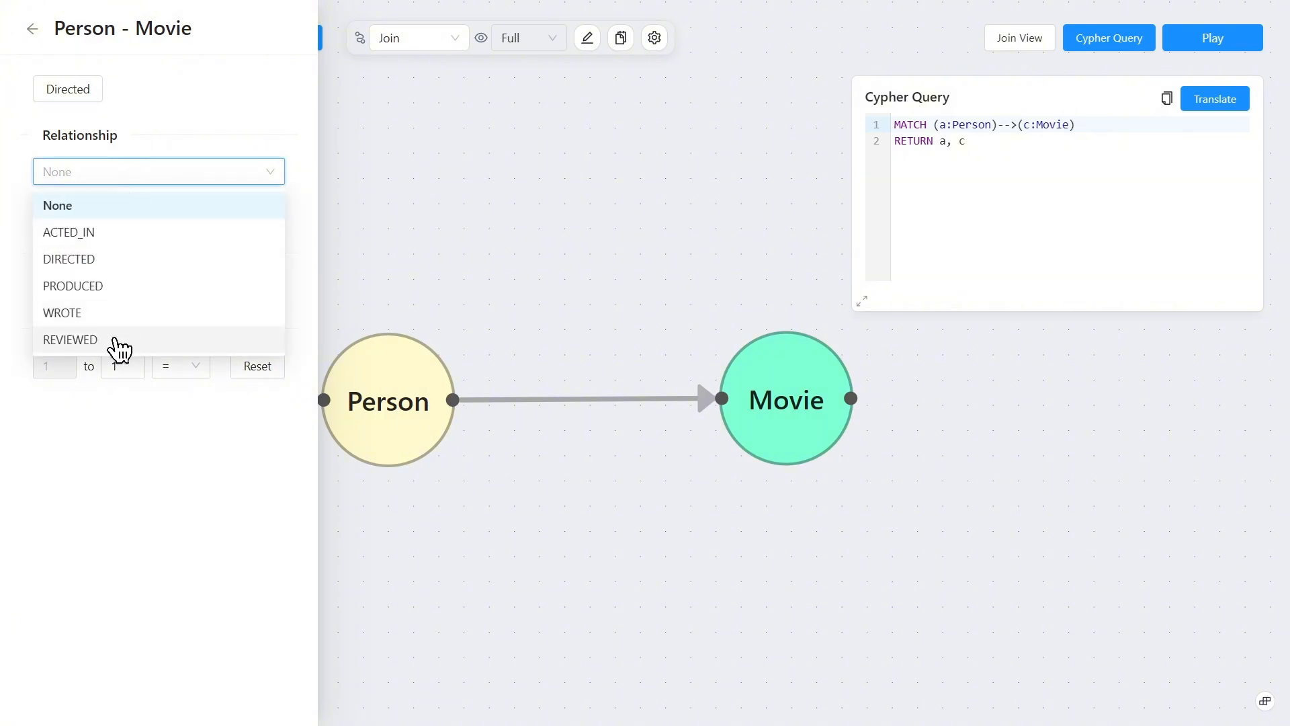
left_click(116, 342)
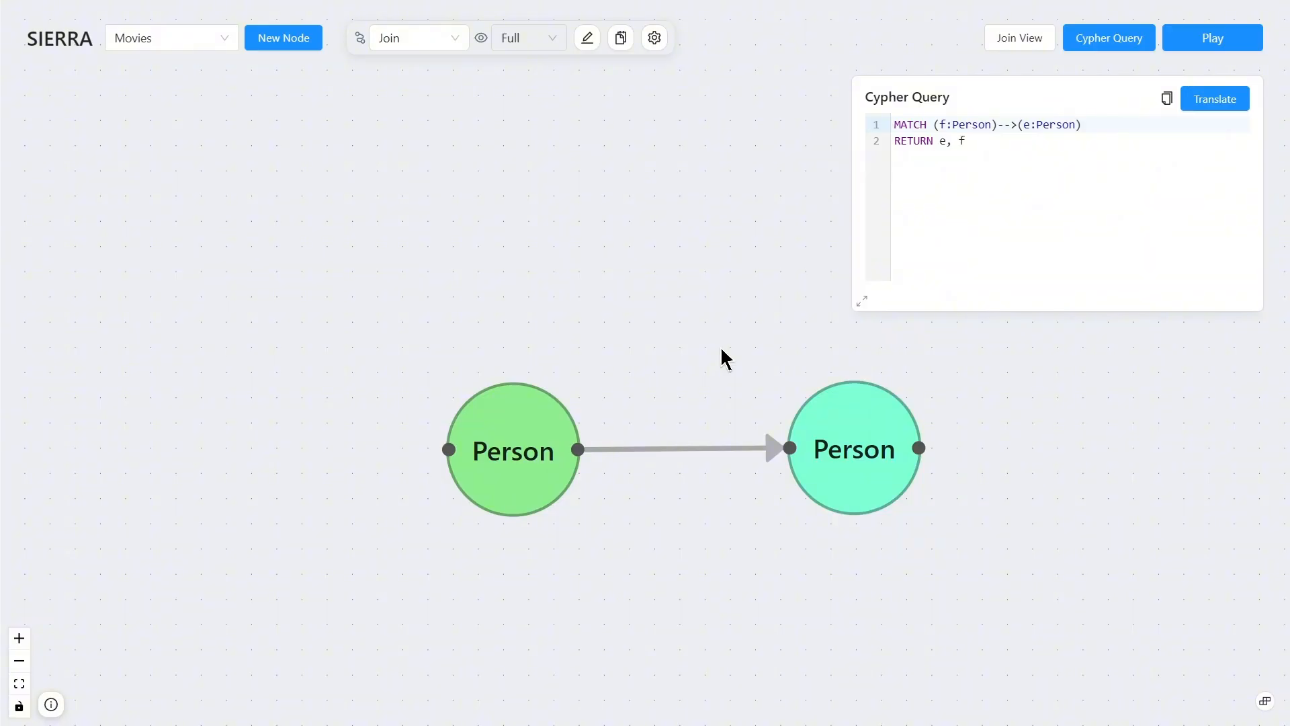
Set the cardinality of the edge between the two Person nodes to 2 and have it return the path length.
left_click(686, 461)
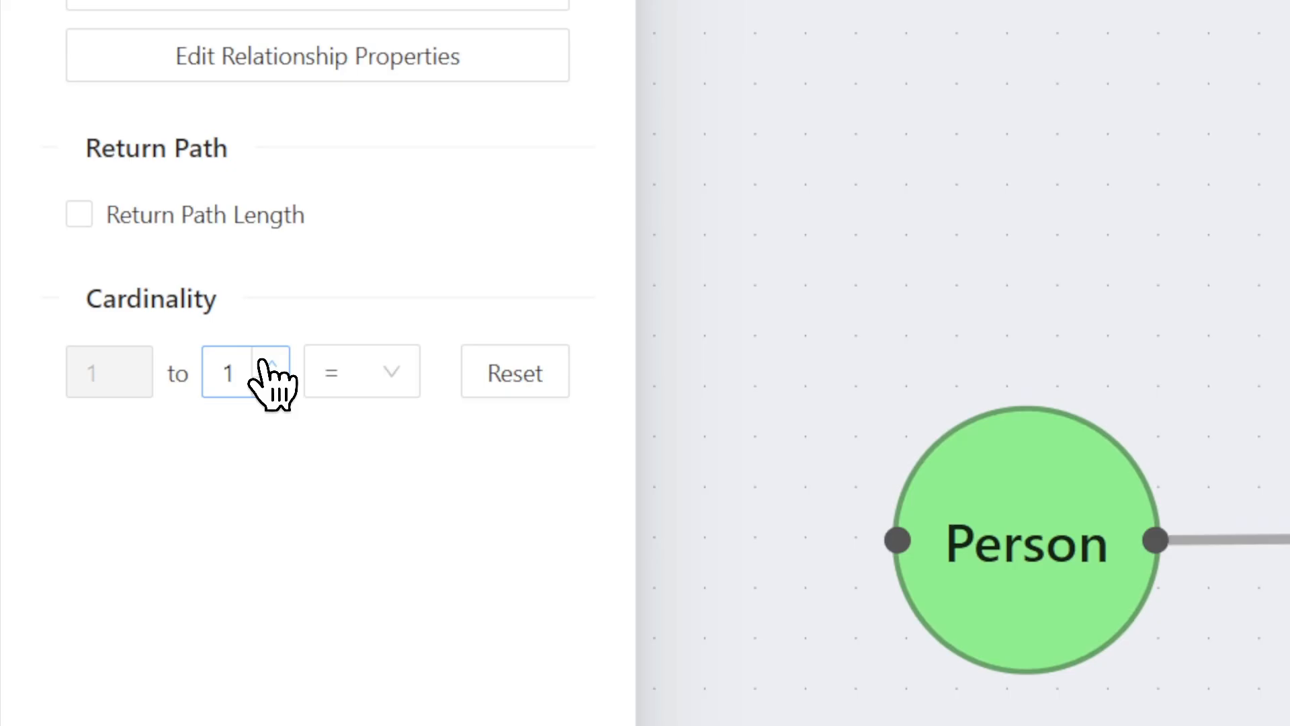
left_click(267, 362)
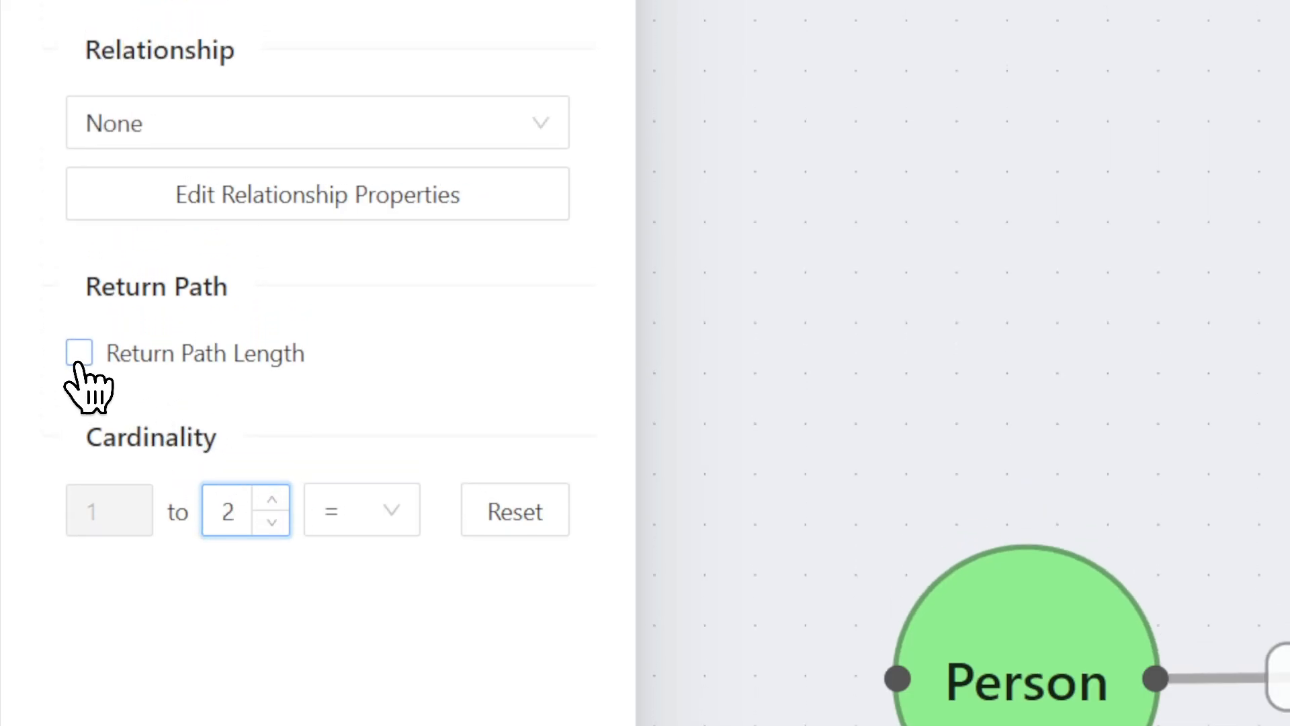
left_click(78, 361)
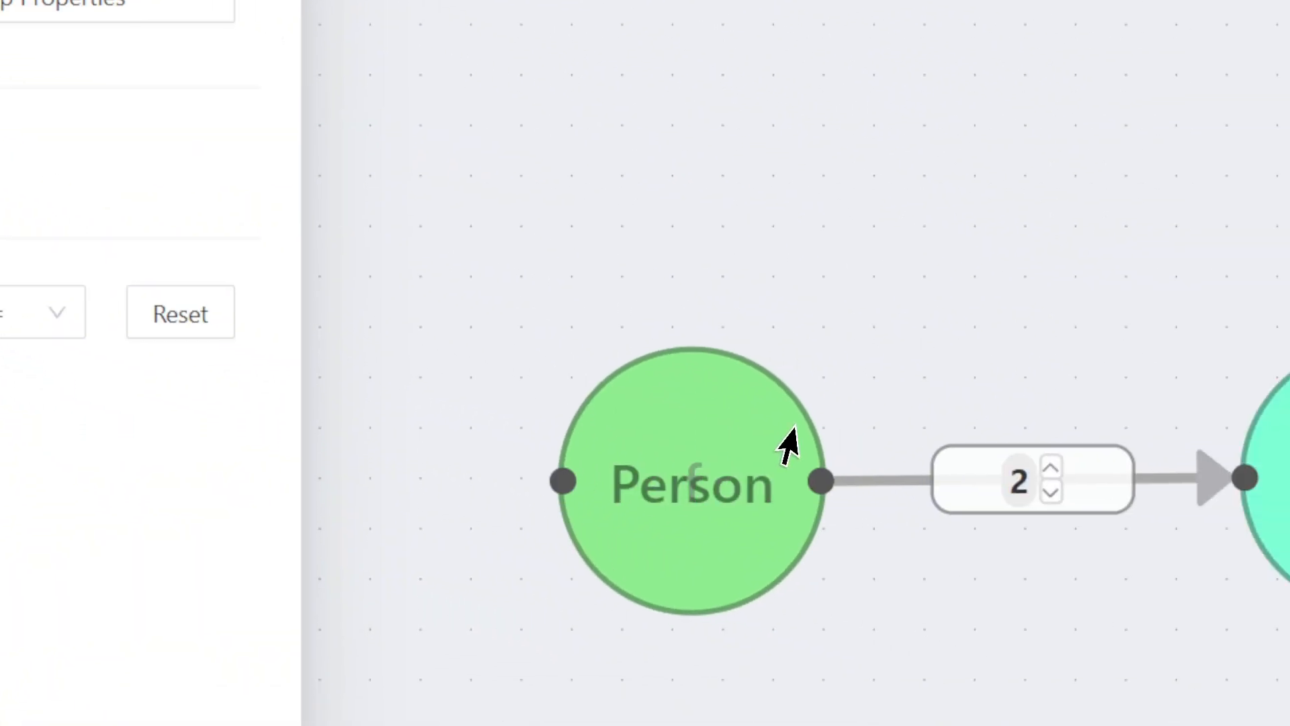
mouse_move(697, 390)
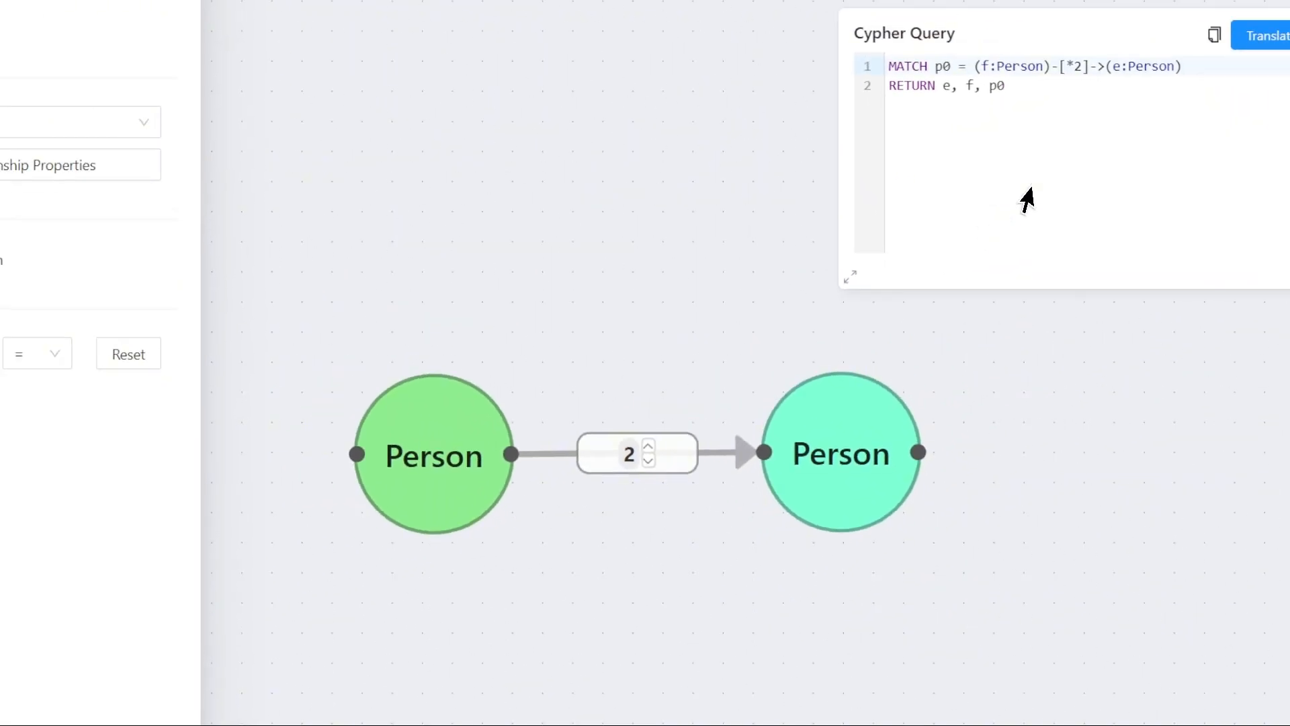
Run the path query, examine the two persons and the path in the results, and close them.
left_click(1180, 47)
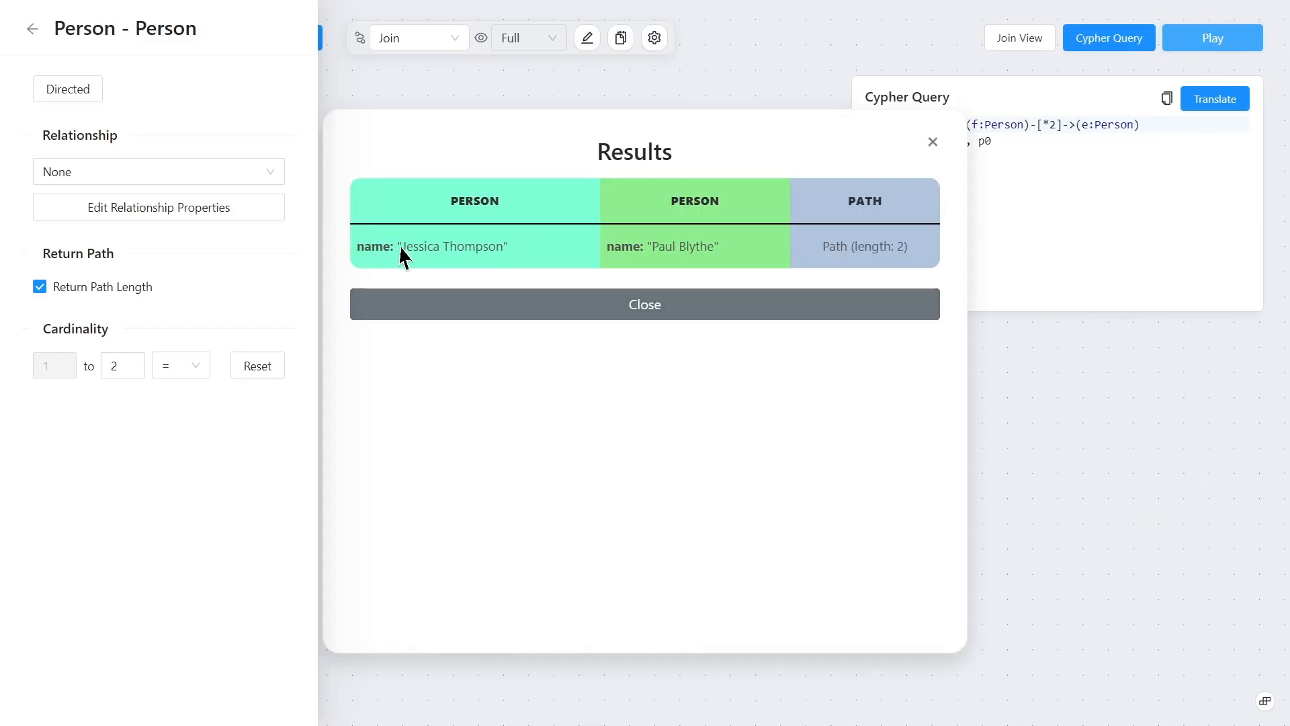
left_click_drag(348, 246, 720, 250)
left_click(565, 251)
left_click(662, 255)
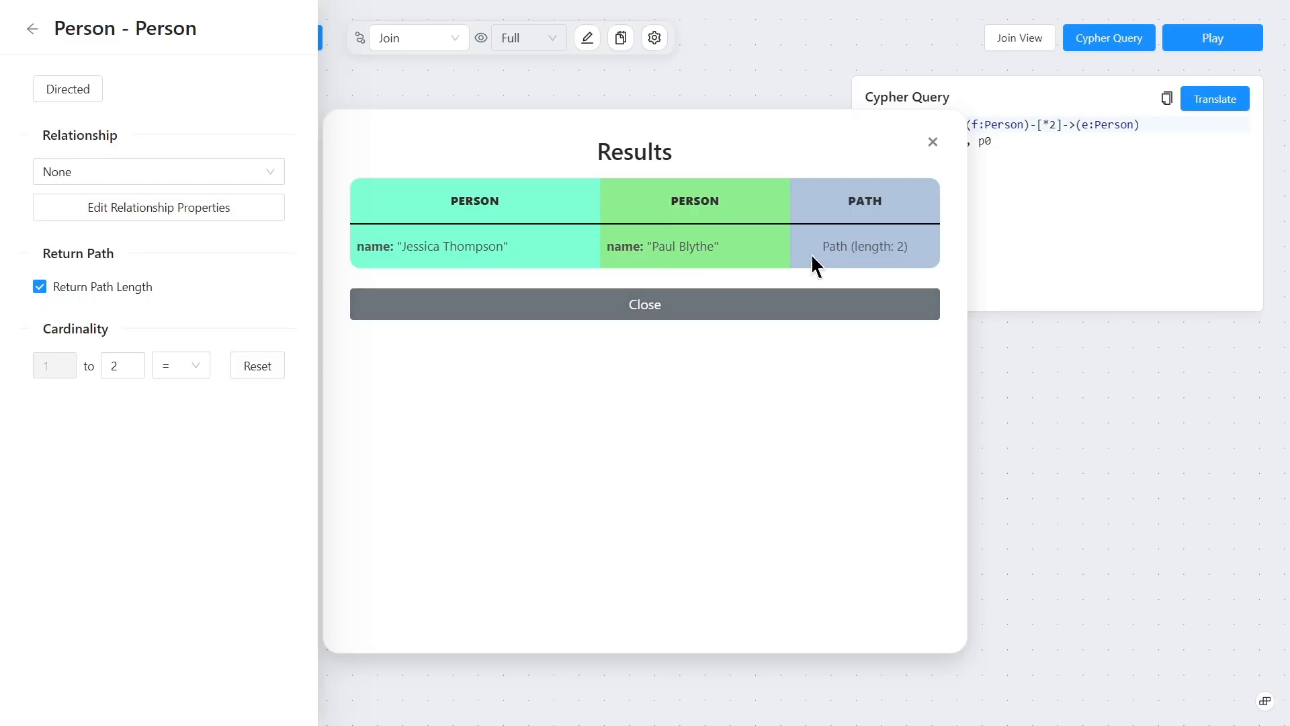
left_click(799, 302)
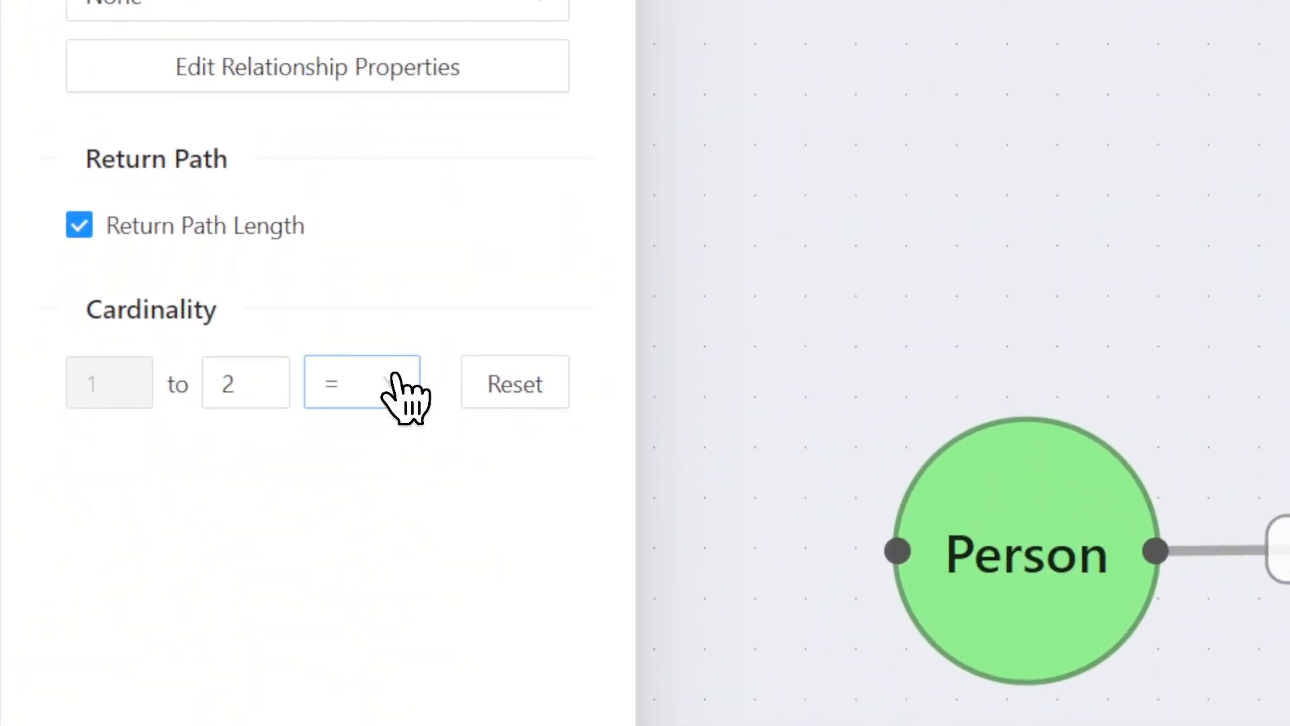
Change the cardinality between the two Person nodes to a range of 1 to 2 and run the query.
left_click(196, 365)
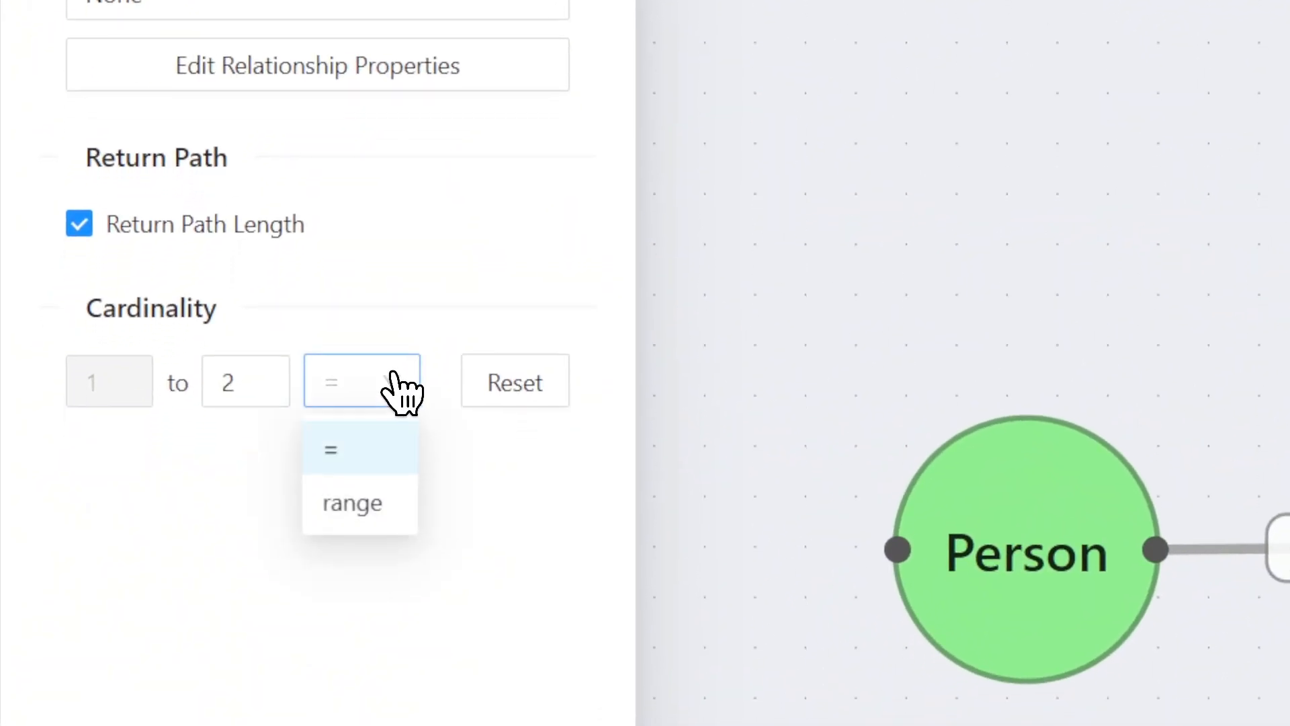
left_click(356, 504)
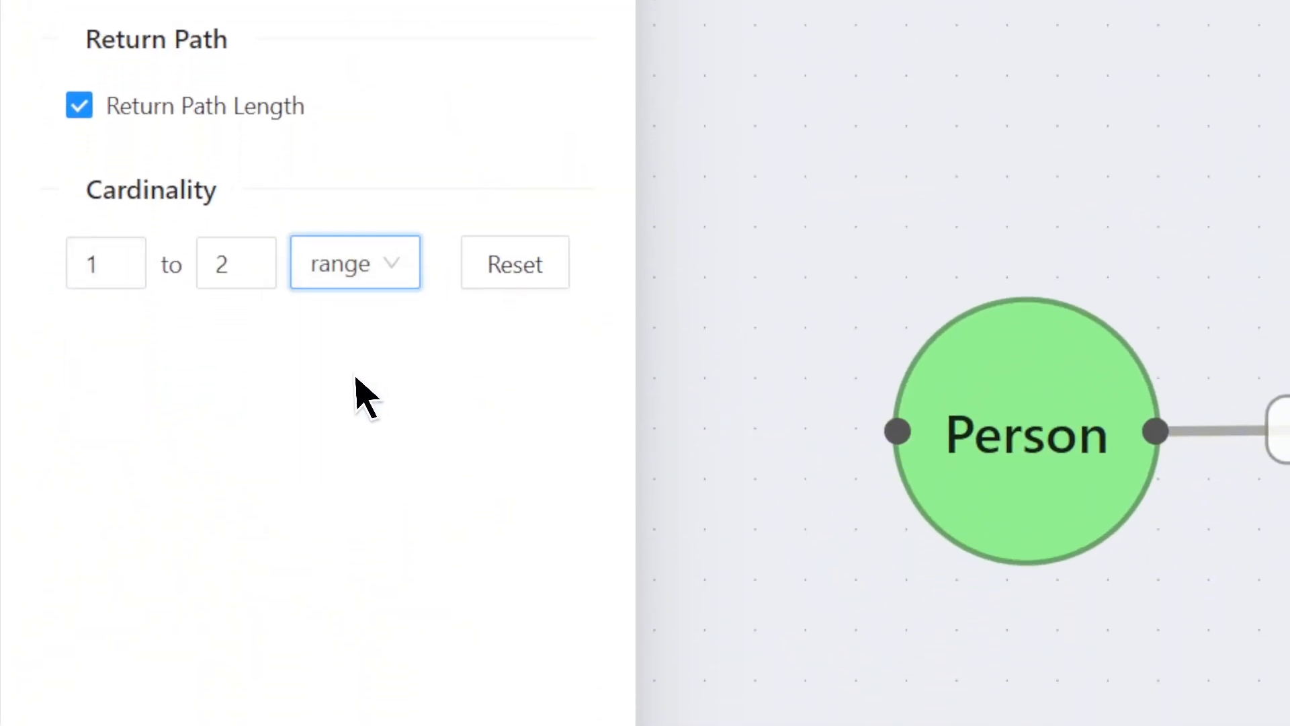
left_click(262, 367)
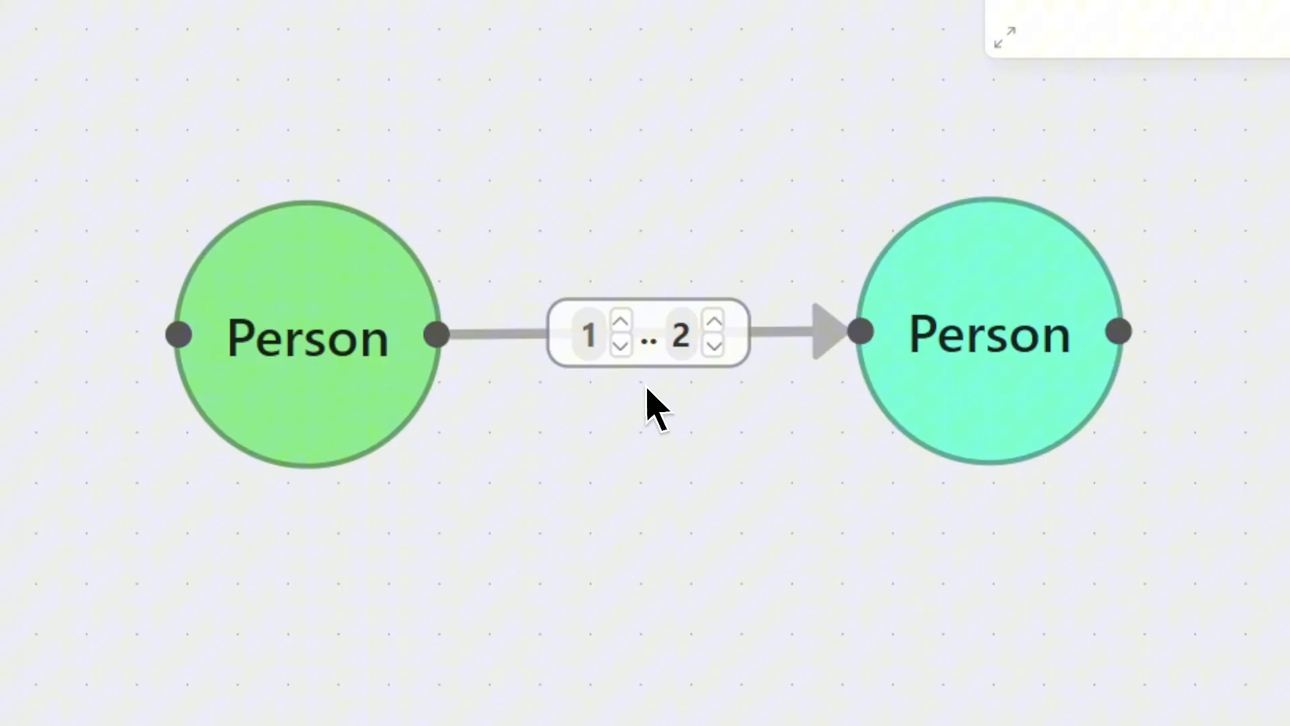
mouse_move(628, 360)
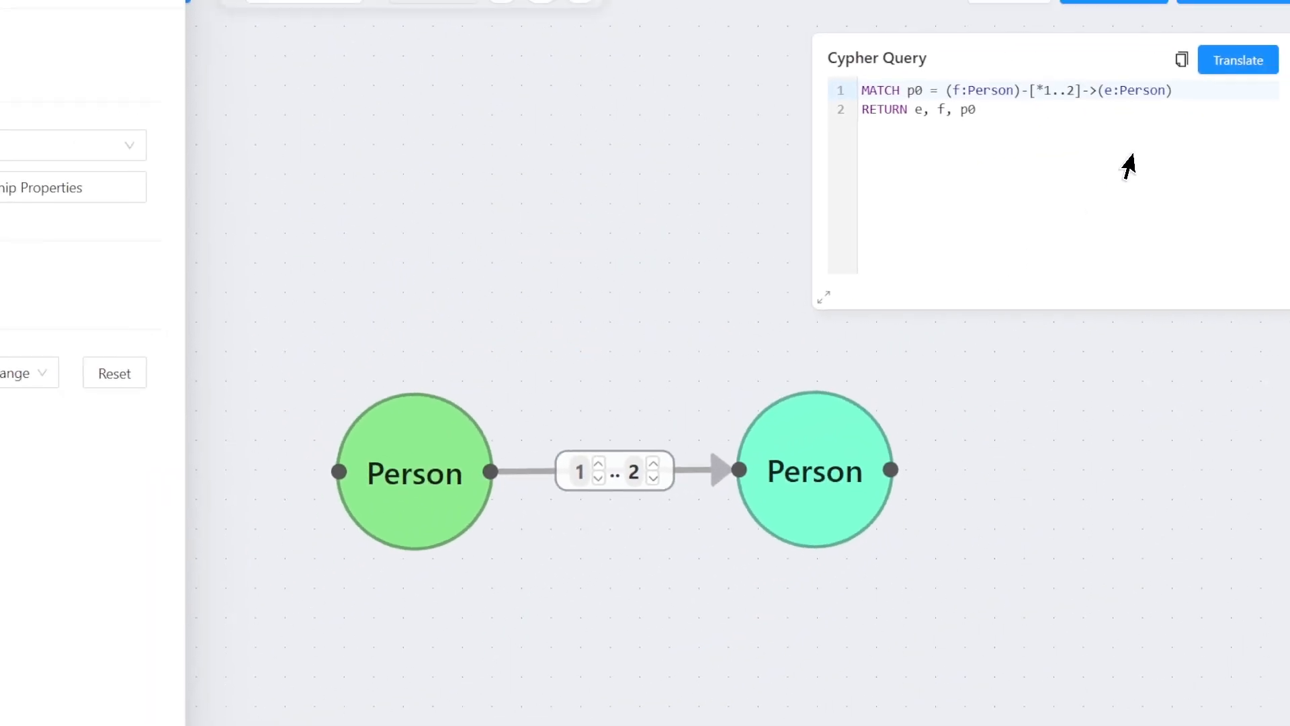
left_click(1214, 39)
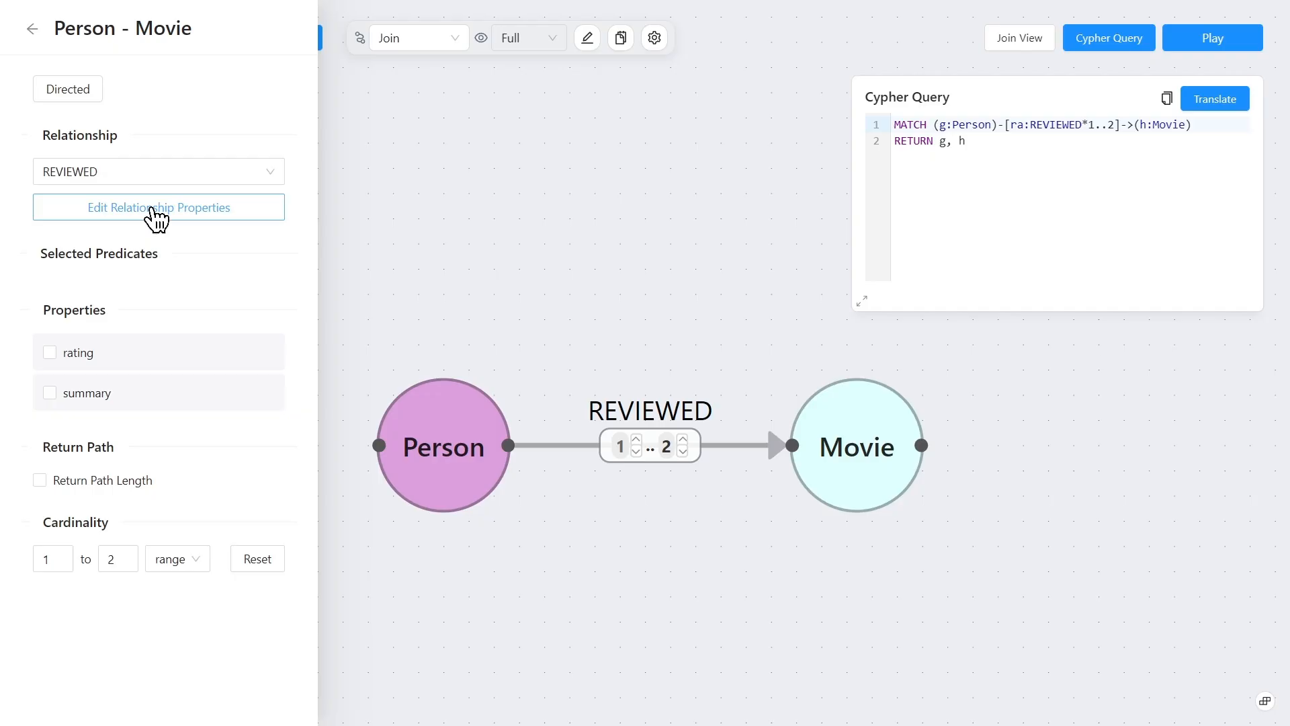
Add a summary property equal to "You had me at Jerry" to the REVIEWED relationship between Person and Movie.
left_click(156, 209)
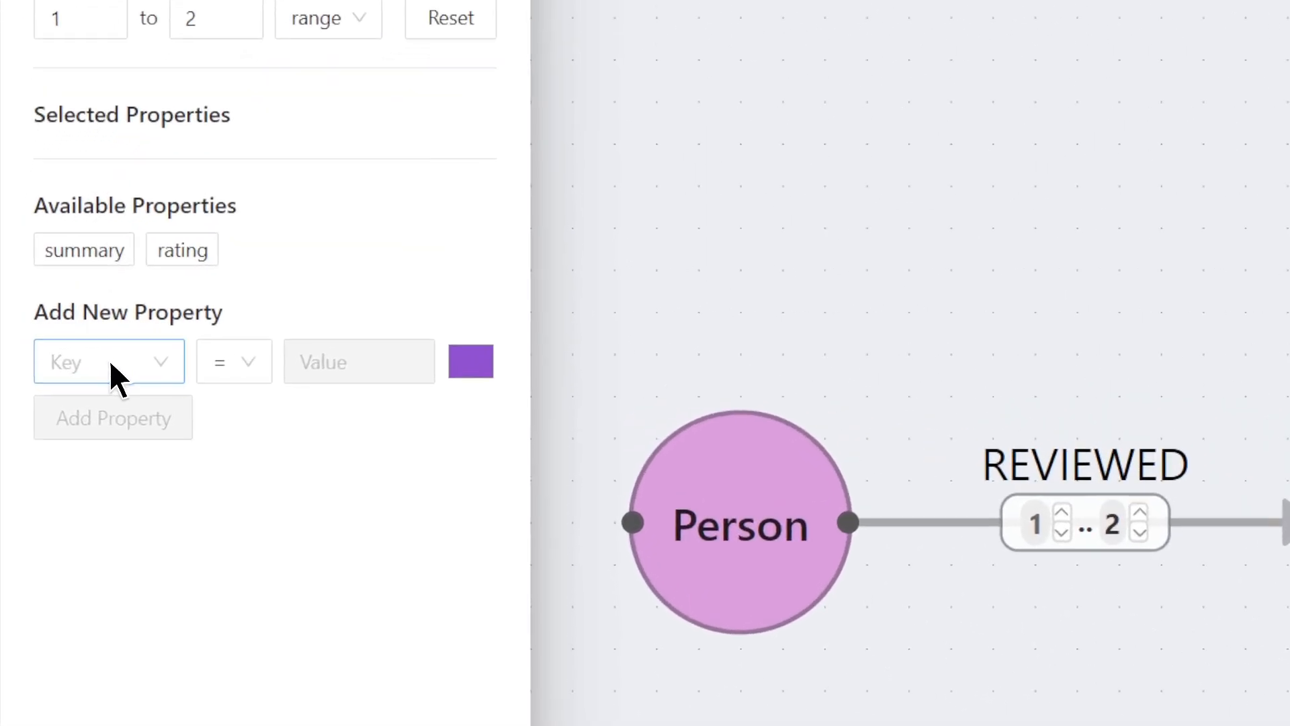
left_click(70, 356)
left_click(65, 384)
left_click(376, 317)
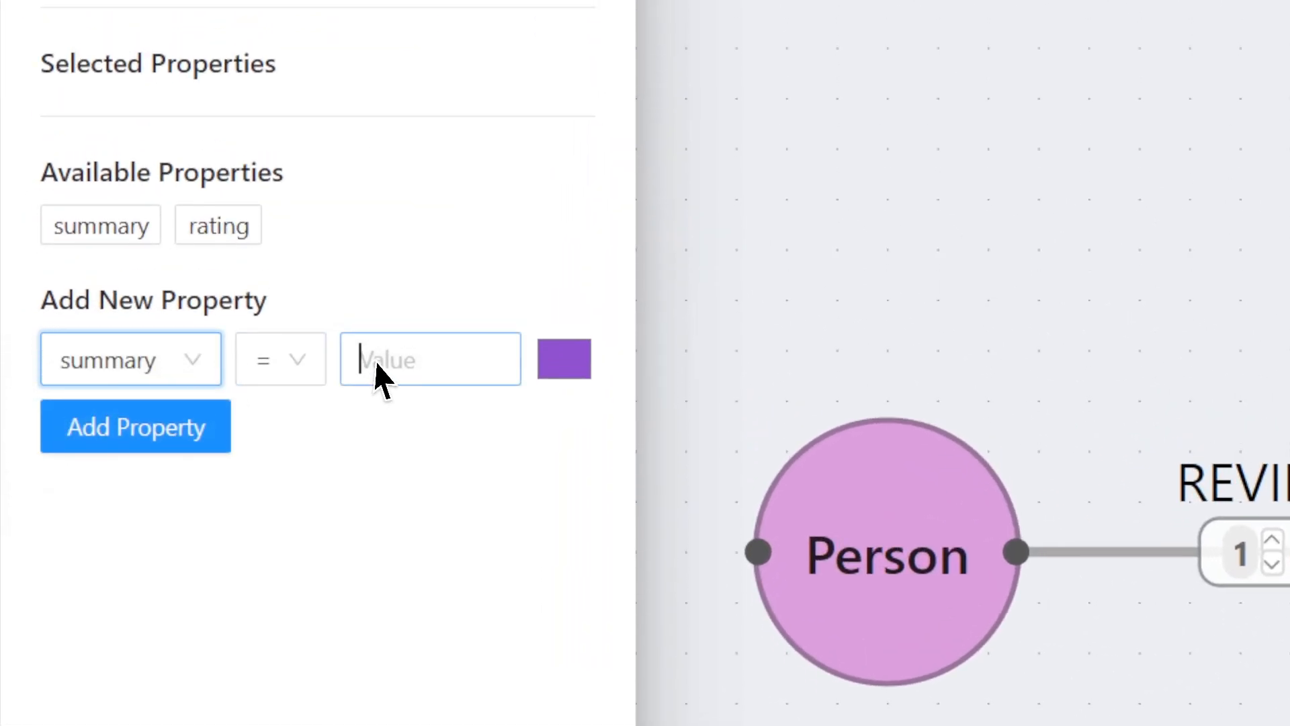
left_click(413, 386)
left_click(180, 380)
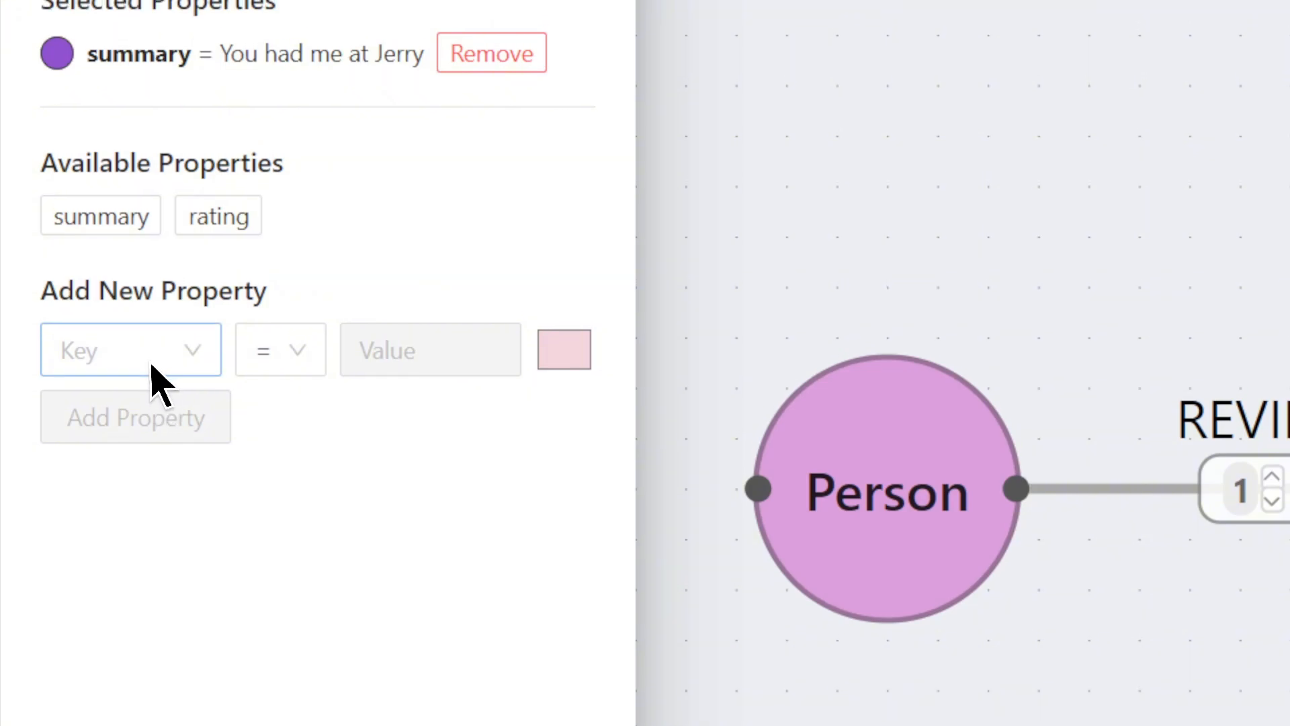
Define a second property condition for the REVIEWED relationship, rating <> 100.
left_click(152, 352)
left_click(148, 472)
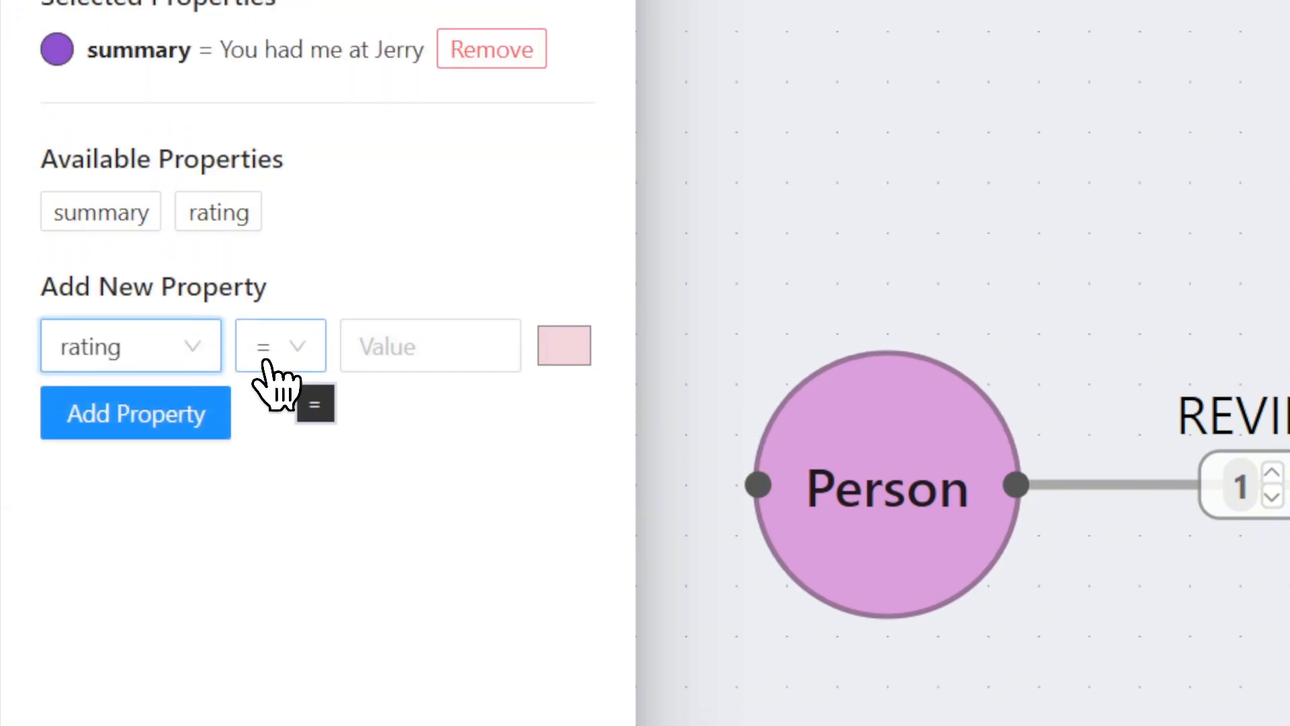
left_click(269, 364)
left_click(276, 484)
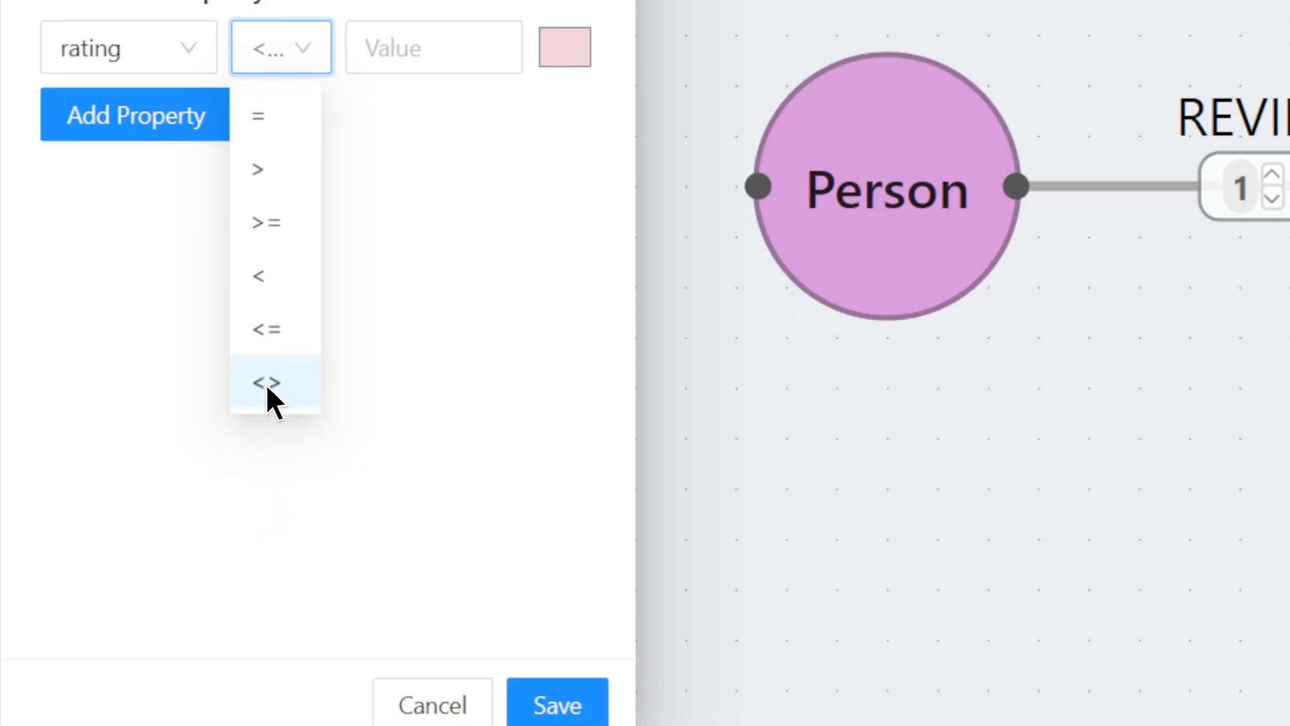
left_click(411, 227)
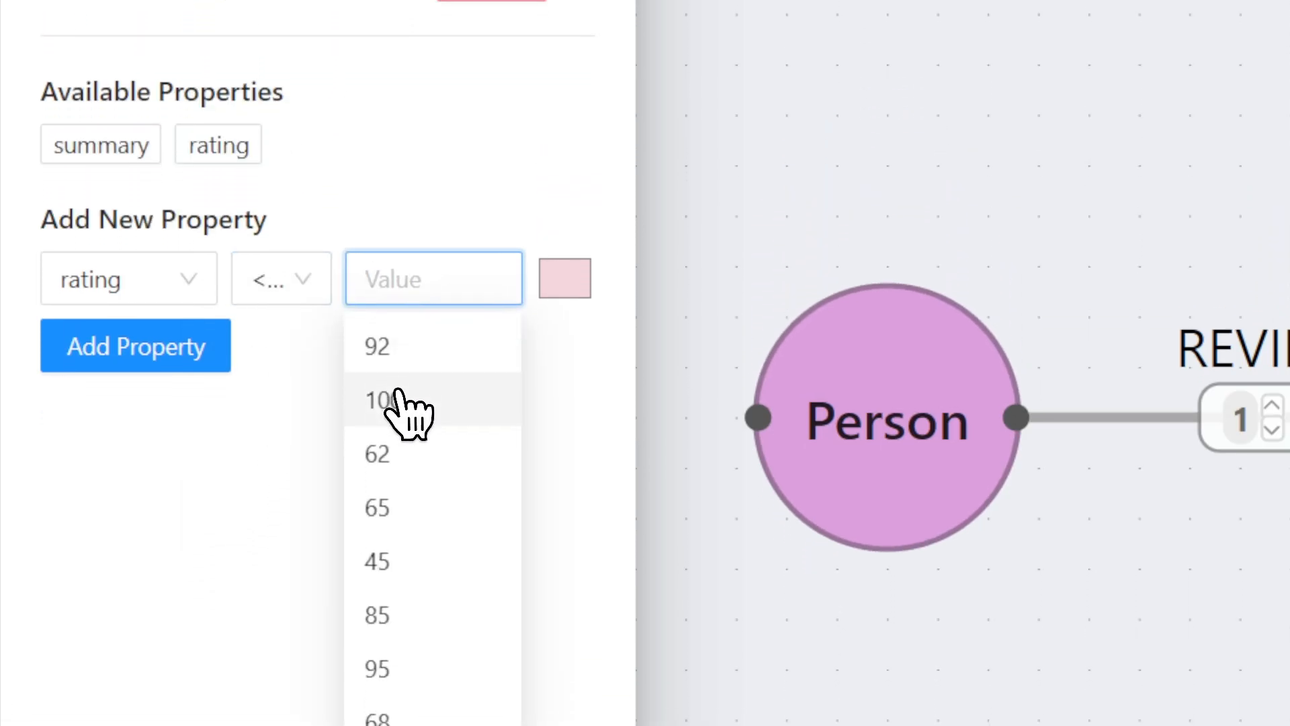
left_click(397, 465)
Give the rating condition a stronger pink colour (RGB 255, 173, 190), add it to the relationship and save the properties.
left_click(540, 362)
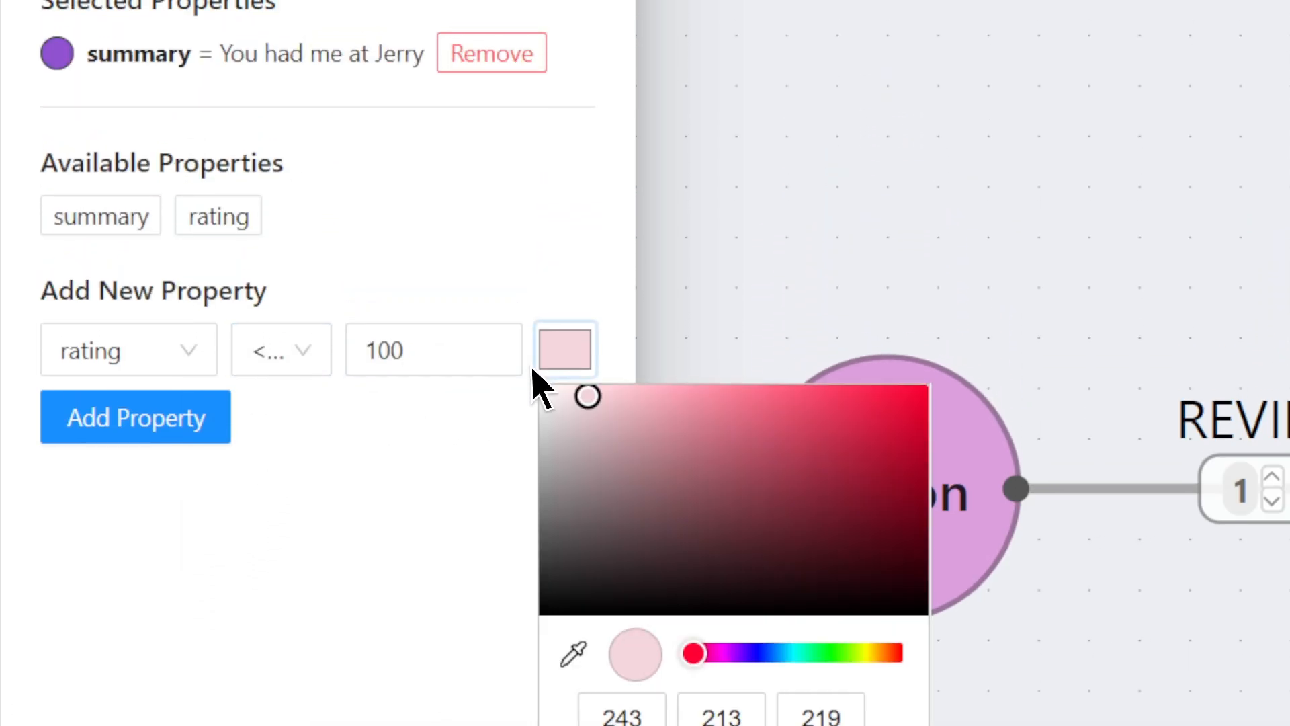
left_click_drag(599, 392, 634, 361)
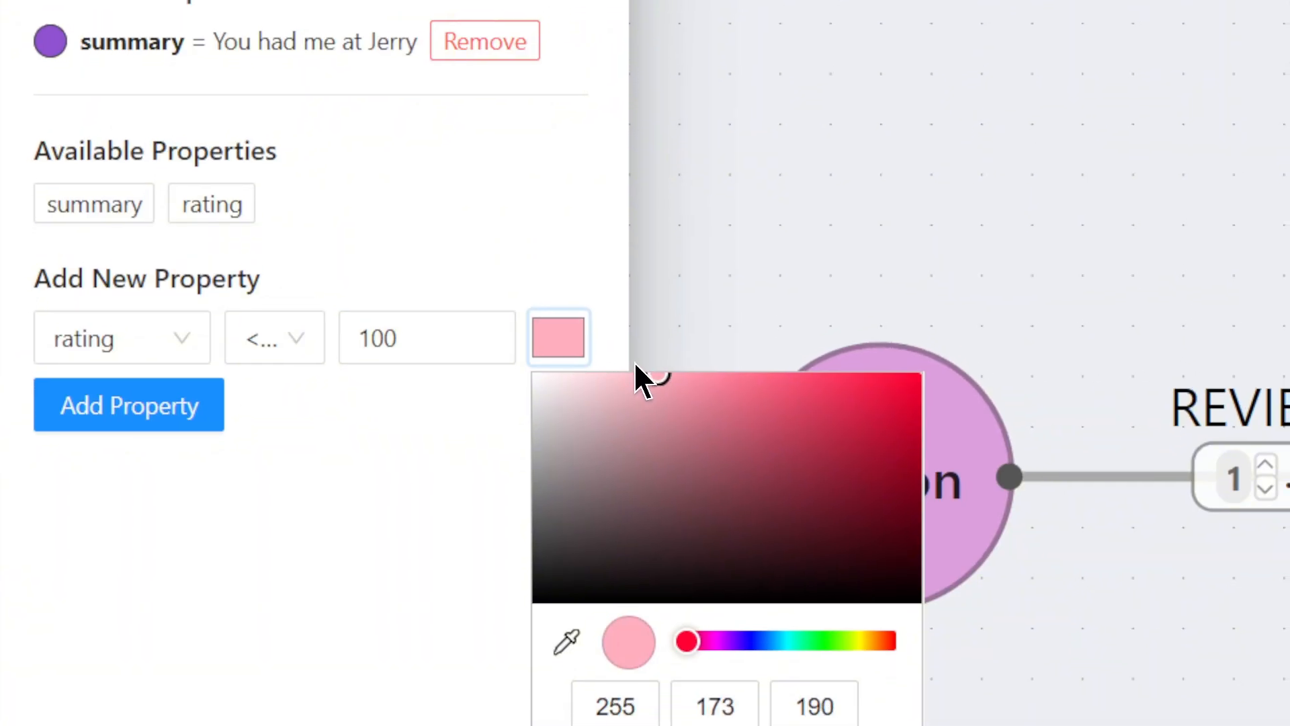
left_click(188, 390)
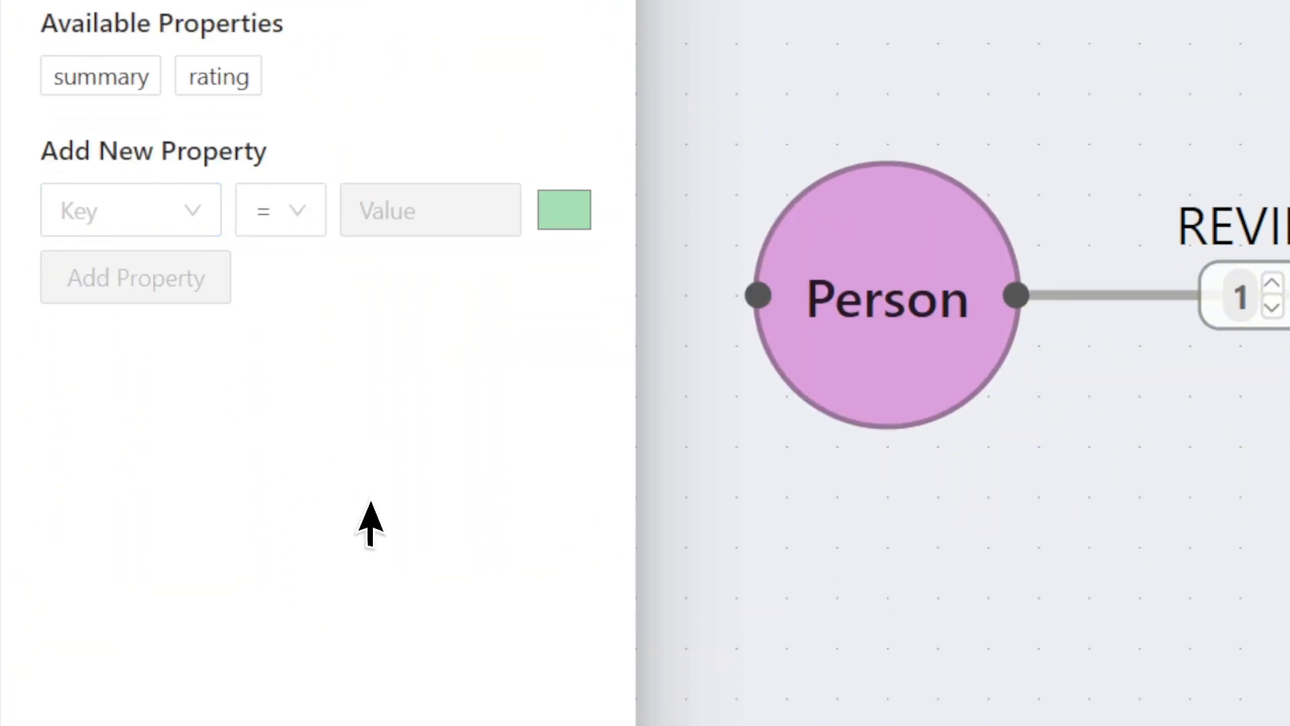
left_click(560, 672)
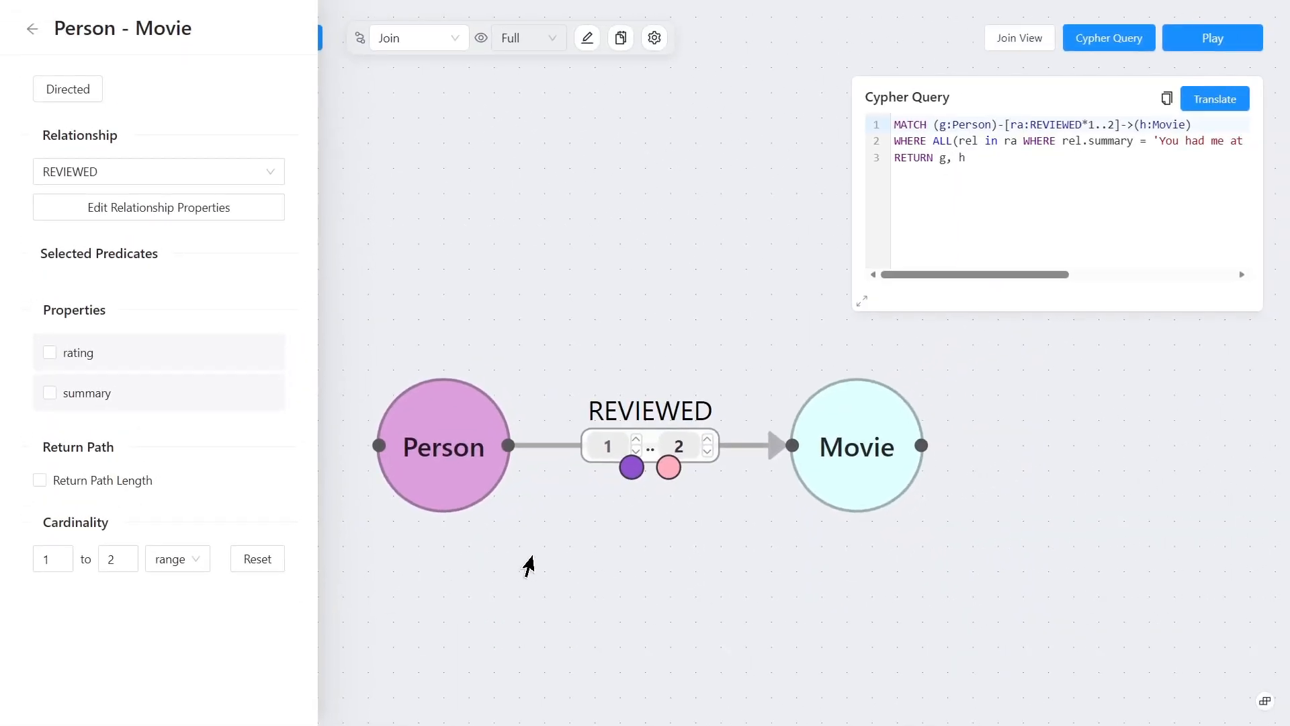
Examine the property markers and cardinality description on the REVIEWED relationship, and close the query results.
left_click_drag(627, 530, 607, 533)
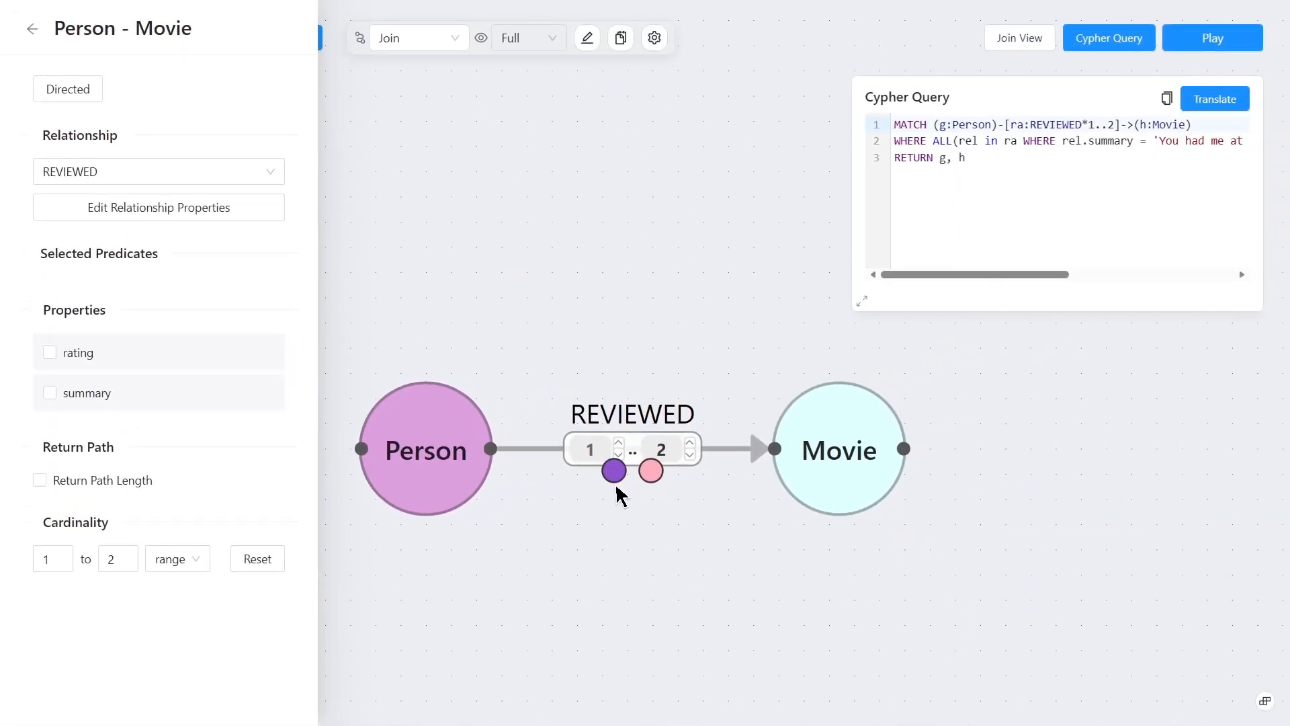
mouse_move(641, 478)
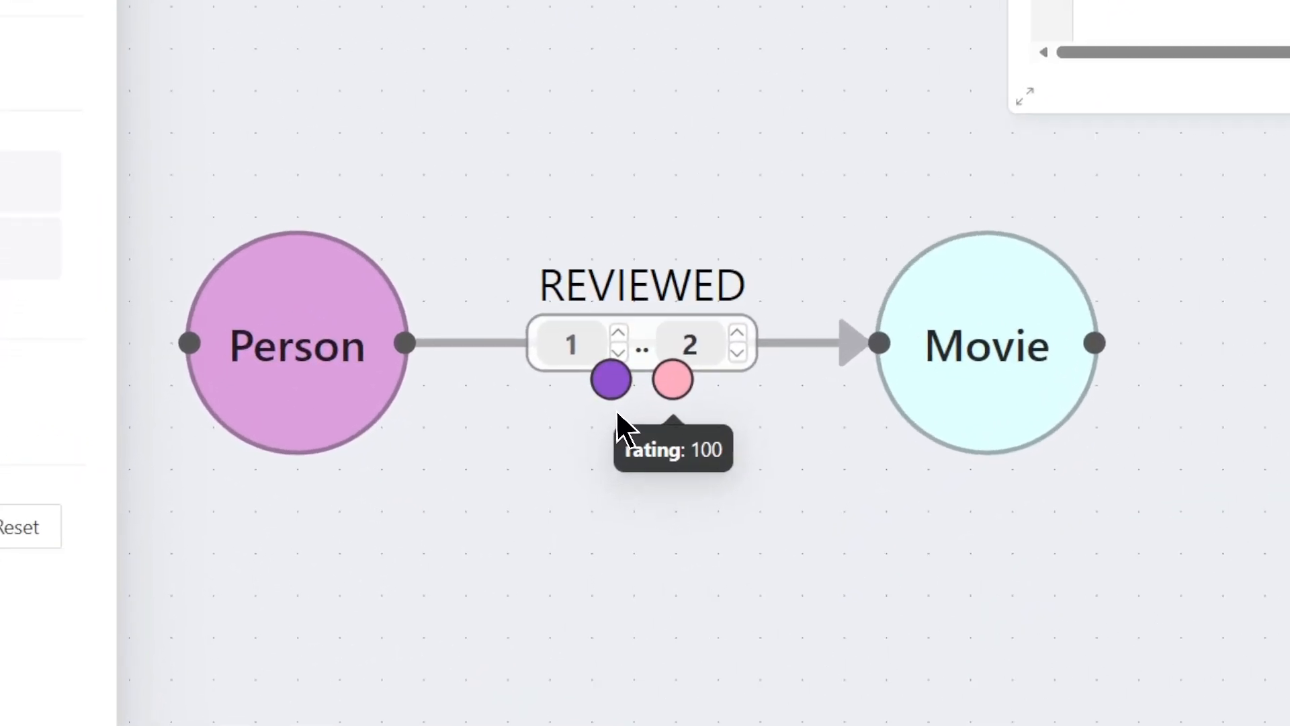
mouse_move(624, 355)
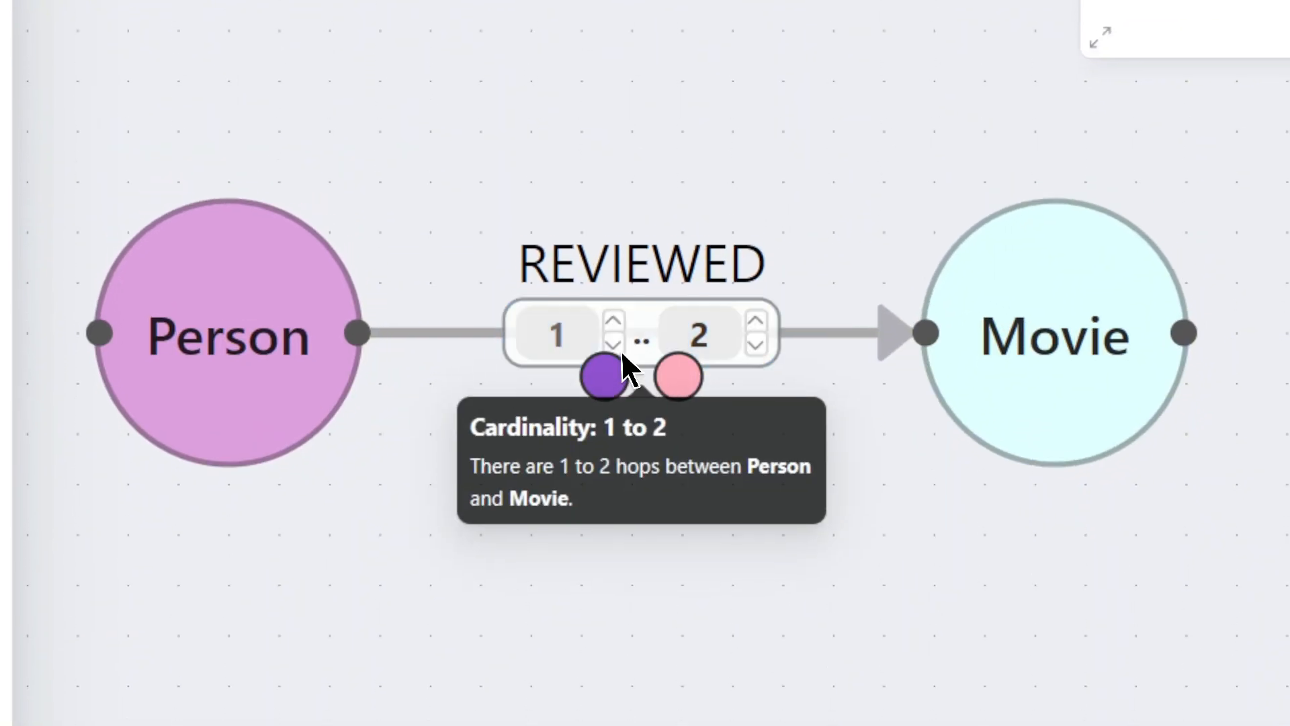
mouse_move(599, 384)
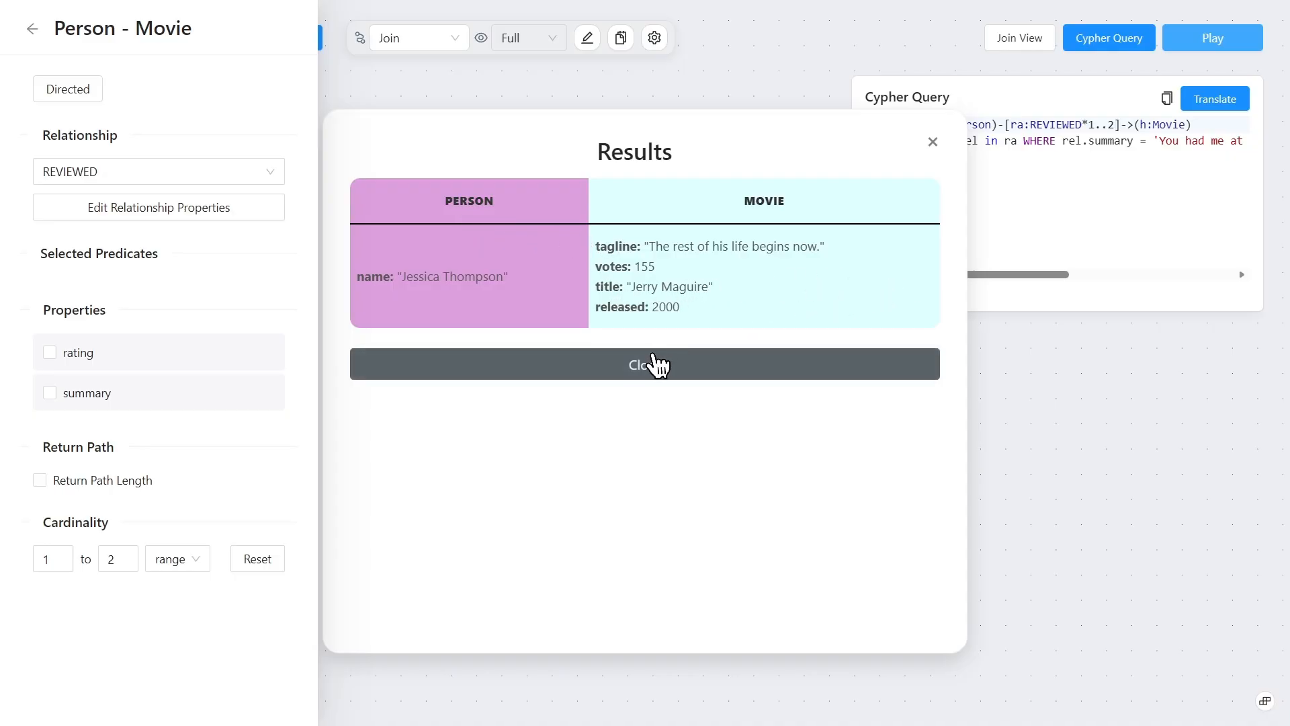
left_click(655, 366)
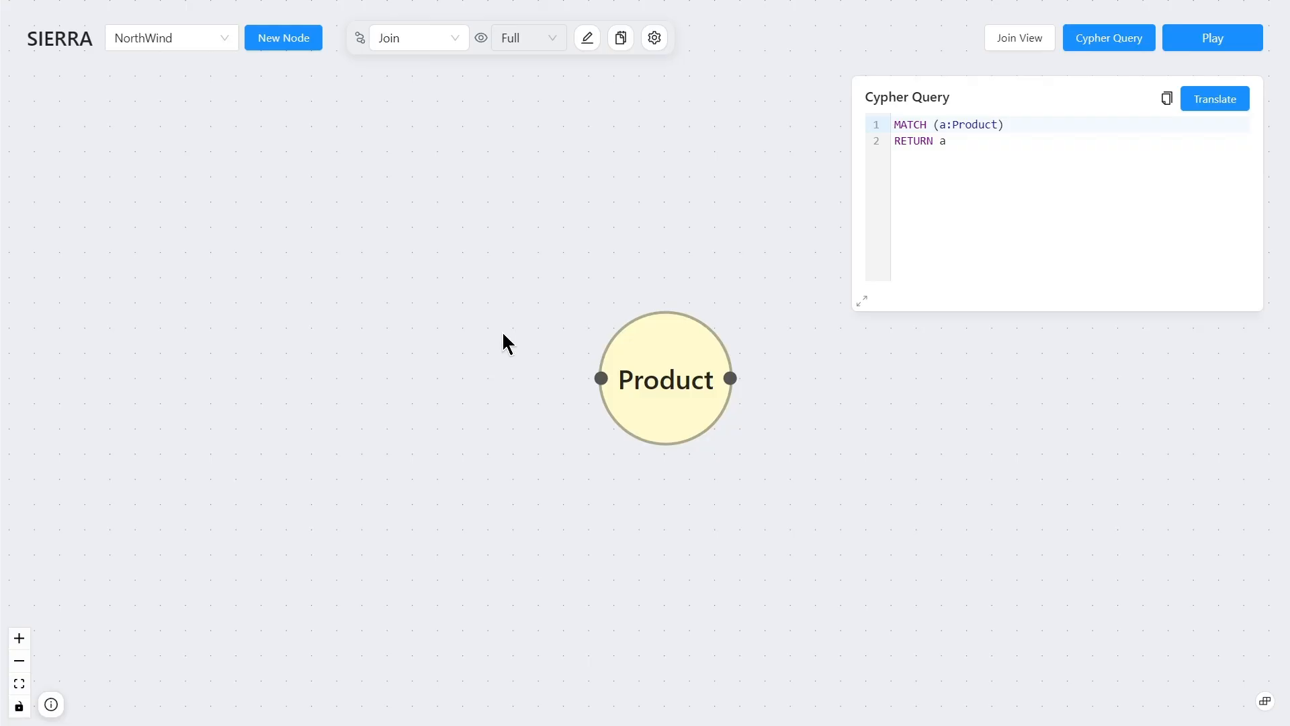
Add an aggregation to the Product node that takes the SUM of unitPrice.
left_click(638, 371)
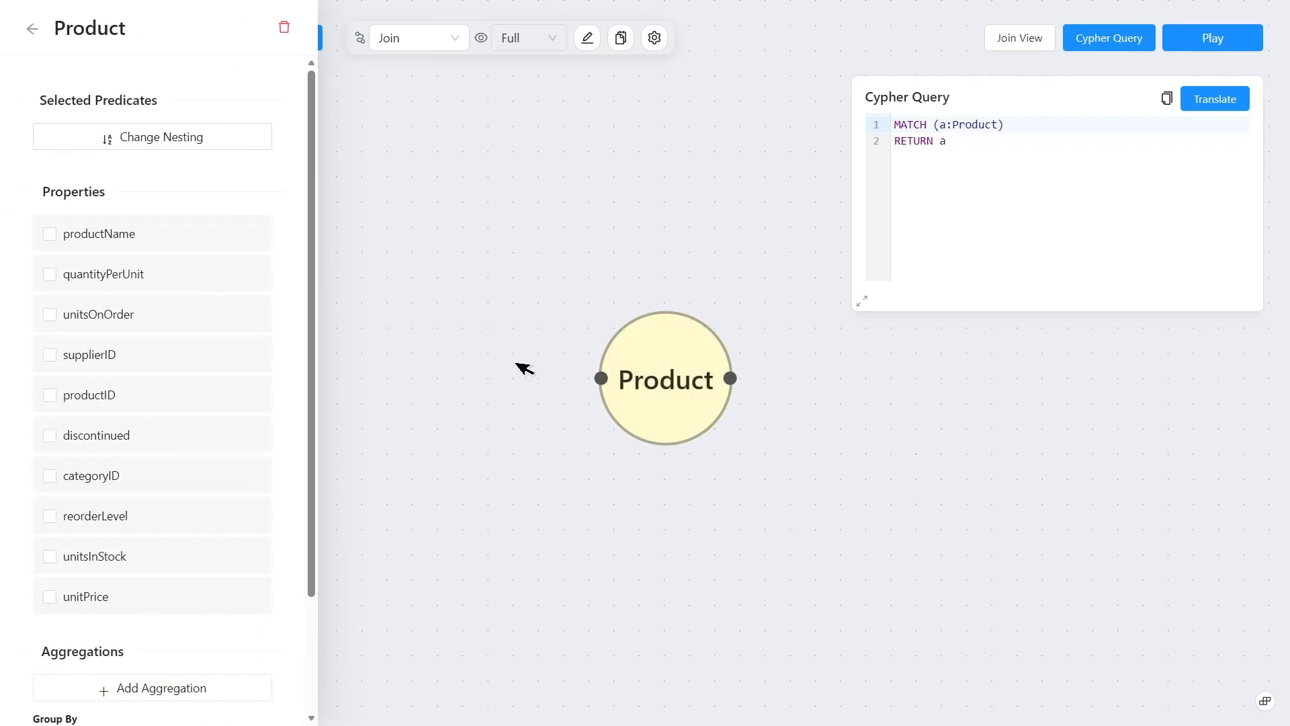
scroll(279, 365, "down", 2)
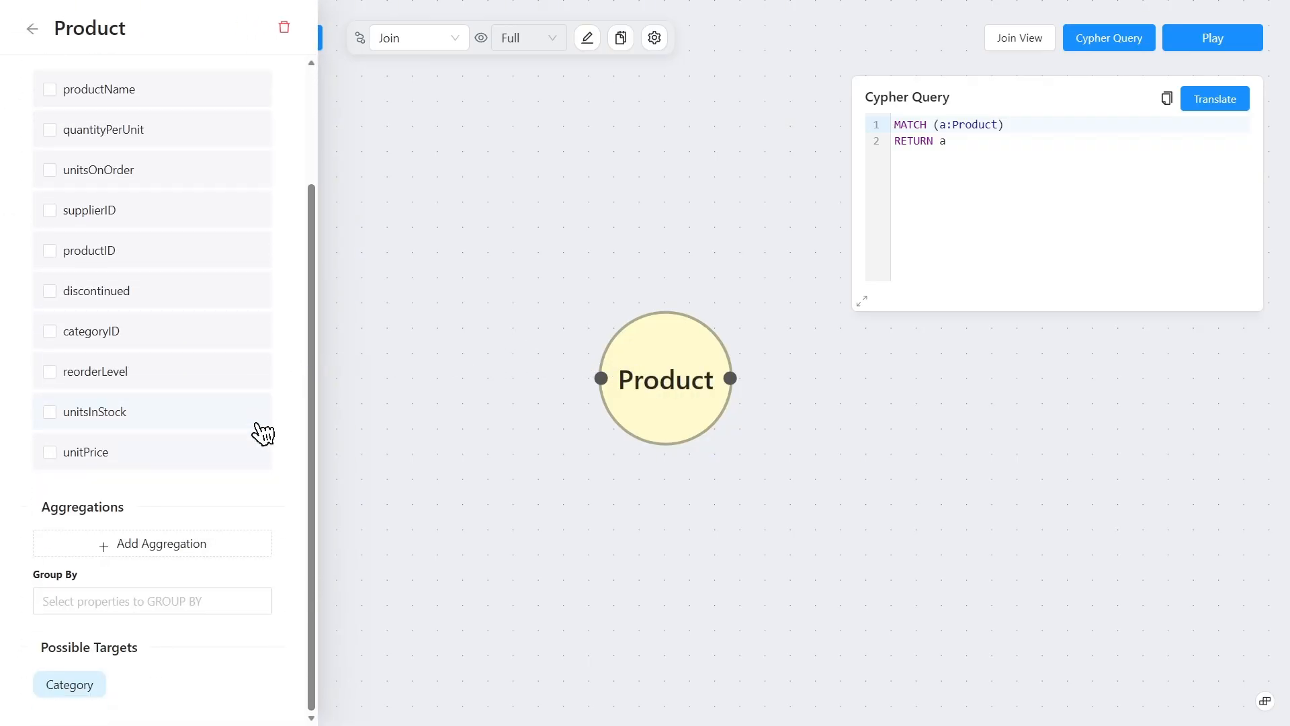
left_click(188, 553)
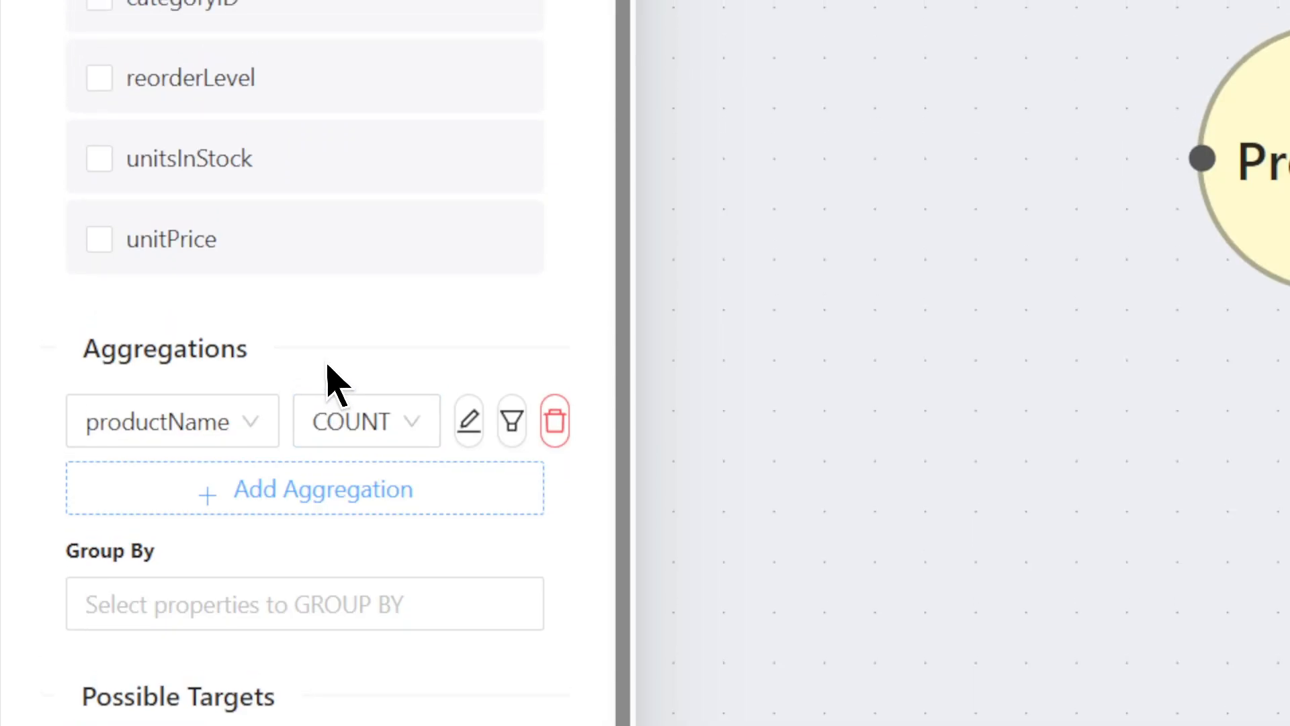
left_click(330, 418)
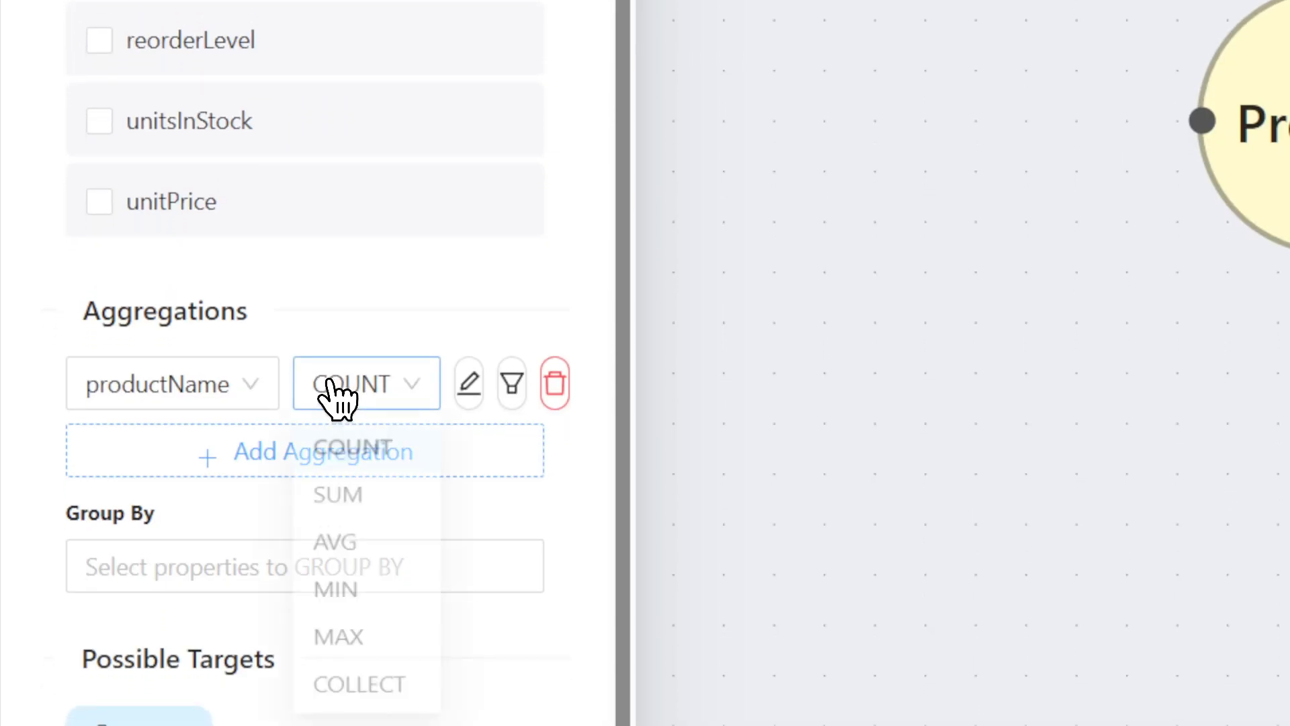
left_click(335, 420)
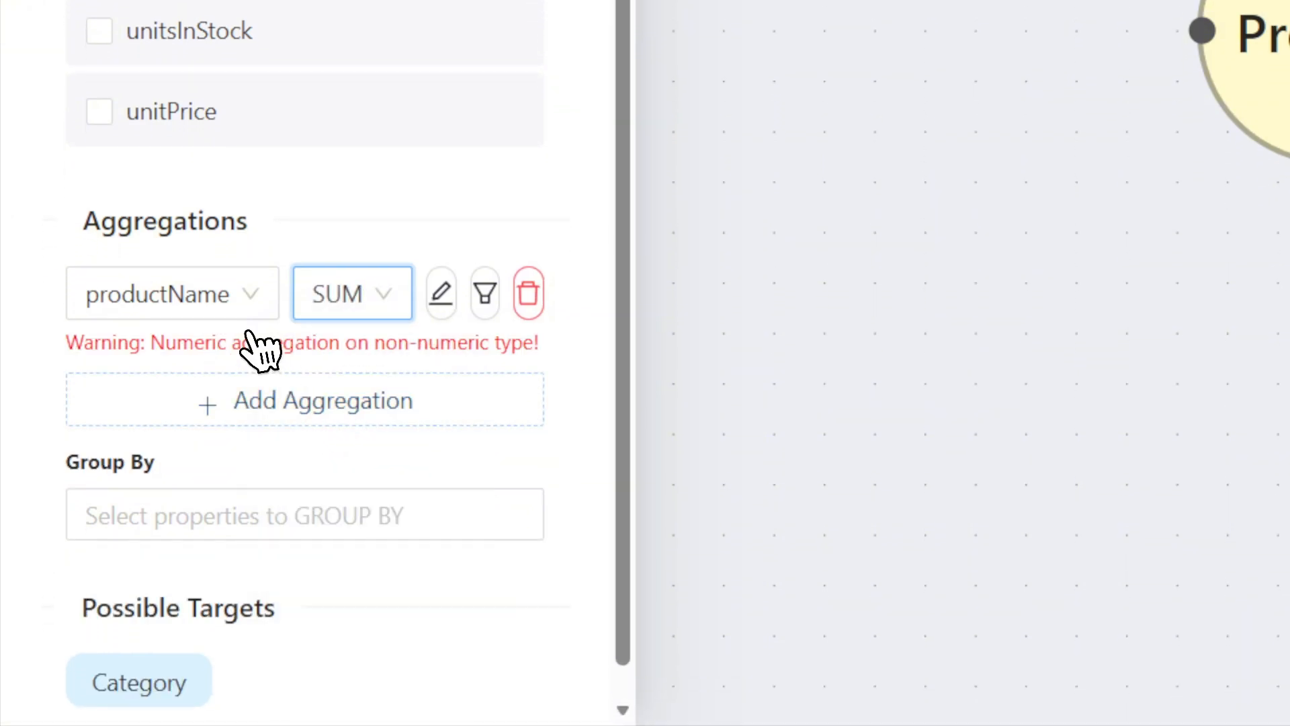
left_click(229, 376)
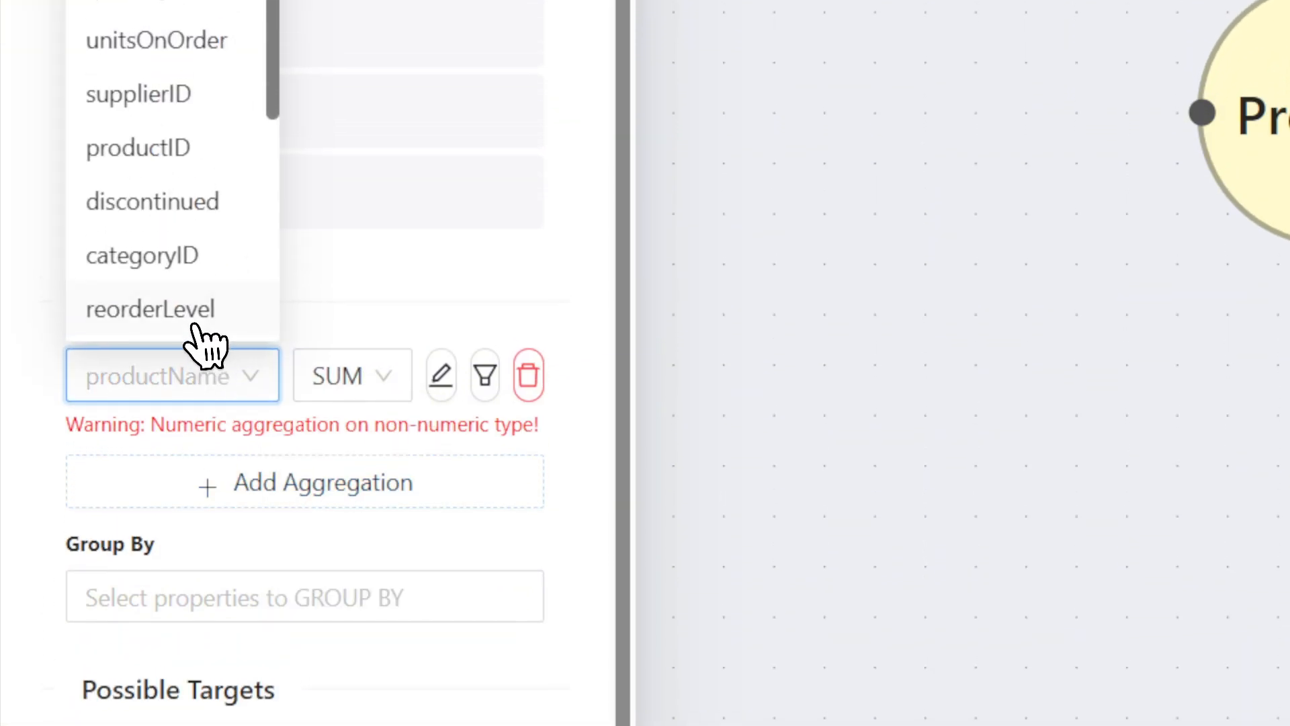
scroll(202, 340, "down", 2)
left_click(180, 374)
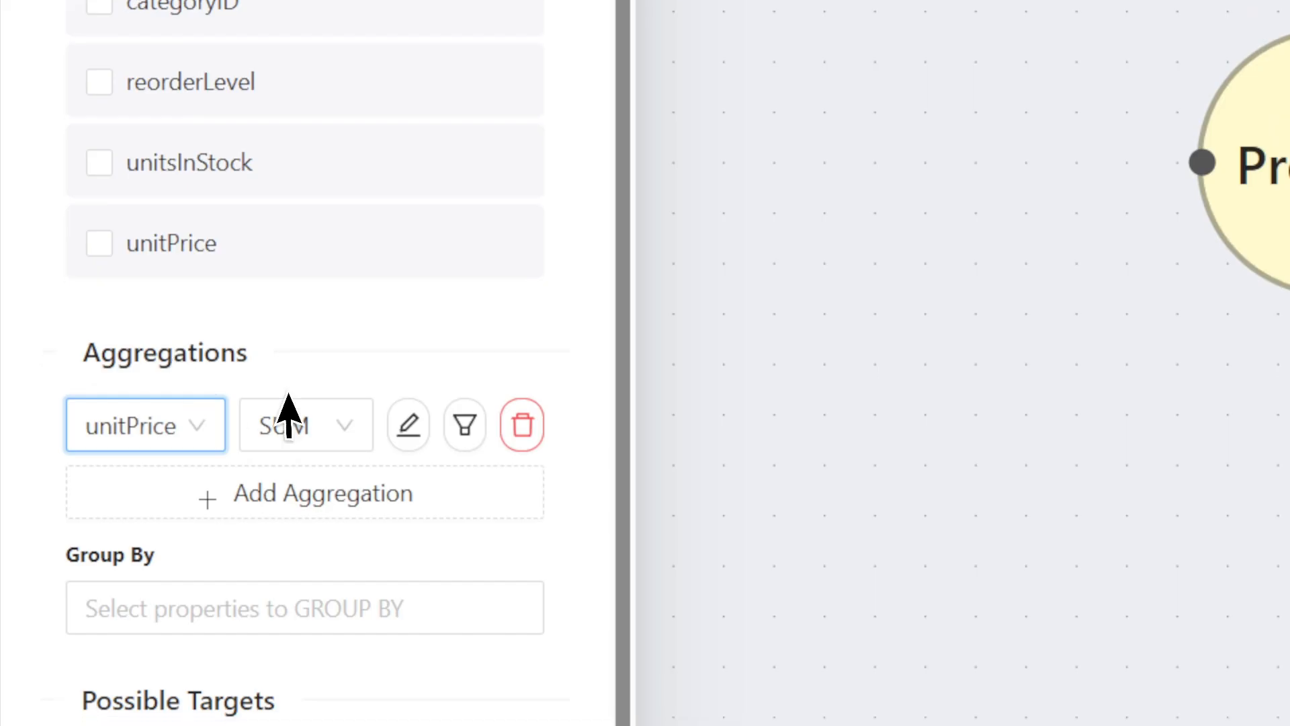
Give the unitPrice aggregation the alias PriceSum and group the Product results by supplierID.
left_click(390, 373)
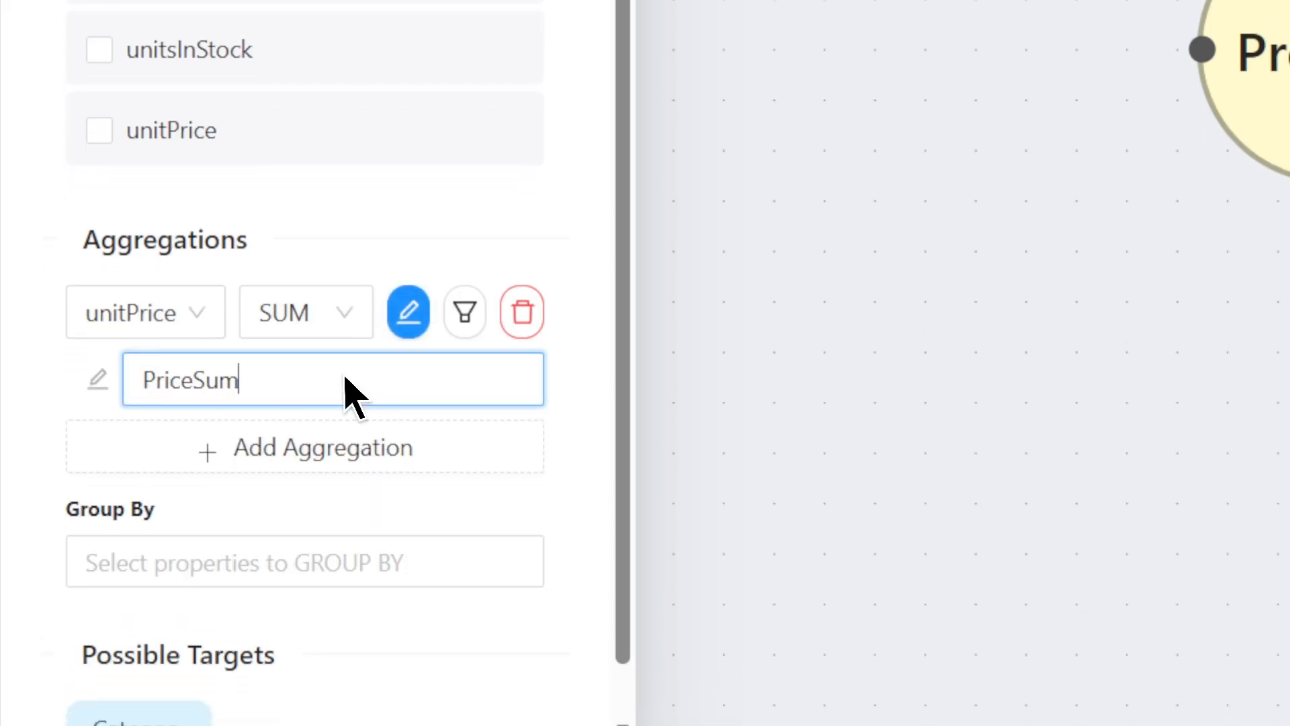
scroll(345, 380, "down", 2)
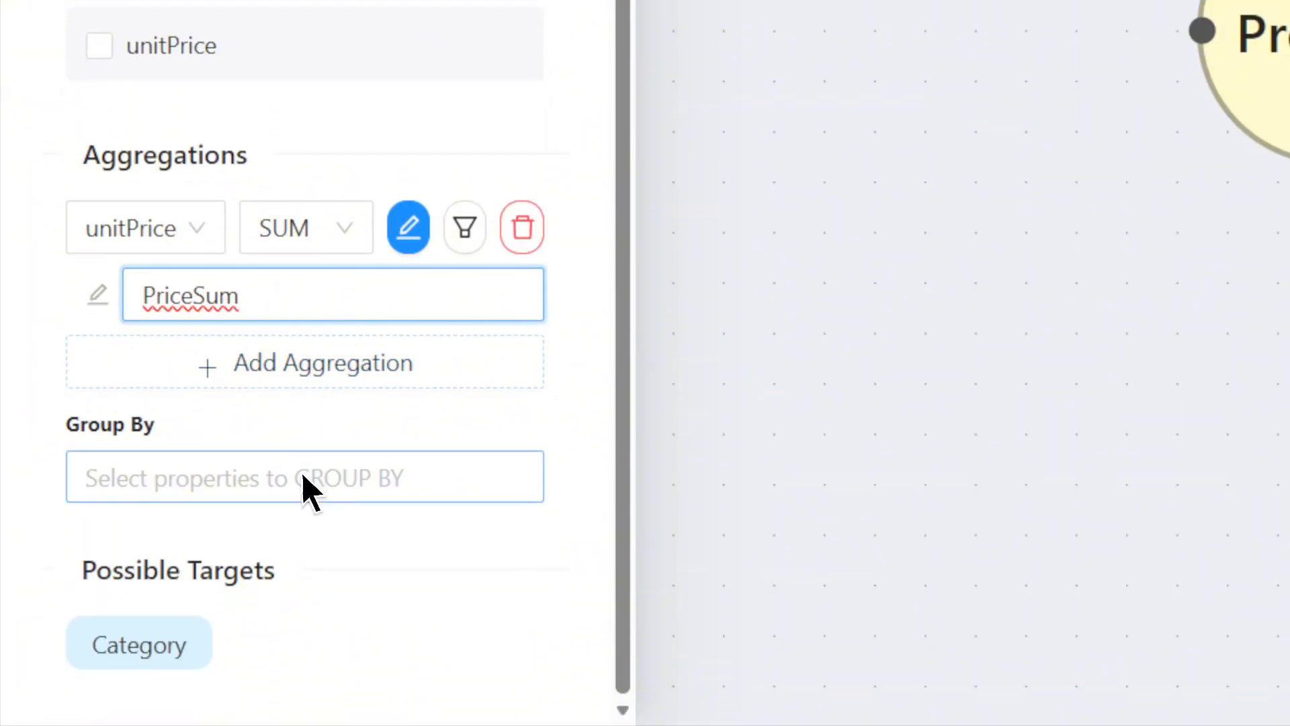
left_click(302, 497)
type("suppl")
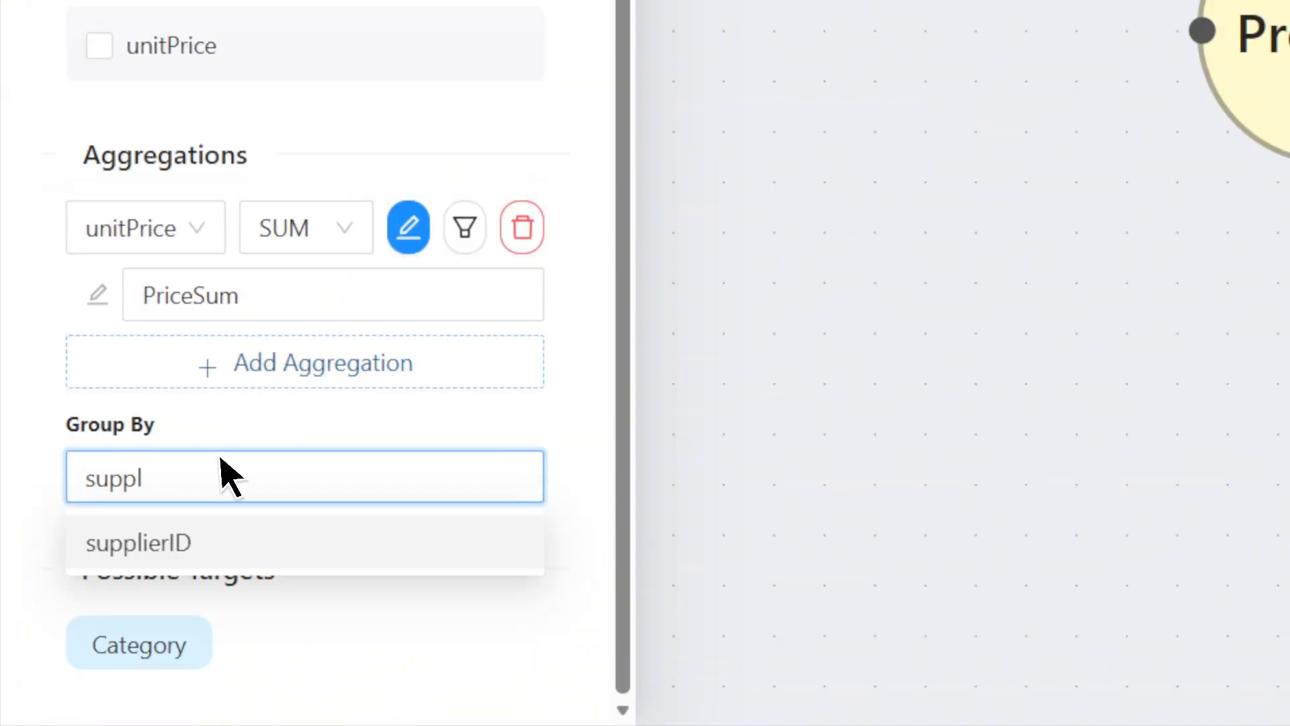
left_click(231, 538)
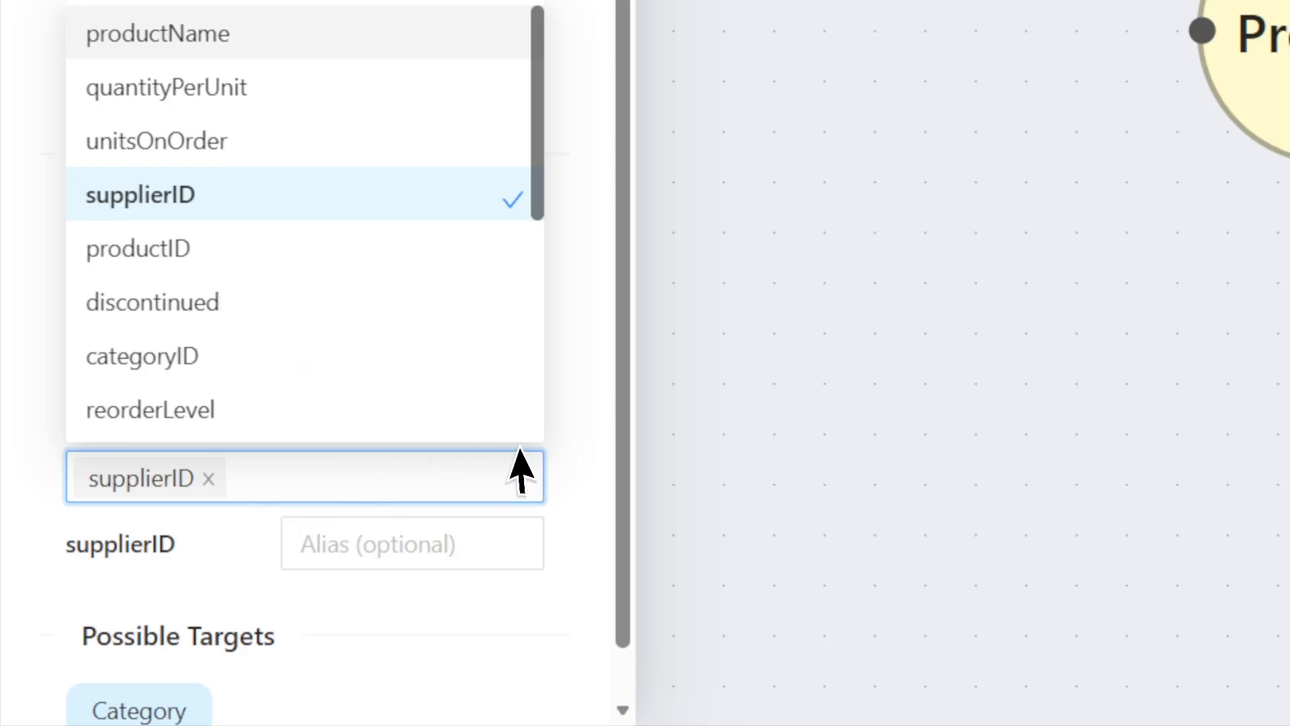
left_click(557, 463)
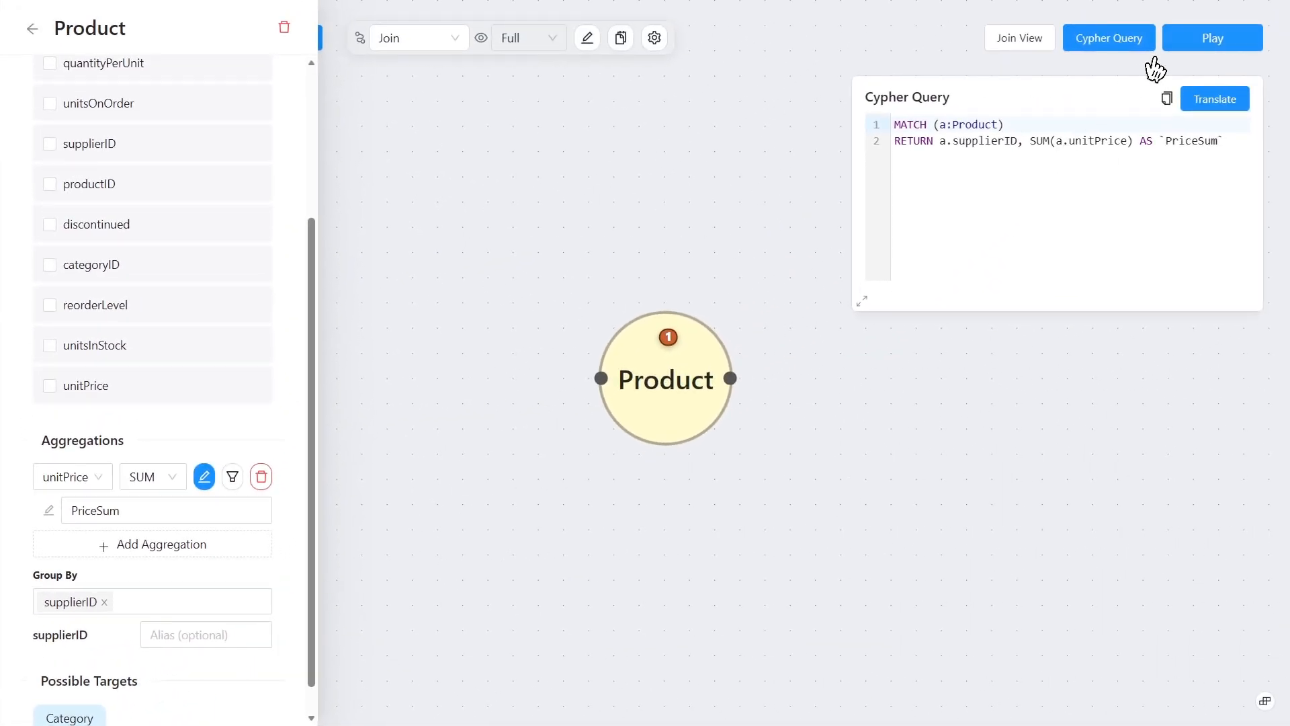
Run the aggregation query, look through the price sums per supplier down to the last row, and close the results.
left_click(1172, 46)
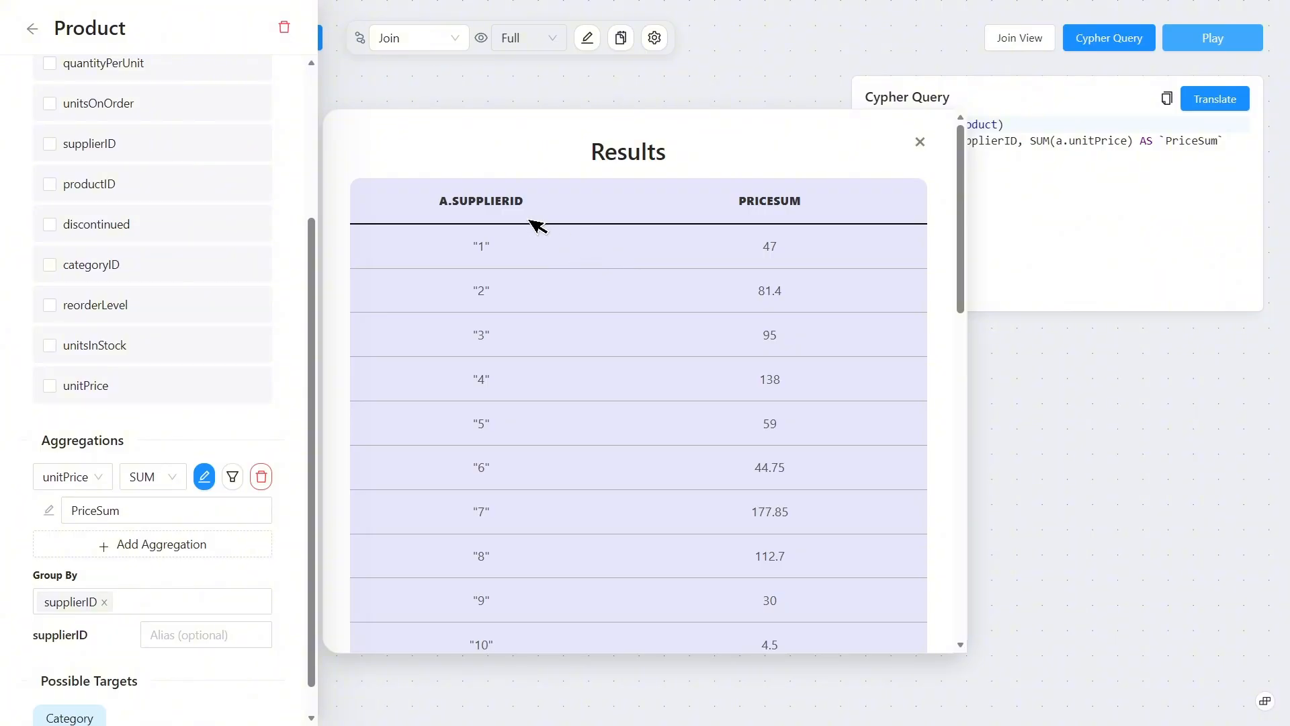
scroll(636, 258, "down", 1)
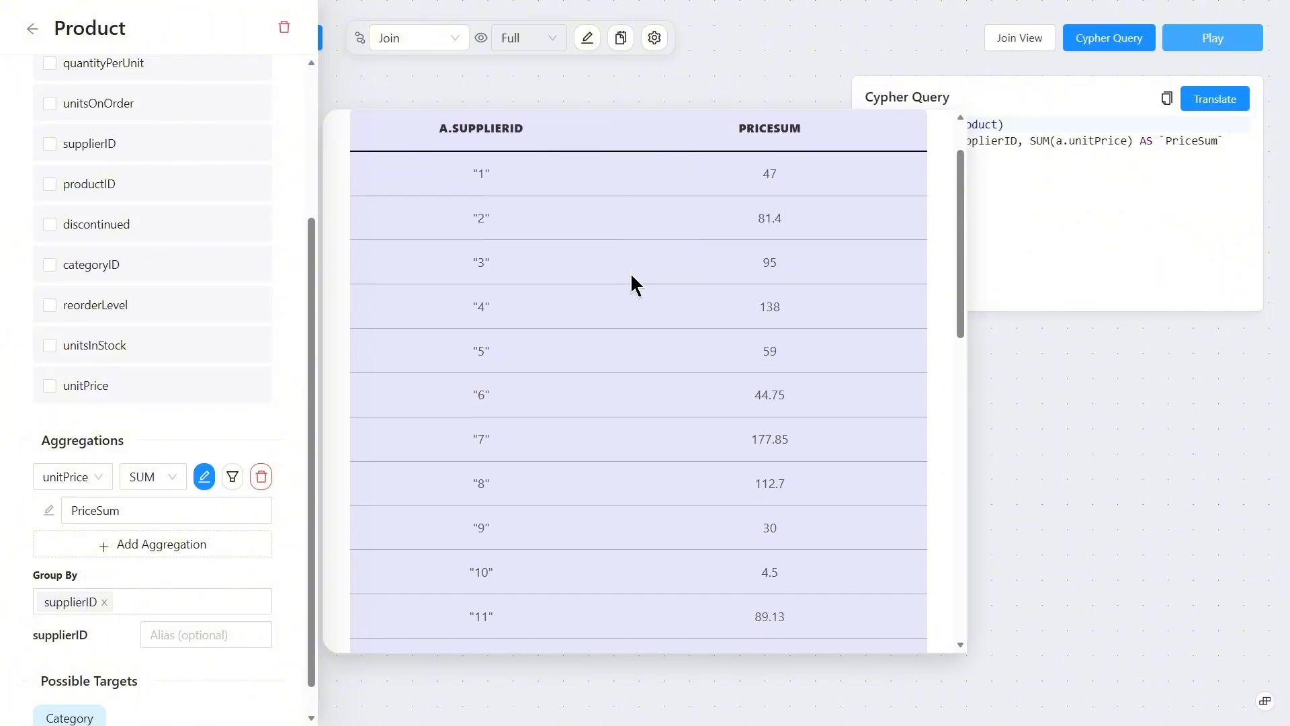
middle_click(614, 239)
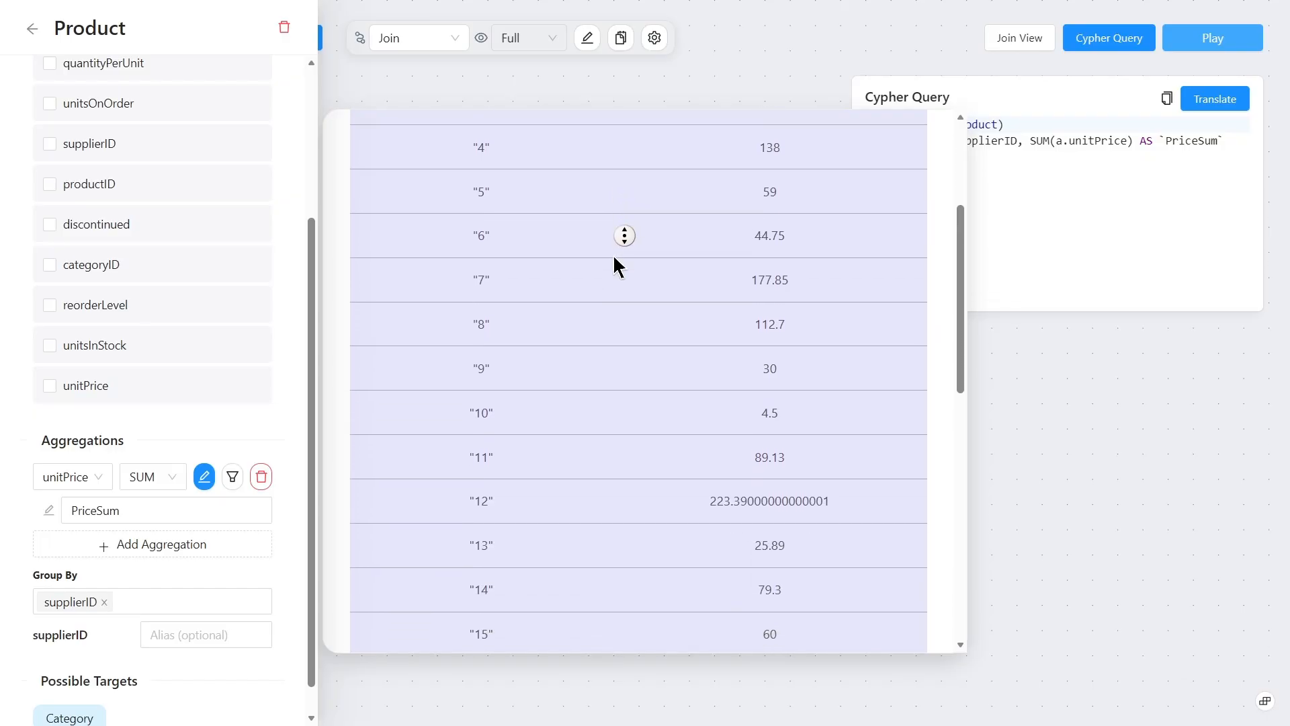
middle_click(610, 331)
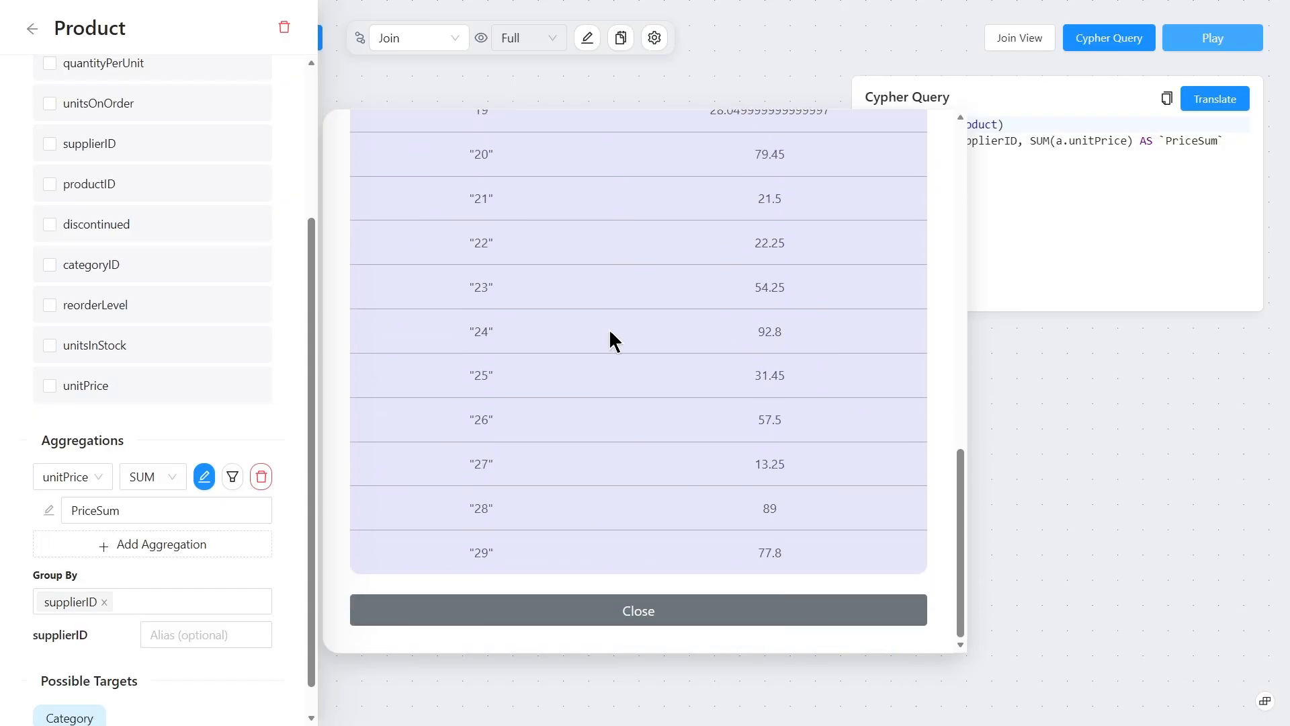
left_click(577, 606)
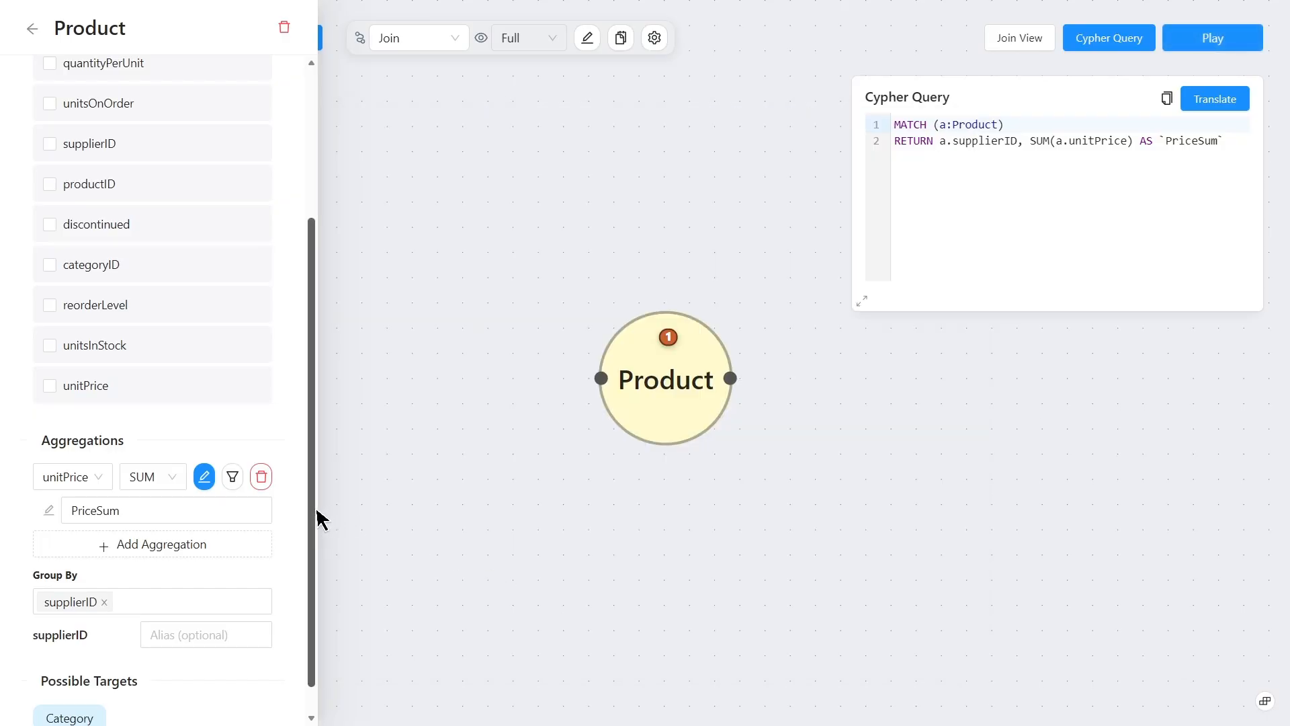
Add a second aggregation to the Product node that takes the COUNT of productName.
left_click(195, 549)
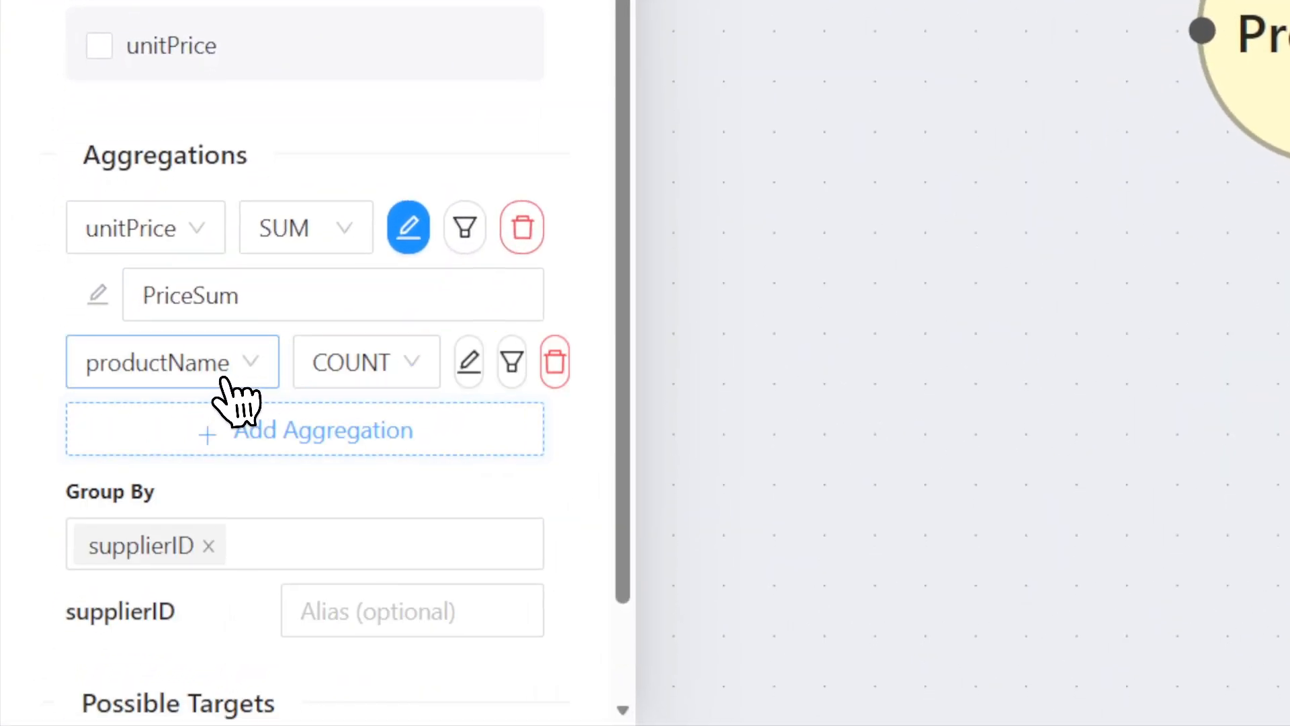
left_click(308, 369)
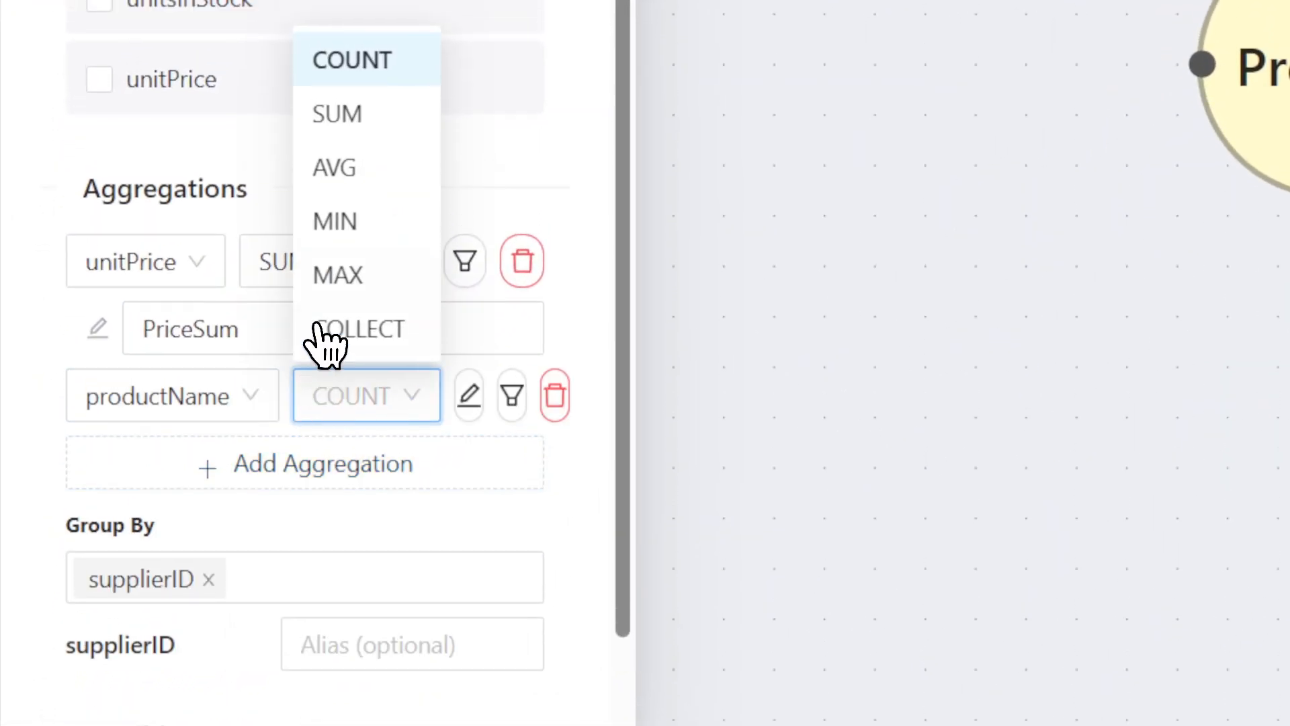
left_click(348, 37)
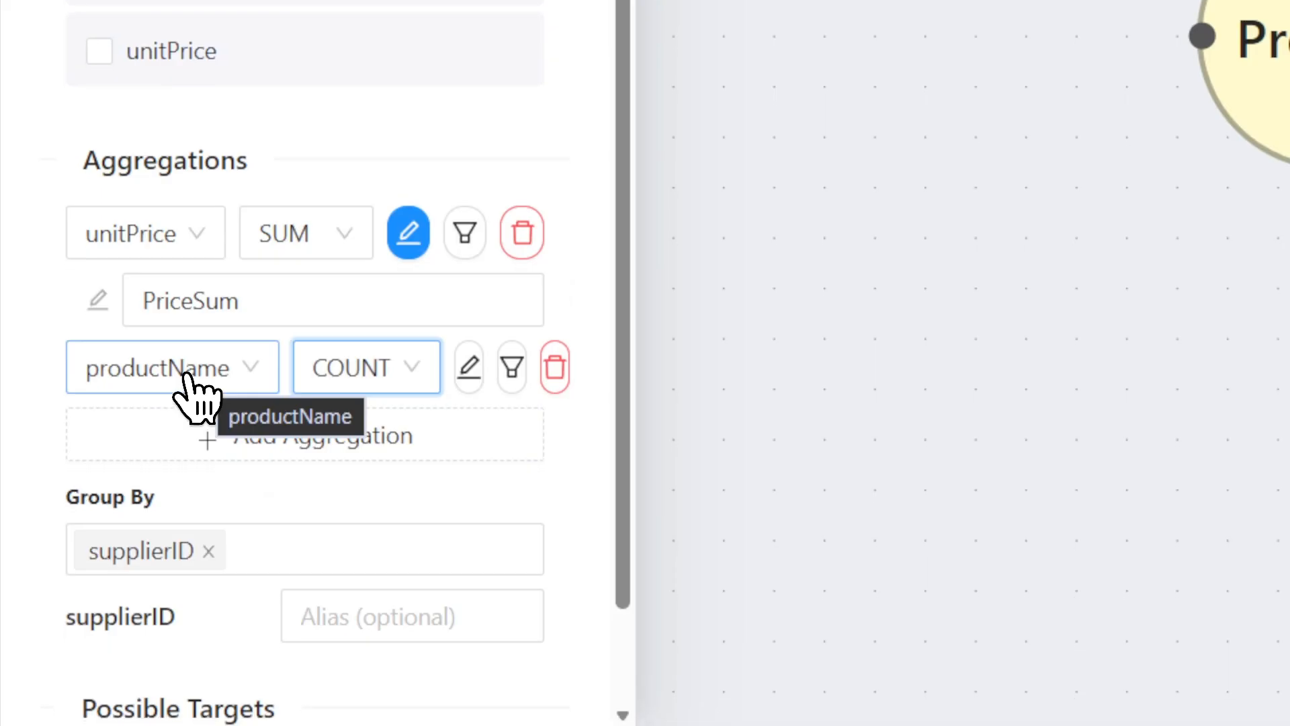
Add a filter to the productName COUNT aggregation with the alias pName and the condition > 3.
left_click(497, 368)
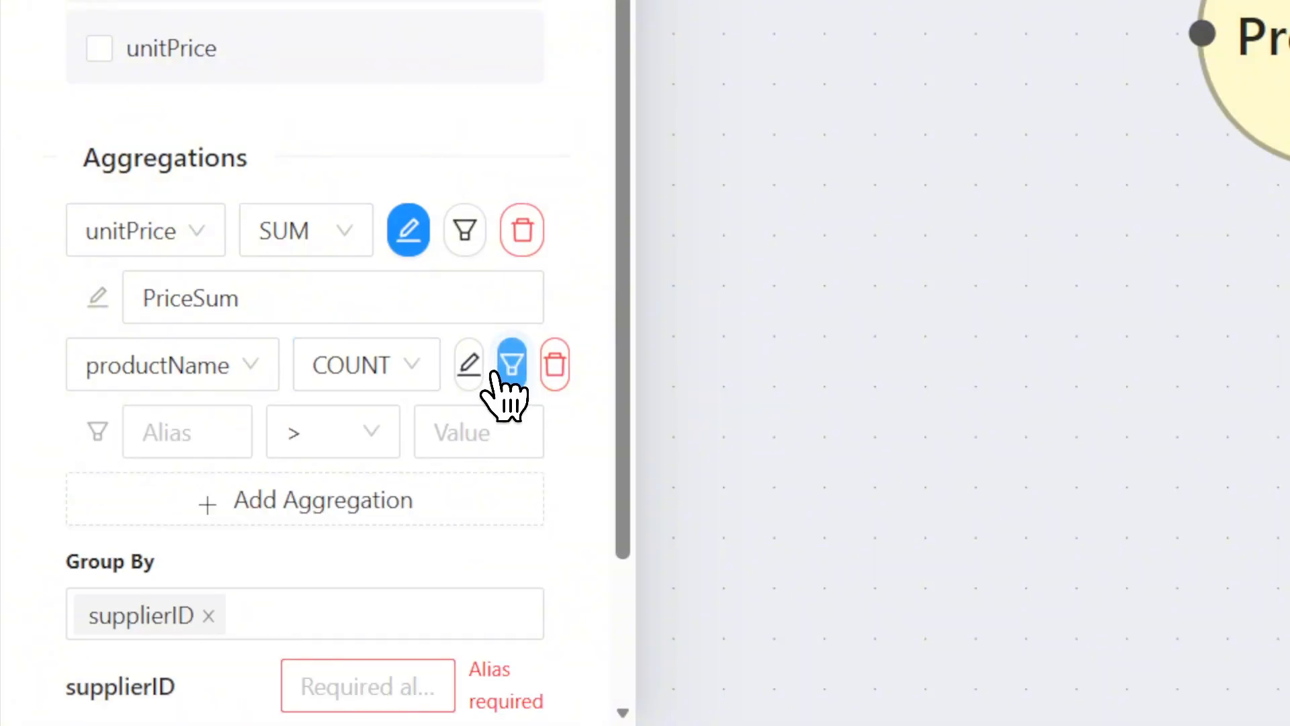
left_click(201, 440)
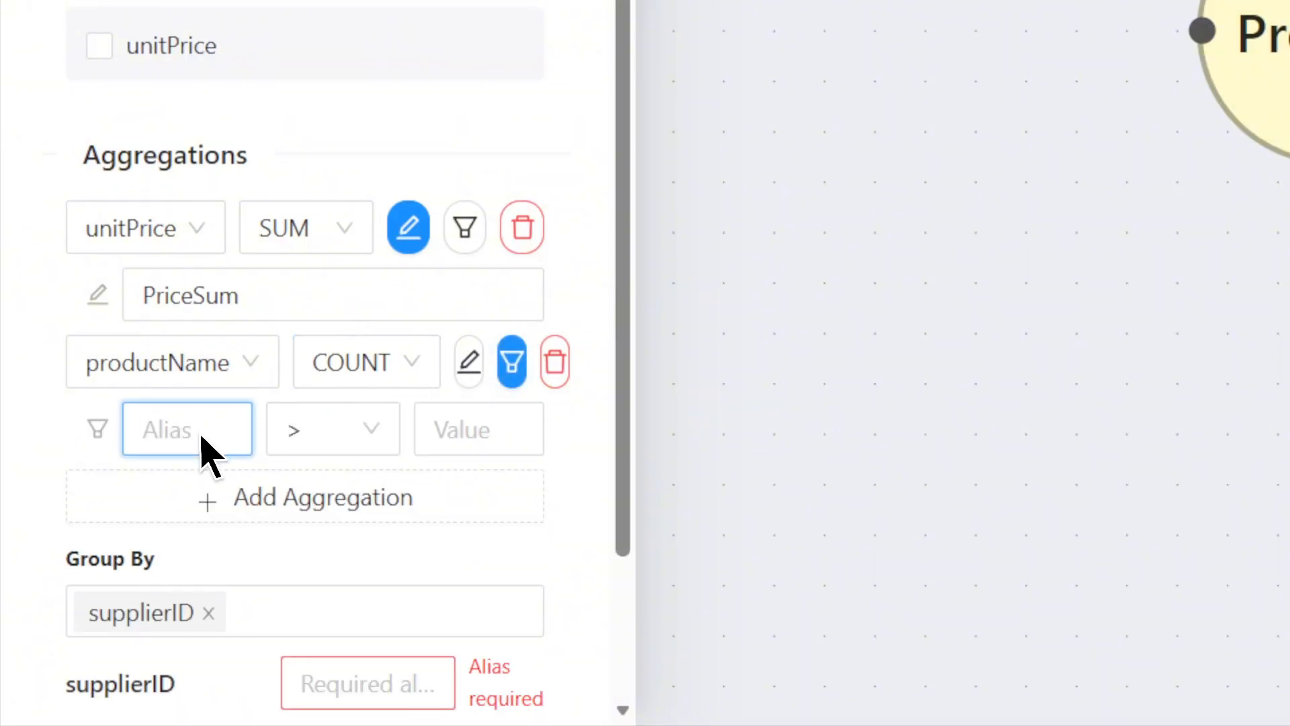
type("pName")
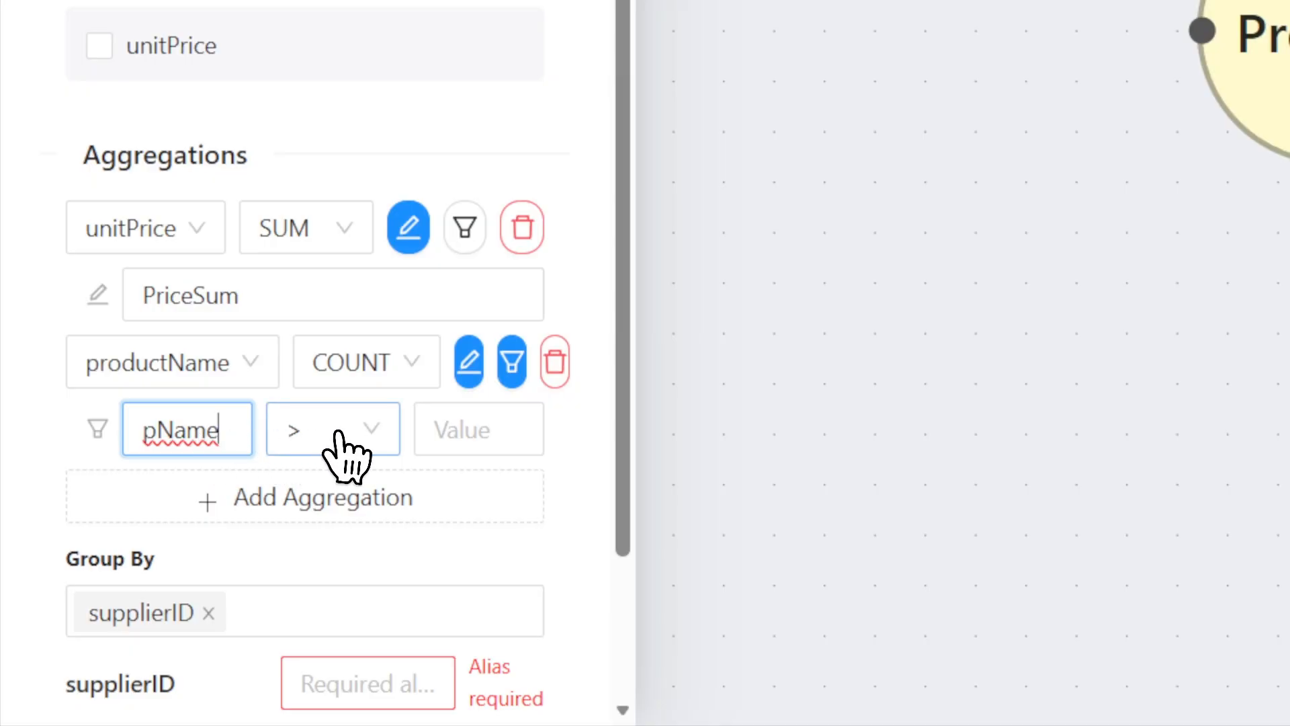
left_click(445, 431)
type("3")
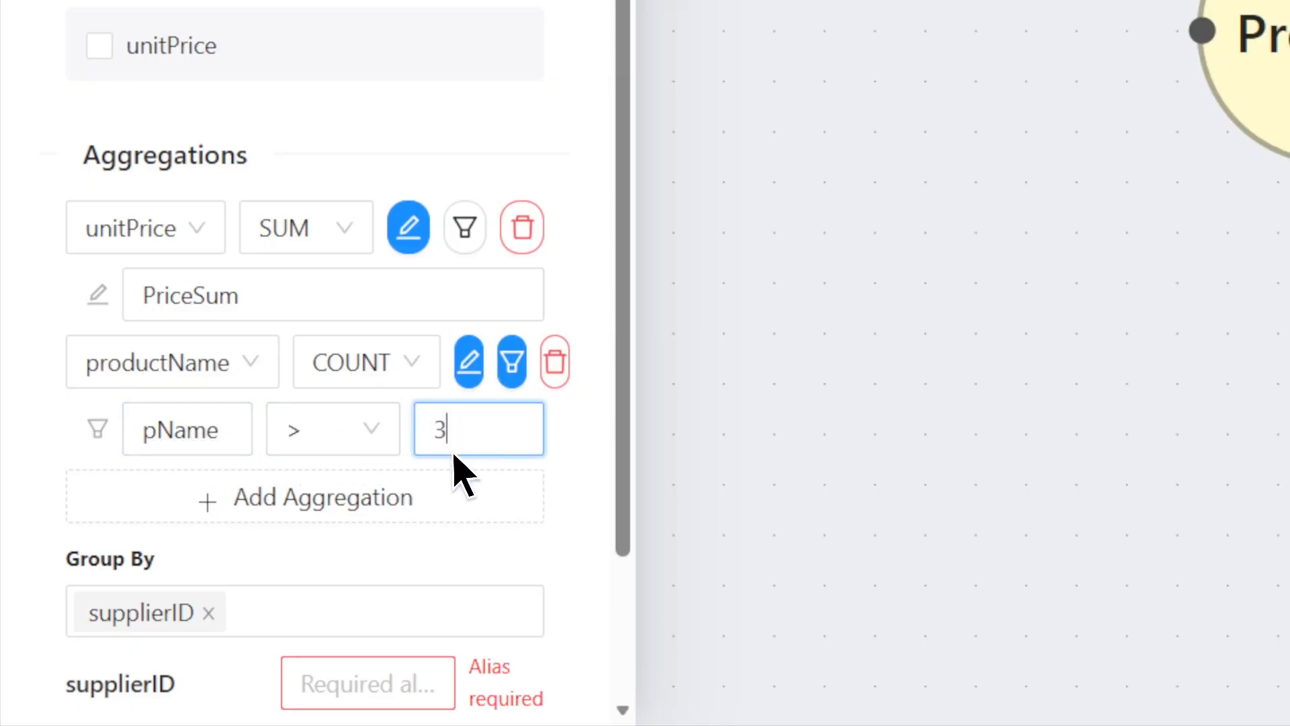
Give the supplierID grouping the alias supplierID, then run the filtered aggregation query and close its results.
scroll(450, 456, "down", 3)
left_click(327, 496)
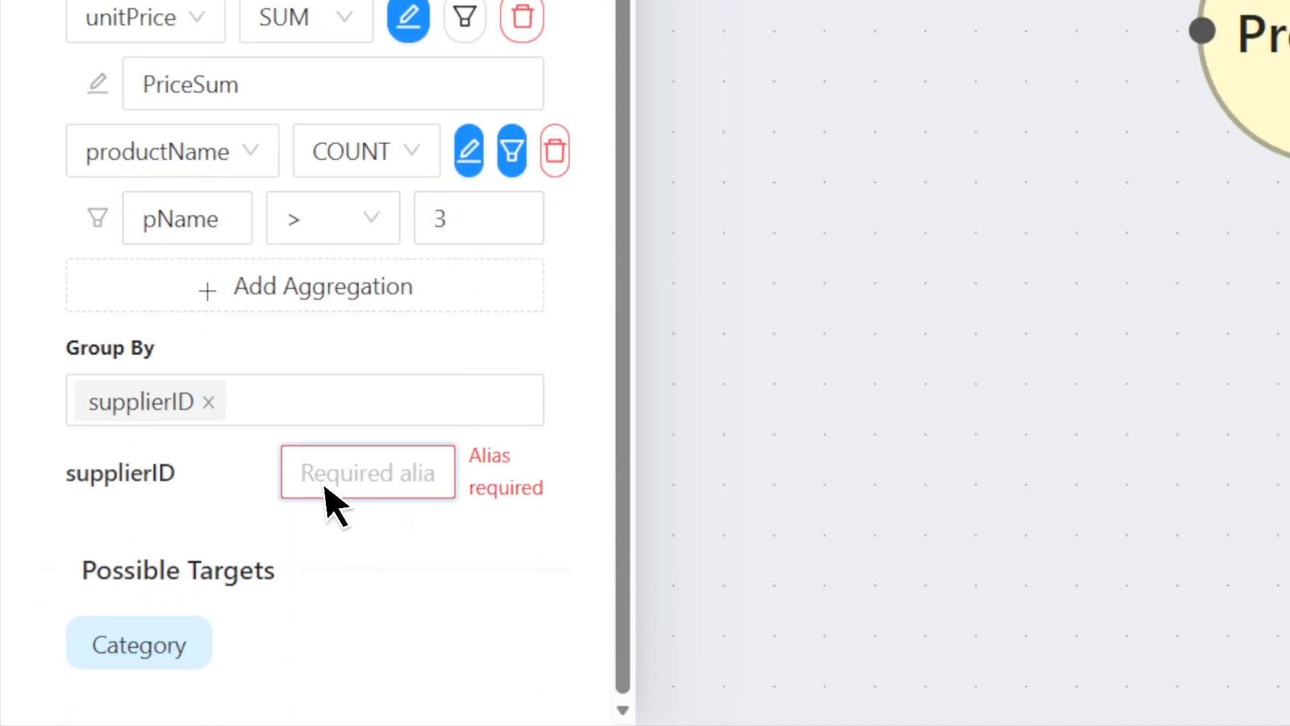
type("supplierID")
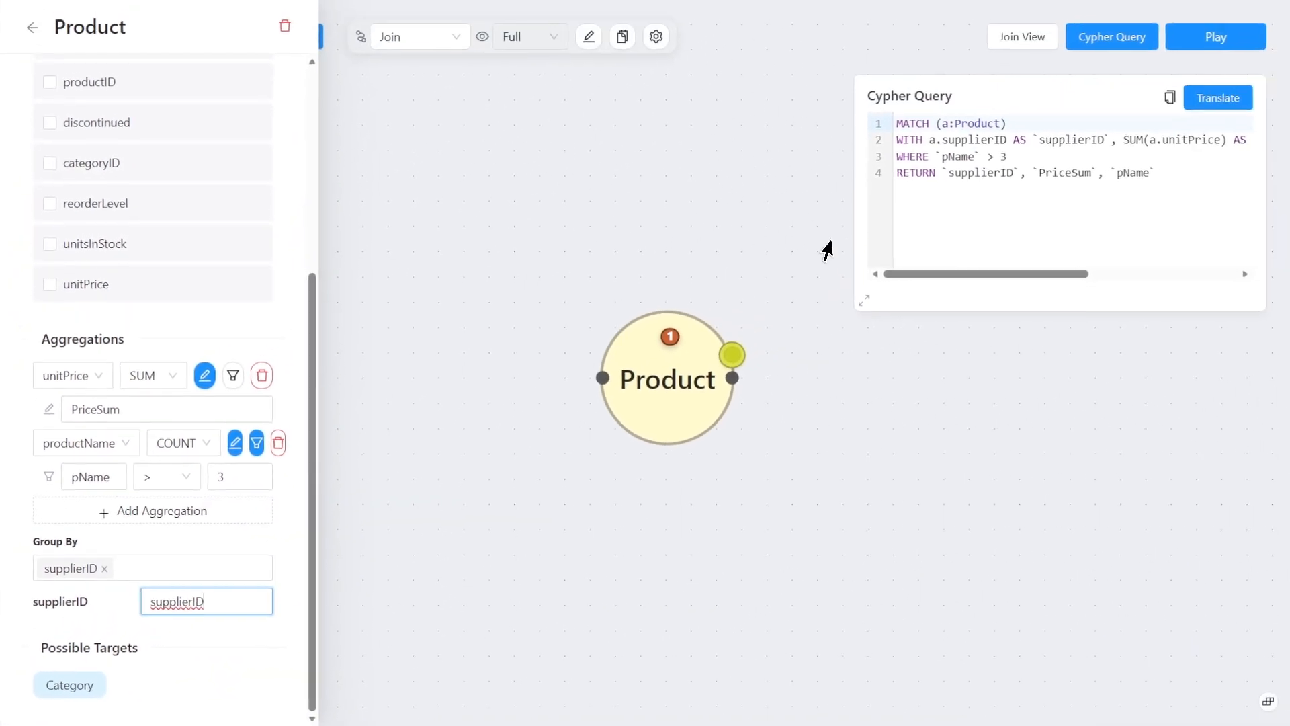
left_click(1206, 50)
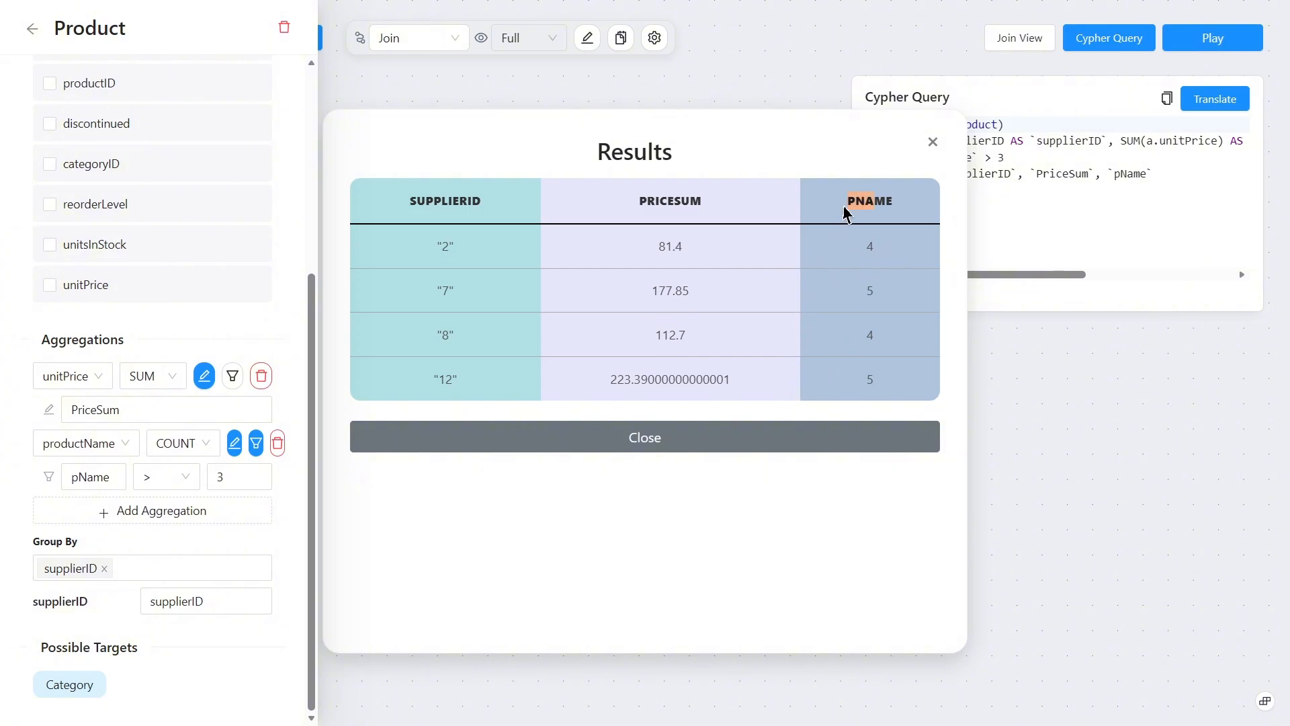
left_click(751, 438)
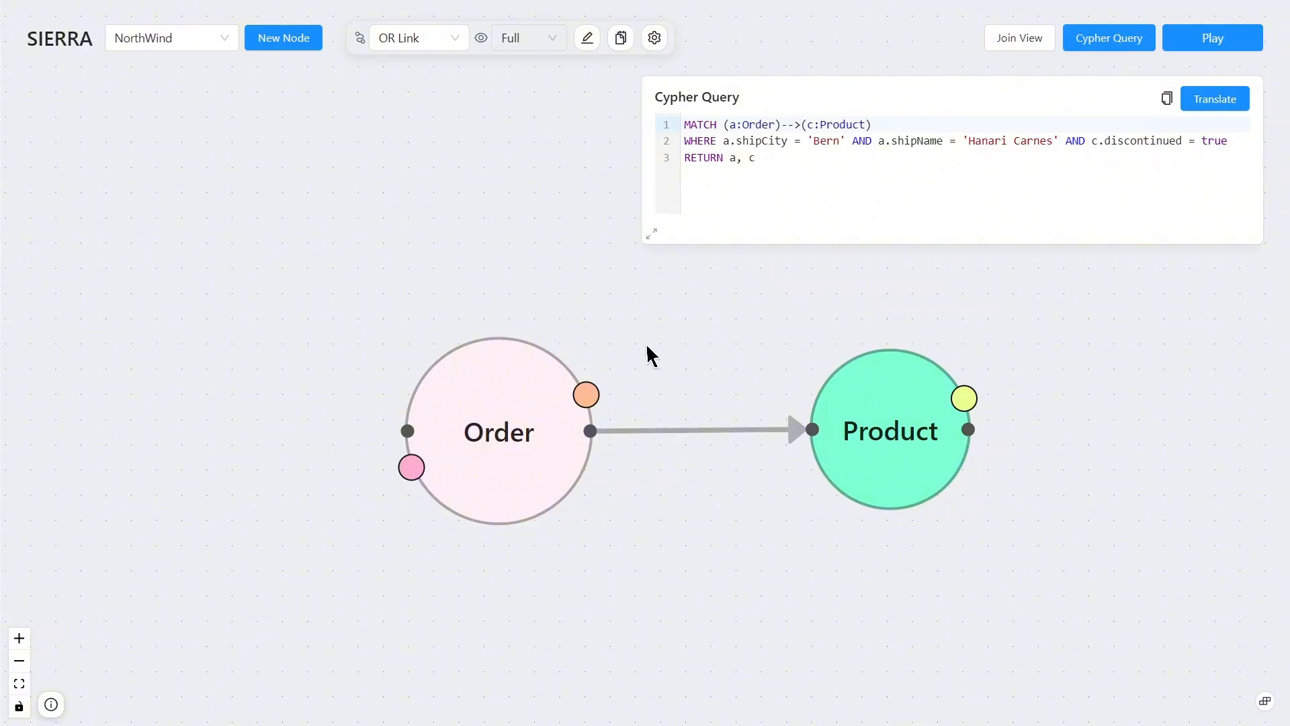
Combine the Order node's shipName and shipCity predicates with an OR Link.
mouse_move(401, 465)
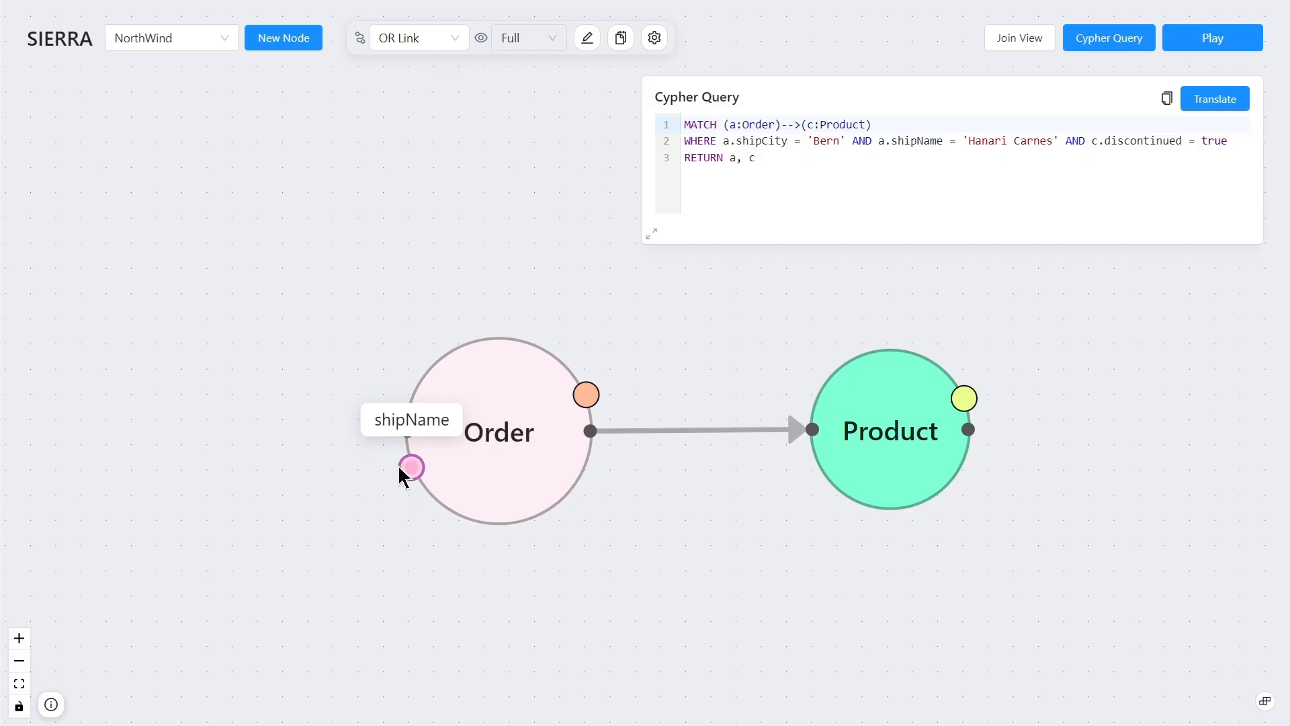
mouse_move(957, 405)
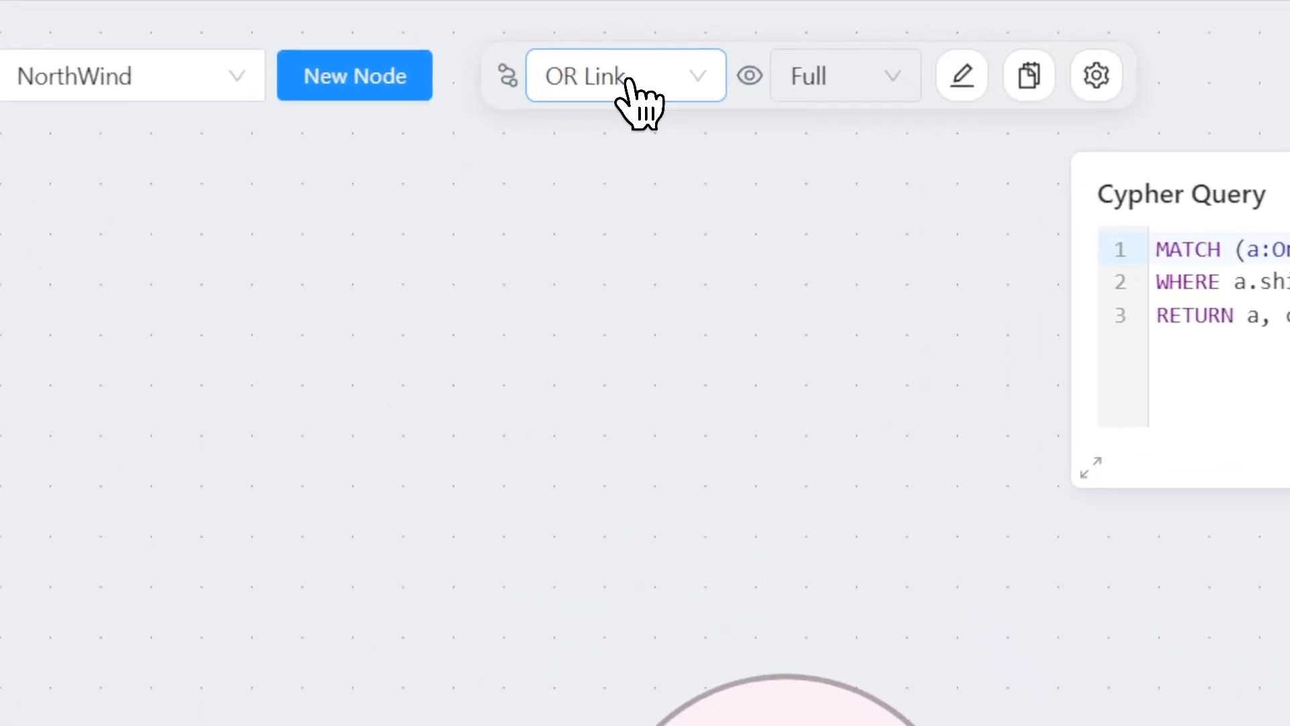
left_click(628, 81)
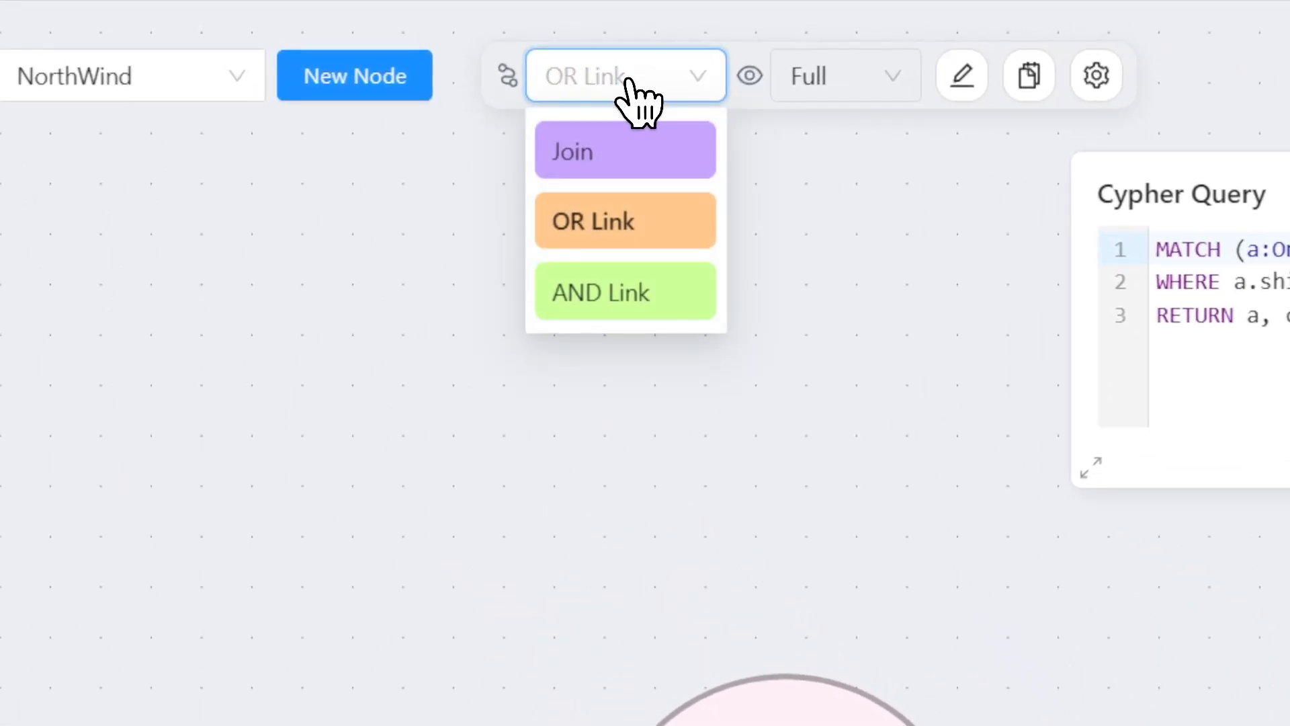
left_click(625, 222)
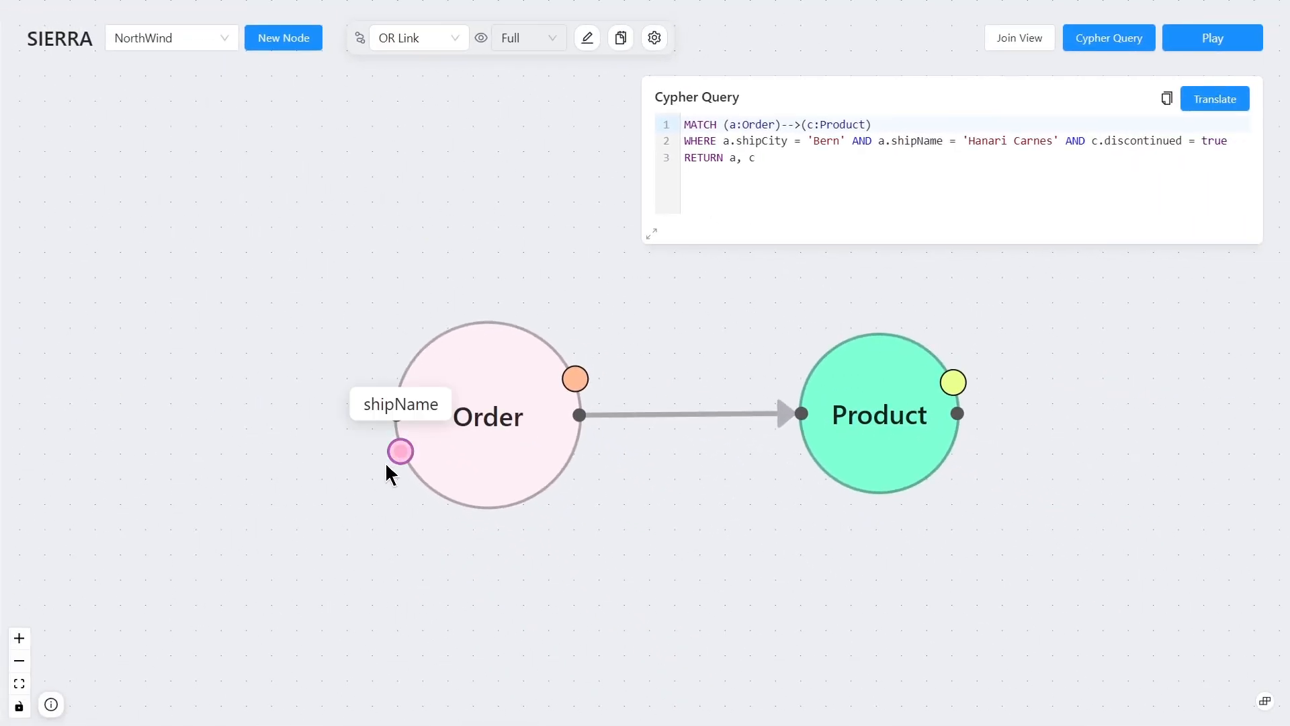
left_click(397, 454)
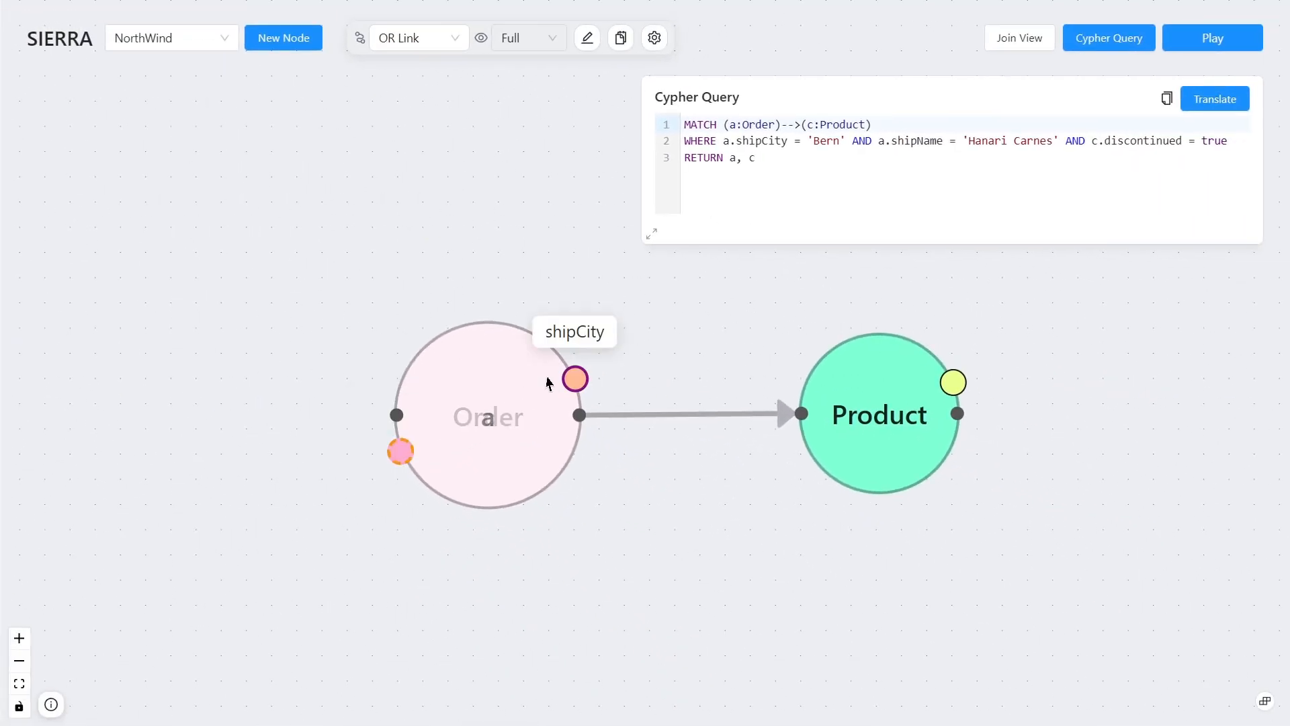
left_click(565, 376)
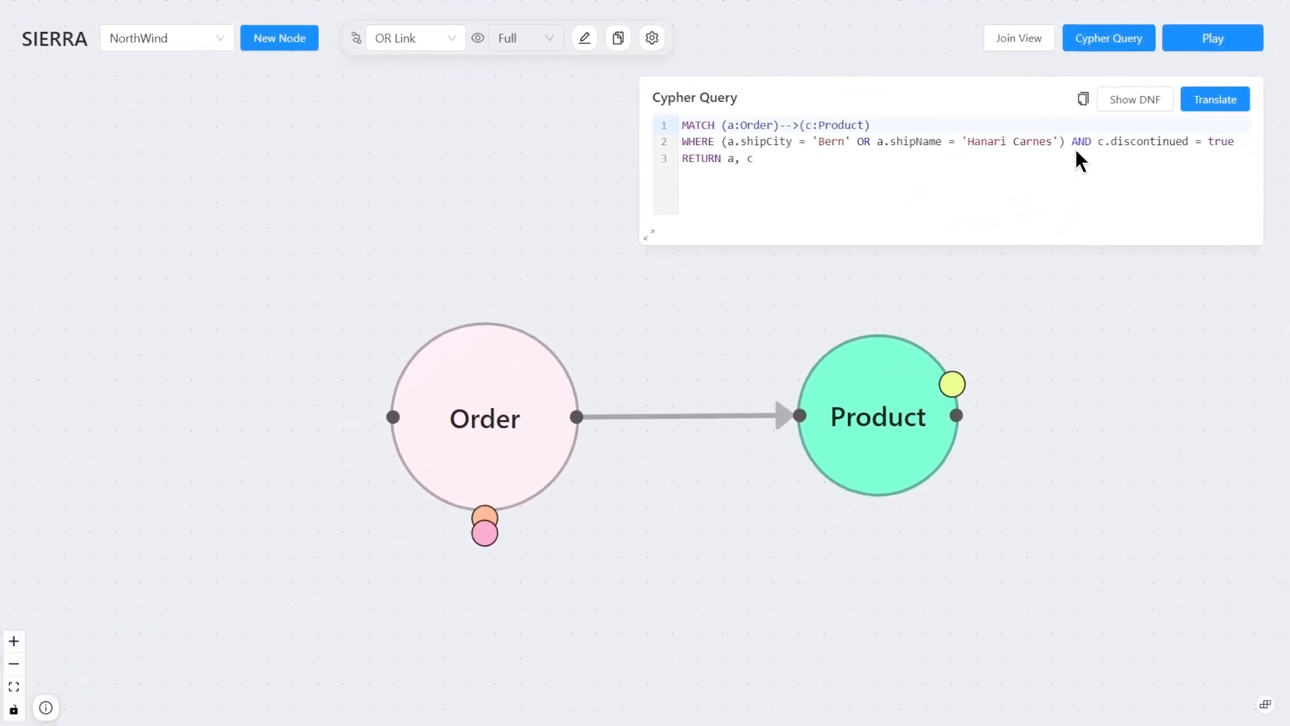
Inspect the members of the Order node's OR group, run the query, look through the results and close them.
mouse_move(478, 539)
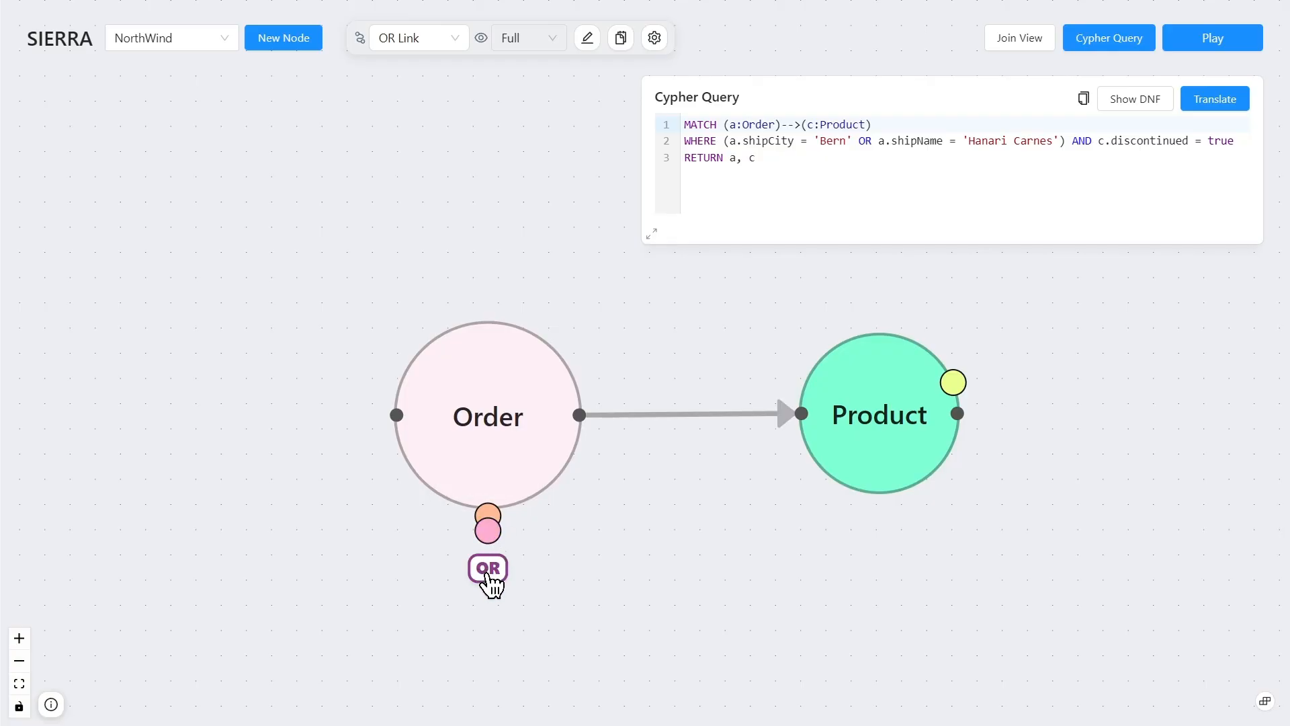
left_click(488, 570)
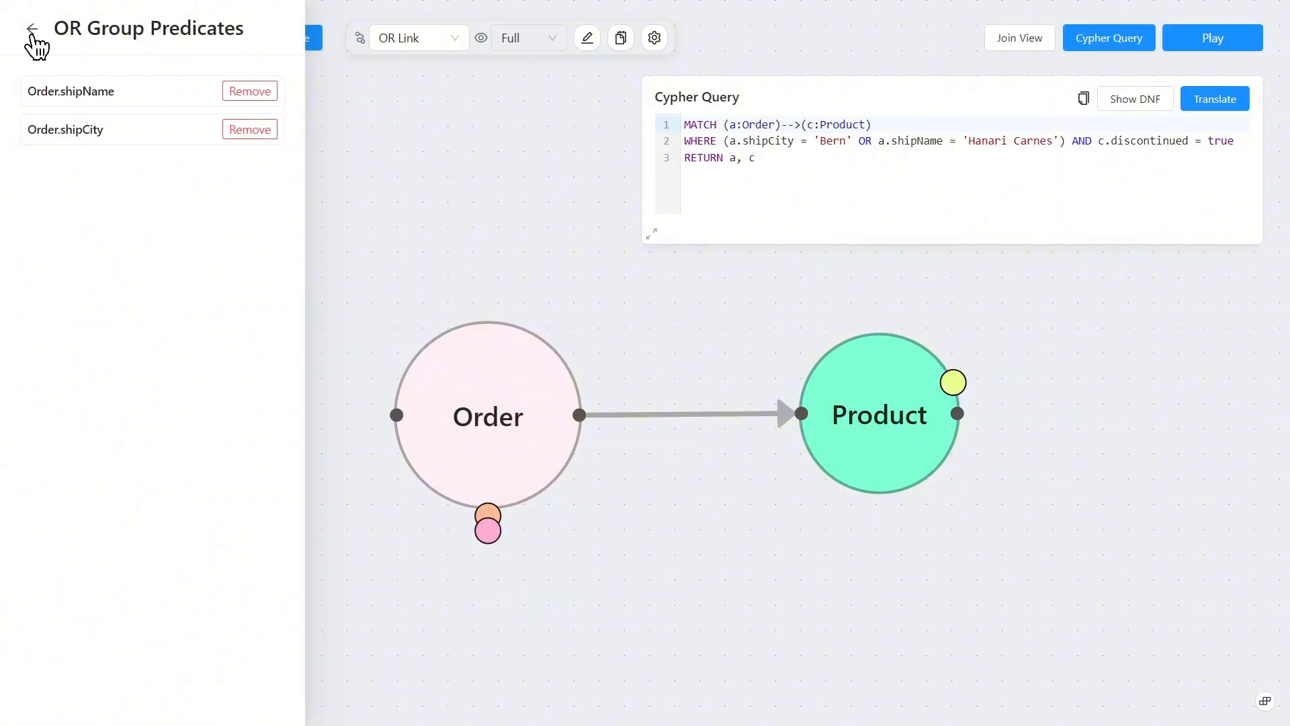
left_click(31, 32)
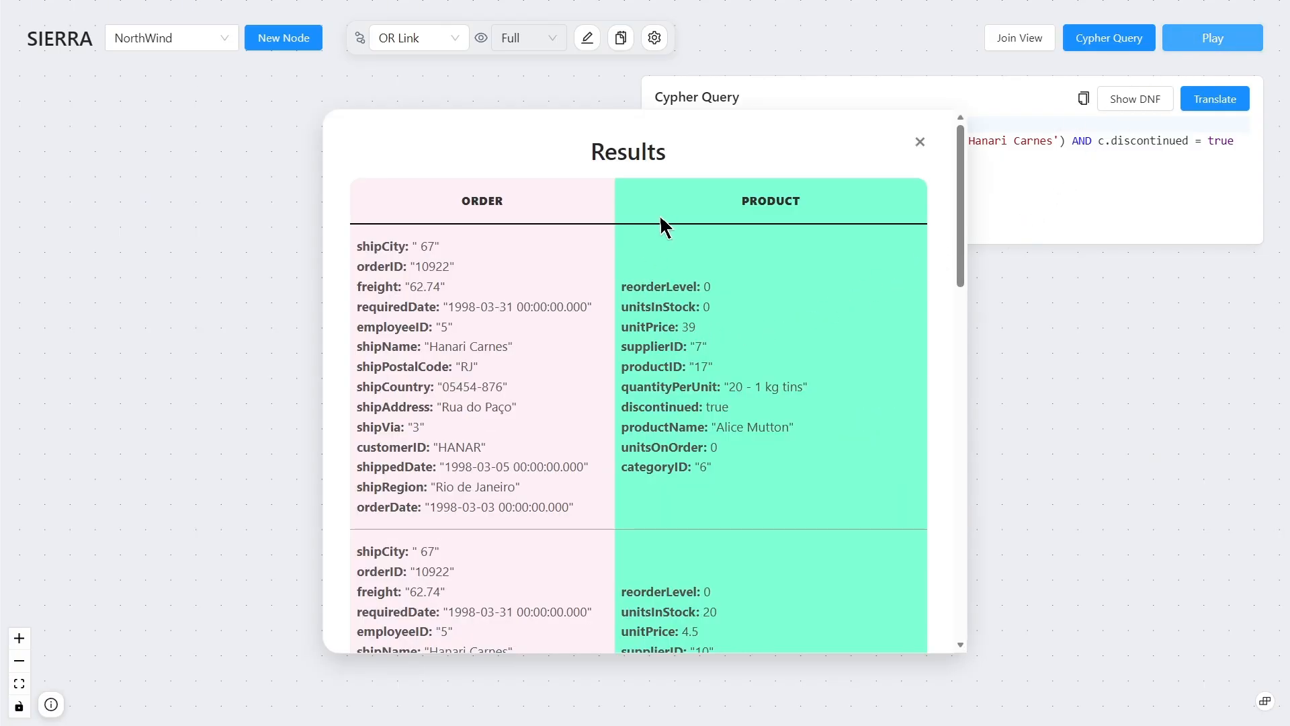
scroll(645, 268, "down", 15)
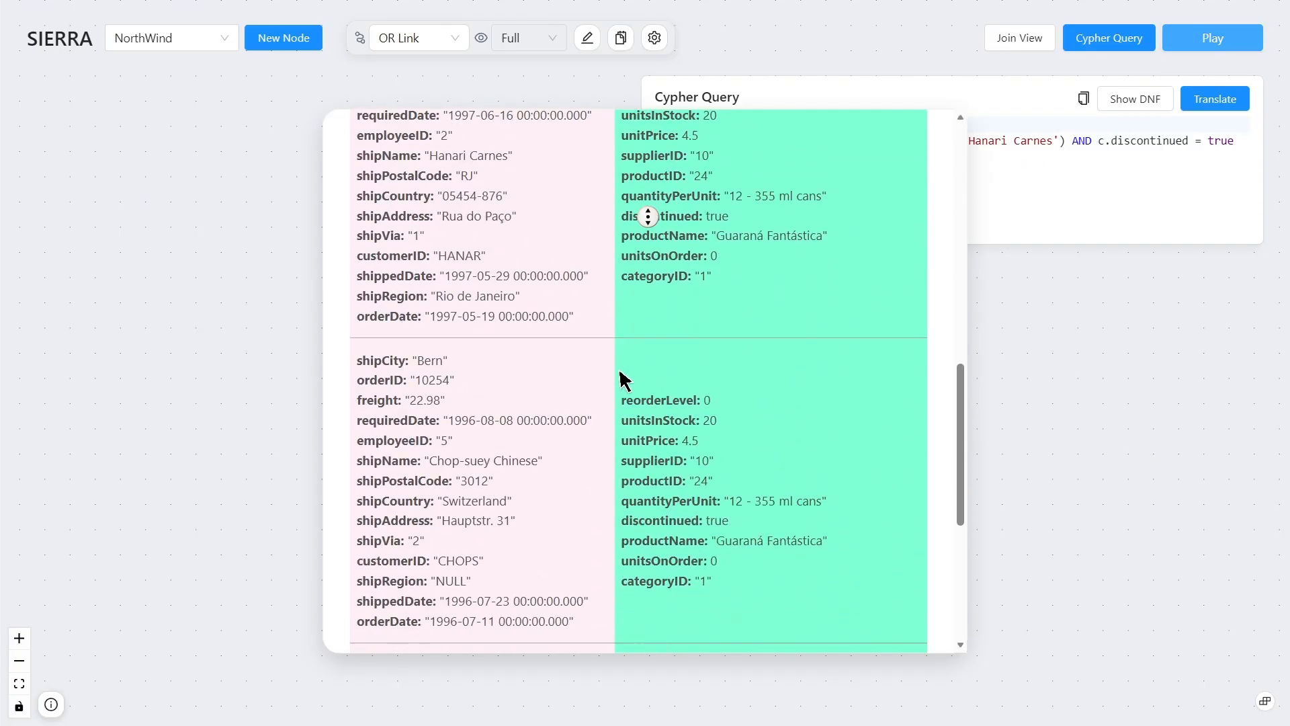
left_click(598, 609)
Remove the shipCity and shipName predicates from the Order node's OR group.
left_click(487, 568)
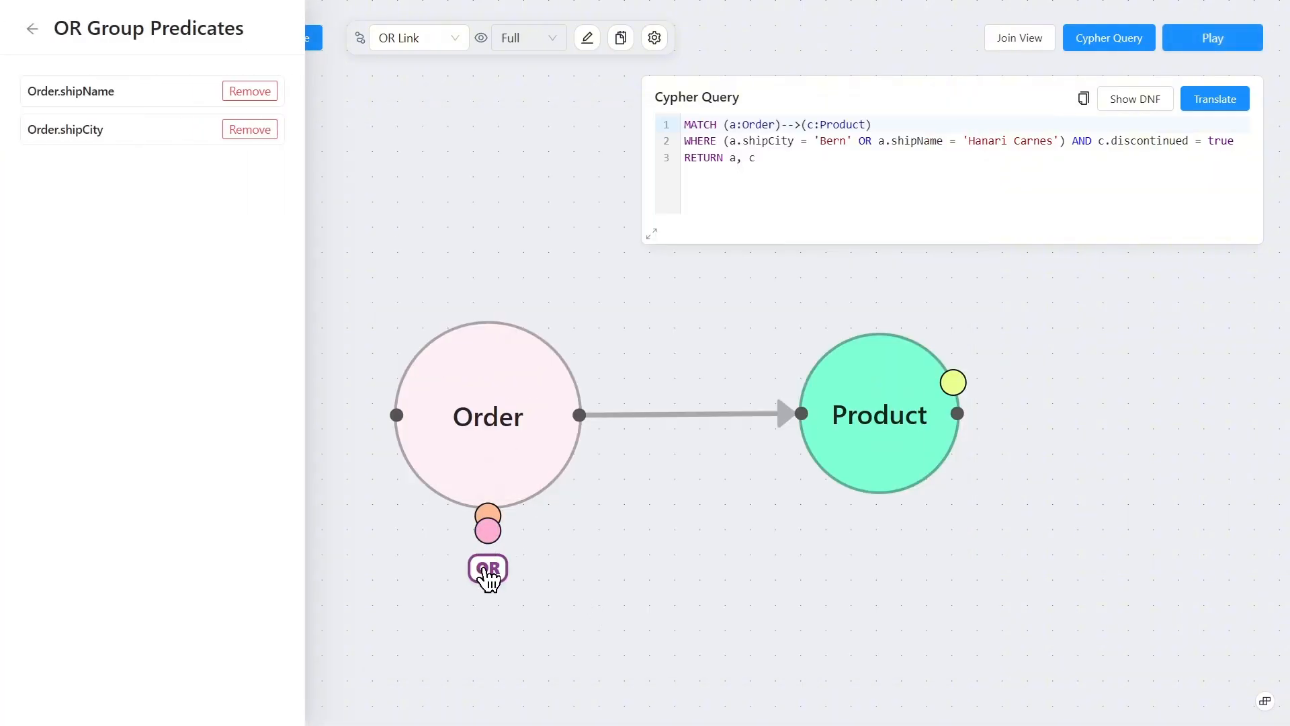
left_click(249, 129)
left_click(247, 93)
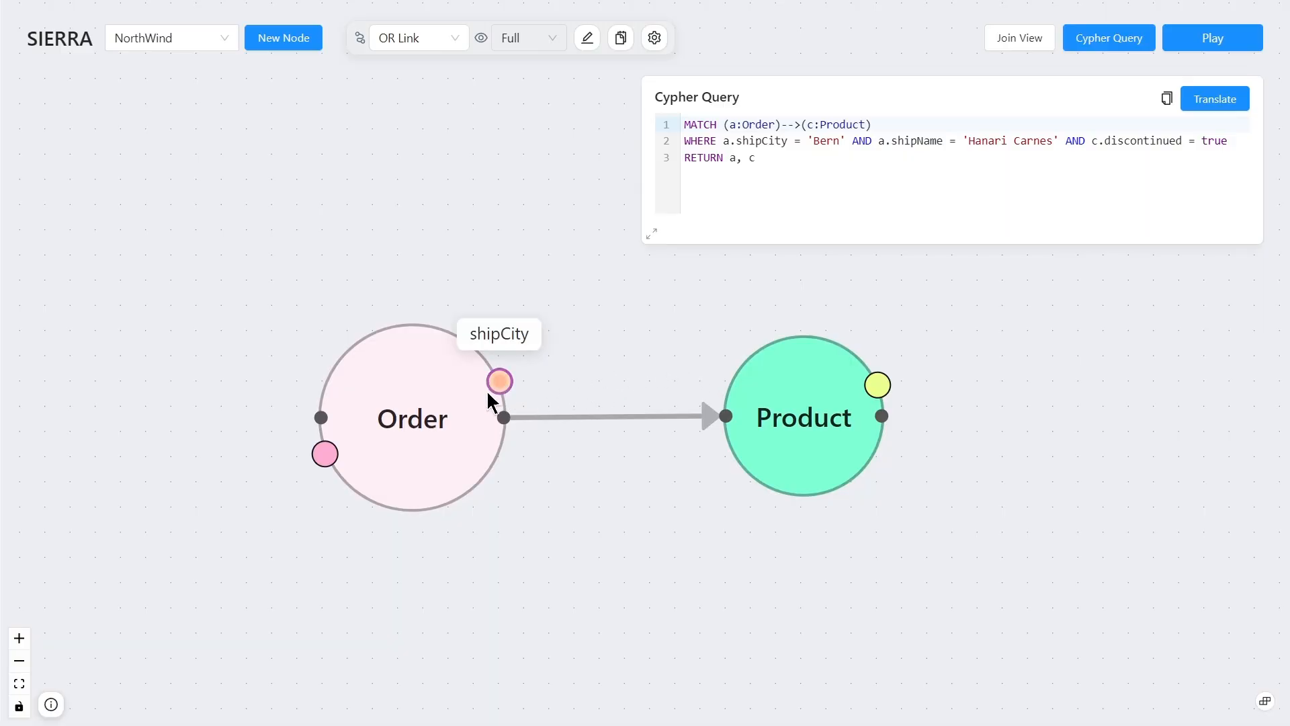
OR-link the Order node's shipCity predicate to the Product node's discontinued predicate, run the query and look through the results.
left_click_drag(500, 381, 878, 385)
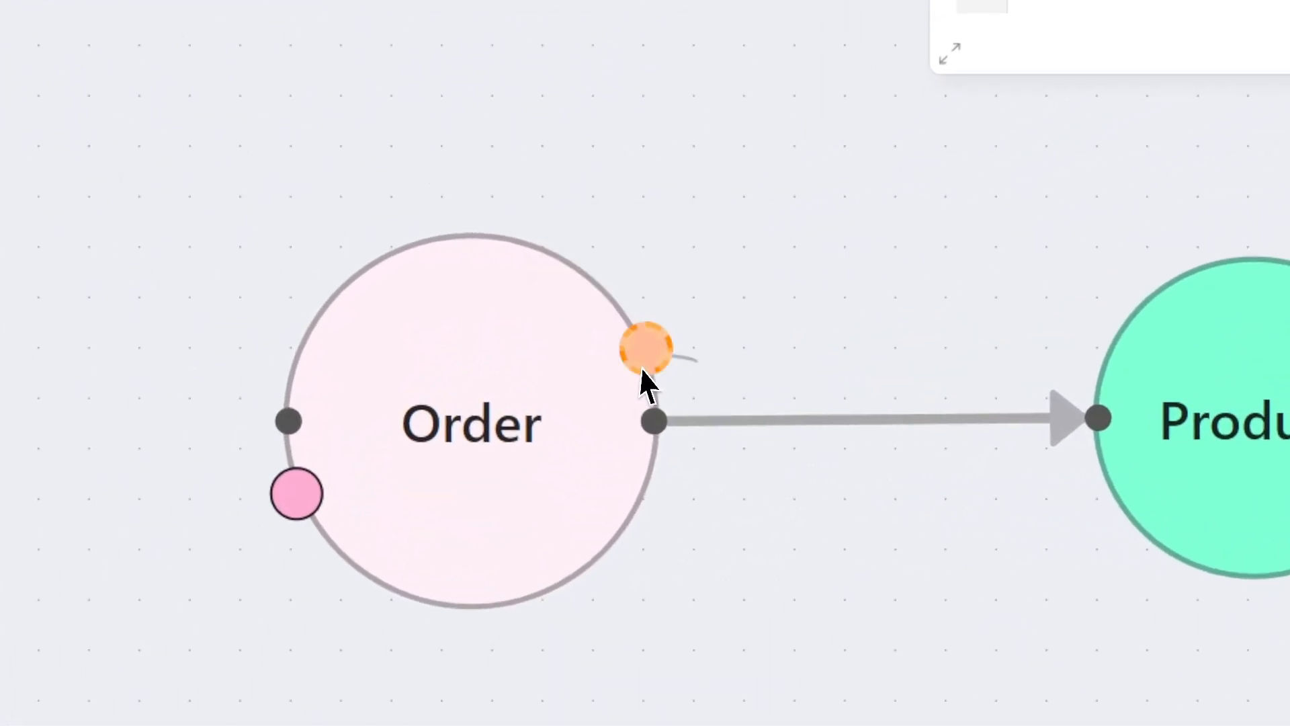
left_click_drag(684, 384, 685, 383)
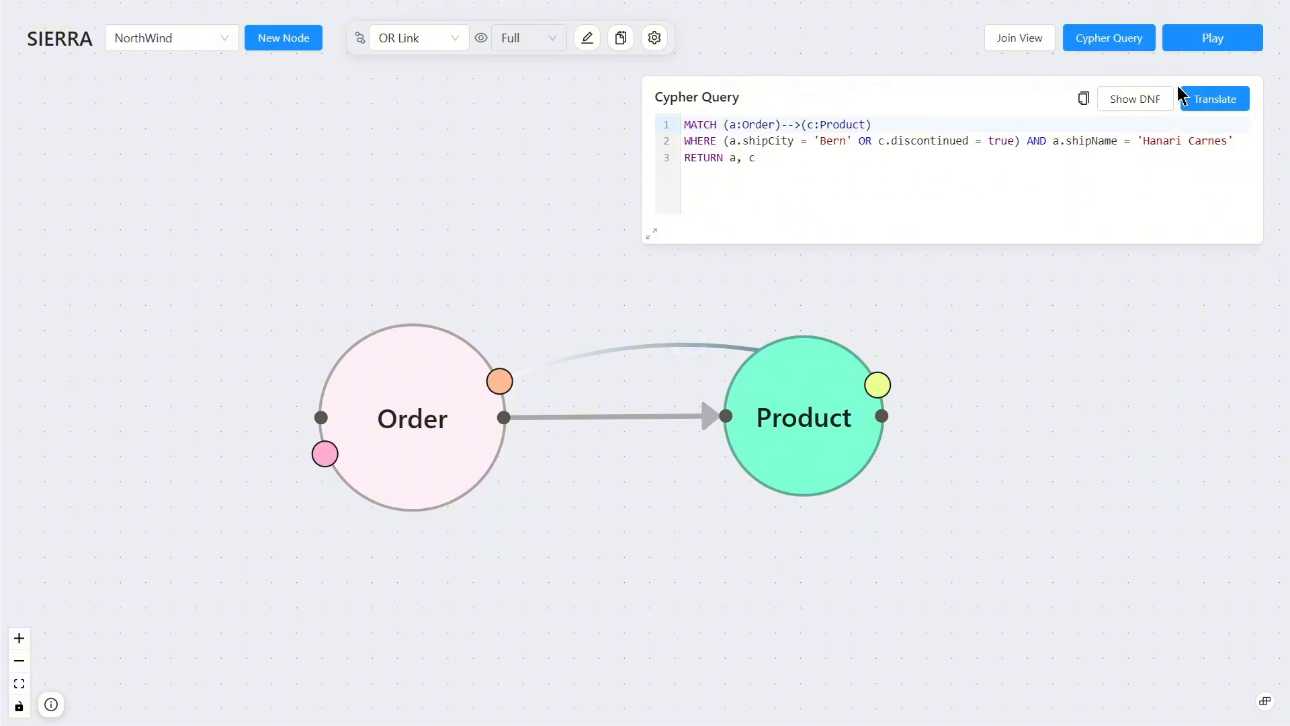
left_click(1183, 44)
middle_click(748, 215)
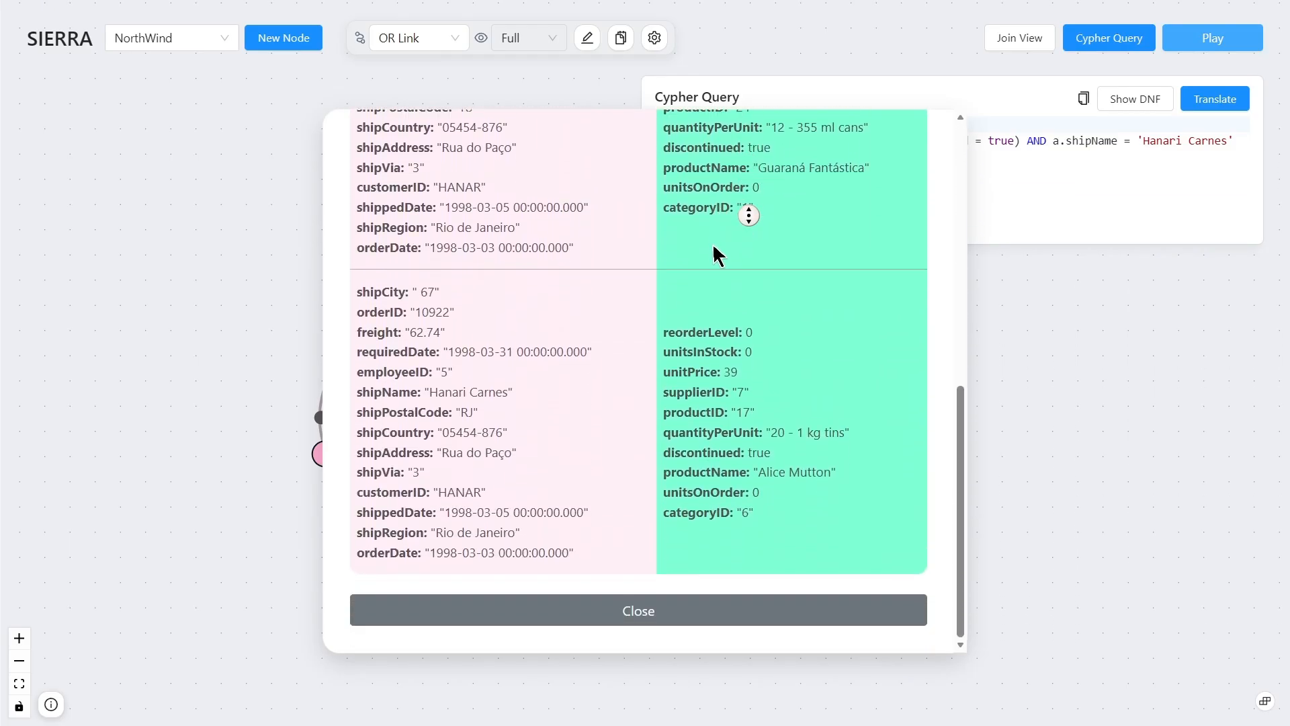
middle_click(715, 245)
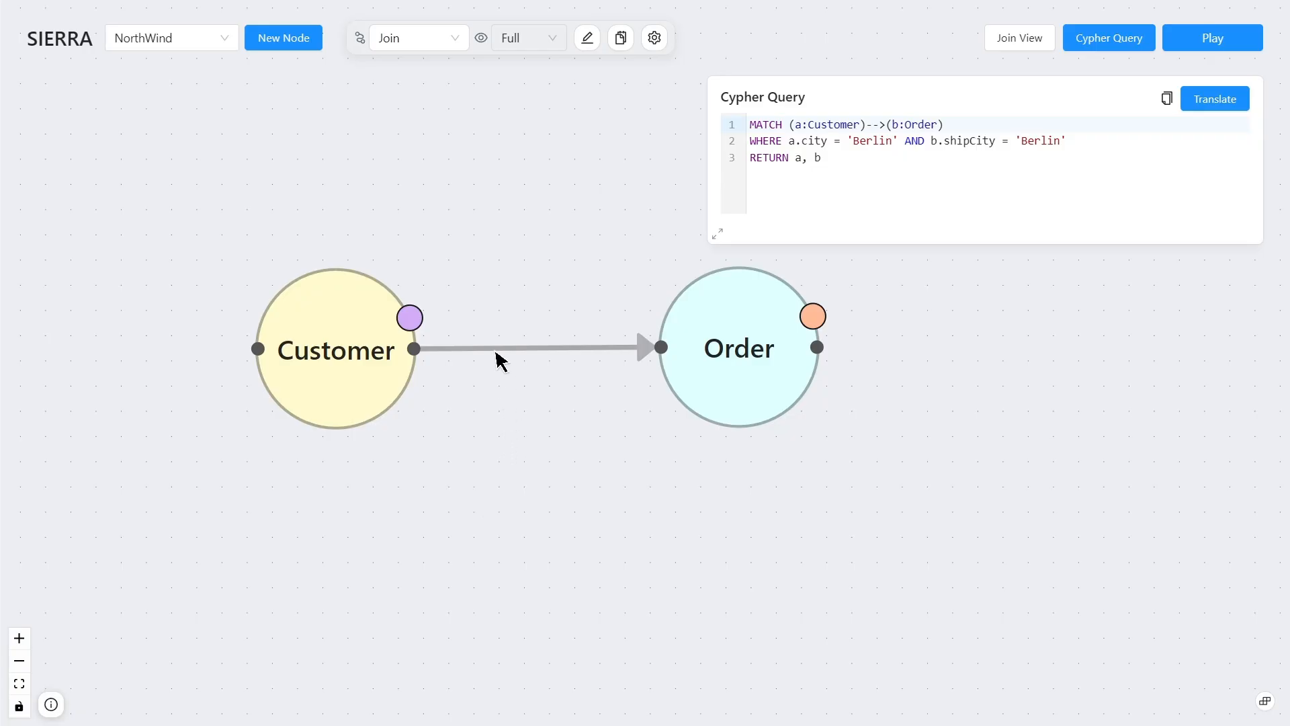
Create a Join link from the Customer node's city predicate to the Order node's shipCity predicate.
left_click(394, 42)
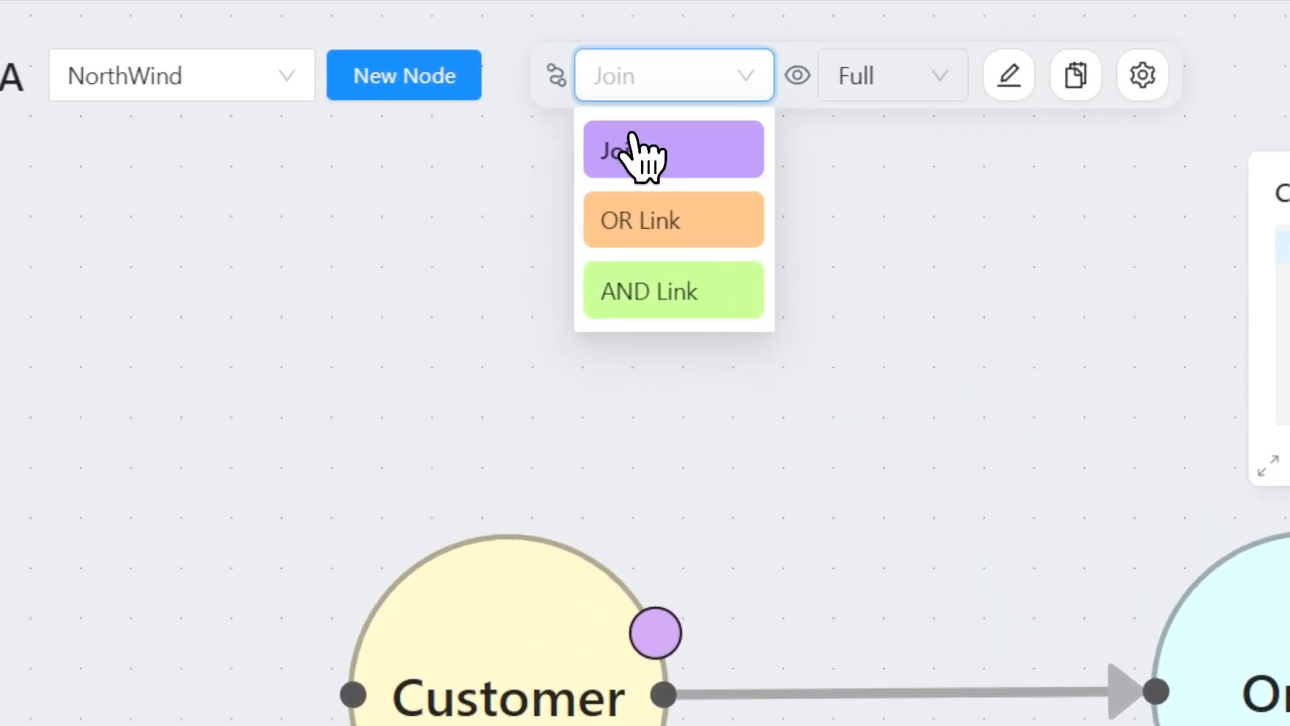
left_click(635, 152)
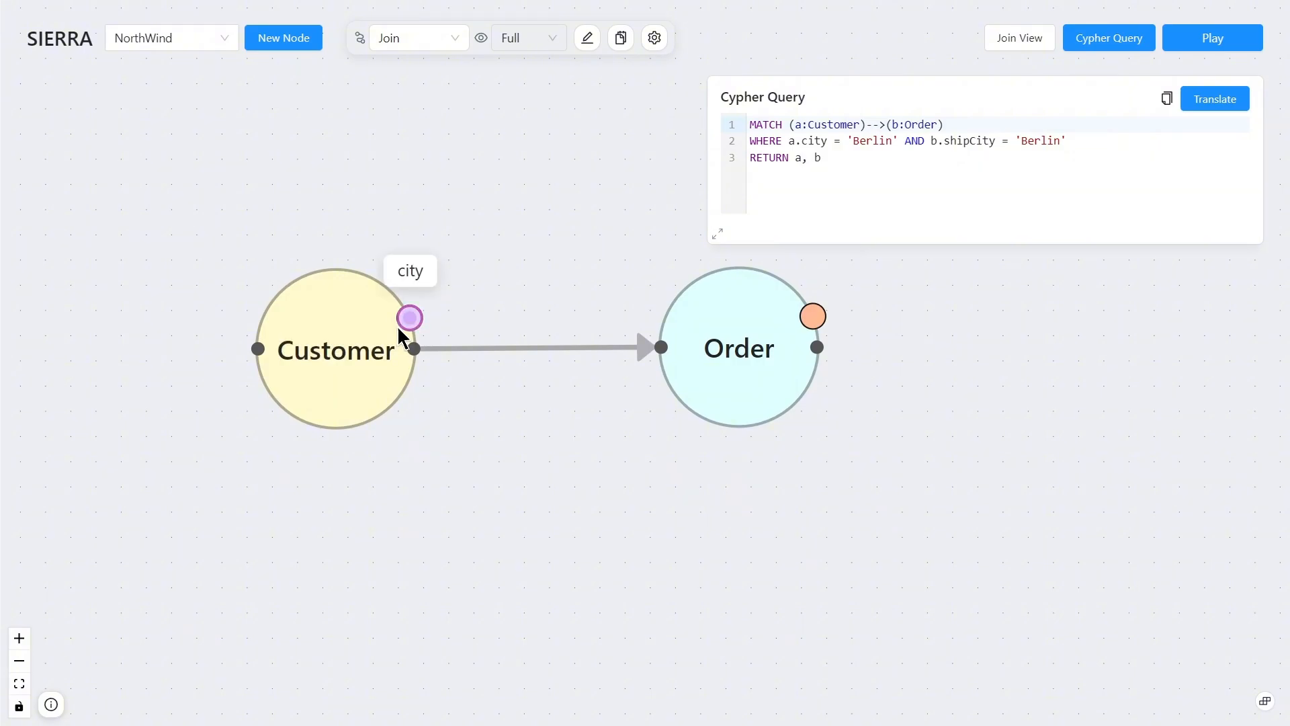
left_click_drag(401, 328, 808, 317)
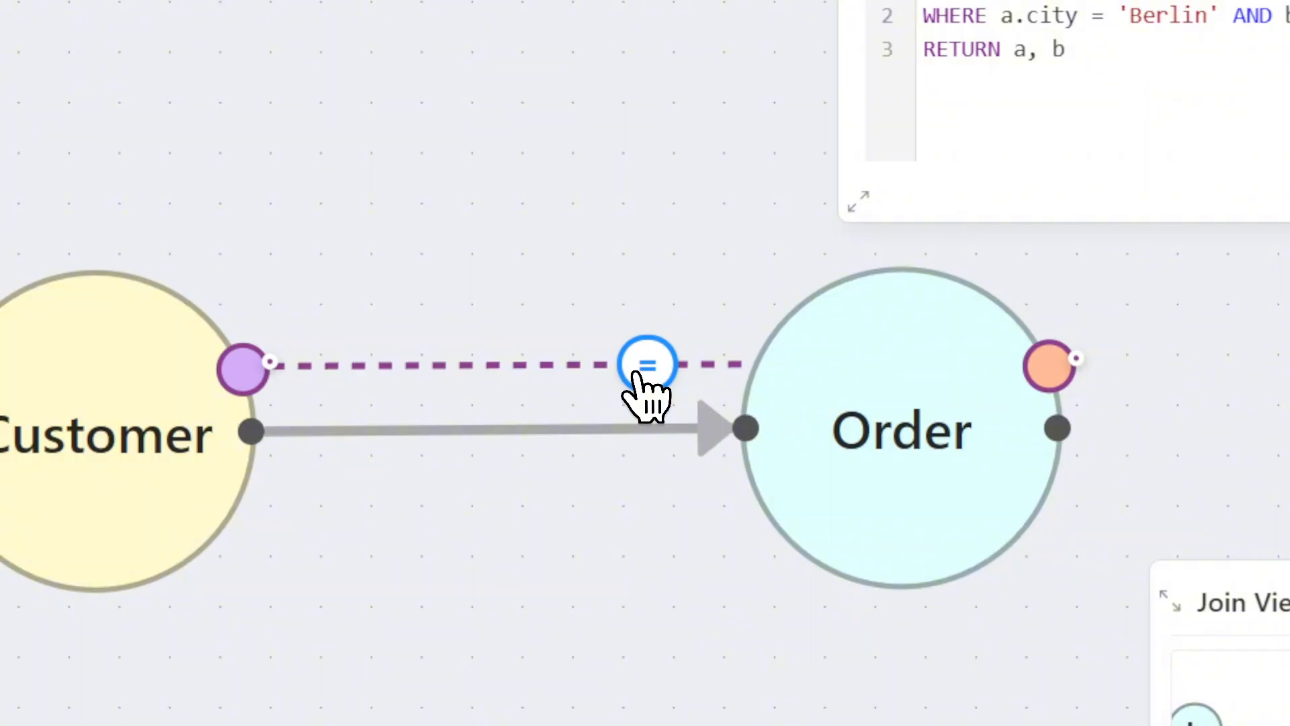
Switch the city–shipCity join to Theta Join to examine its operators, restore Equi Join and close the join settings.
left_click(642, 369)
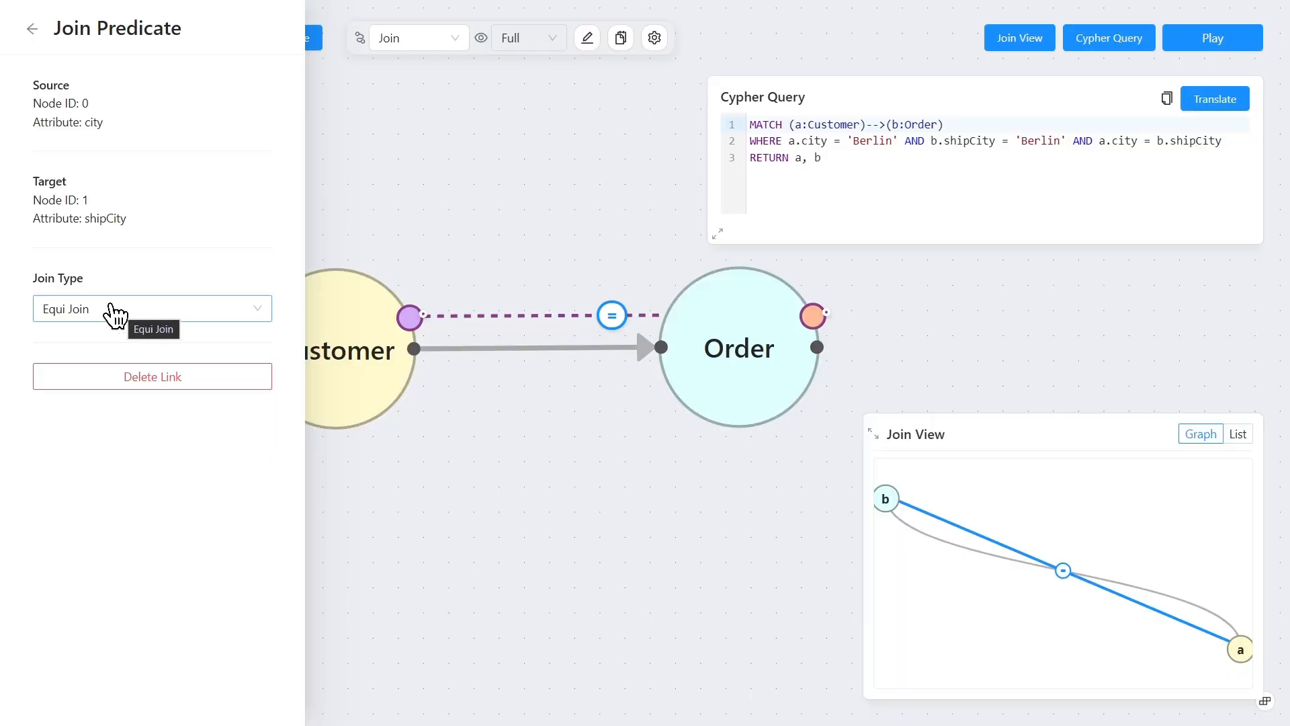
left_click(106, 316)
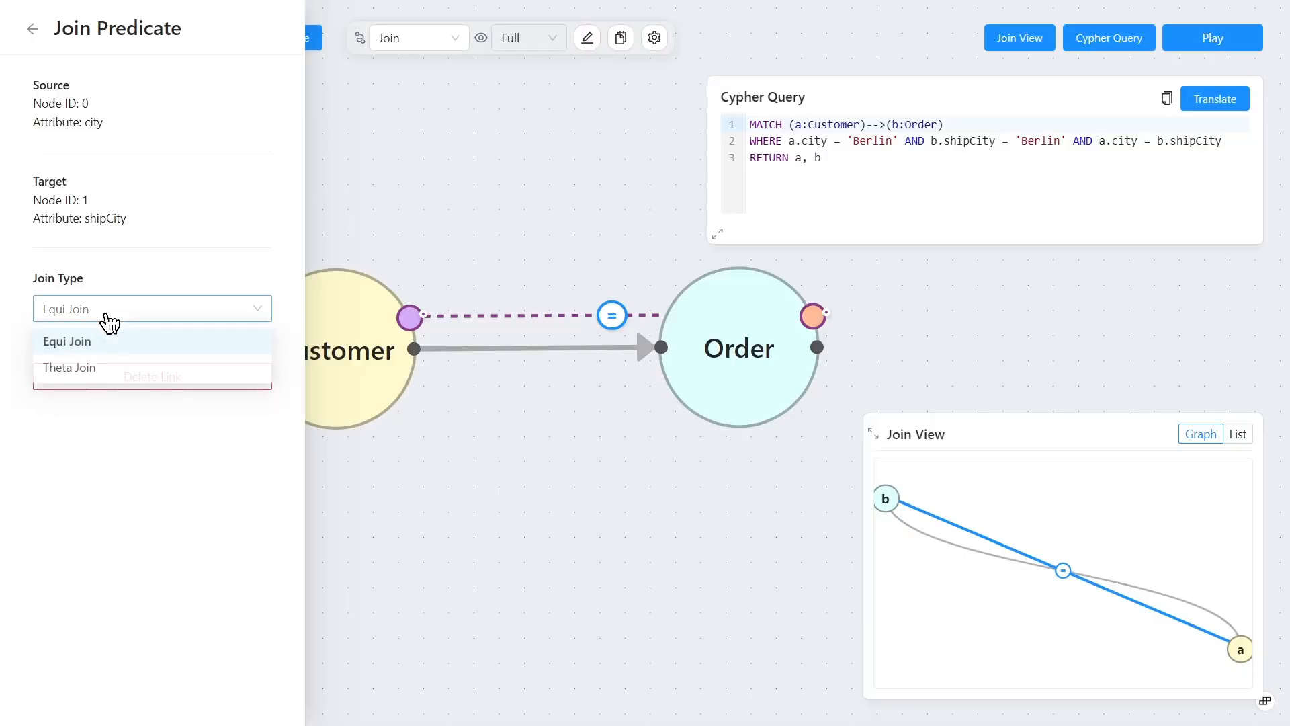
left_click(104, 365)
left_click(94, 315)
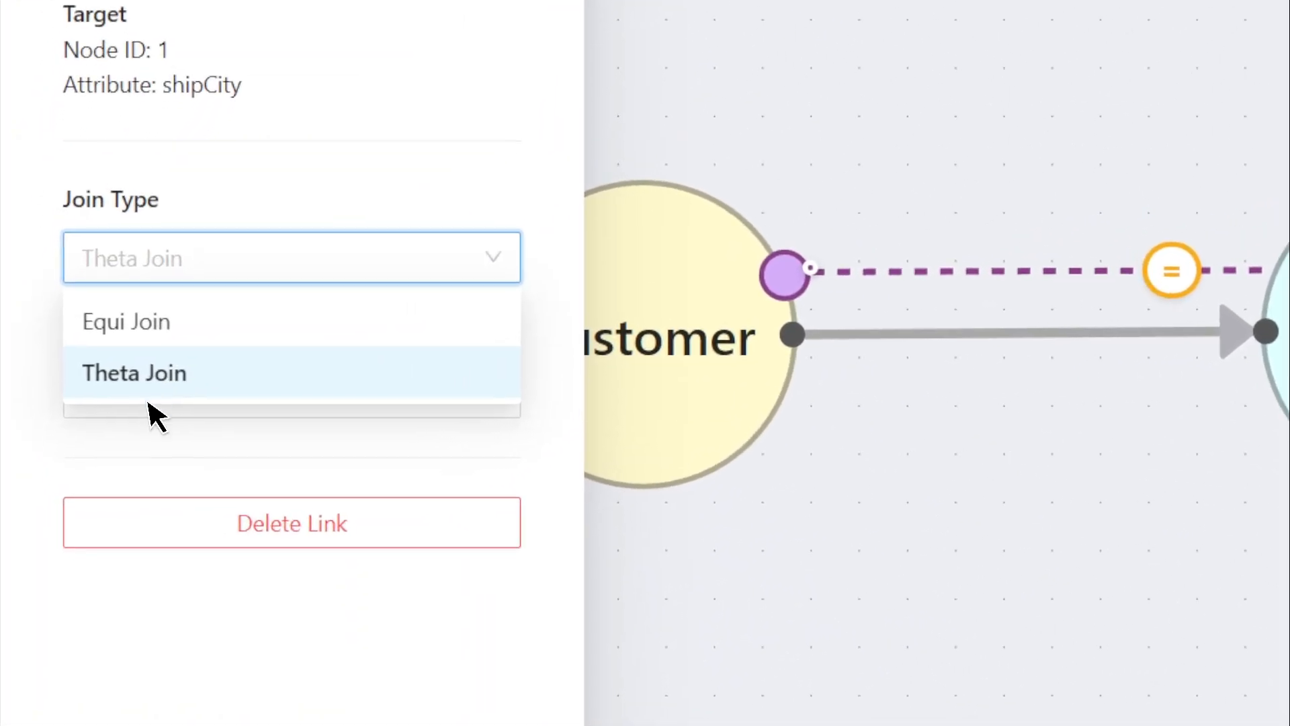
left_click(77, 382)
left_click(73, 379)
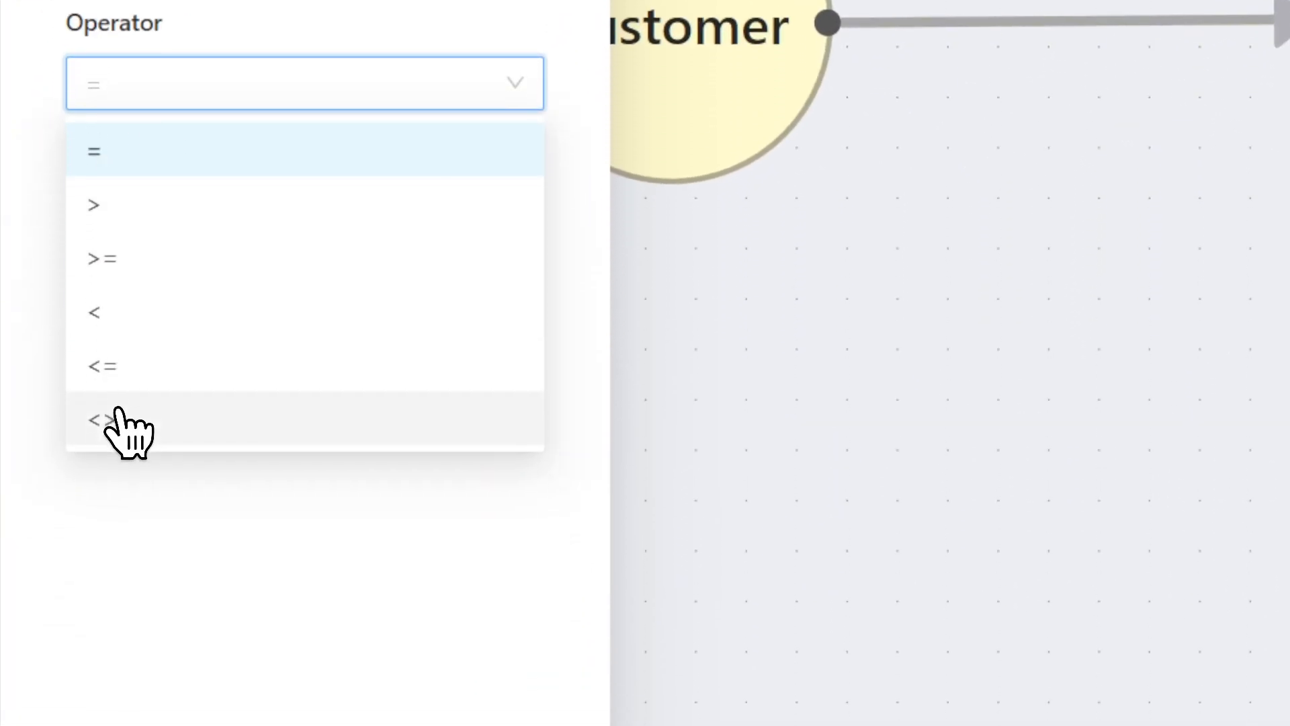
left_click(176, 100)
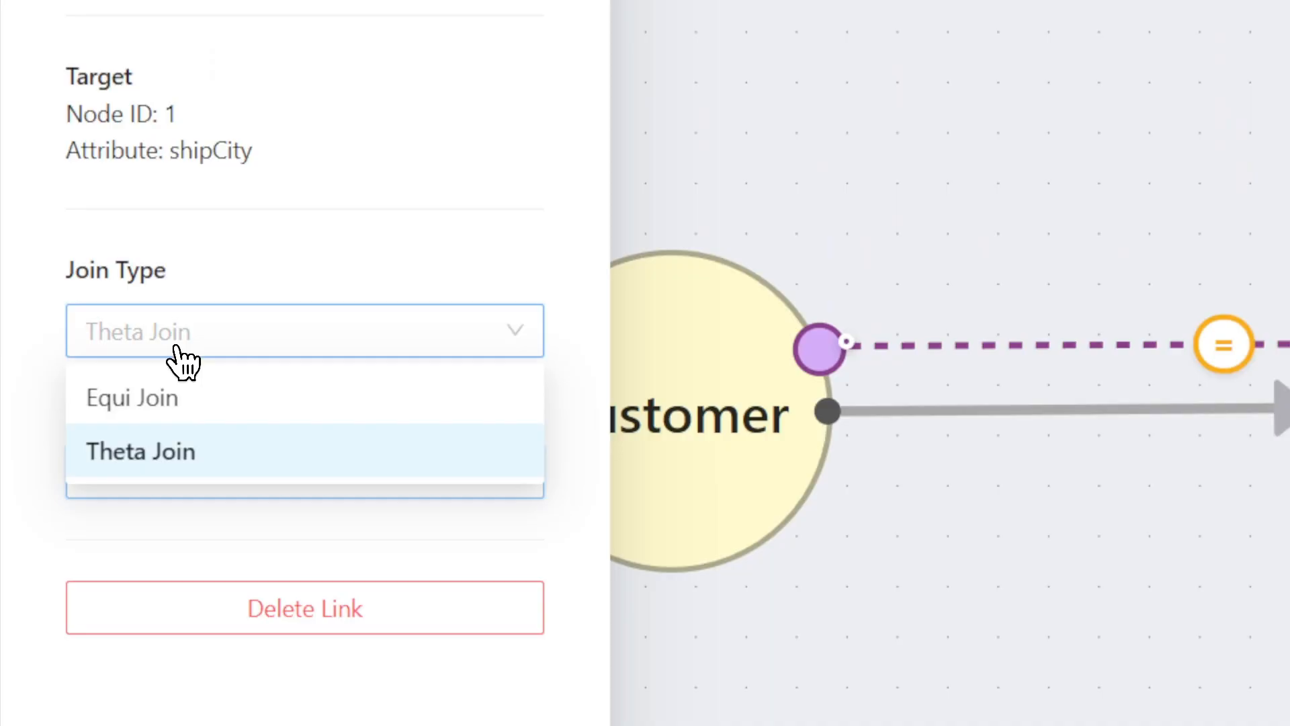
left_click(168, 393)
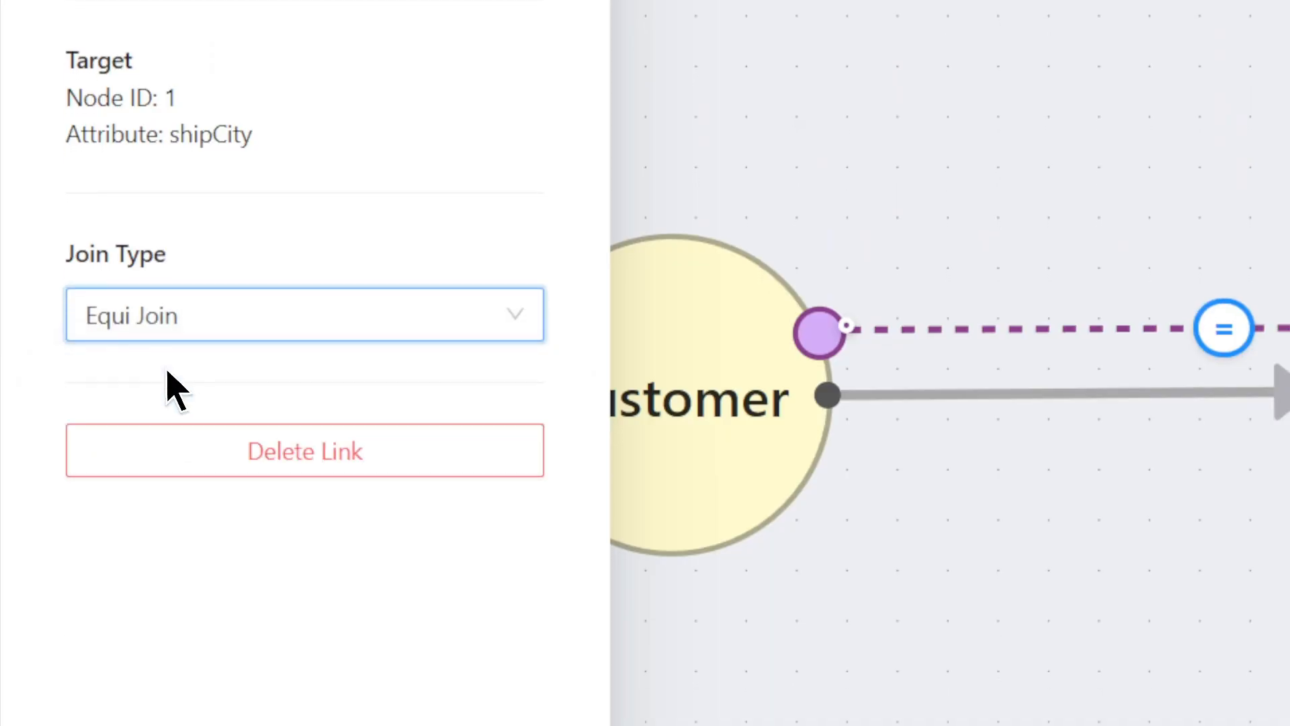
left_click(172, 337)
left_click(230, 489)
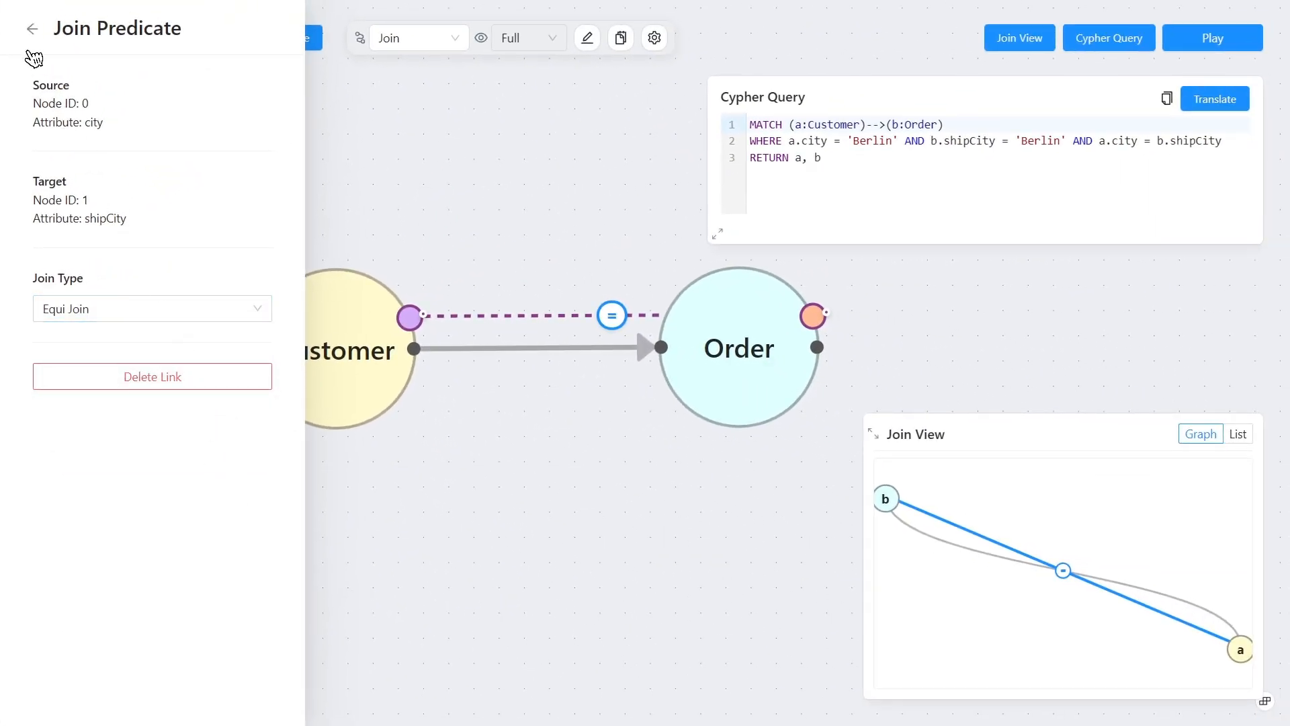
left_click(33, 29)
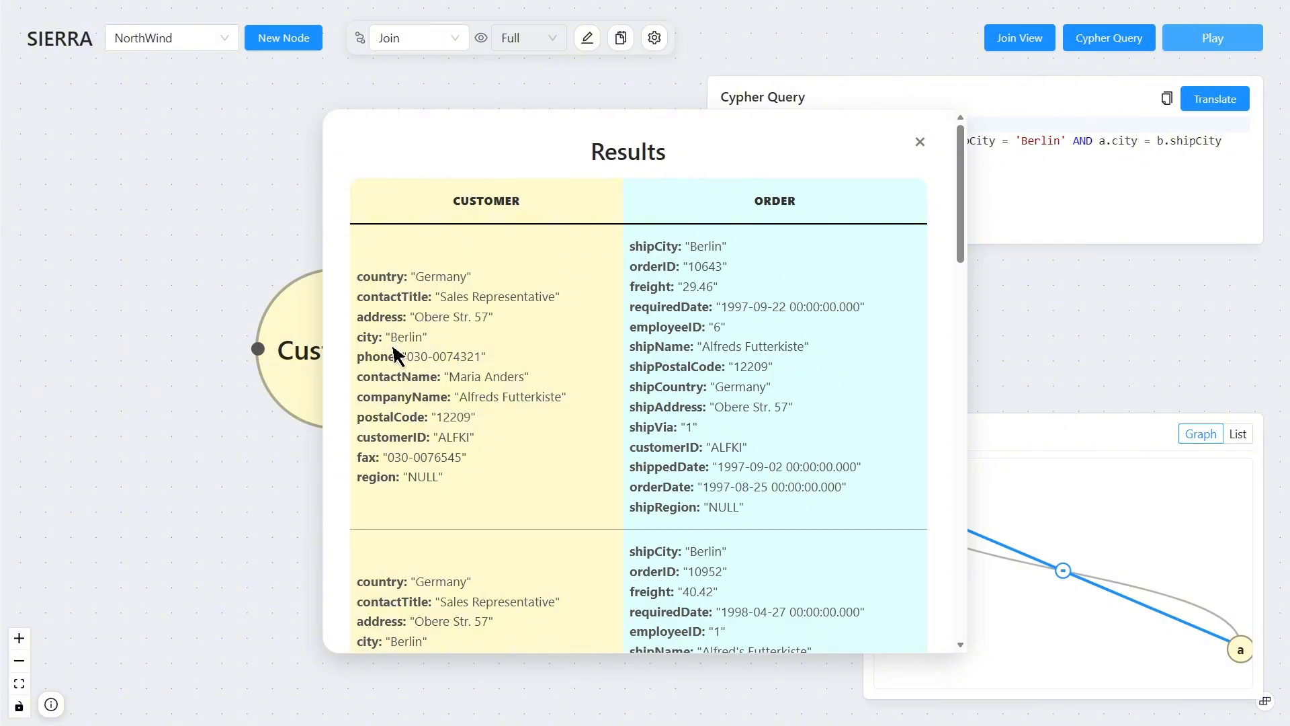
Look through the Customer and Order results of the city–shipCity join and examine the join link between the two nodes.
left_click_drag(356, 339, 430, 344)
left_click(449, 344)
scroll(648, 235, "down", 8)
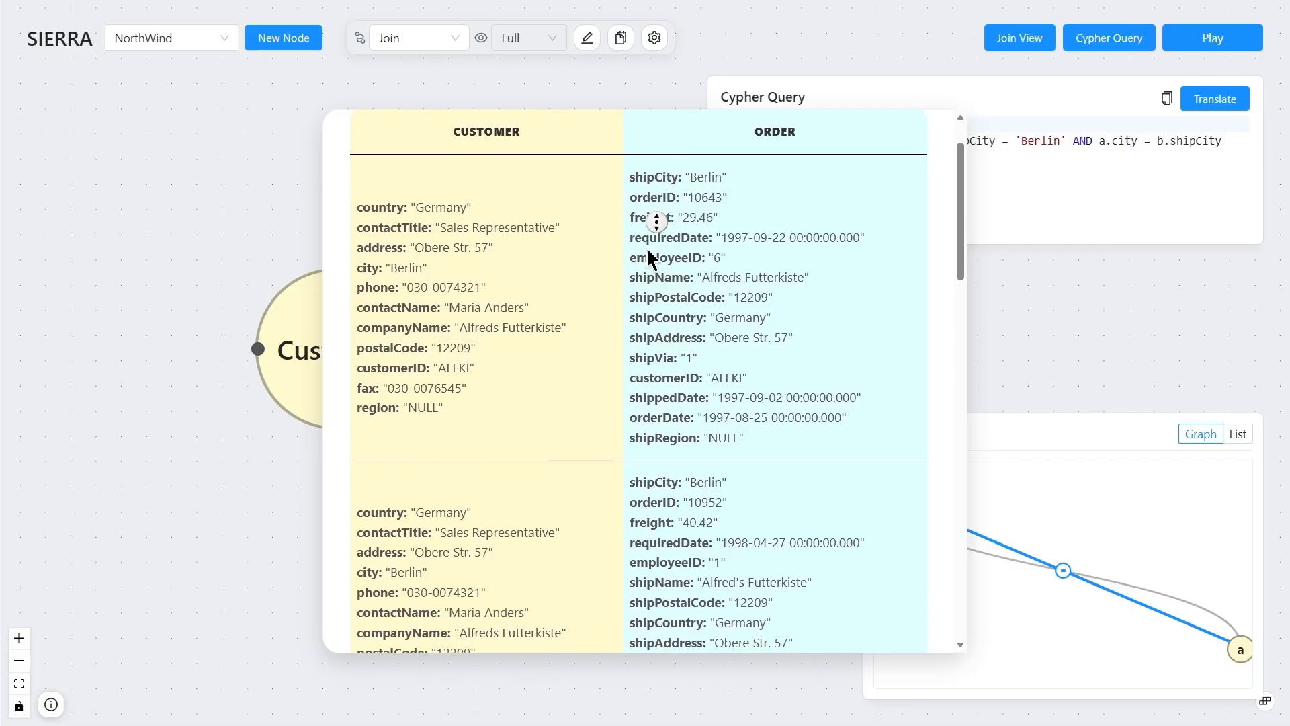
left_click(631, 611)
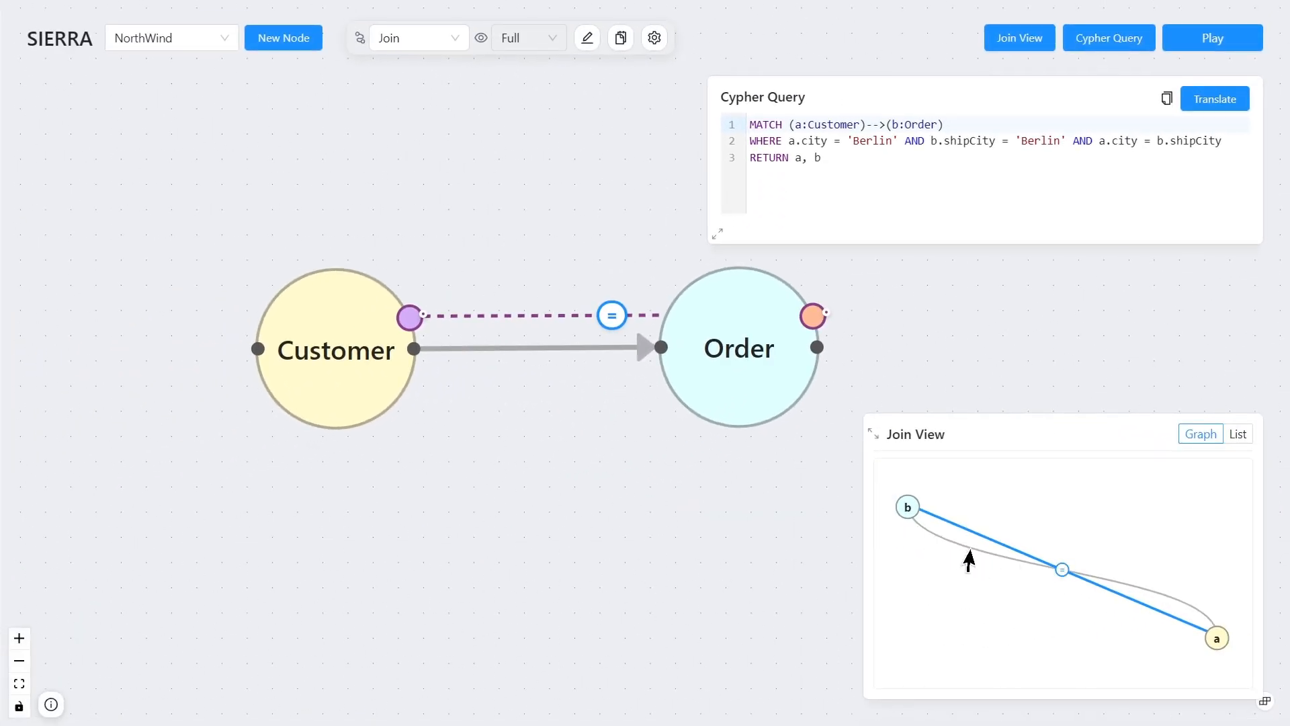
mouse_move(1050, 573)
left_click(618, 314)
left_click(215, 376)
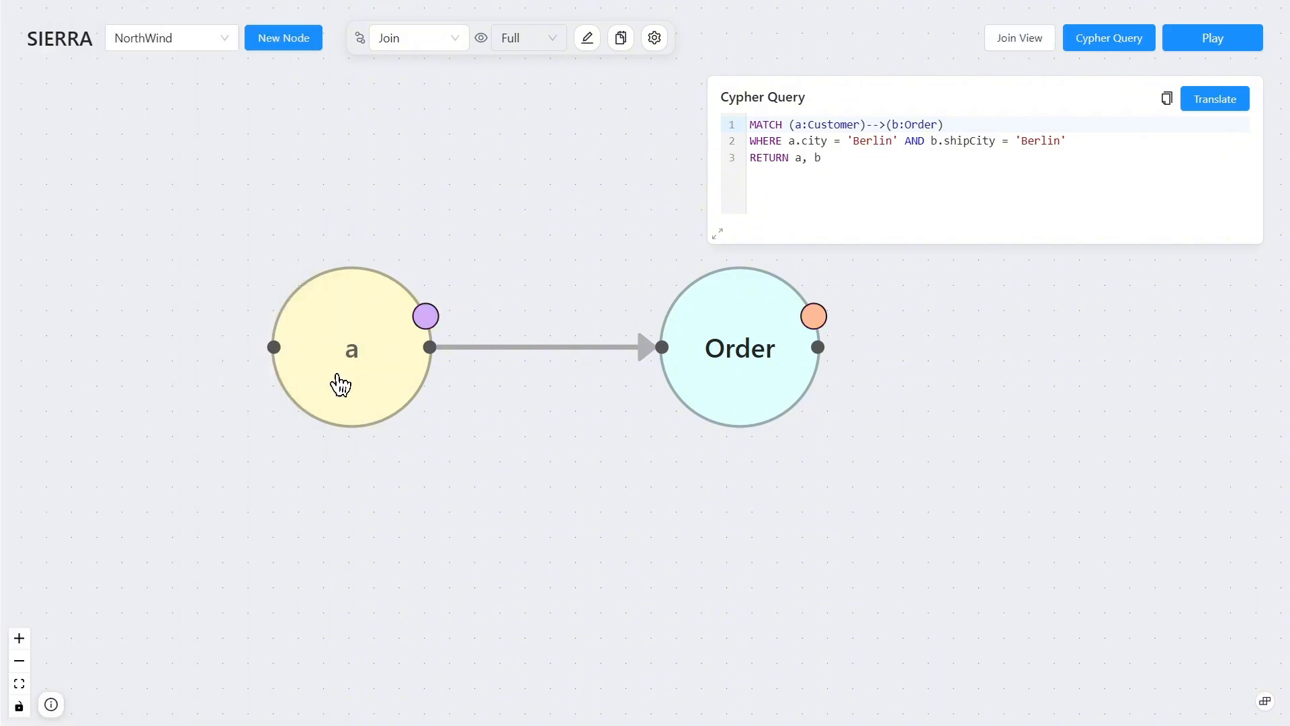
Add an address predicate equal to Mataderos 2312 to the Customer node and join it to the Order node's shipCity predicate.
left_click(340, 385)
left_click(45, 392)
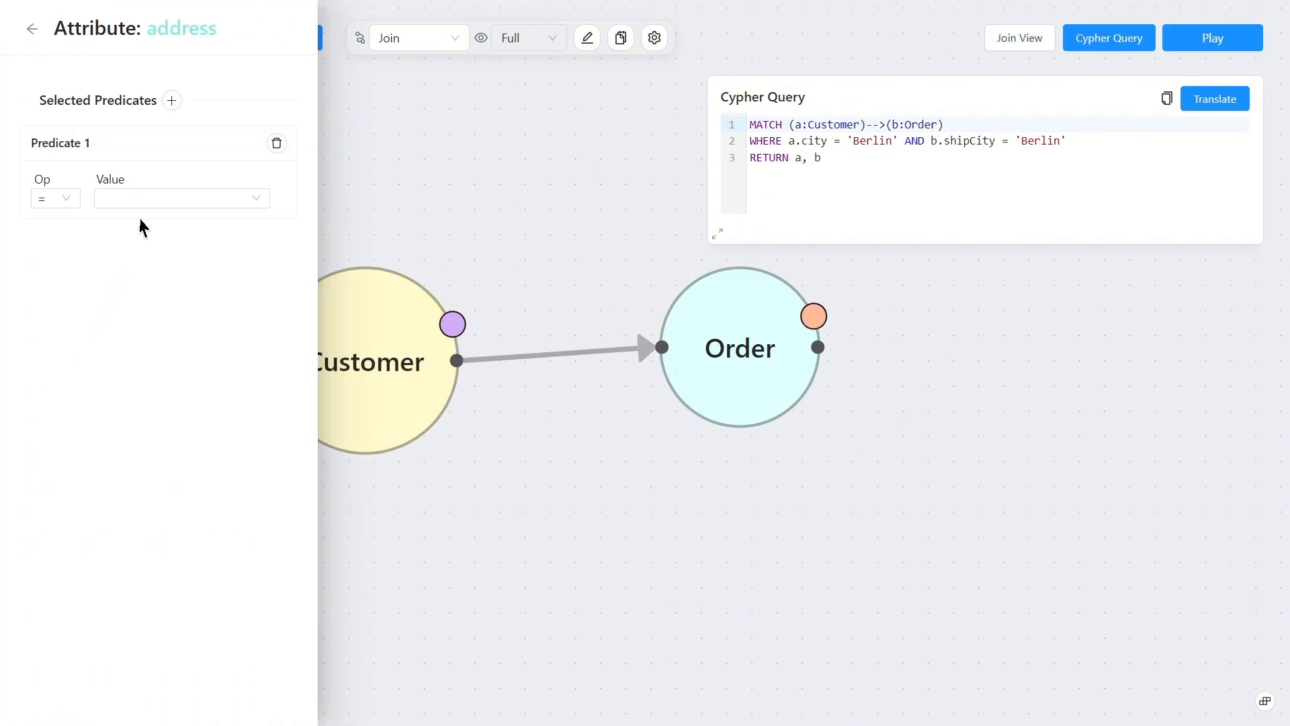
left_click(155, 199)
left_click(150, 283)
left_click(32, 29)
left_click(28, 30)
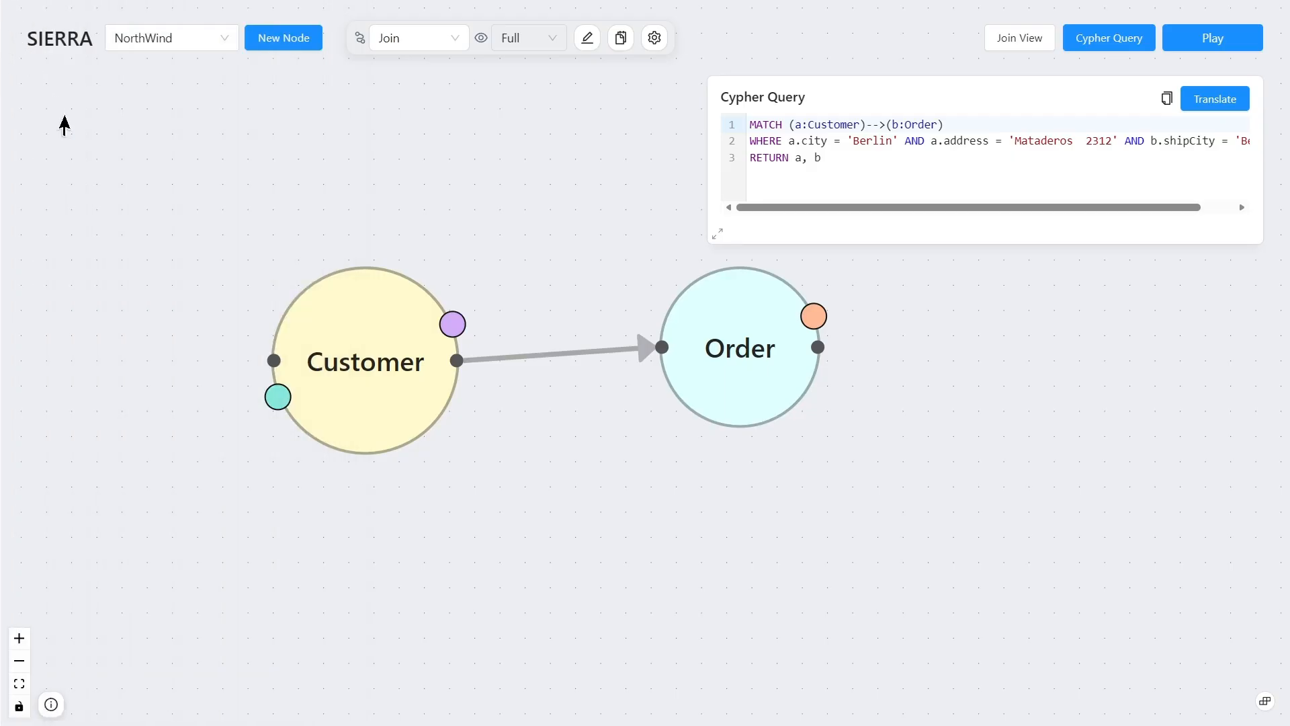
left_click_drag(342, 412, 805, 314)
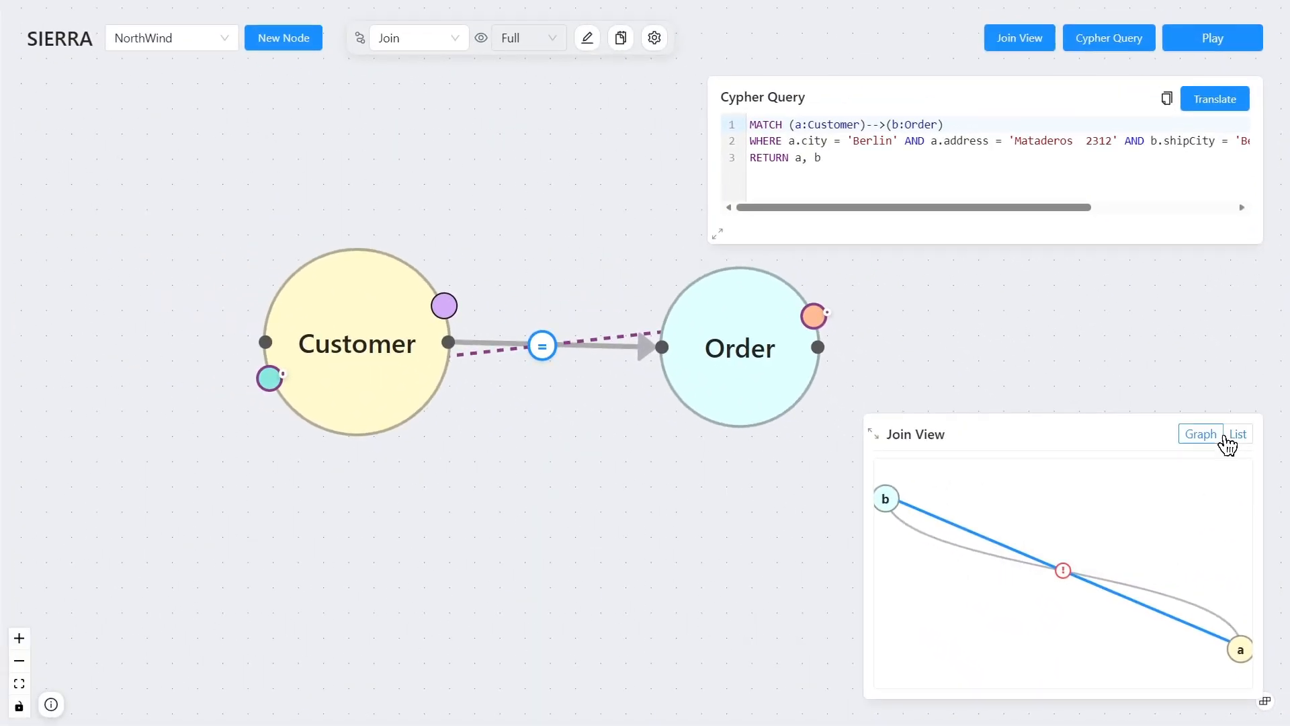
left_click(1186, 142)
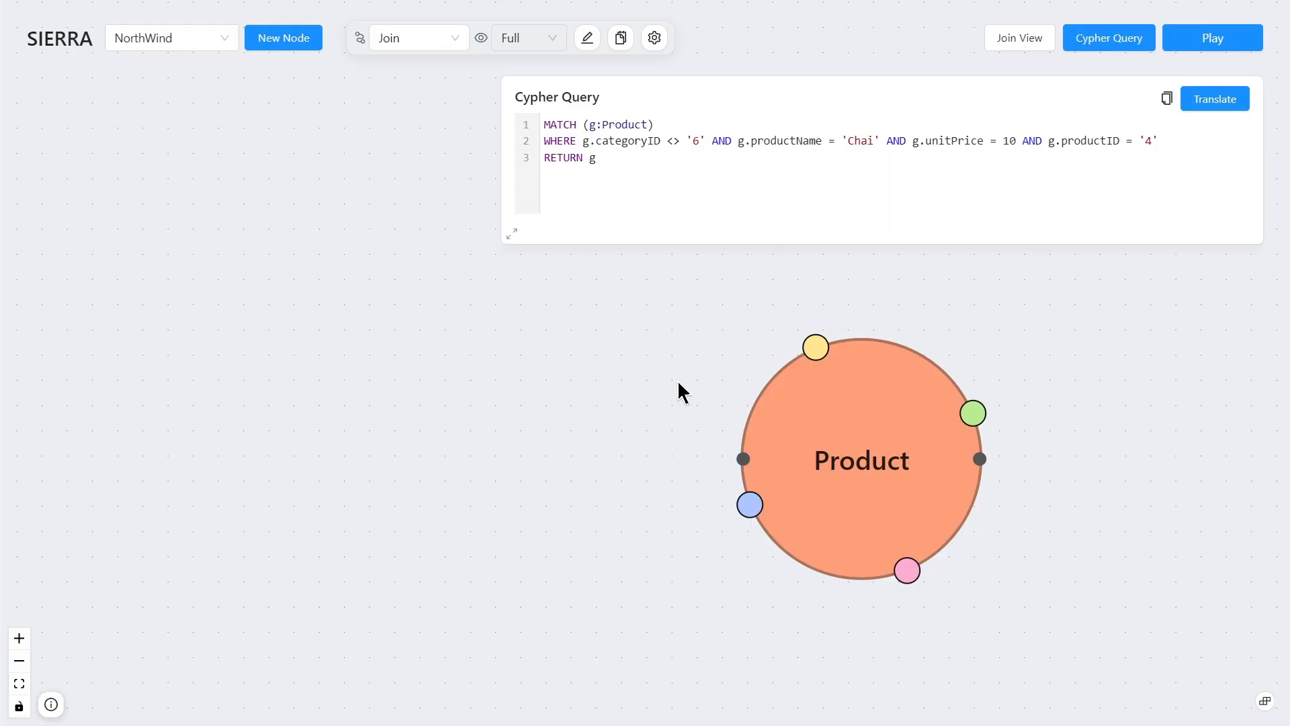
Open the Product node's predicate nesting, switch the connector between categoryID and productName to OR and restore AND.
left_click(710, 397)
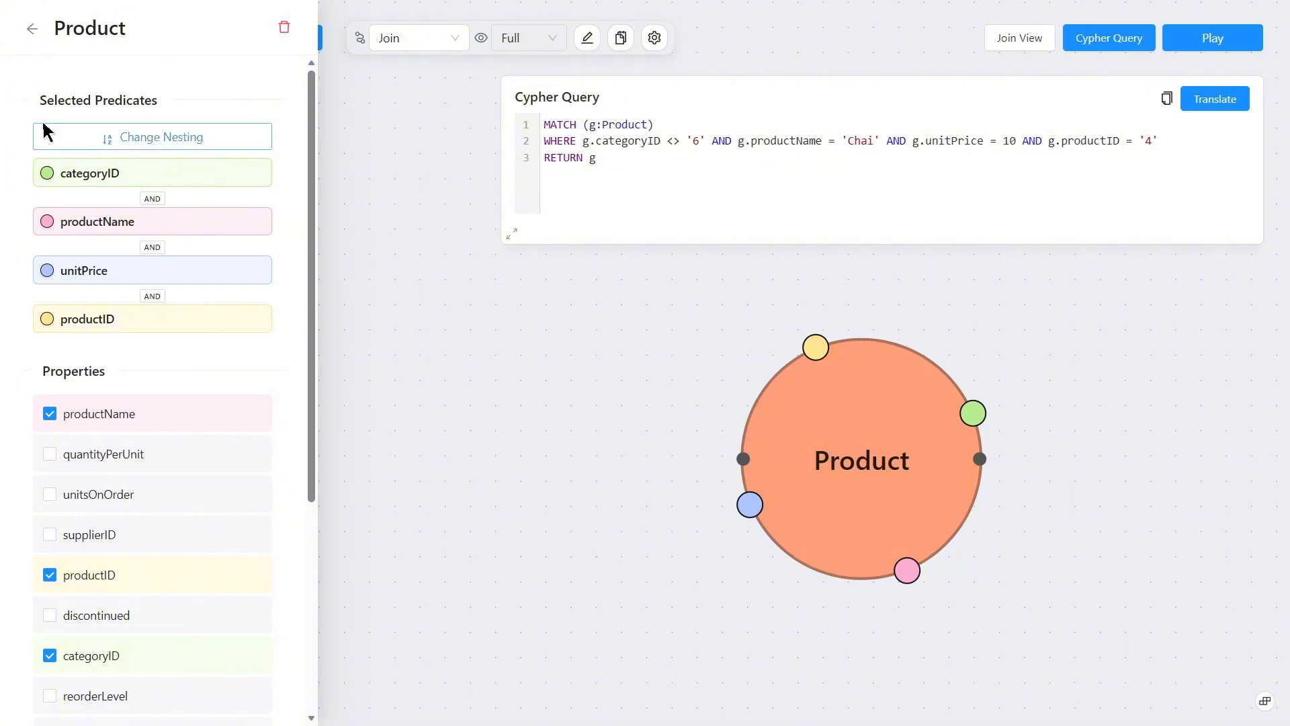
left_click(76, 142)
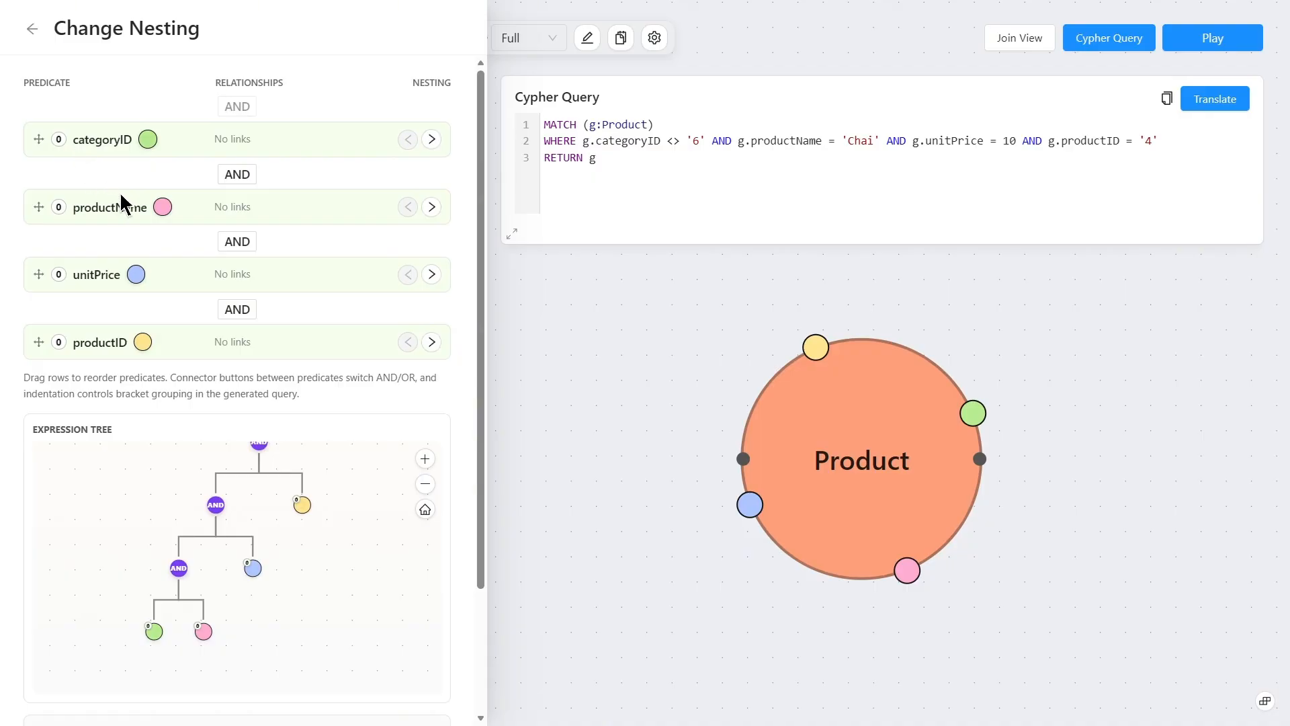
left_click(230, 179)
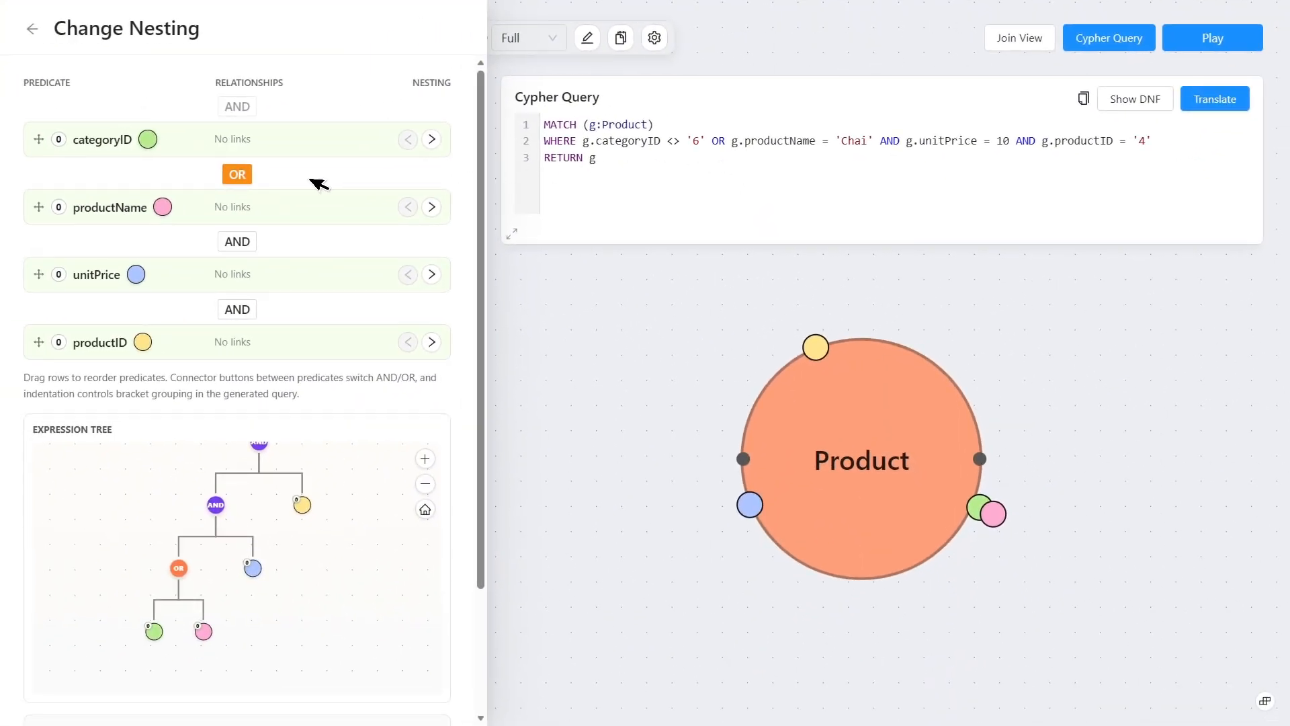
left_click(237, 174)
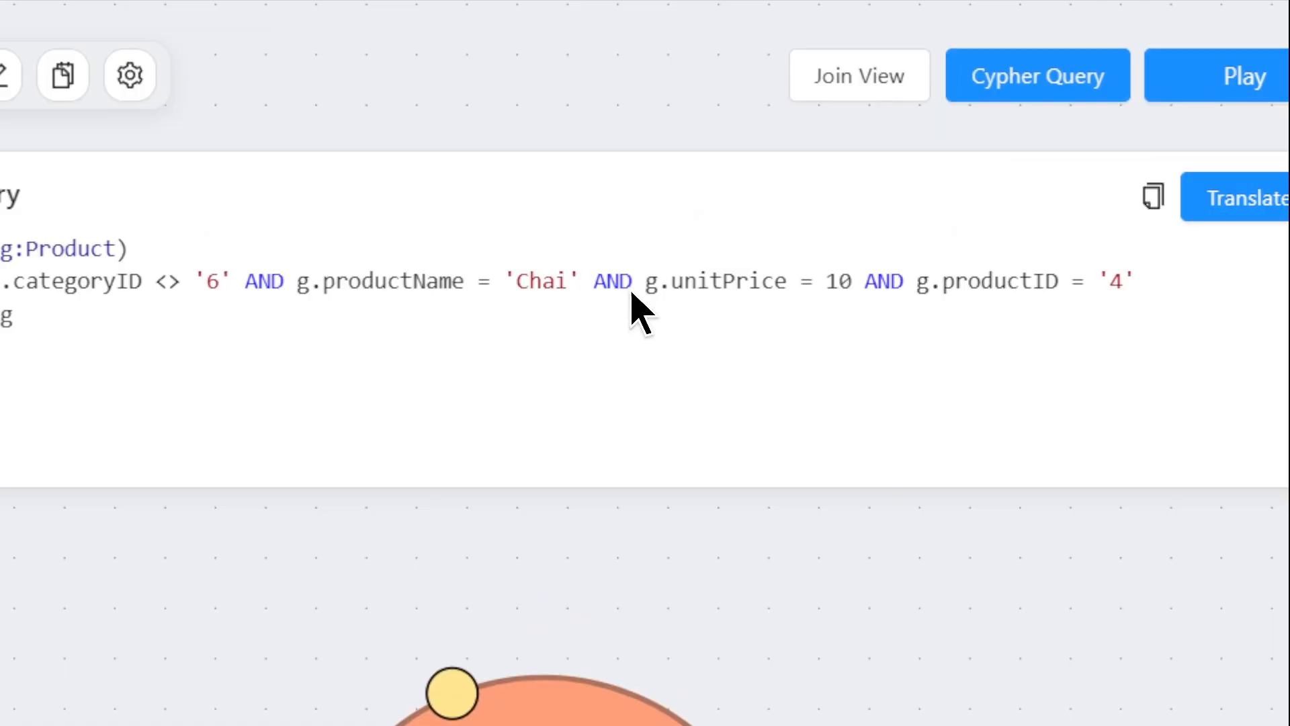
Examine the unitPrice and productID conditions in the generated Cypher query.
left_click_drag(911, 143, 987, 145)
left_click_drag(685, 290, 1006, 313)
left_click(567, 331)
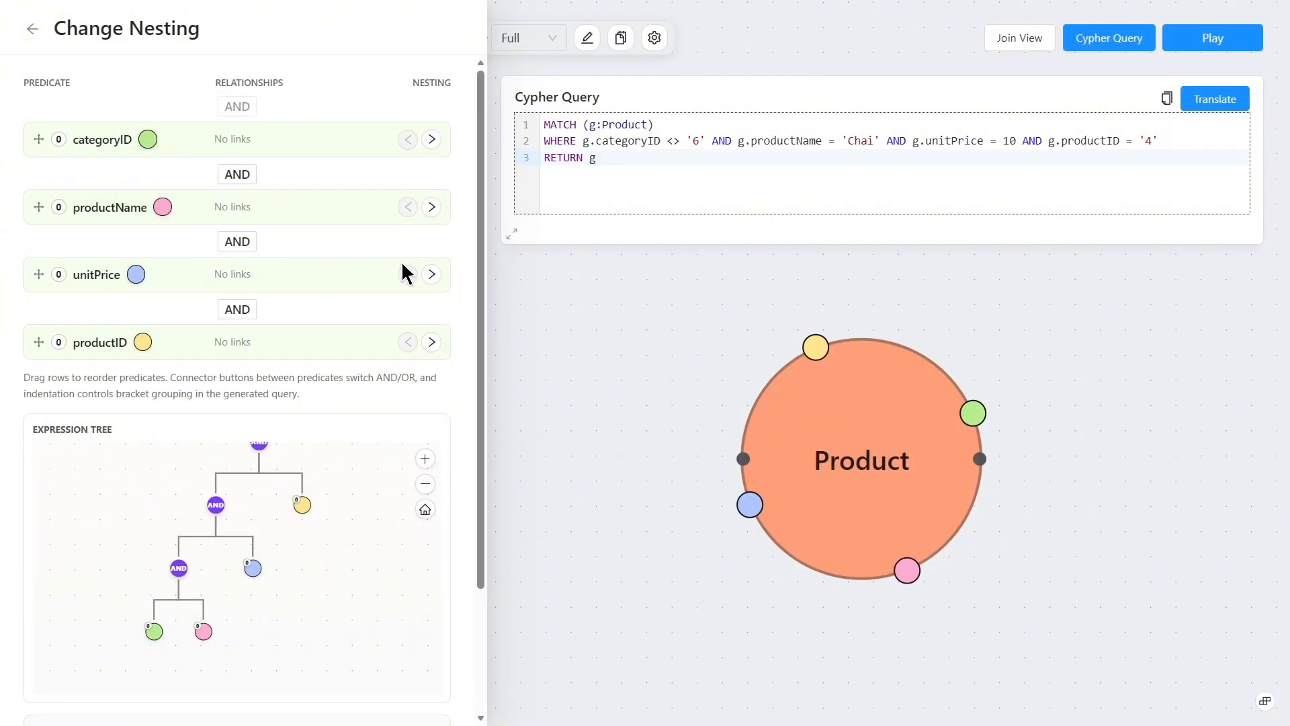
Nest the unitPrice and productID predicates one level deeper and connect that group to productName with OR.
left_click(431, 274)
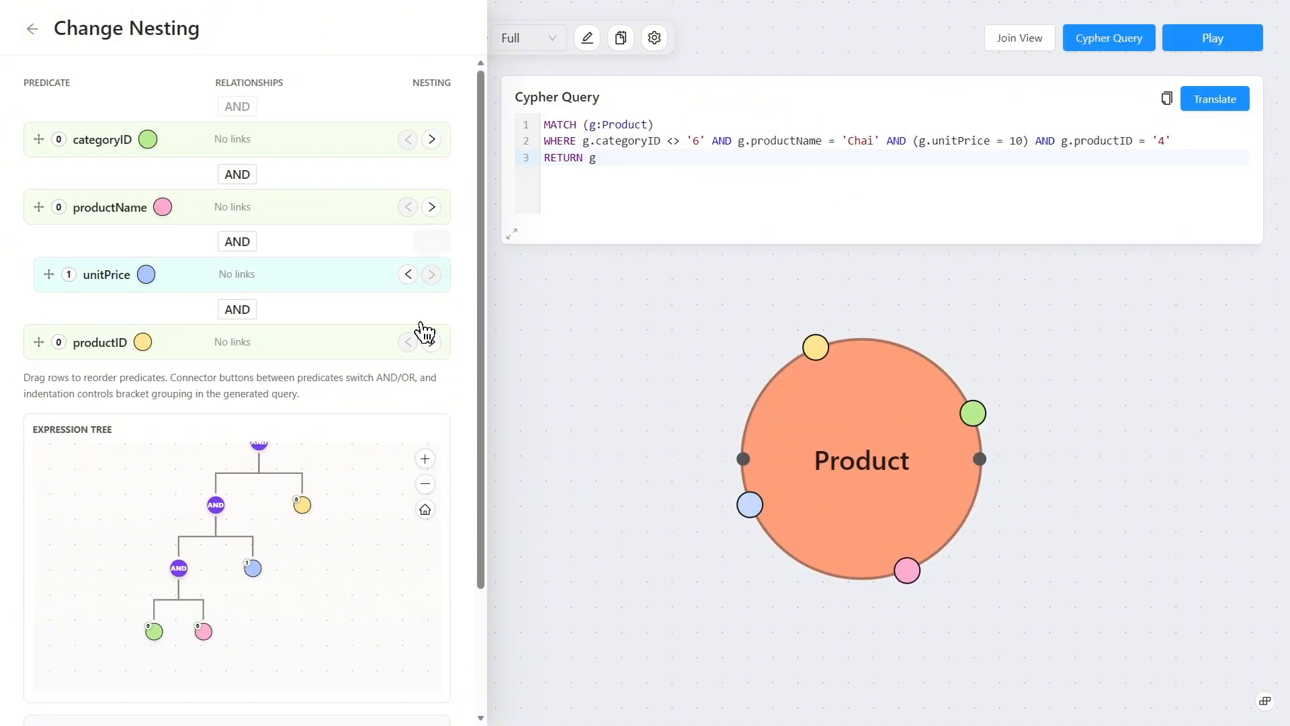
left_click(430, 342)
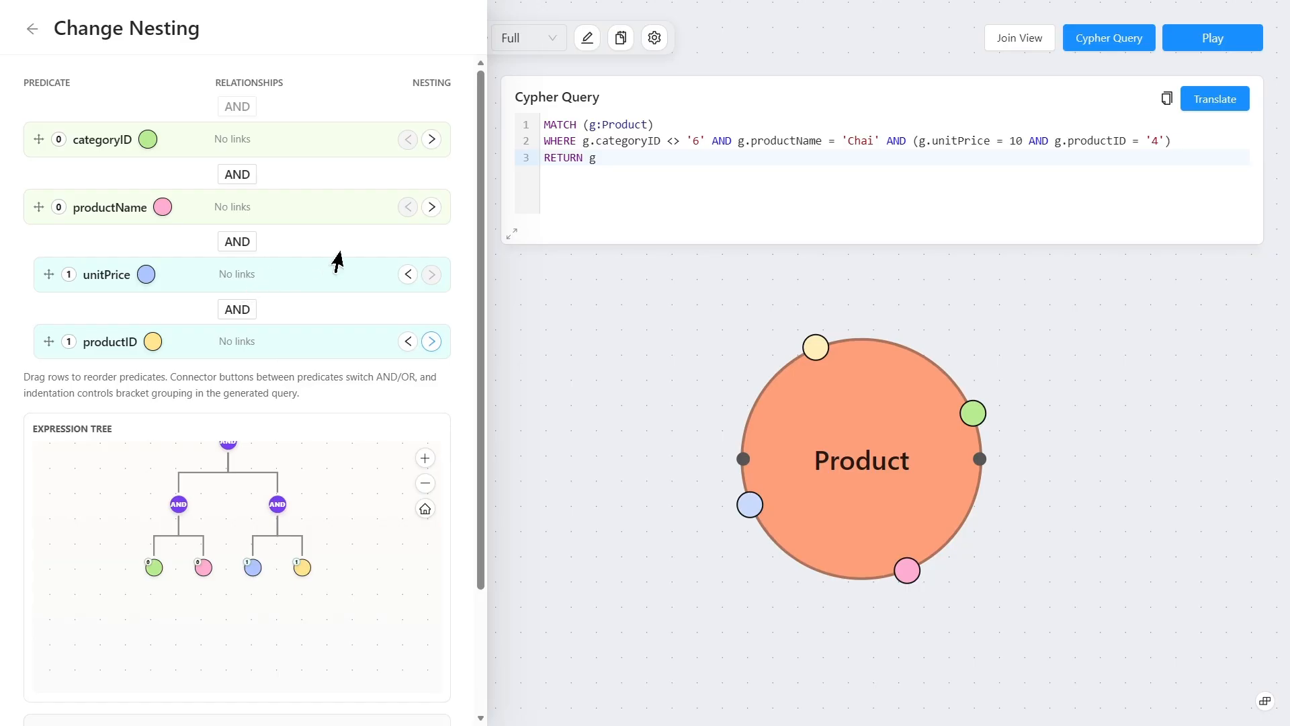
left_click(236, 243)
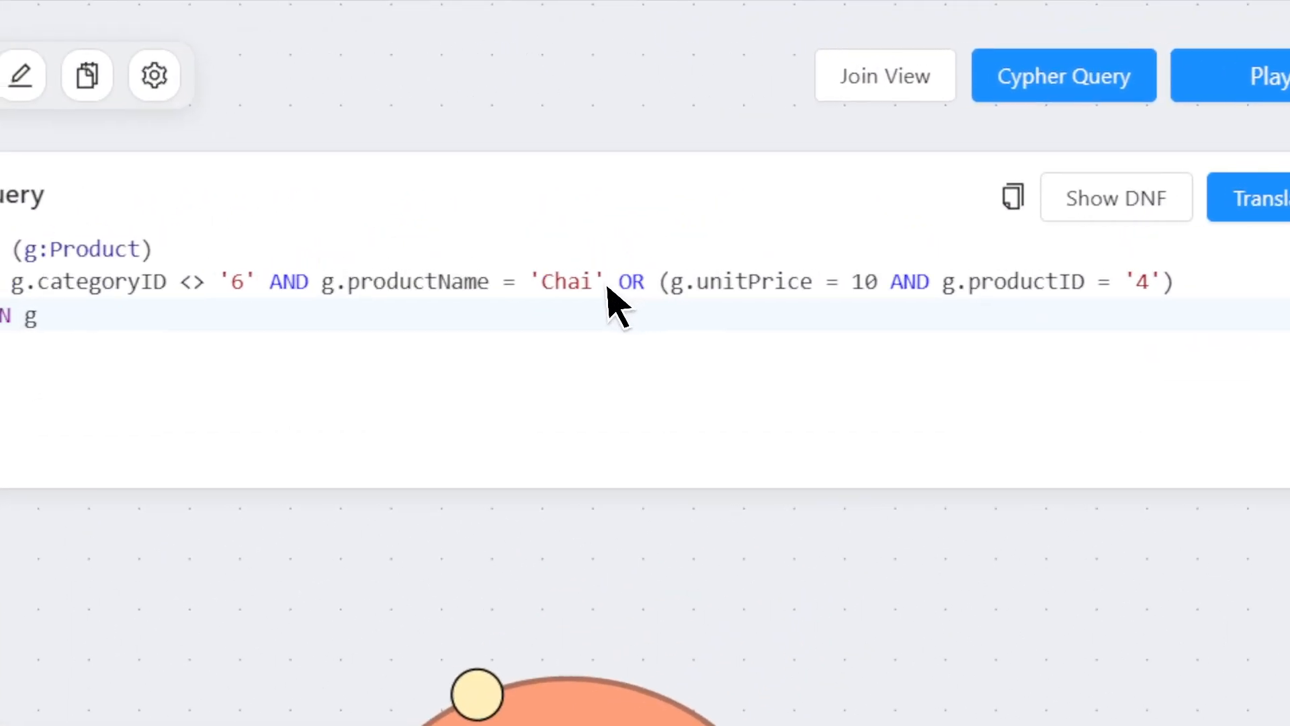
Examine the bracketed OR clause in the Cypher query, run the query and leave the nesting settings.
left_click_drag(885, 141, 904, 141)
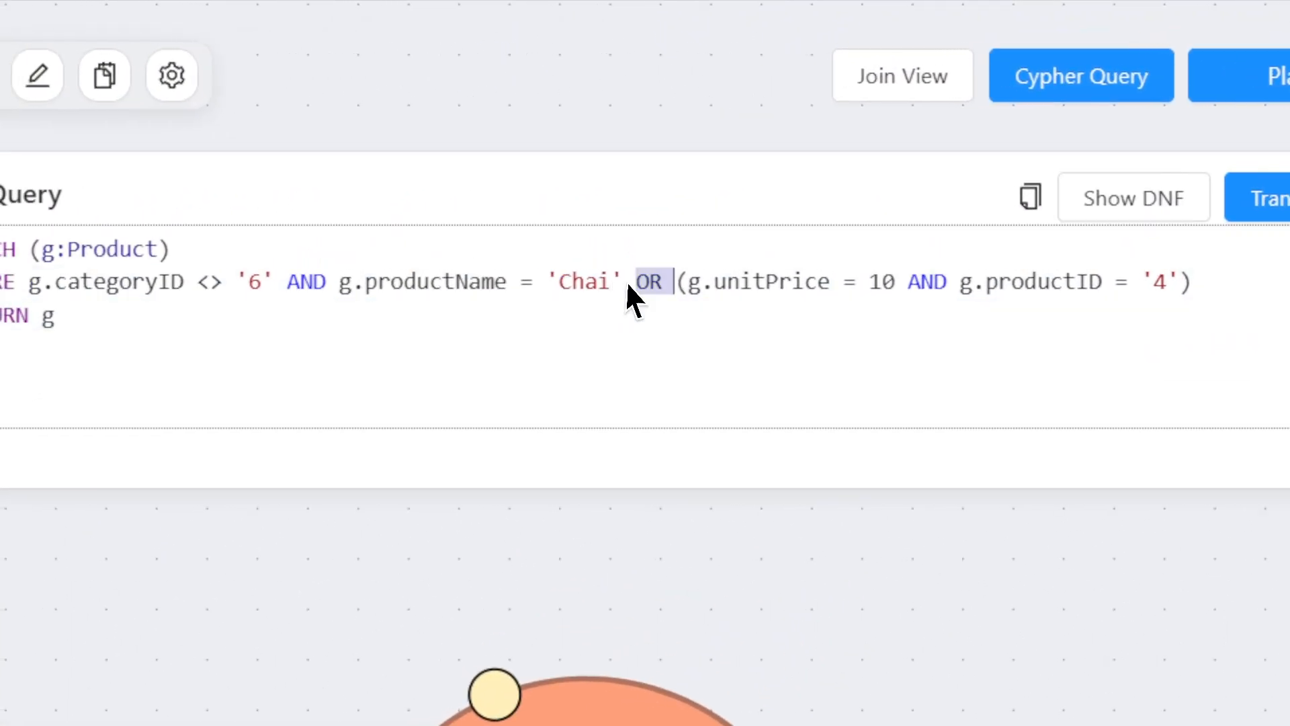
left_click_drag(627, 282, 1133, 282)
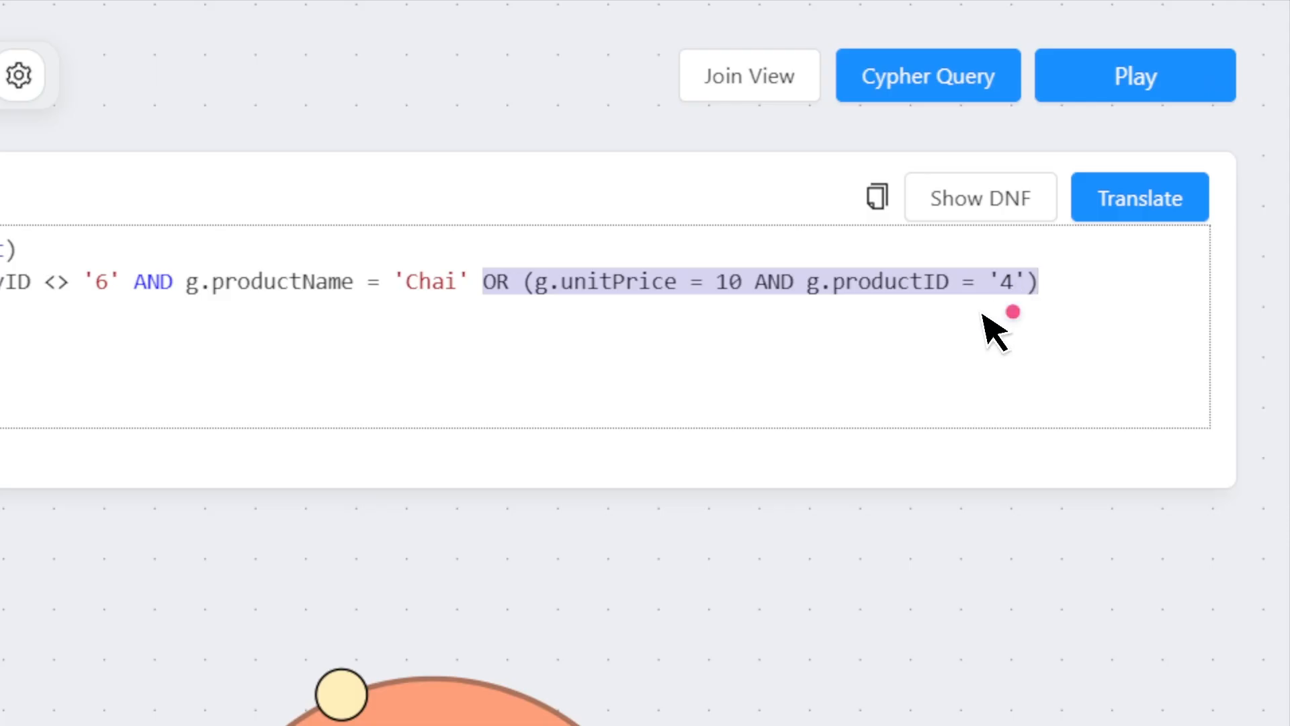
left_click(885, 347)
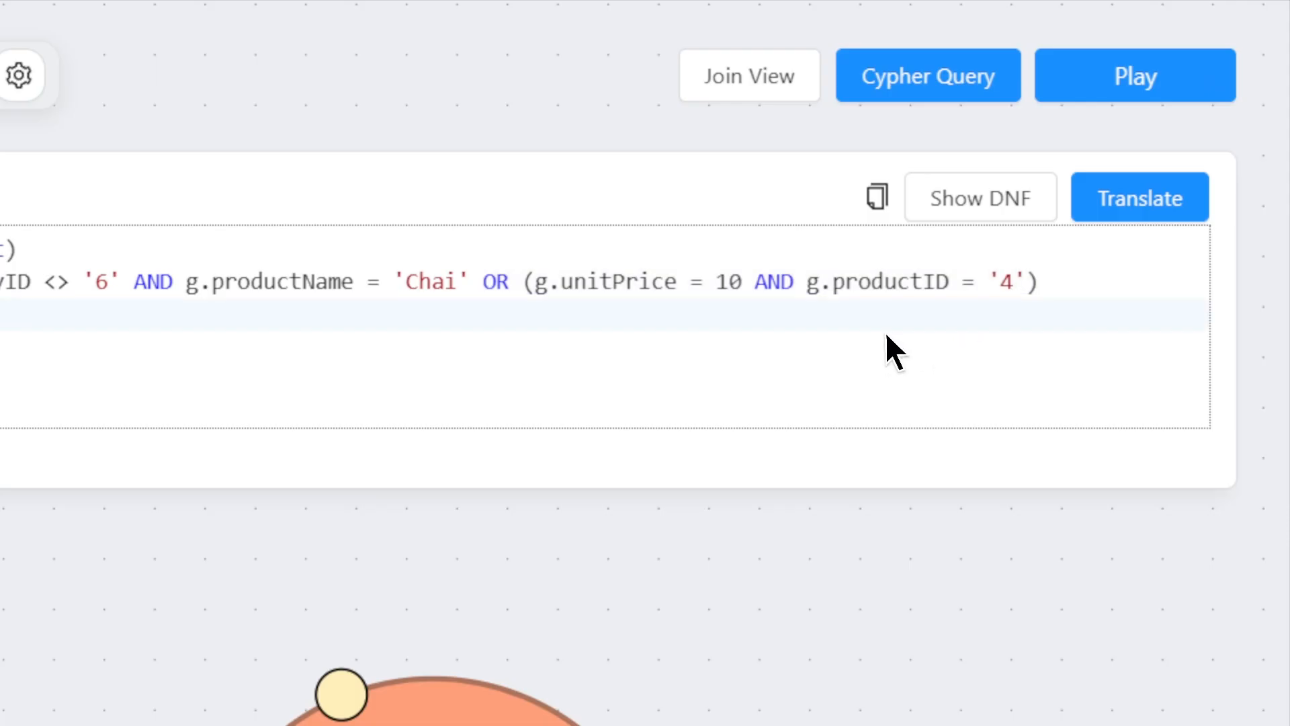
left_click(1065, 86)
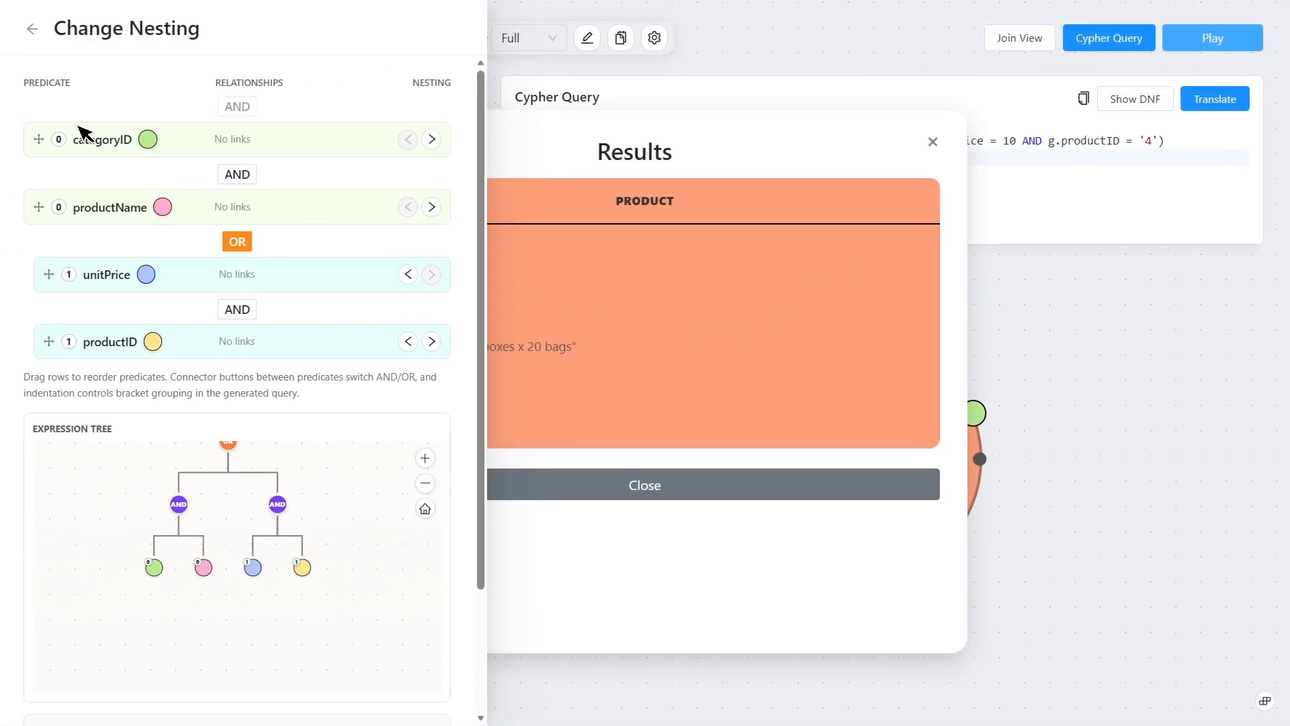
left_click(32, 28)
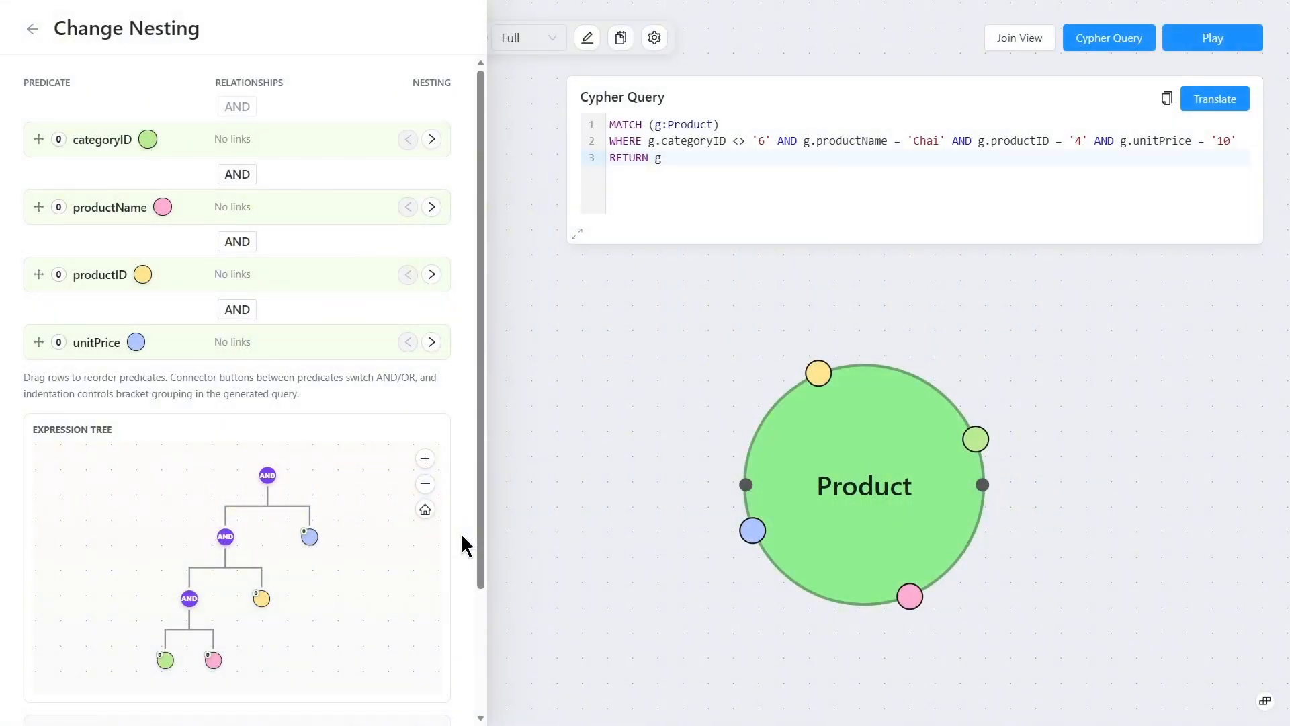
In the expression tree, switch the operator joining categoryID and productName to OR and restore it to AND.
scroll(455, 448, "down", 3)
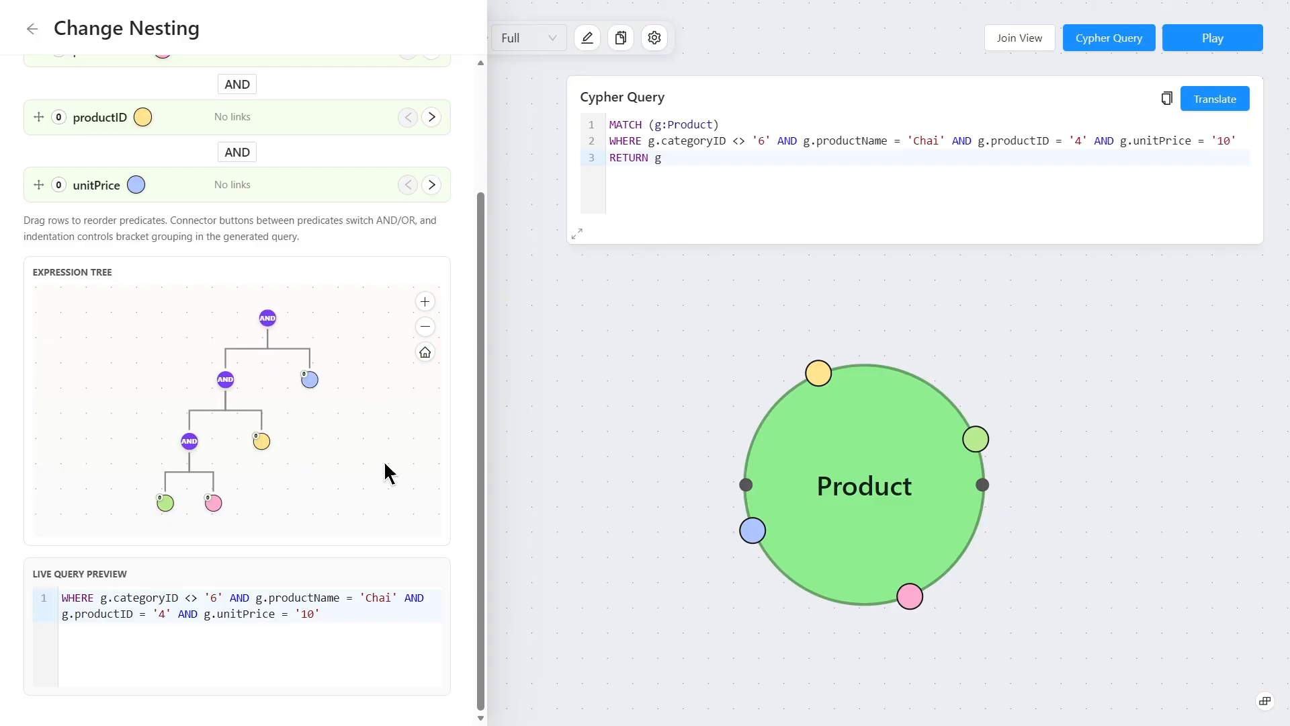
left_click_drag(293, 438, 306, 442)
scroll(303, 445, "up", 1)
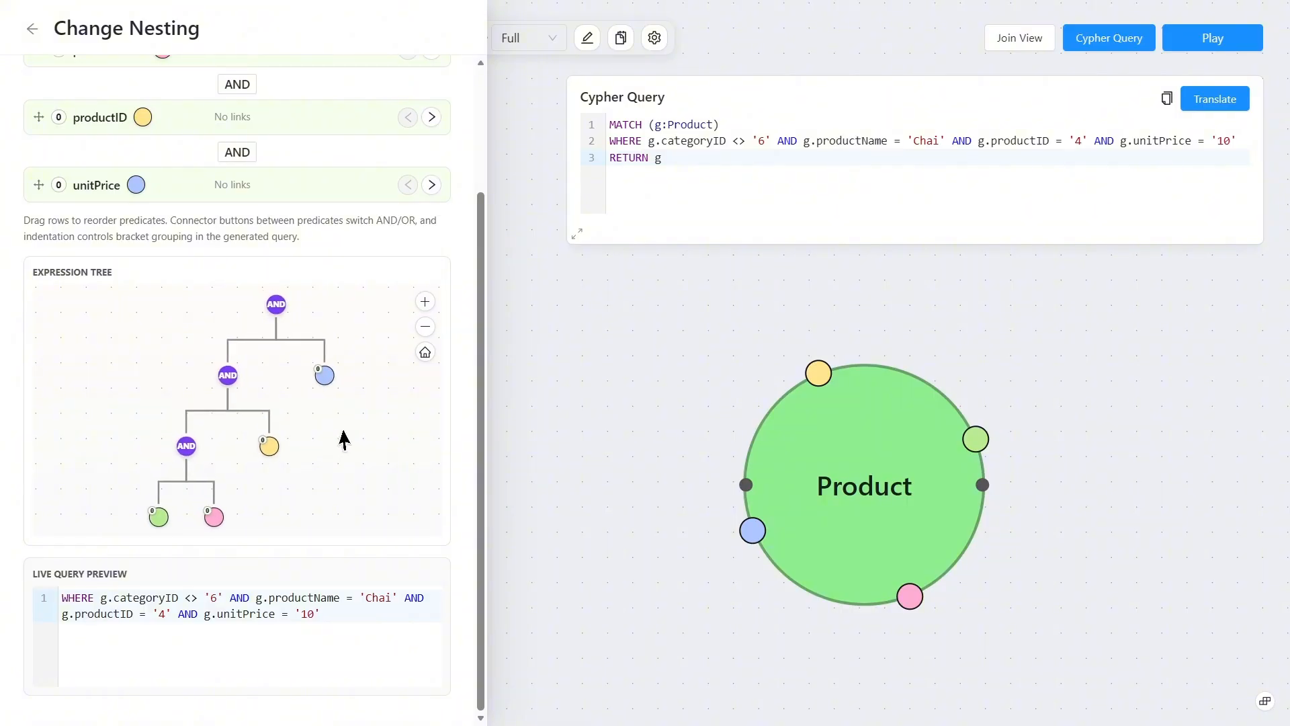
mouse_move(296, 450)
left_mouse_down()
mouse_move(317, 441)
mouse_move(282, 472)
left_mouse_up()
scroll(317, 442, "up", 1)
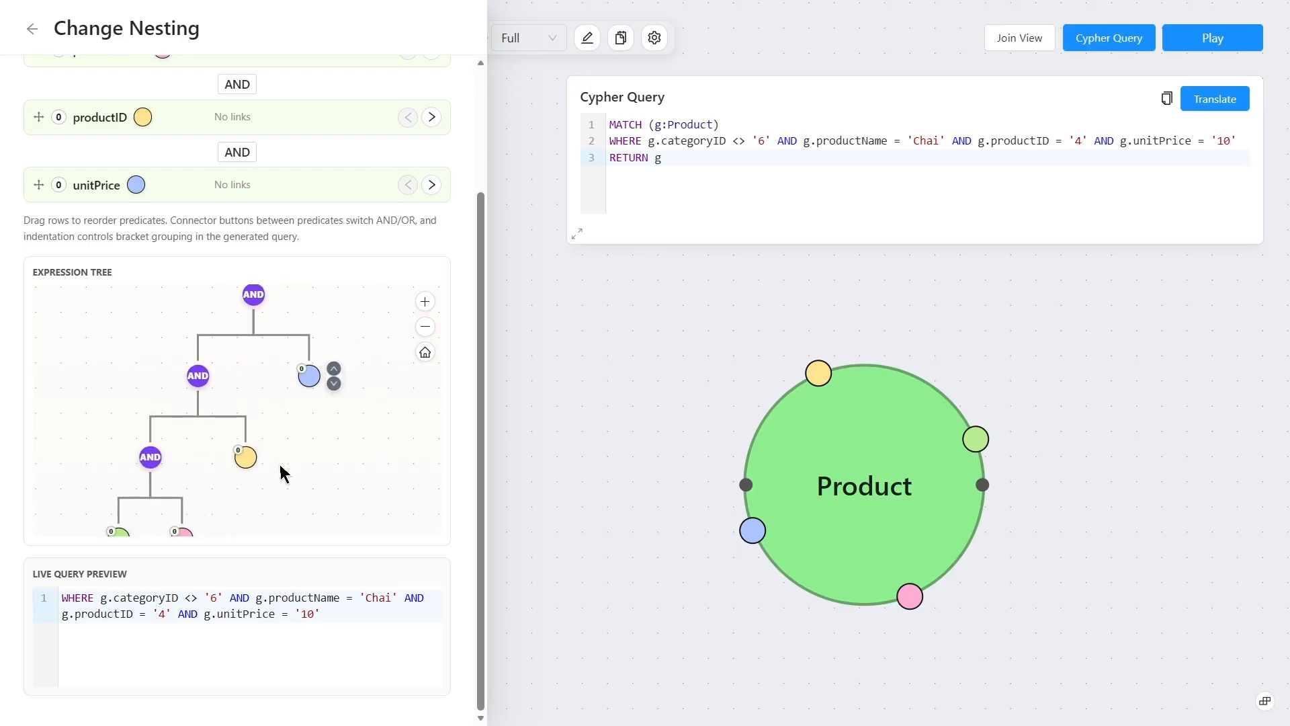
left_click(152, 463)
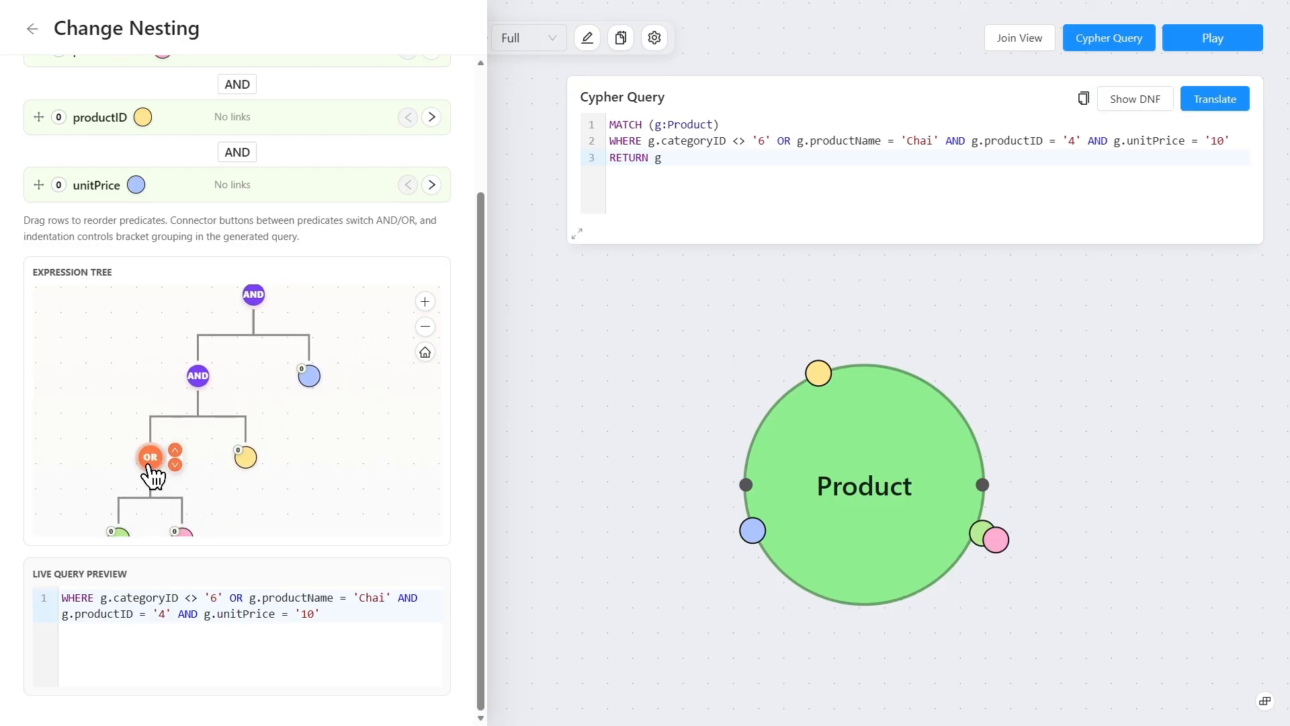
left_click(146, 468)
Raise the productName predicate's nesting level to 1 in the expression tree and lower it back to 0.
left_click_drag(233, 508, 282, 472)
scroll(274, 450, "up", 2)
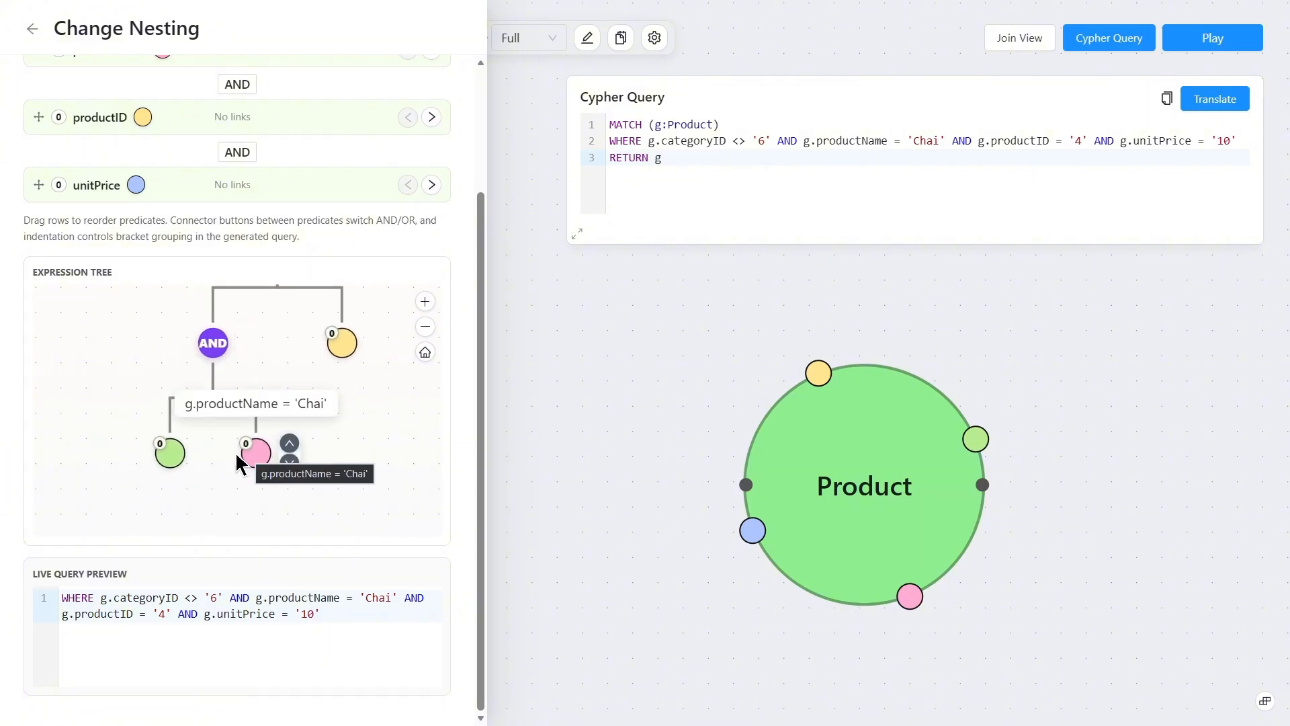
left_click(289, 445)
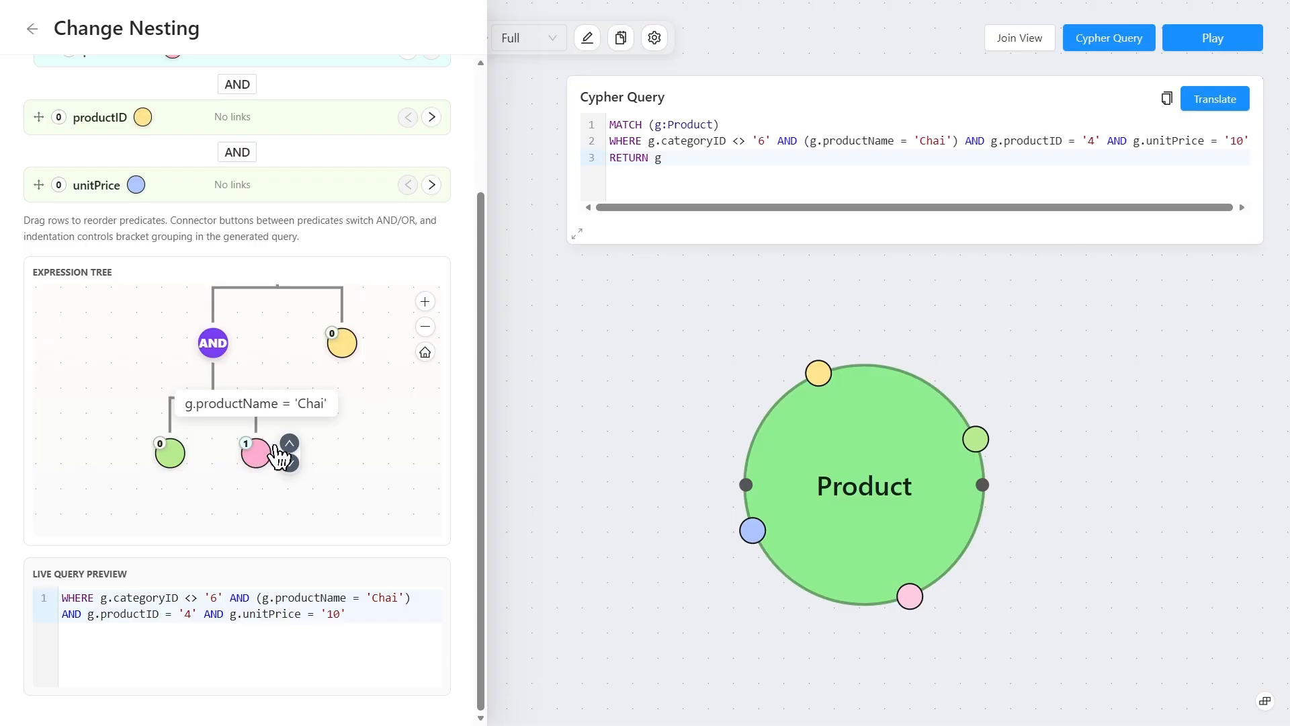
left_click(288, 463)
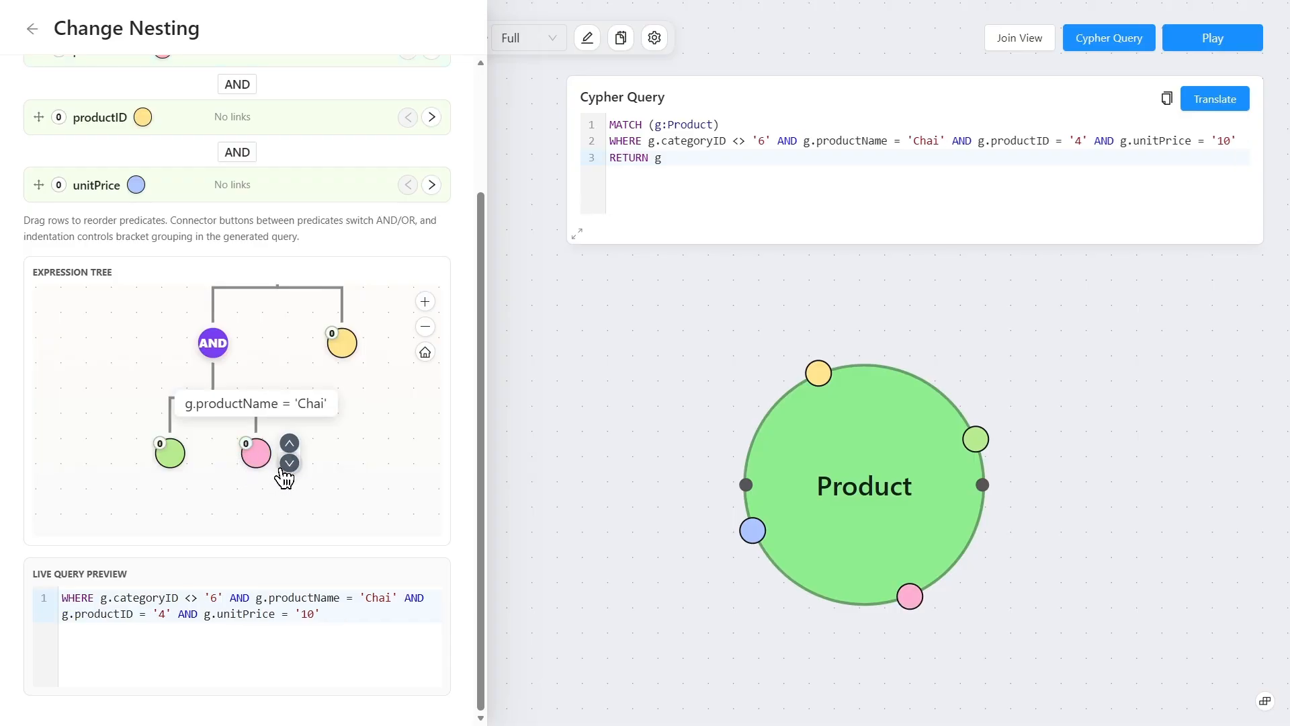
left_click_drag(279, 462, 264, 475)
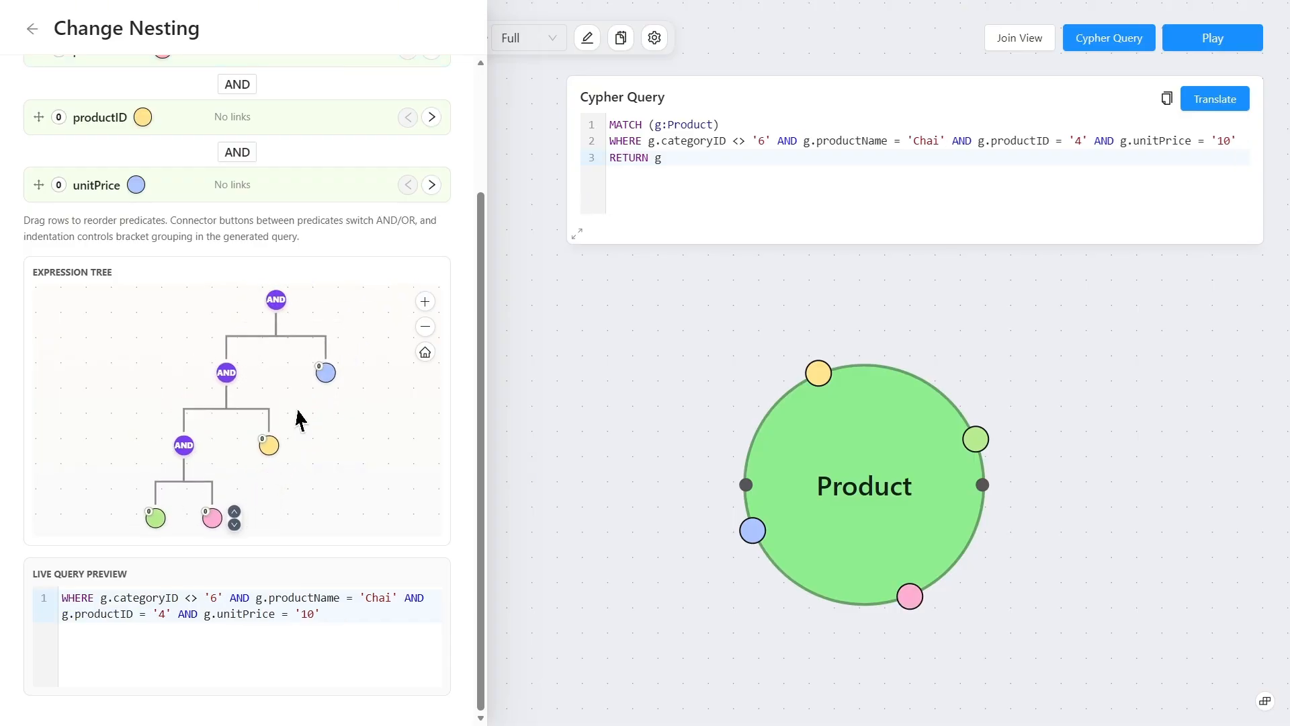
Swap productID with unitPrice in the expression tree, and swap unitPrice with productName.
mouse_move(265, 441)
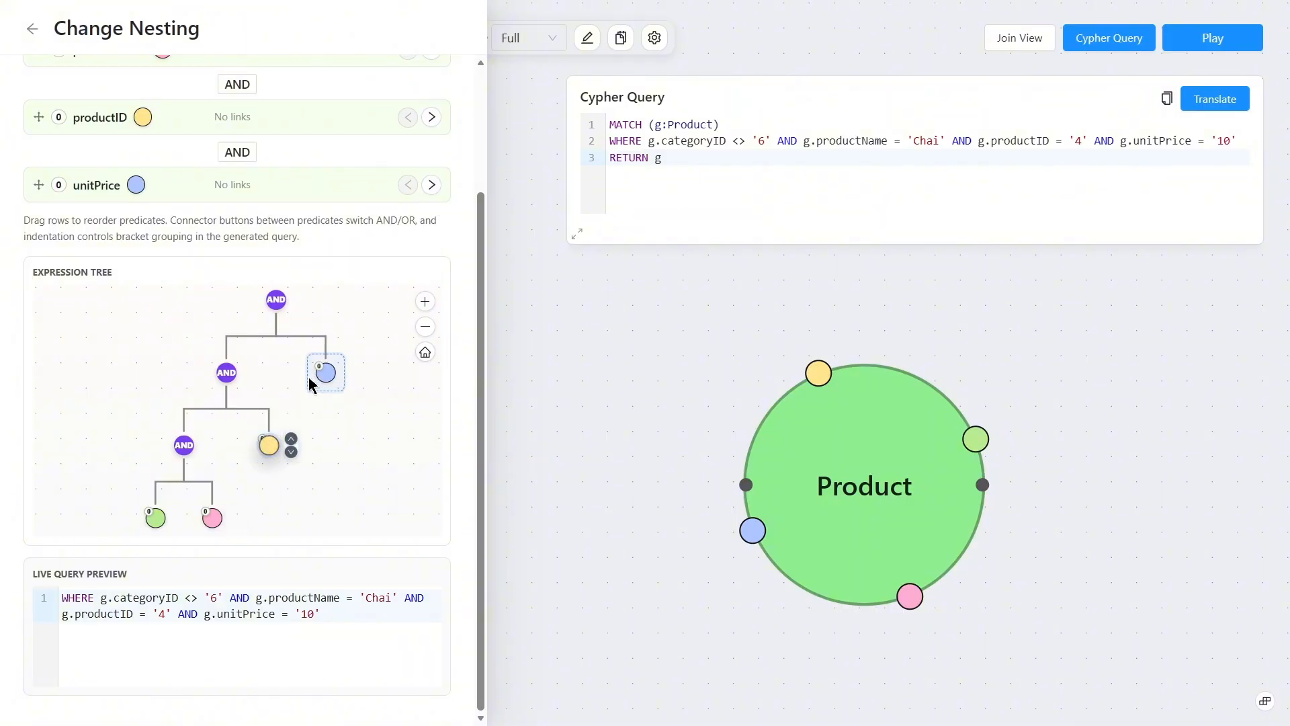
left_click_drag(312, 377, 311, 378)
mouse_move(200, 521)
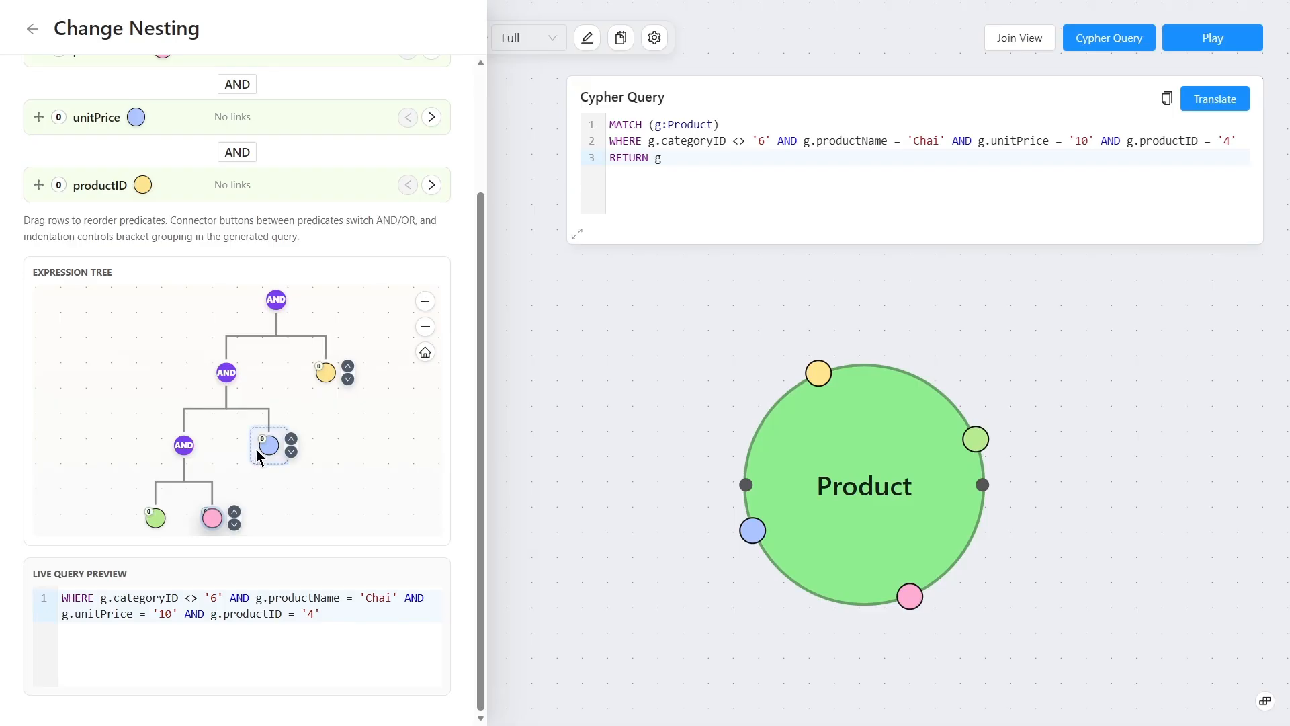
left_click_drag(256, 448, 256, 449)
scroll(353, 497, "down", 1)
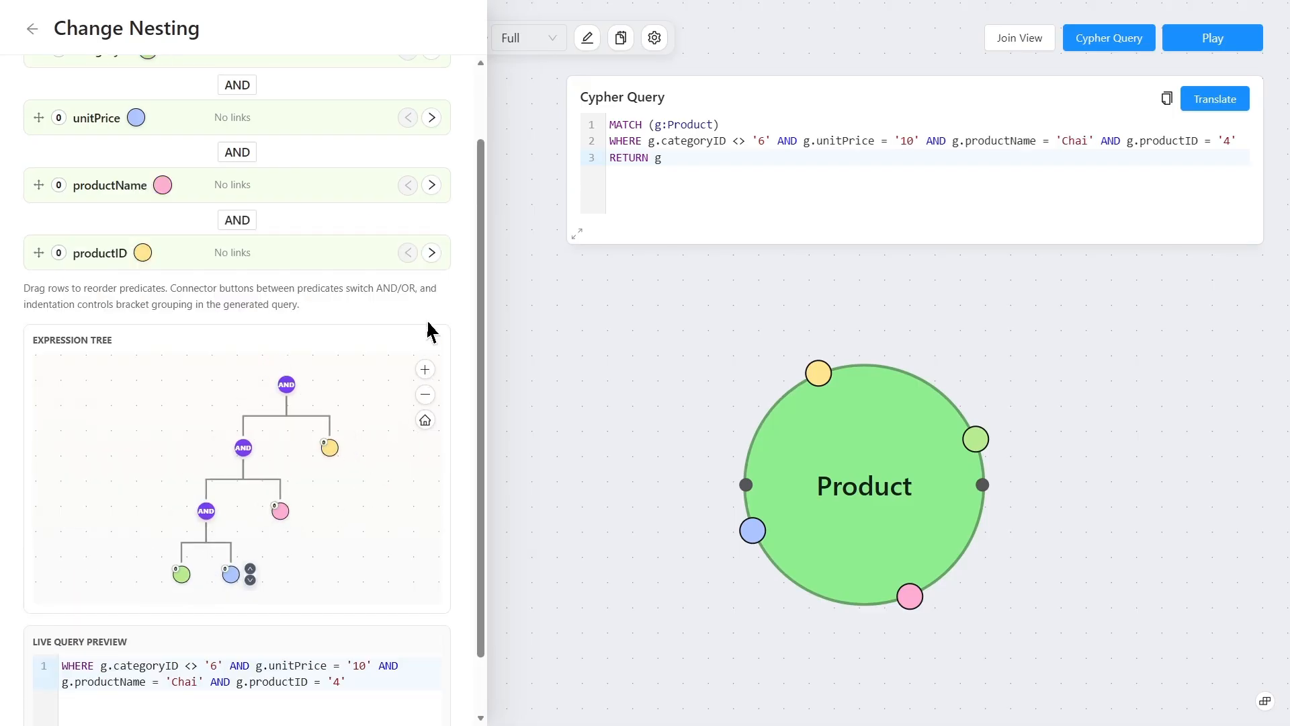
Change the two lower AND operators in the expression tree to OR and swap the unitPrice and productID predicates.
left_click(243, 448)
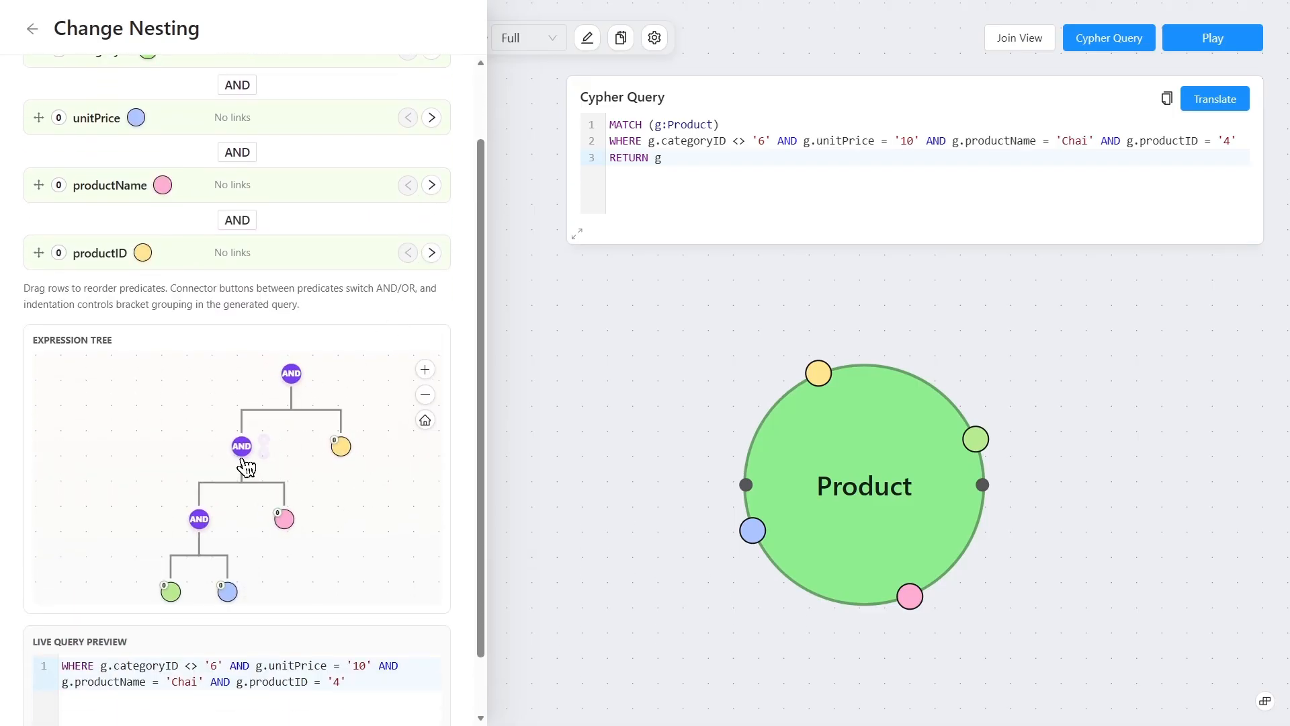
left_click(202, 509)
left_click_drag(227, 591, 329, 448)
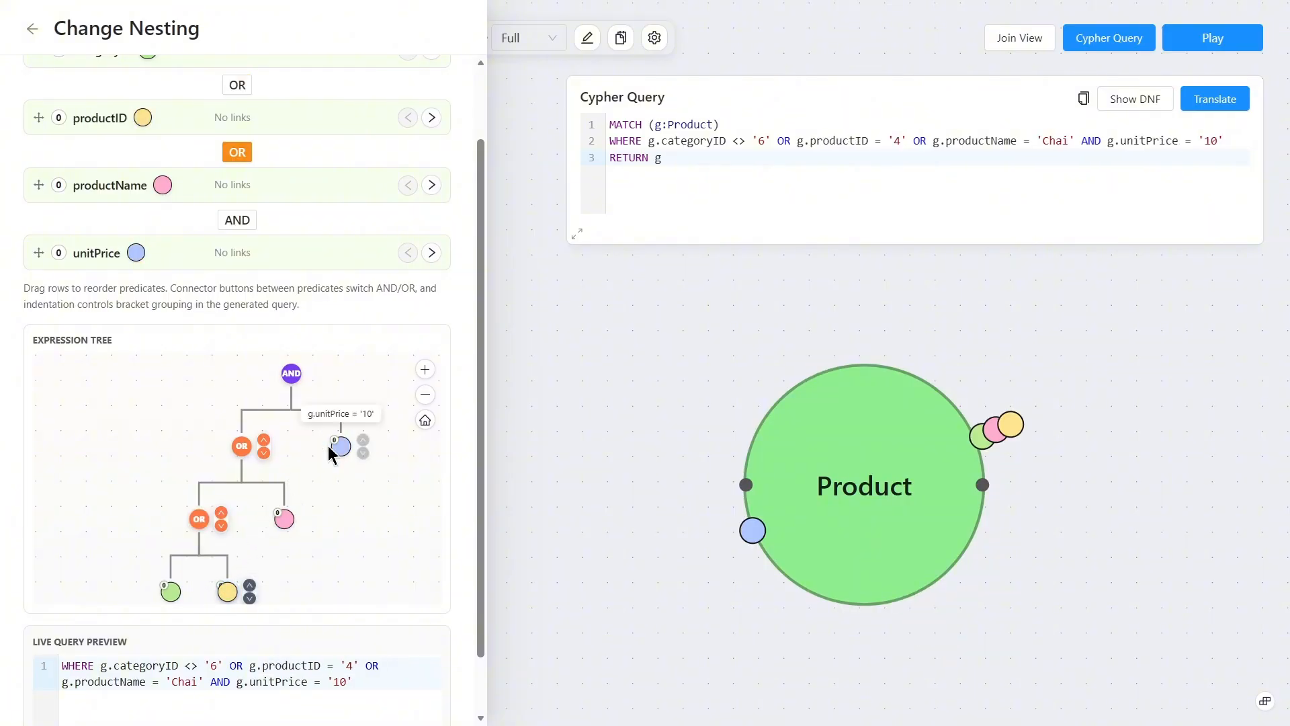
scroll(243, 475, "up", 3)
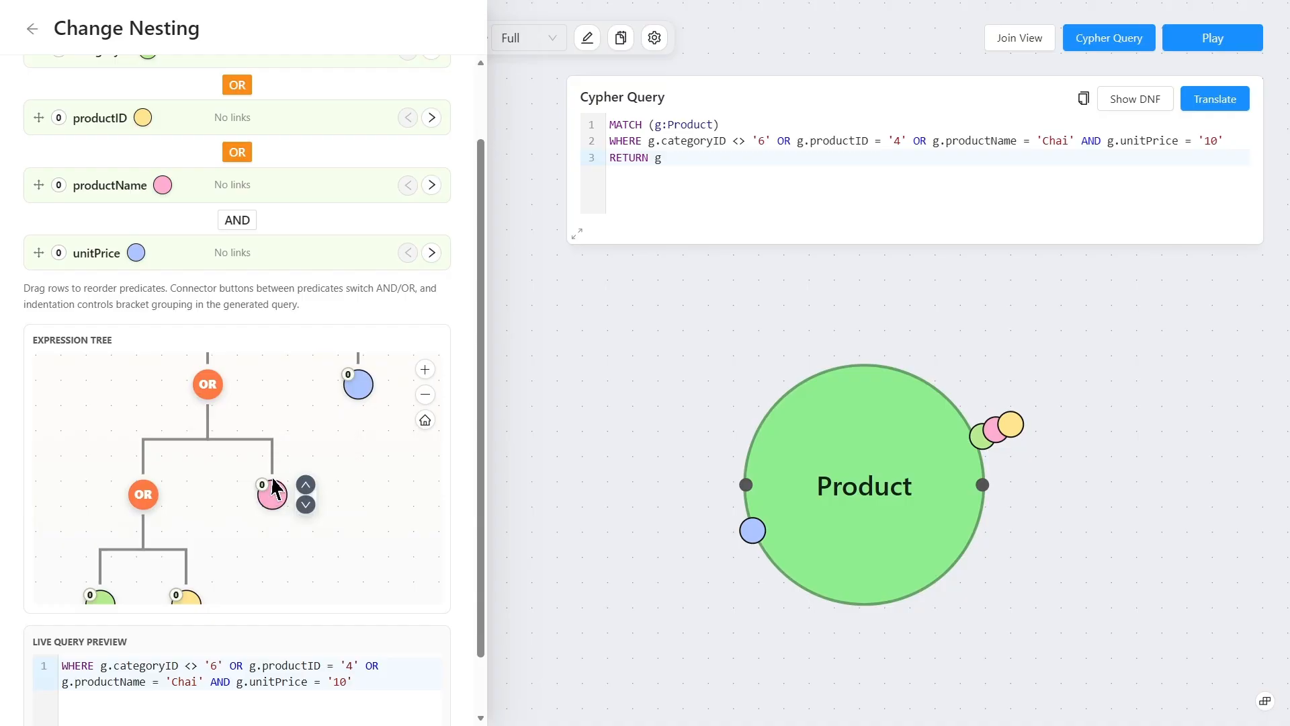
left_click_drag(256, 373, 310, 448)
mouse_move(273, 454)
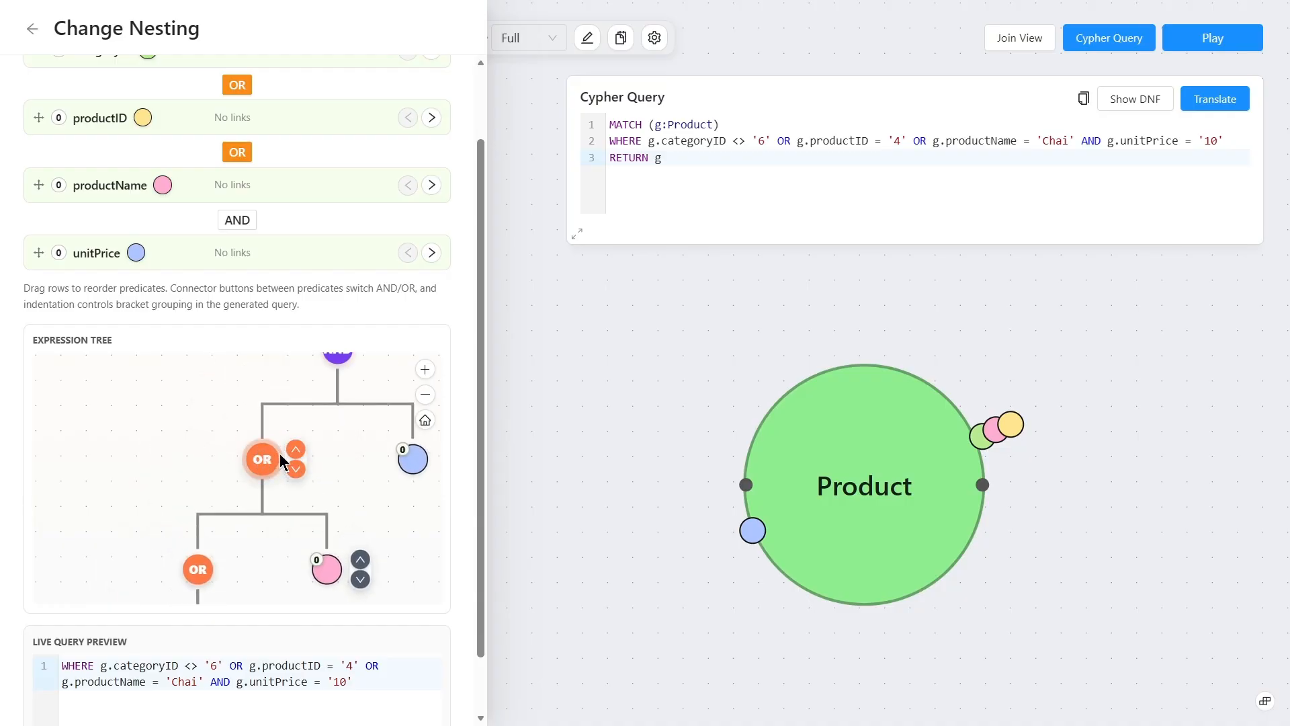
Raise the nesting of the OR branch below the root AND to level 1, run the query and dismiss its results.
left_click(295, 468)
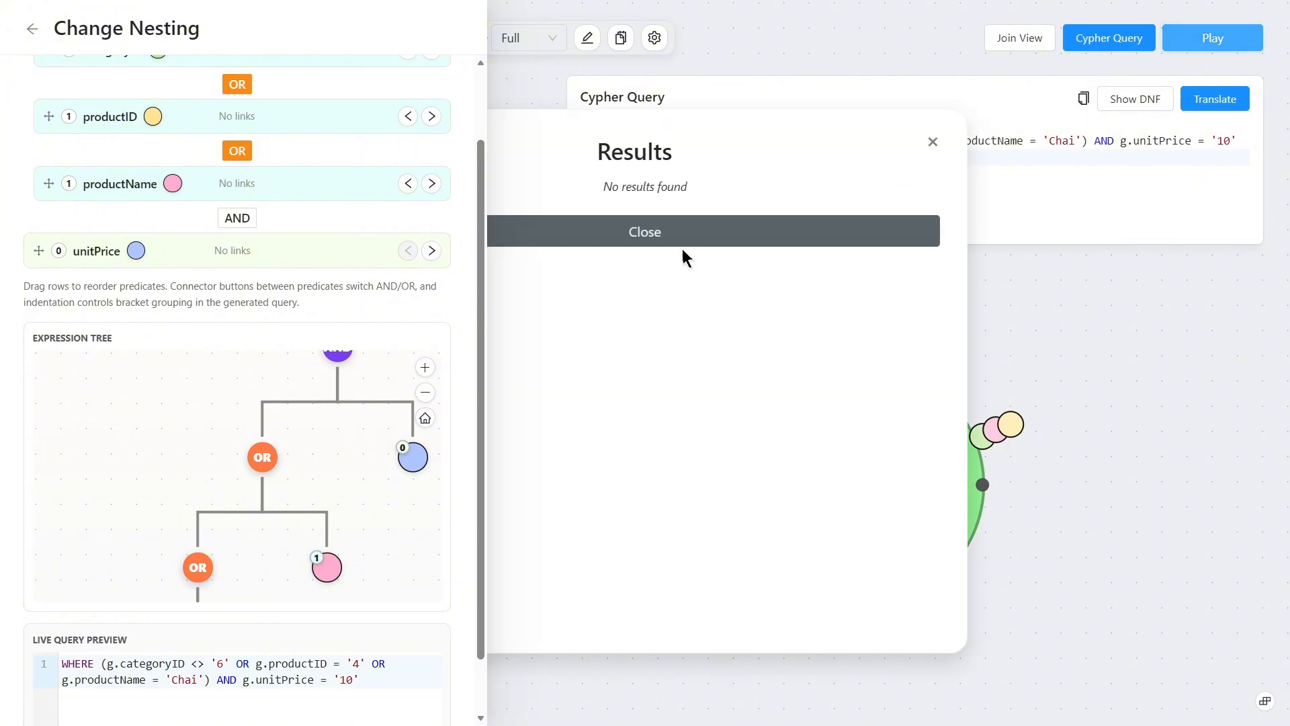
left_click(681, 244)
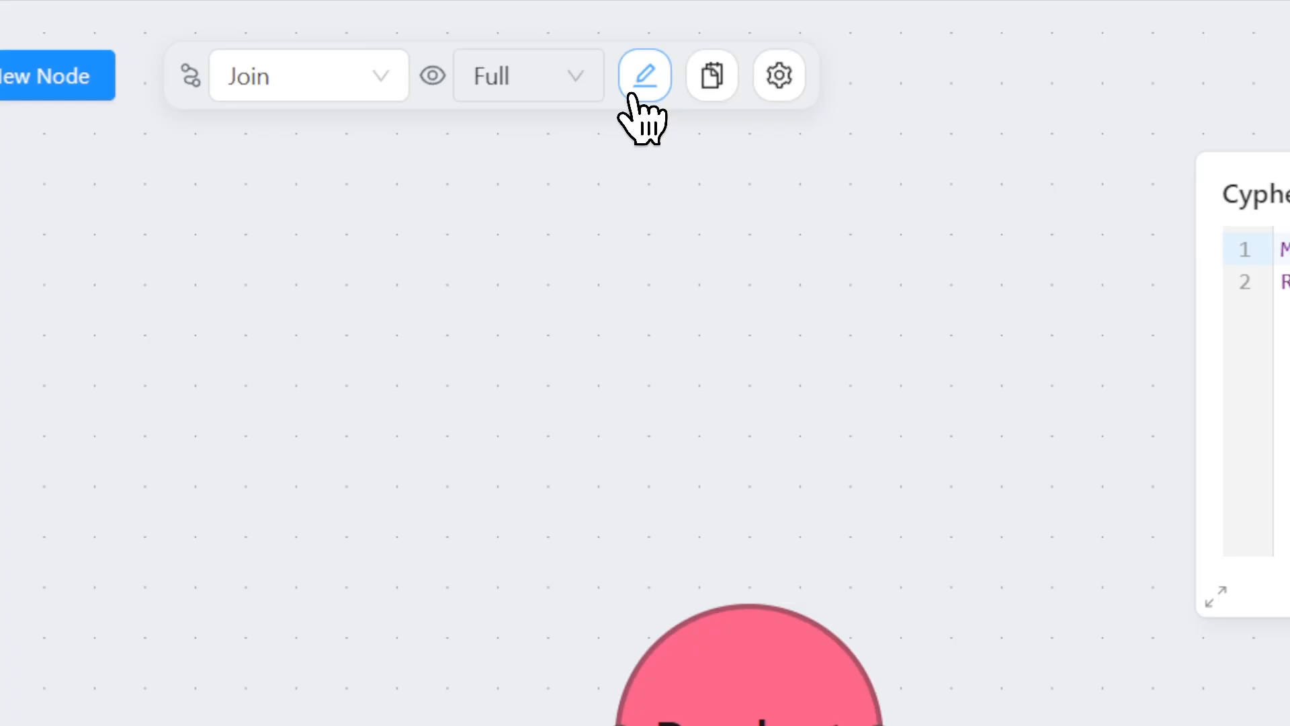
Show the query controls for the Product query, add a.unitPrice as a RETURN item and enable DISTINCT.
left_click(643, 77)
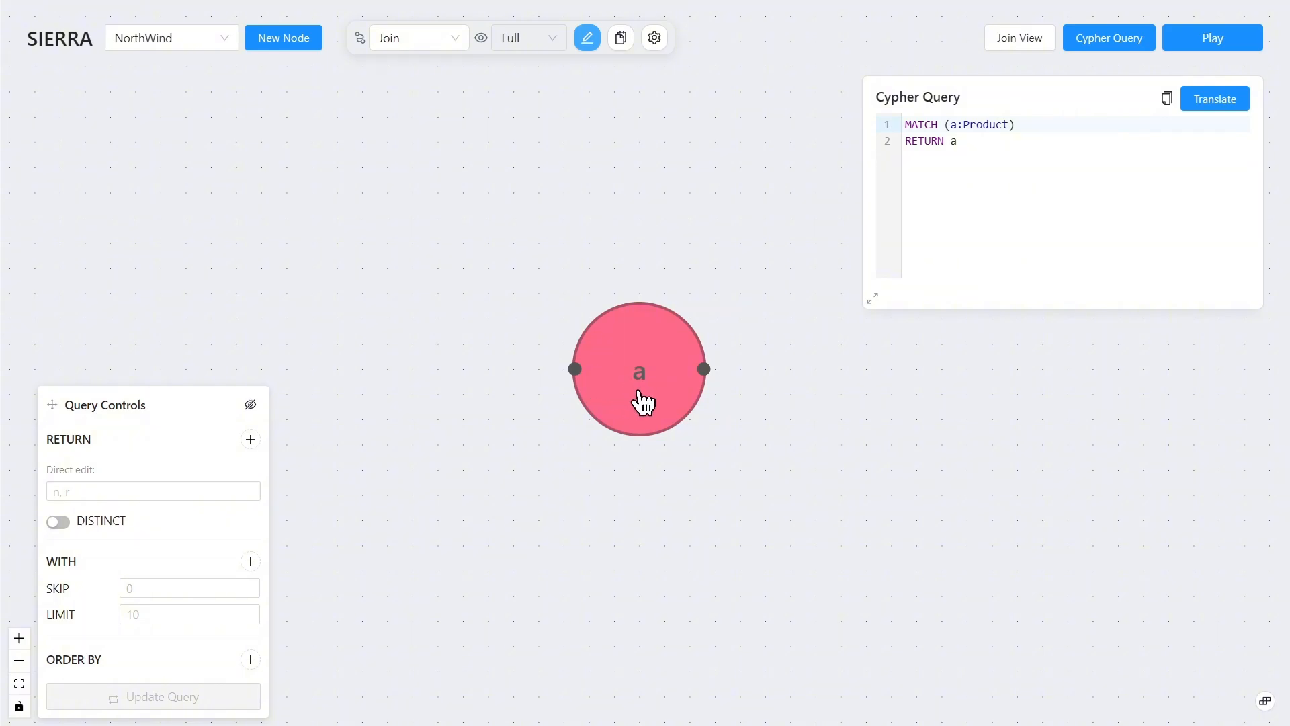
left_click(250, 440)
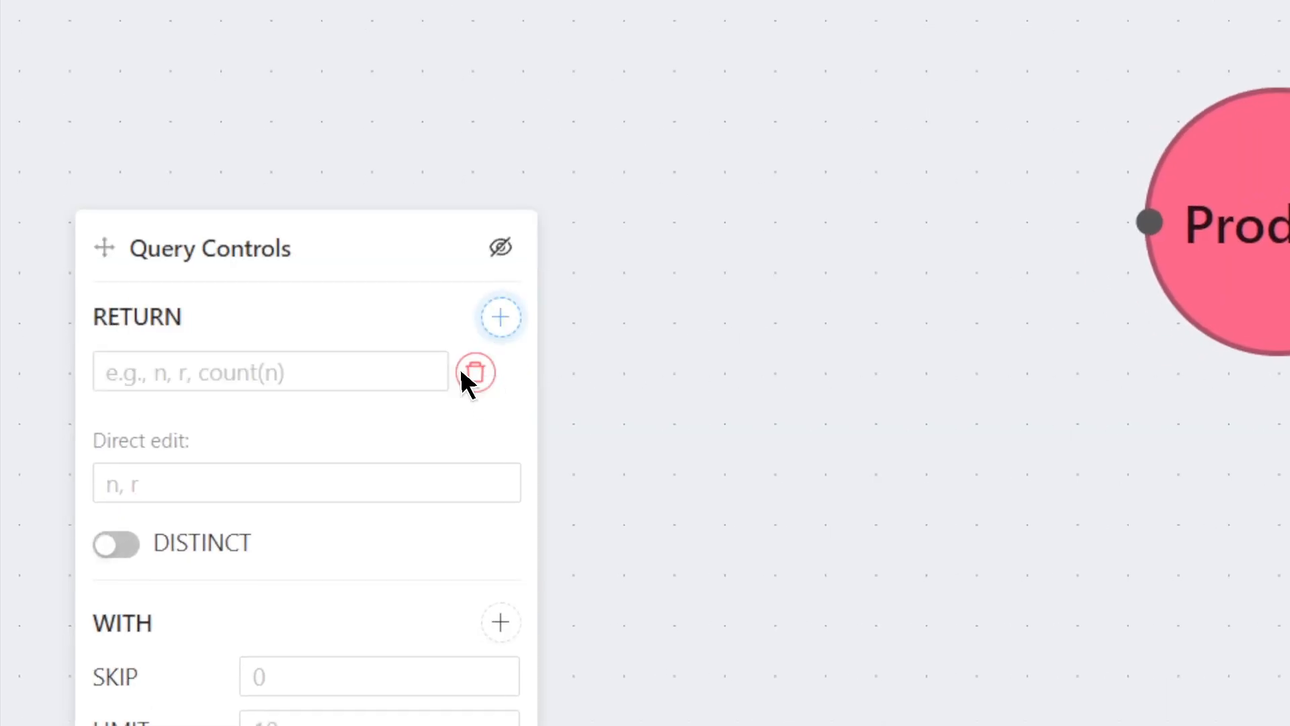
left_click(282, 384)
type("a")
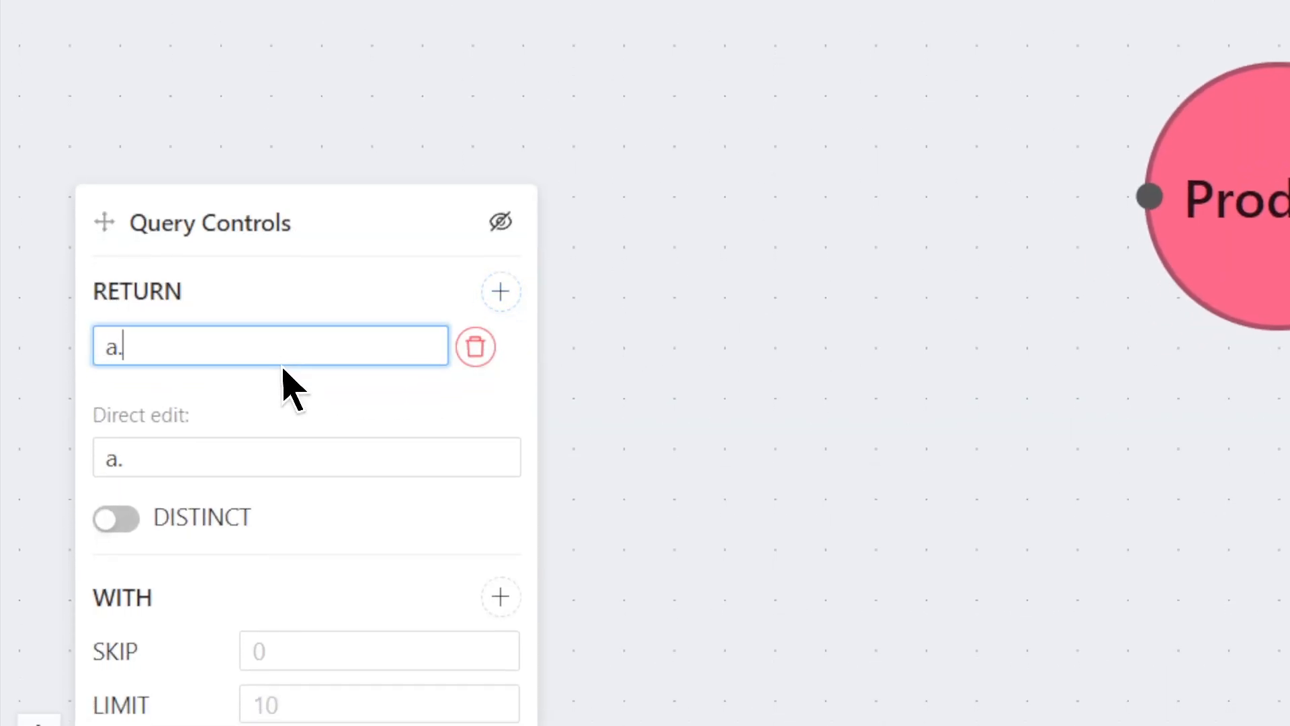
type(".unitPrice")
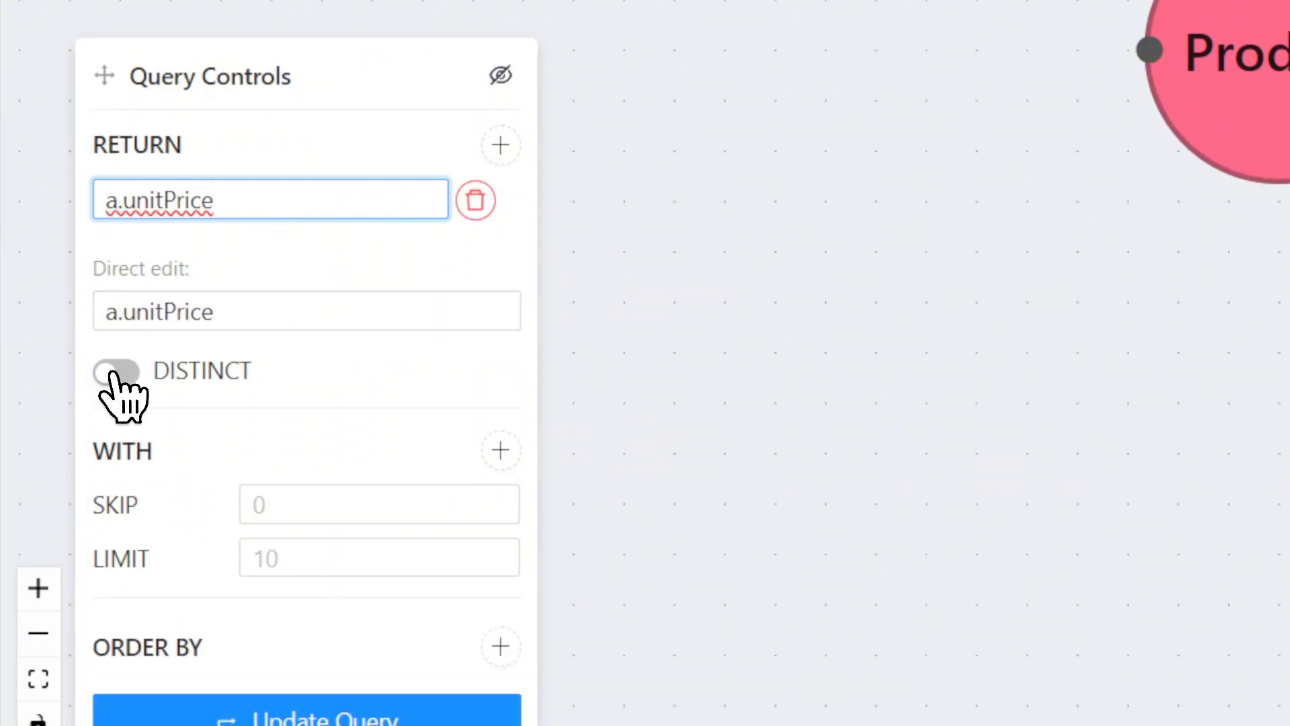
left_click(113, 374)
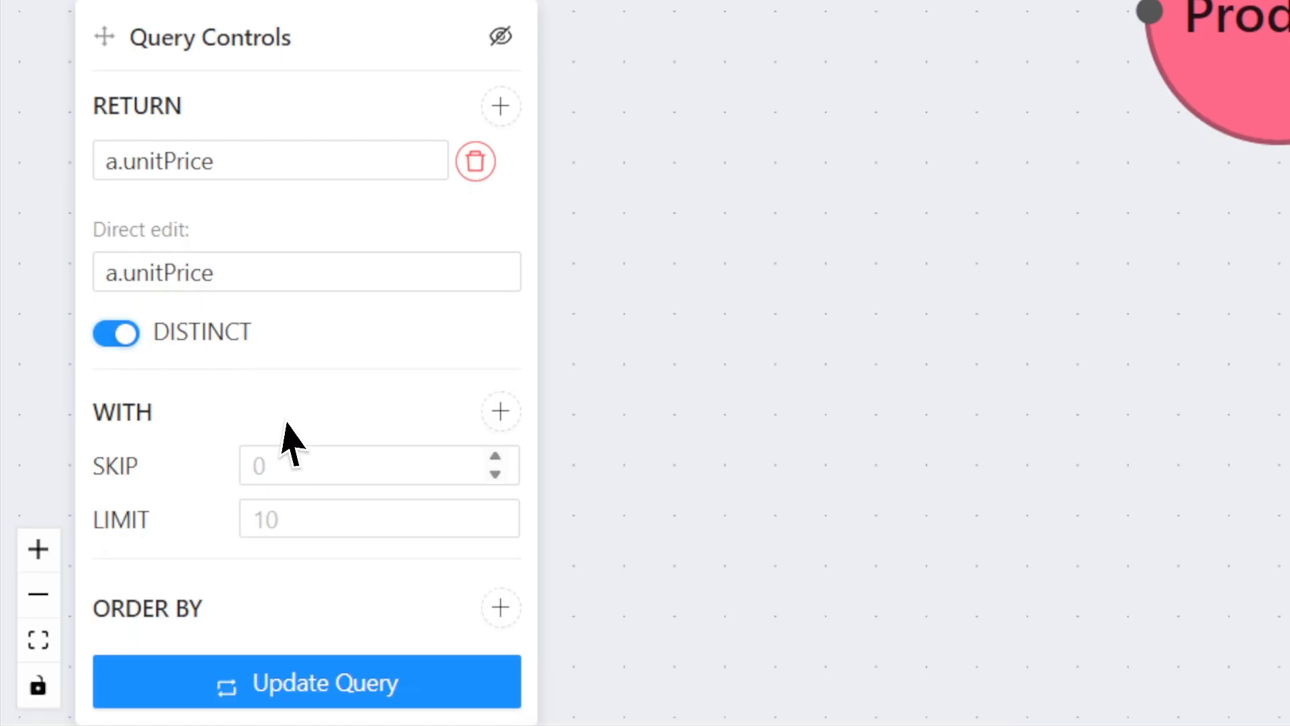
Set the query's SKIP value to 5 and its LIMIT value to 5.
left_click(307, 474)
type("5")
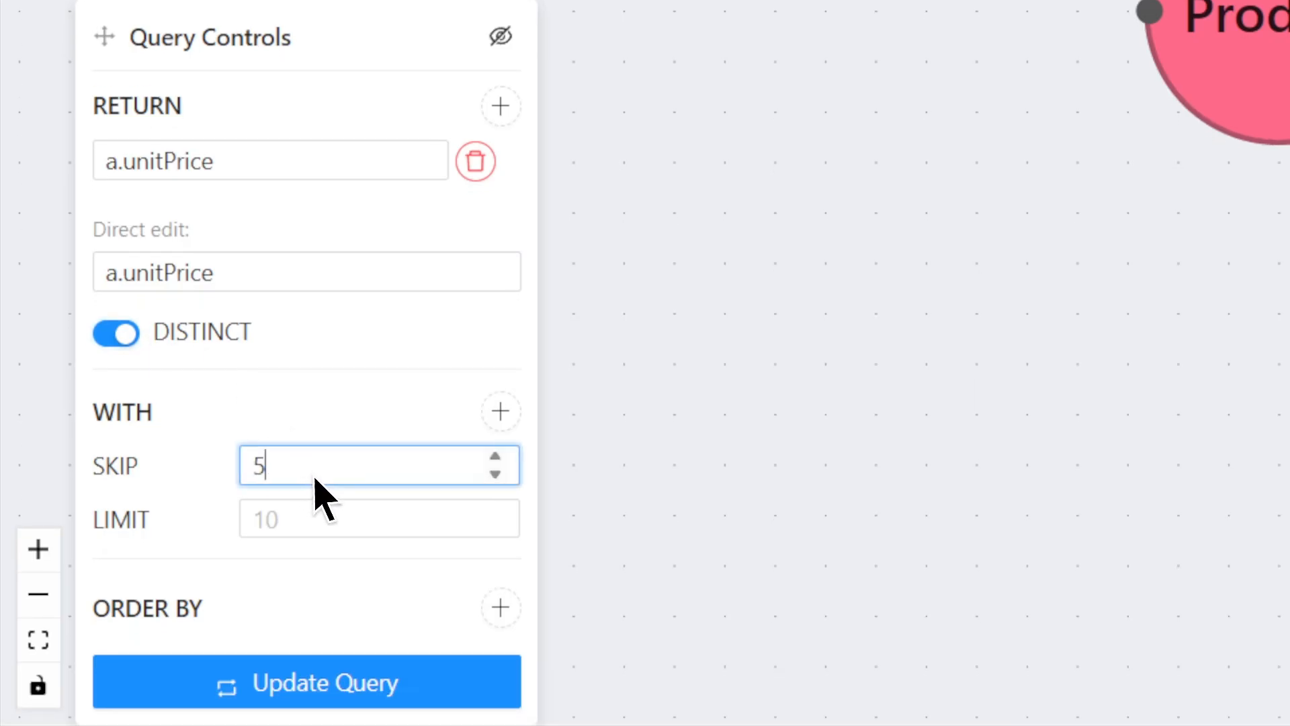
left_click(325, 521)
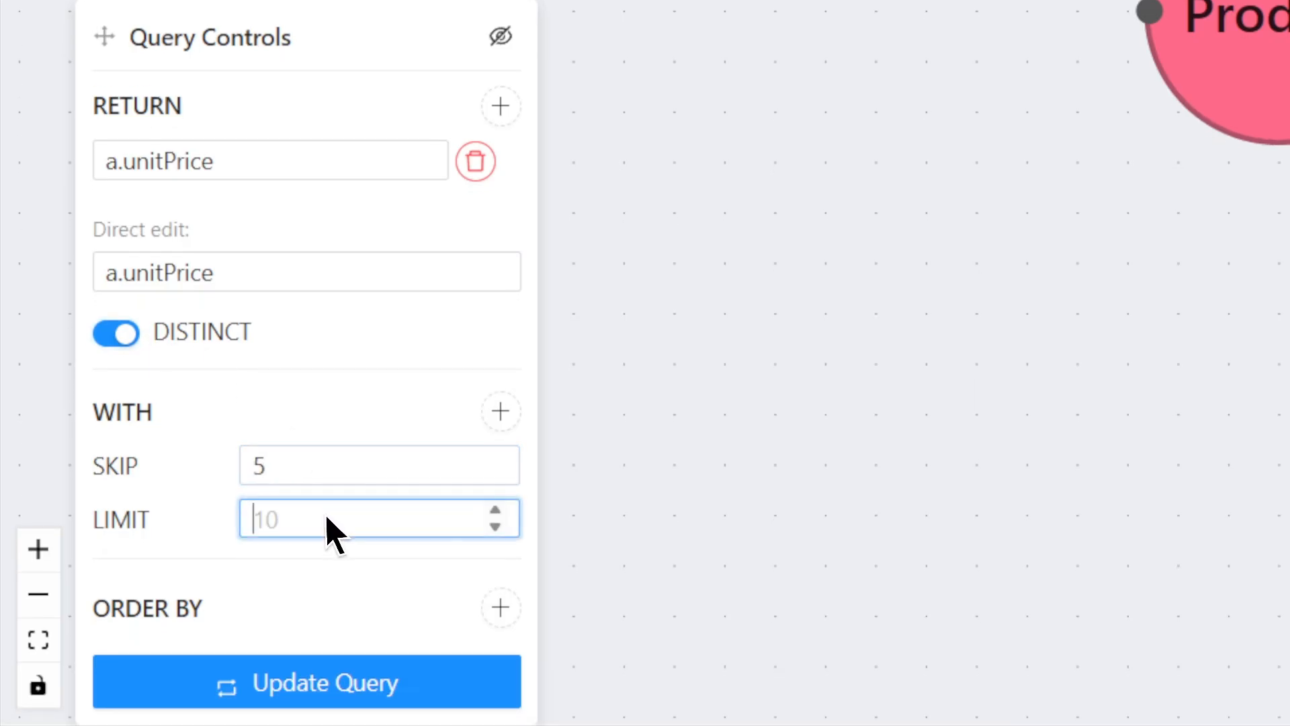
type("5")
Add an ORDER BY entry on a.unitPrice in descending order.
left_click(469, 611)
left_click(239, 571)
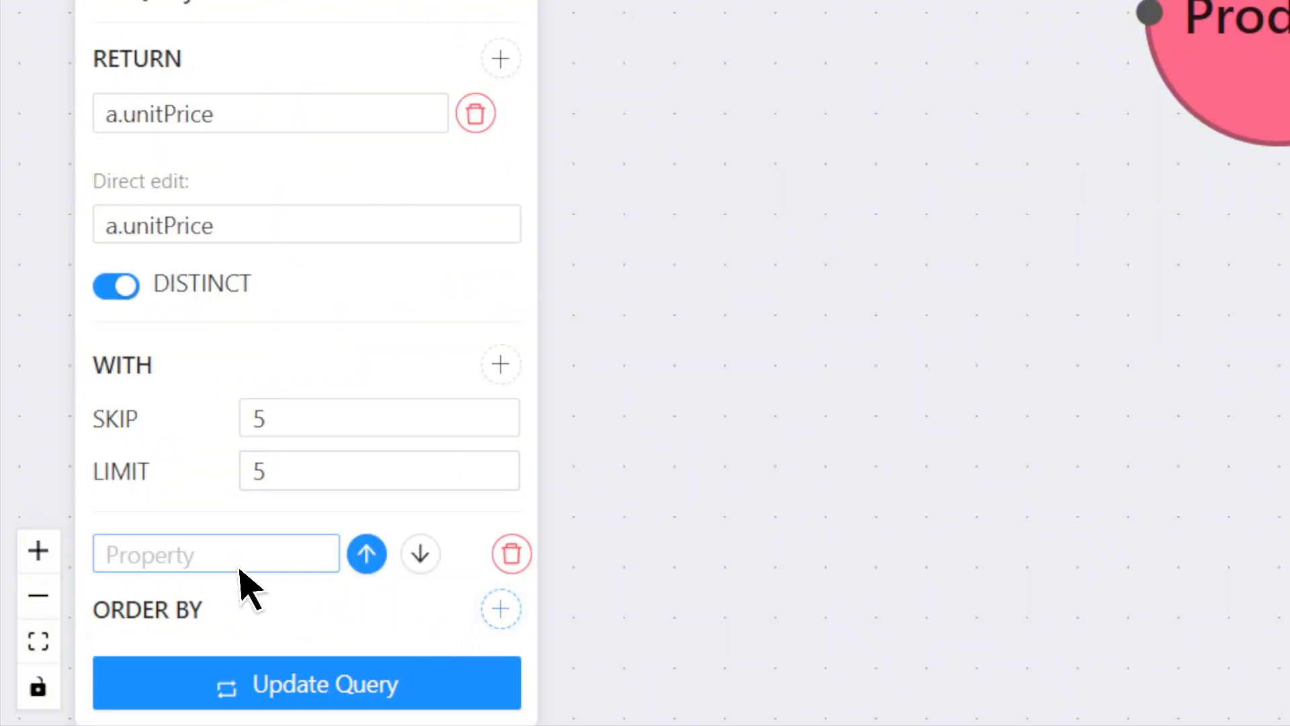
type("a.unti")
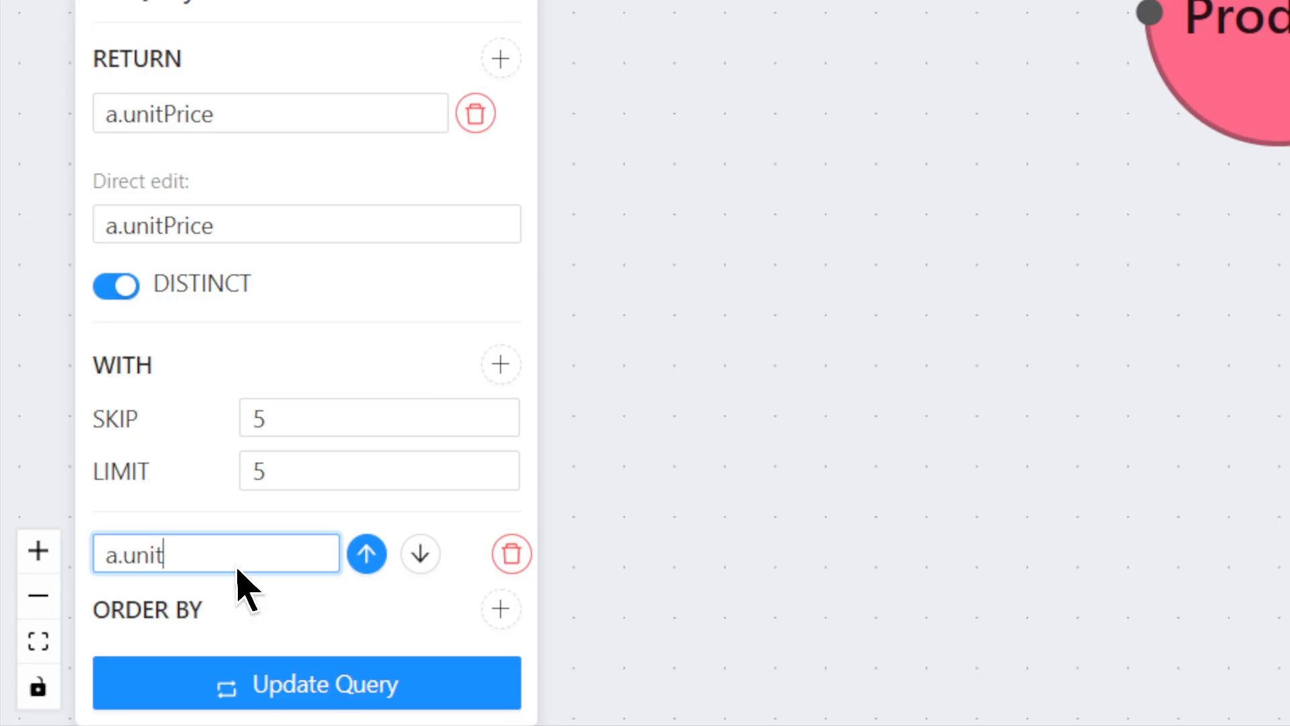
type("Price")
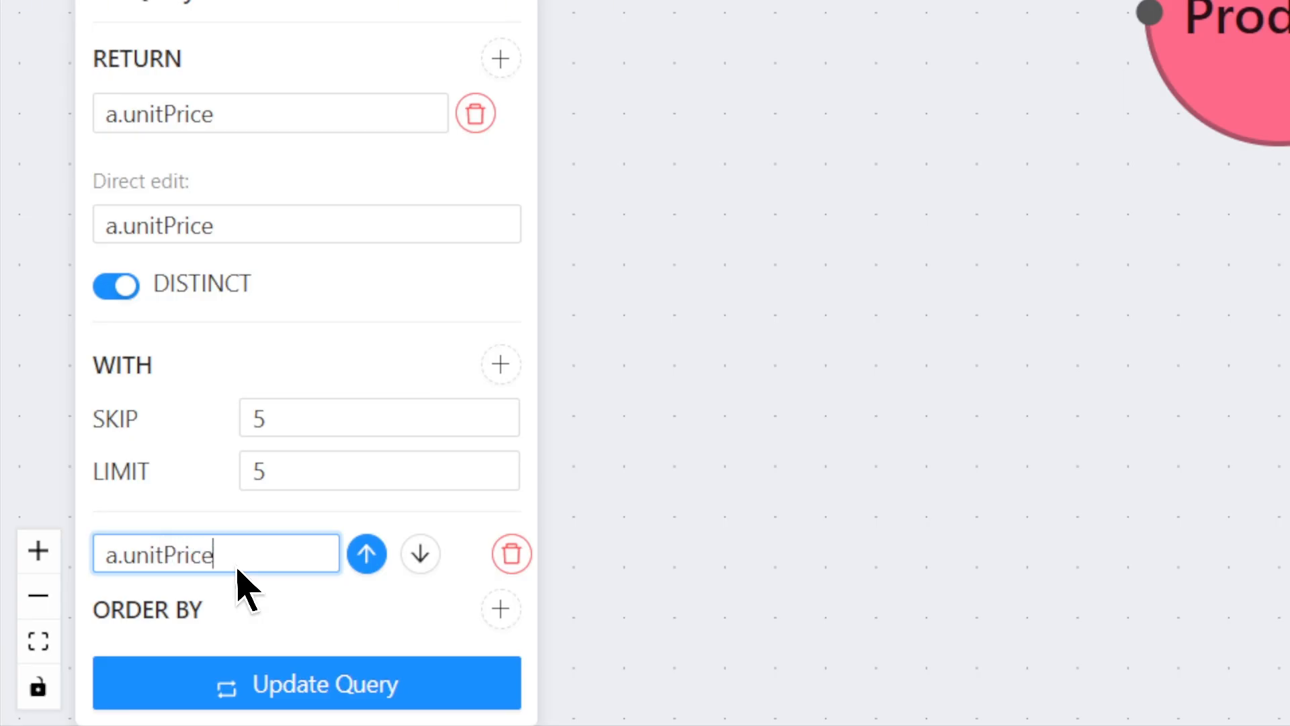
left_click(353, 558)
left_click(407, 557)
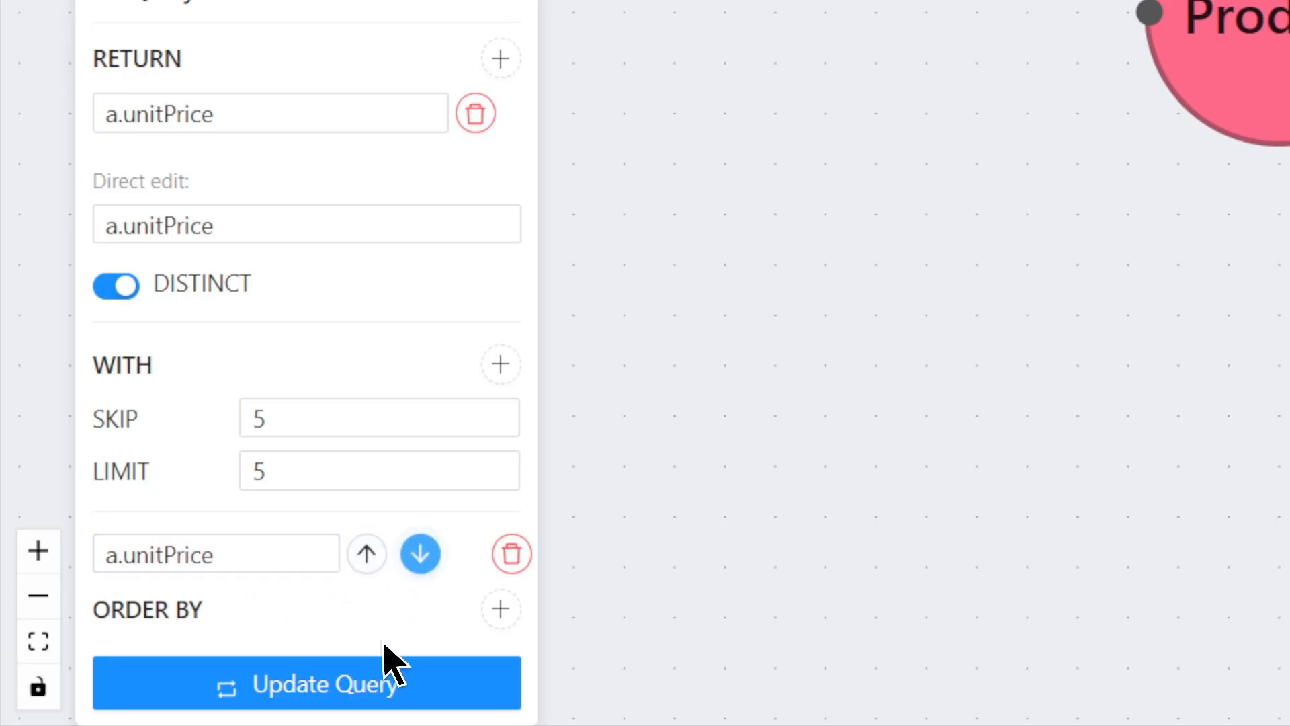
Update the Cypher query with the control settings, run it and look through the returned products.
left_click(366, 692)
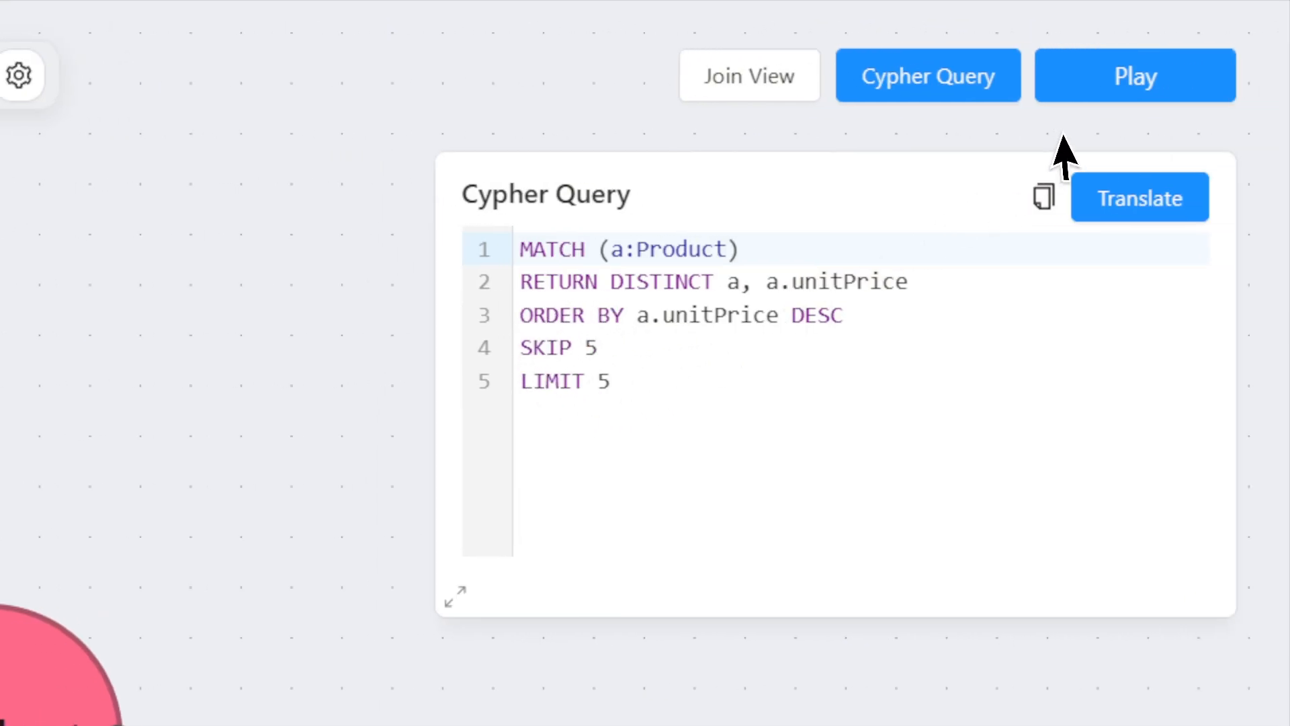
left_click(1164, 92)
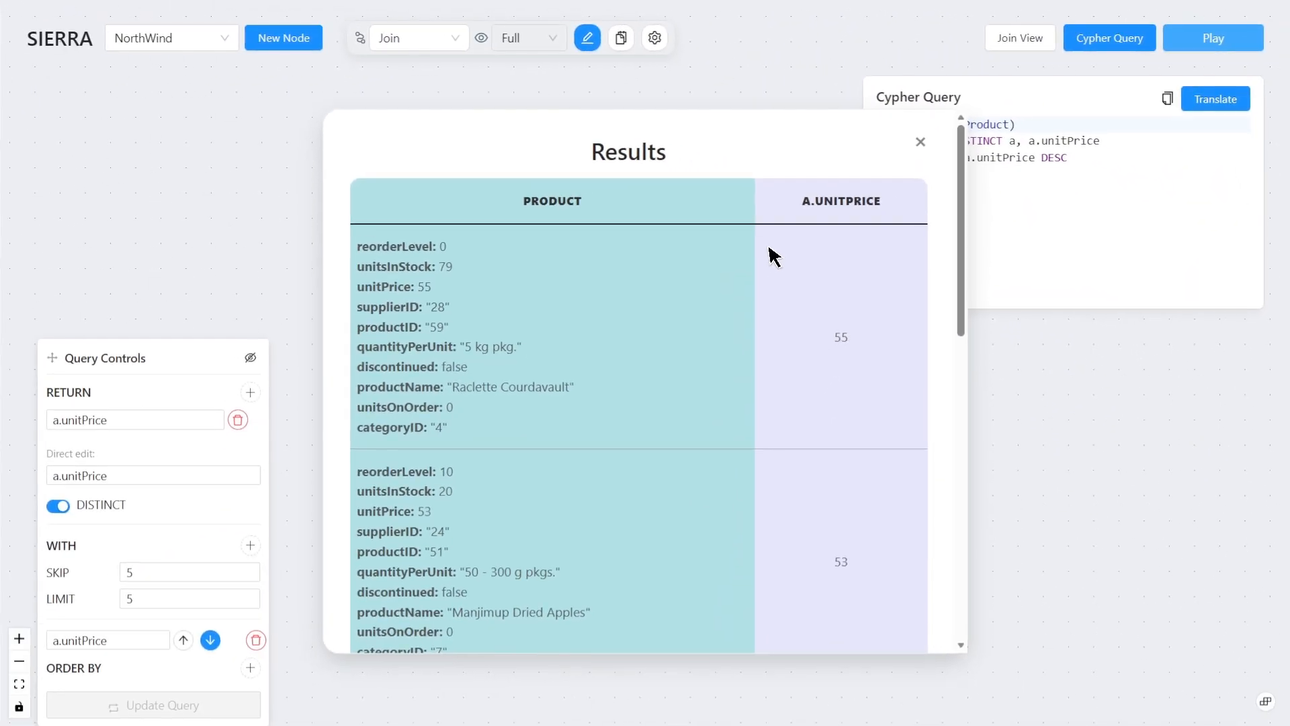
scroll(743, 289, "down", 8)
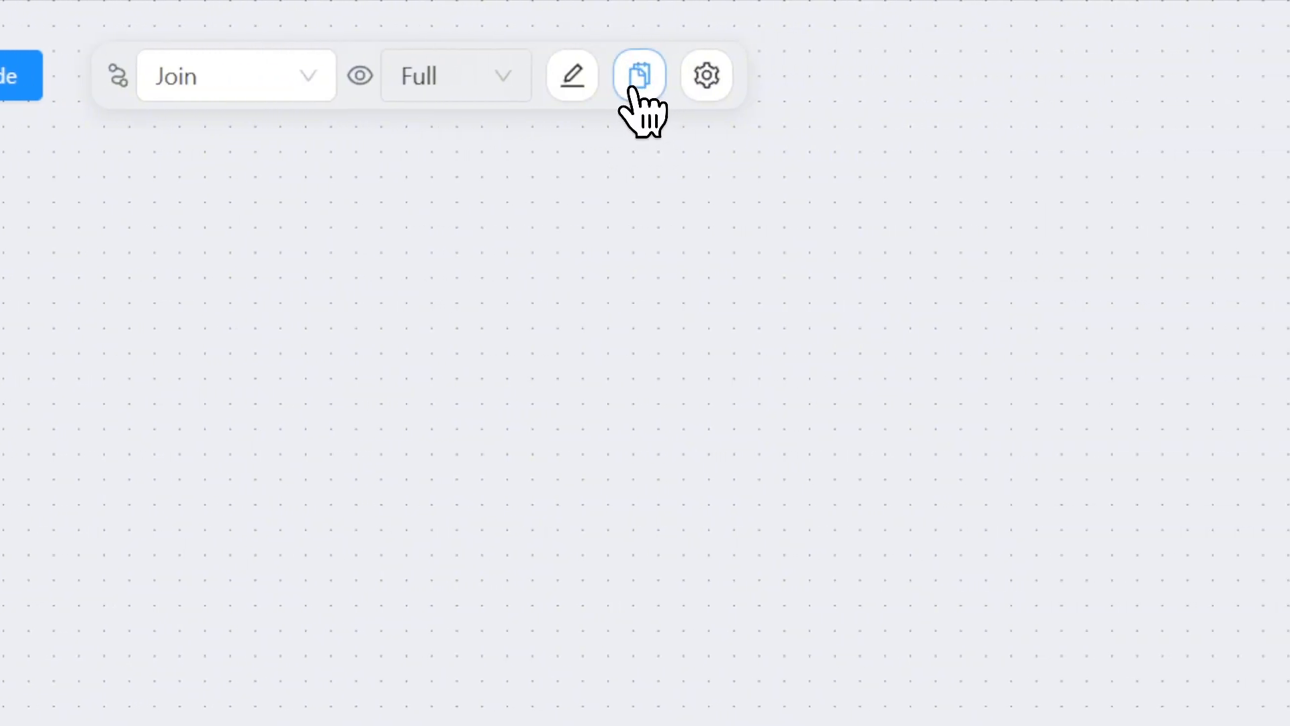
Open the Query Clipboard and examine the executed queries, their timestamps and the starred list.
left_click(635, 91)
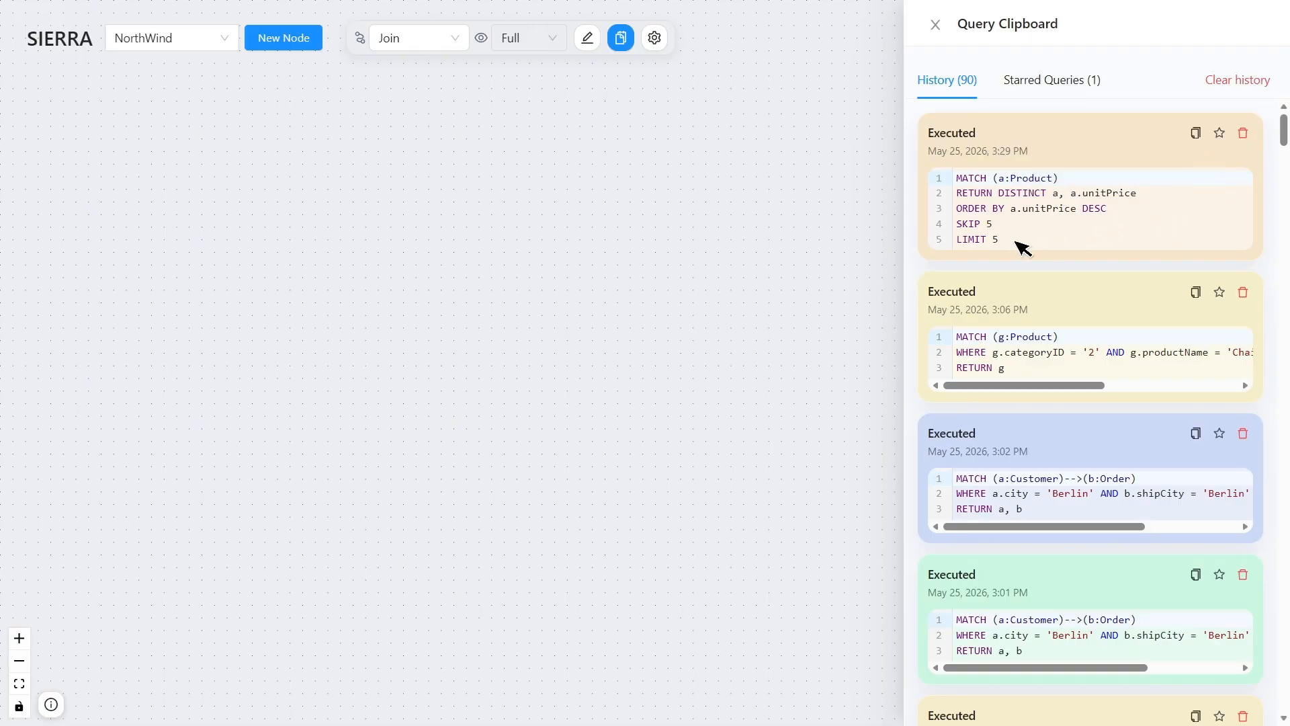
left_click_drag(1001, 242, 948, 184)
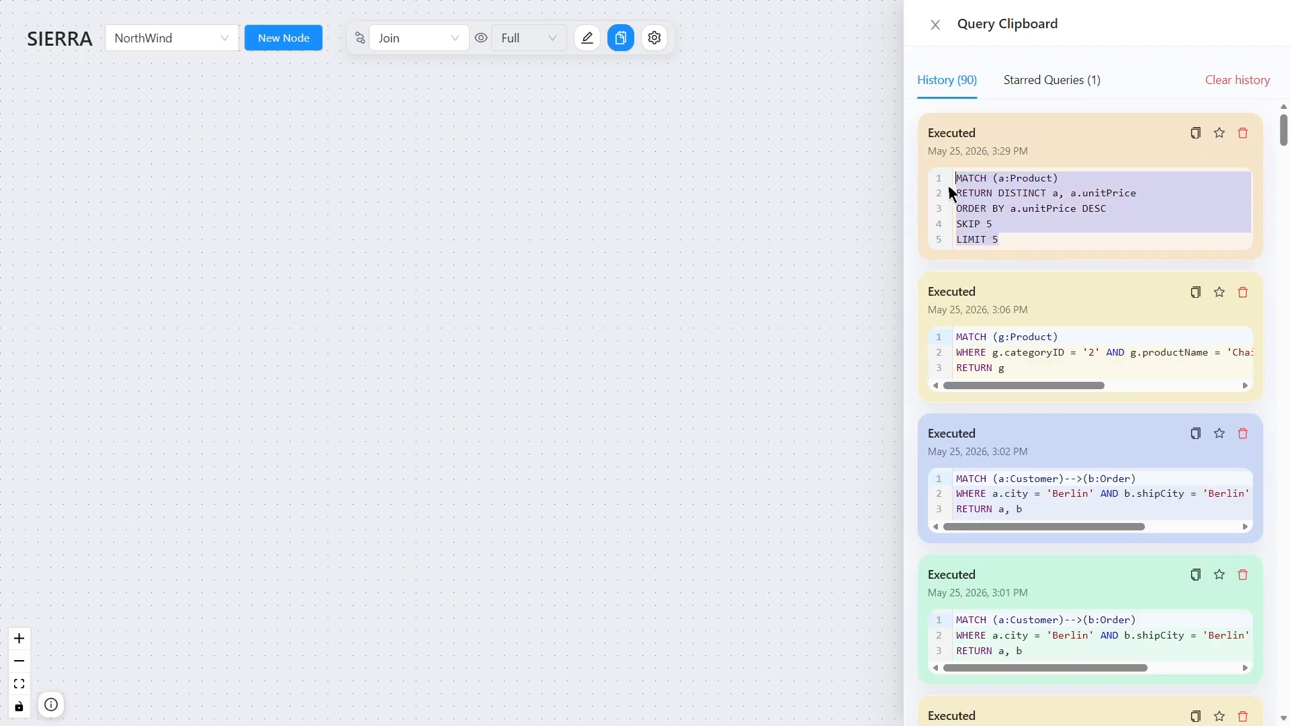
left_click(1001, 243)
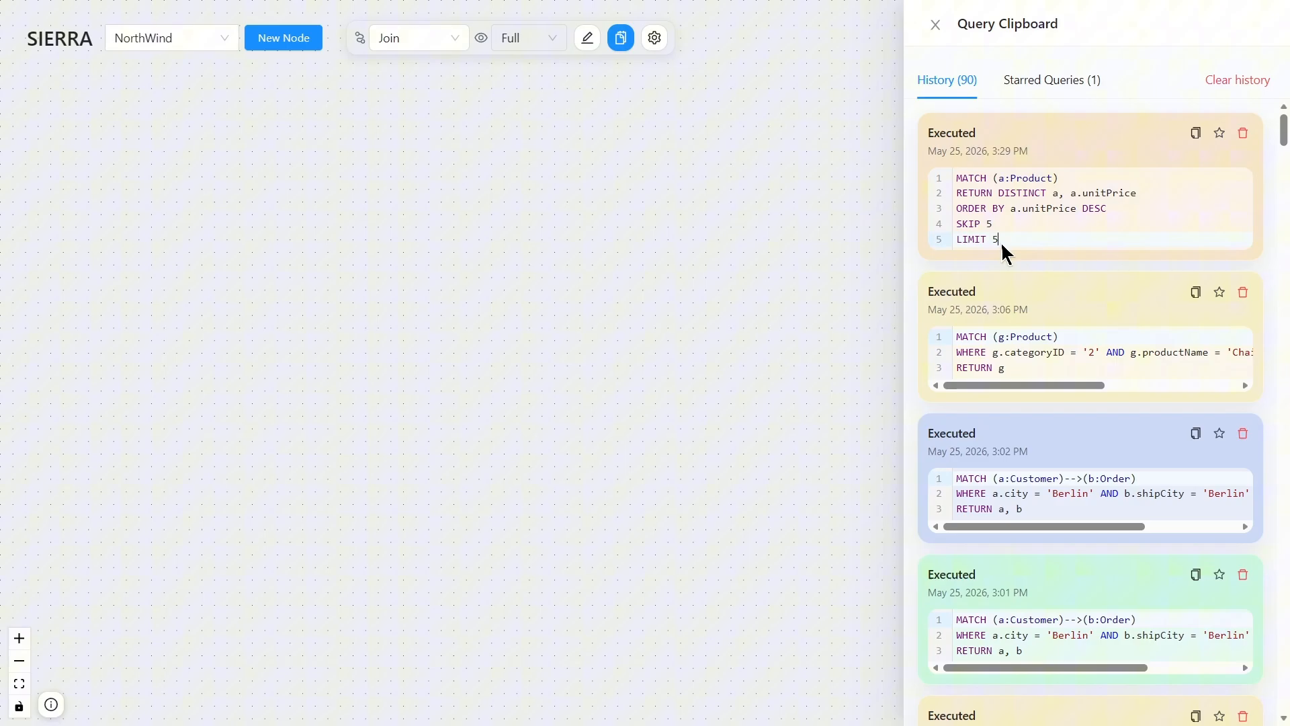
left_click_drag(922, 309, 1015, 309)
left_click(990, 311)
left_click(1035, 96)
left_click(950, 83)
Restore the most recent Product query from the history, and restore the Customer to Order query executed at 3:02 PM.
left_click(1194, 138)
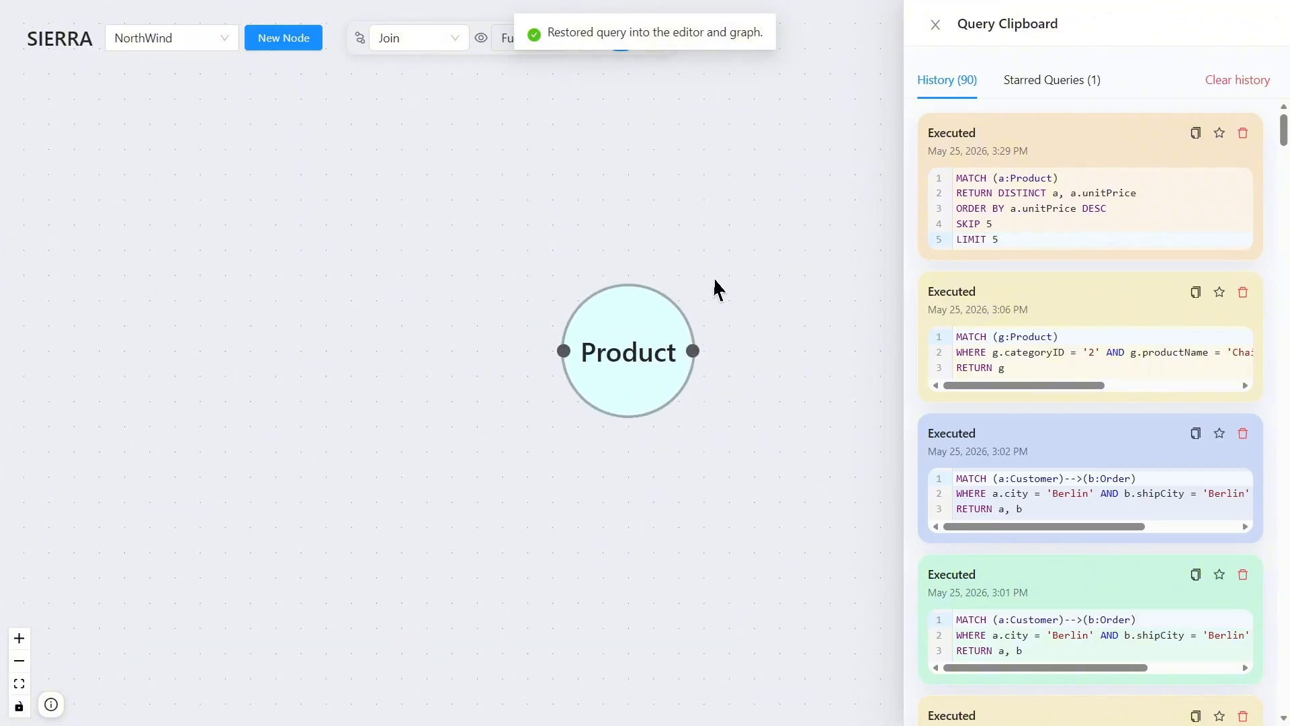
scroll(1026, 354, "down", 1)
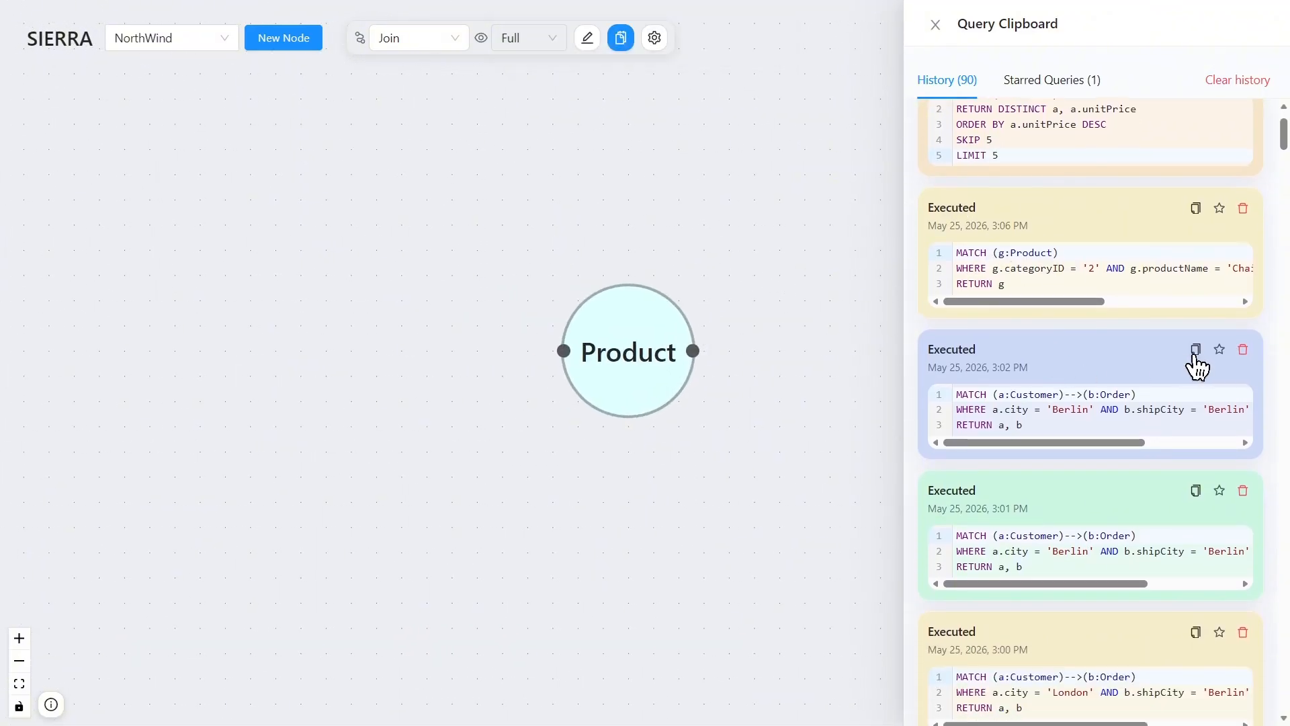
left_click(1195, 350)
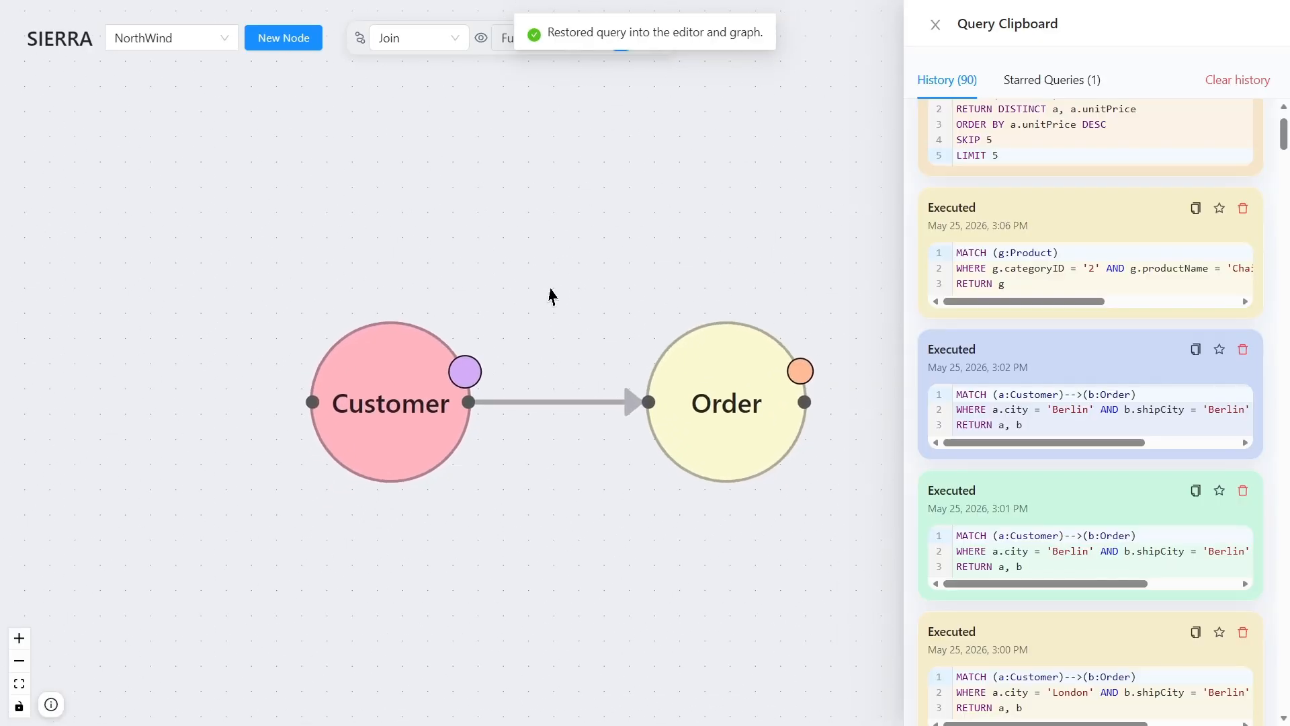
scroll(1011, 245, "up", 1)
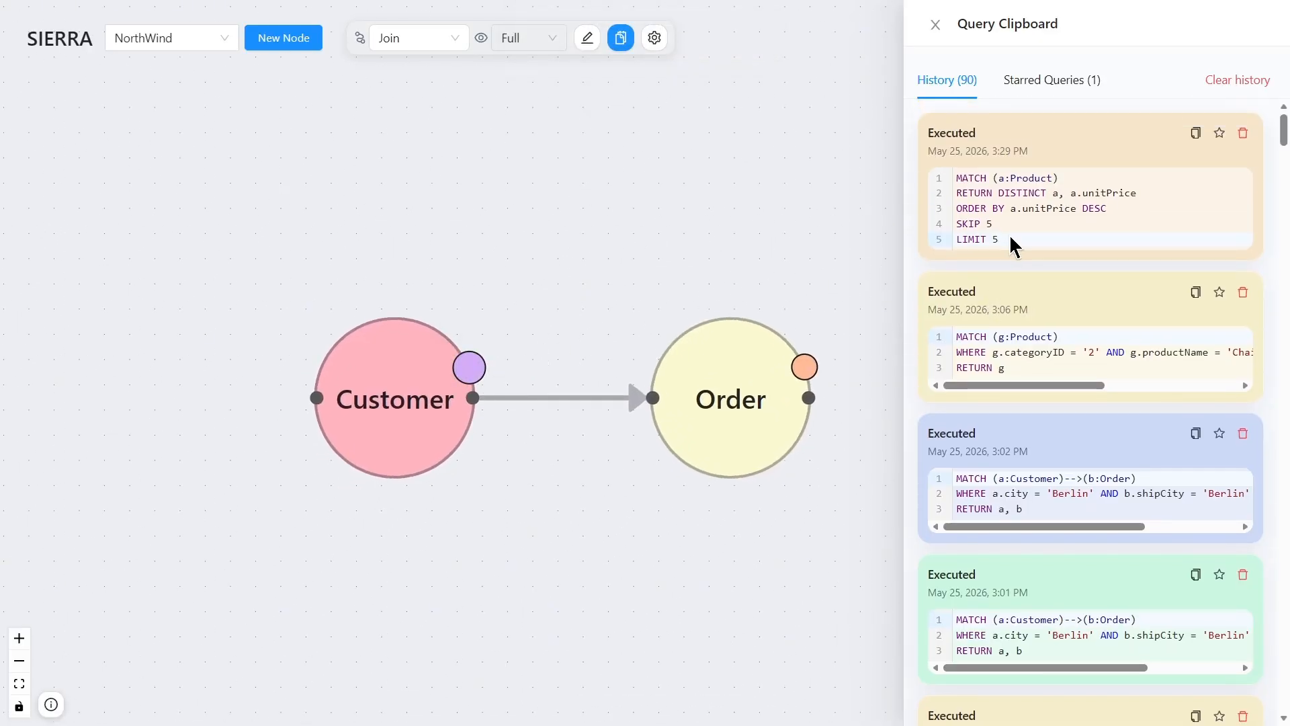
Restore the starred Product to Category query into the graph and browse the older entries in the query history.
left_click(1045, 84)
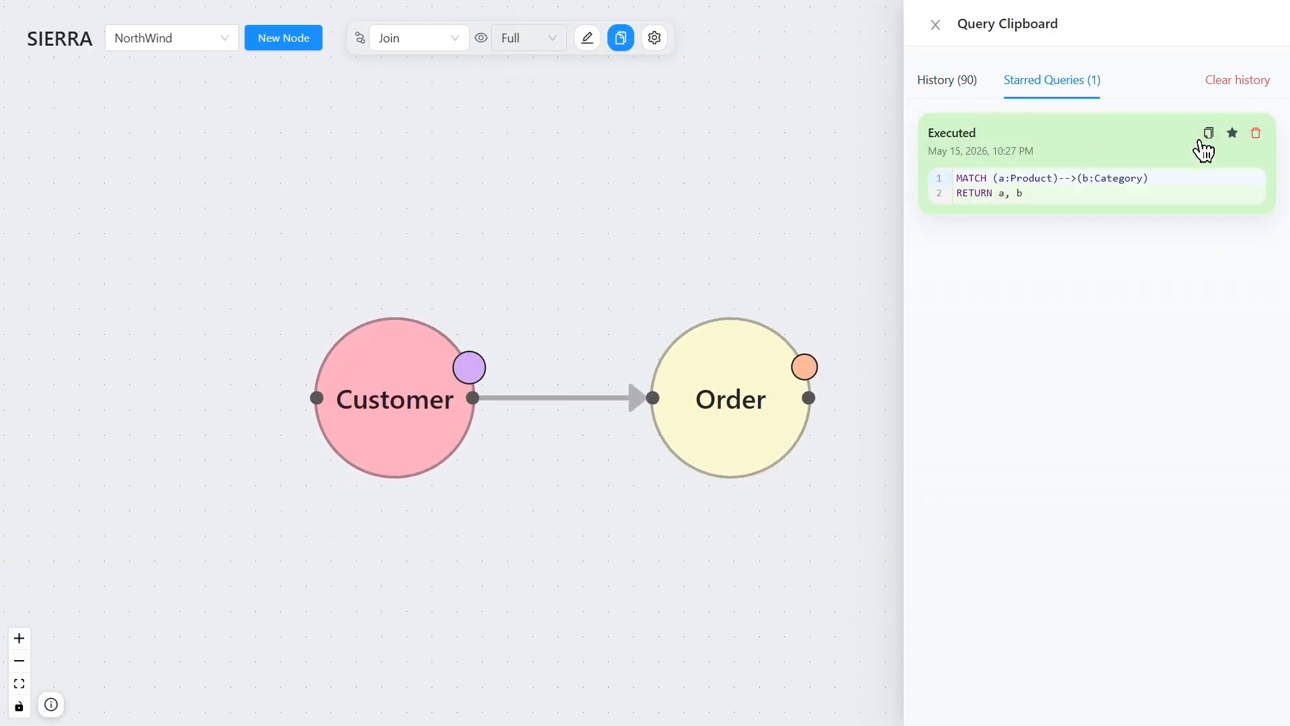
left_click(1208, 134)
left_click(957, 83)
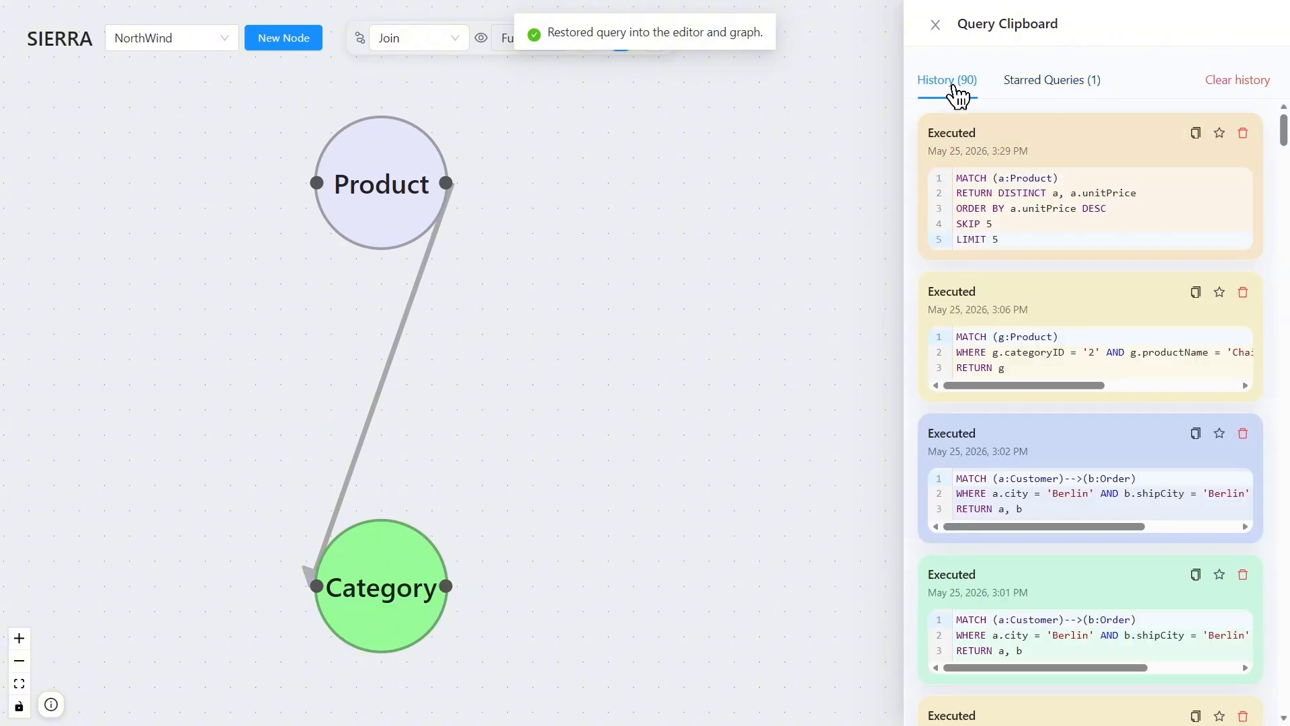
scroll(1144, 347, "down", 3)
scroll(1145, 347, "down", 5)
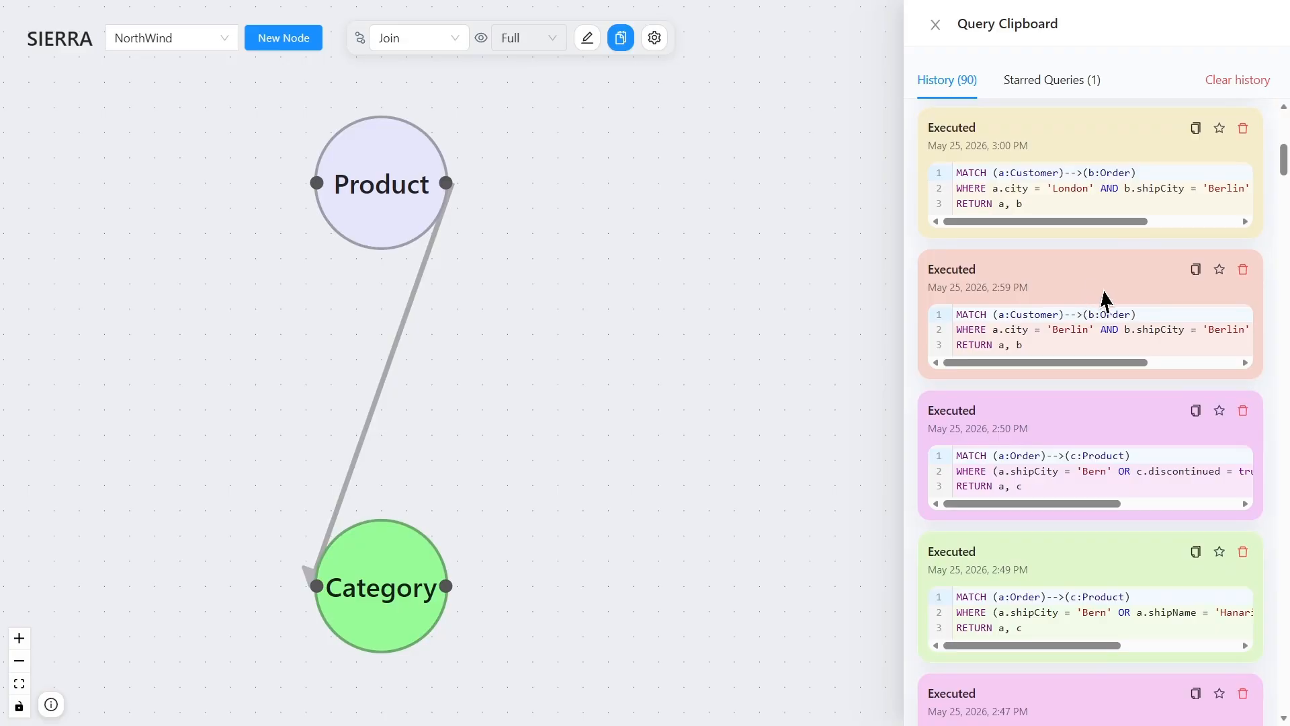
scroll(1105, 294, "up", 8)
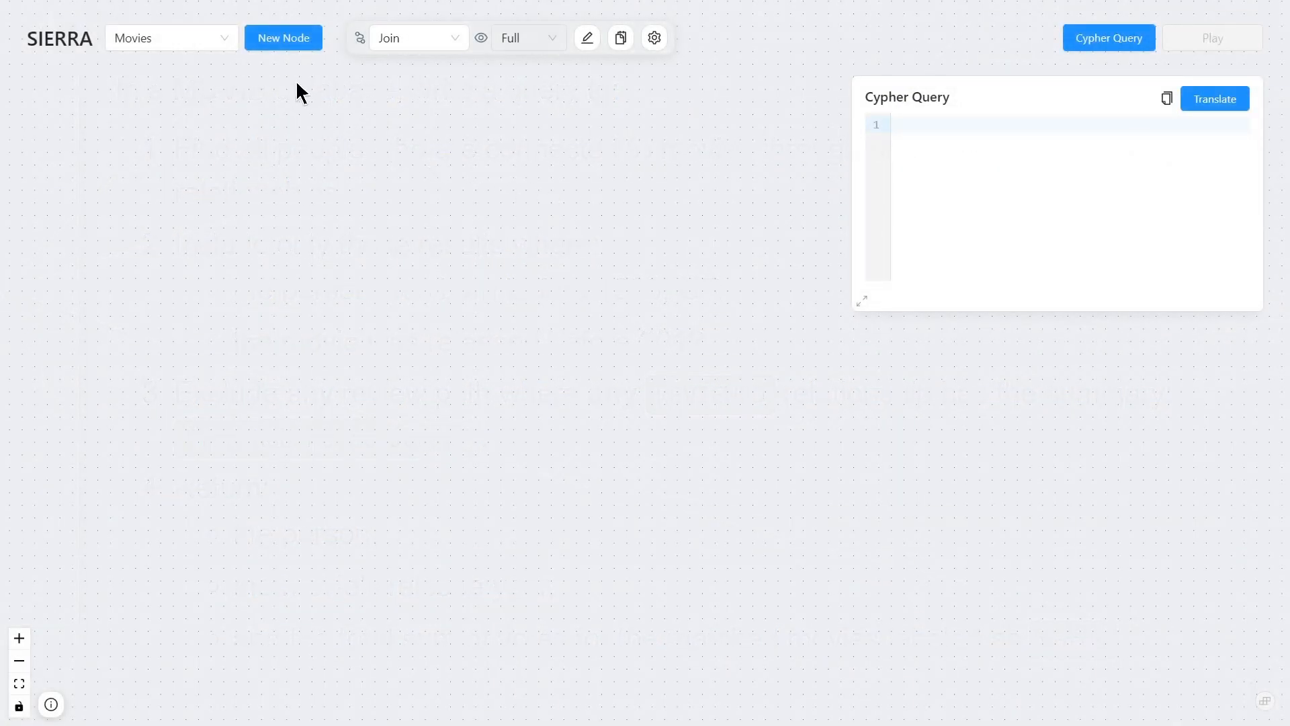
Add a Person node to the Movies graph and connect it to a Movie node as its target.
left_click(288, 44)
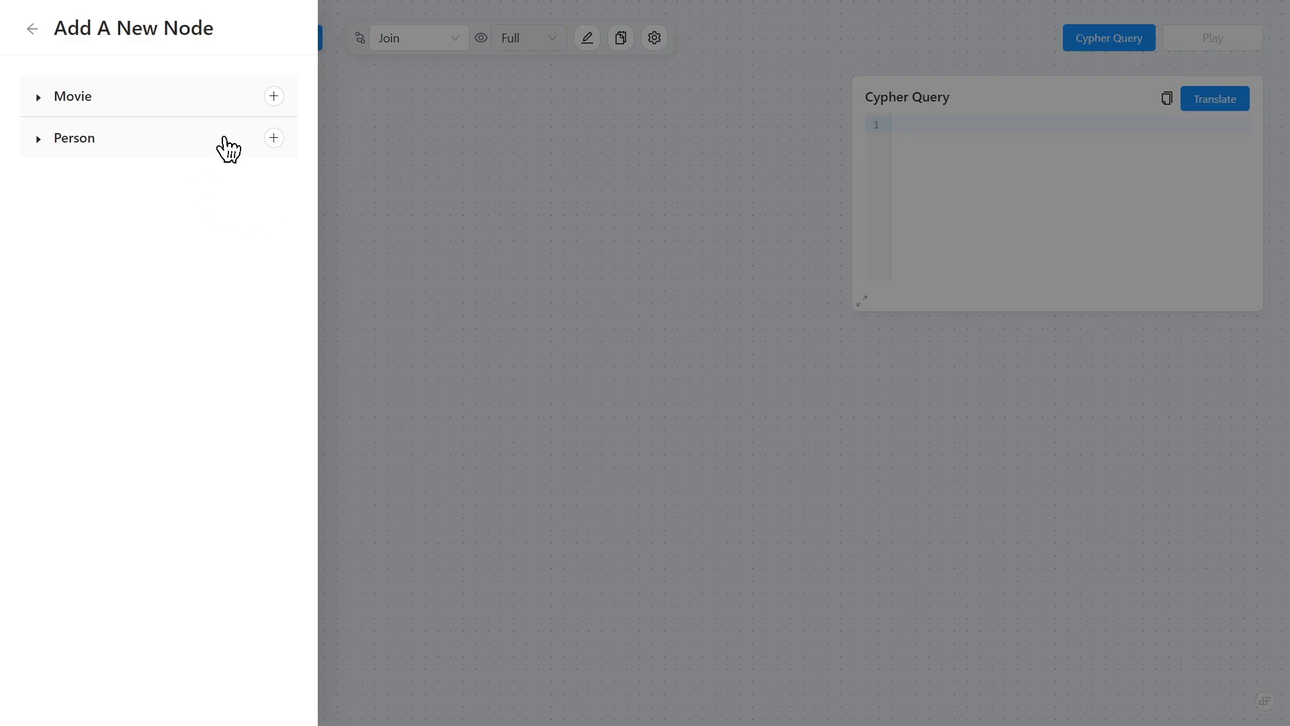
left_click(223, 137)
left_click(274, 137)
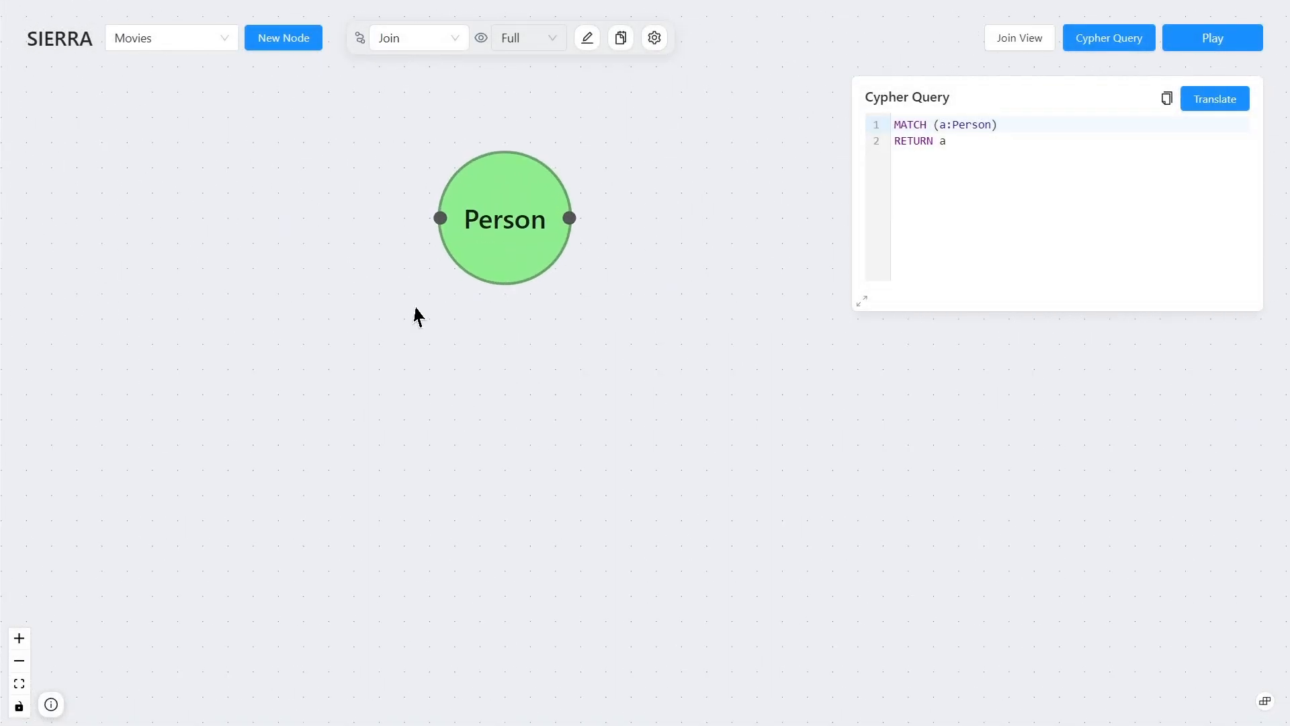
left_click(449, 305)
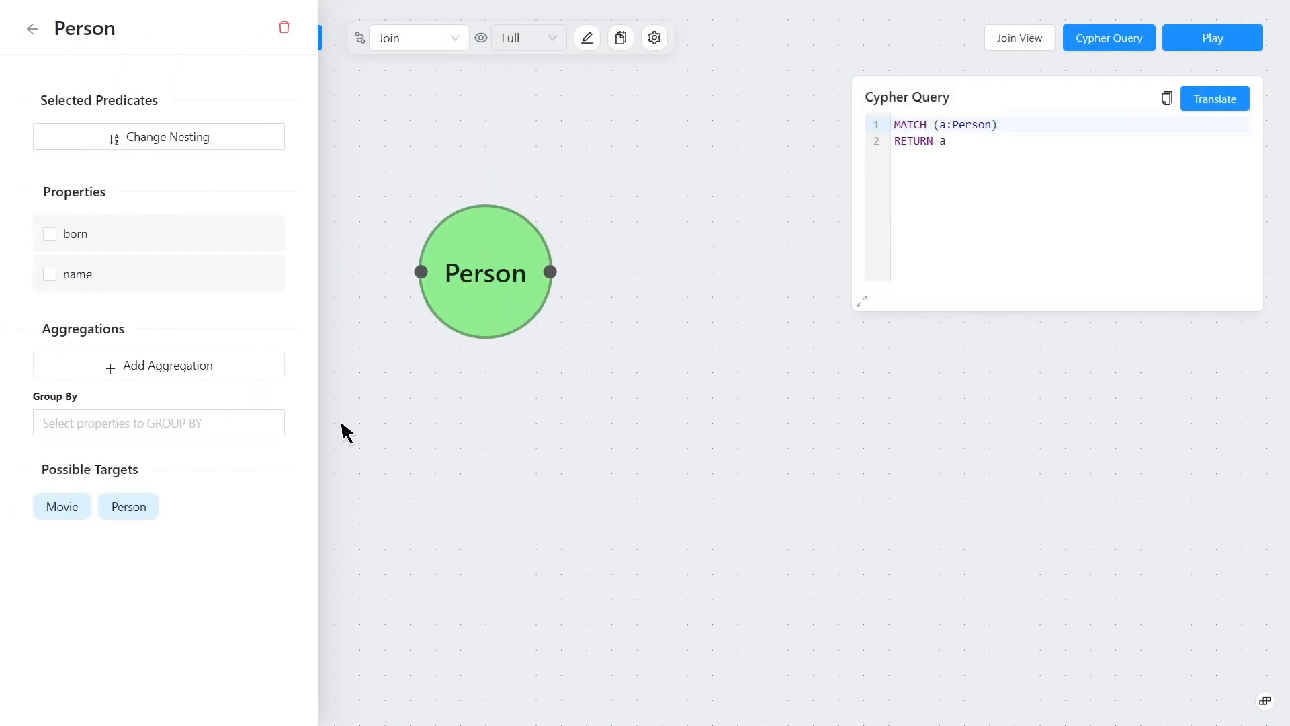
left_click(59, 516)
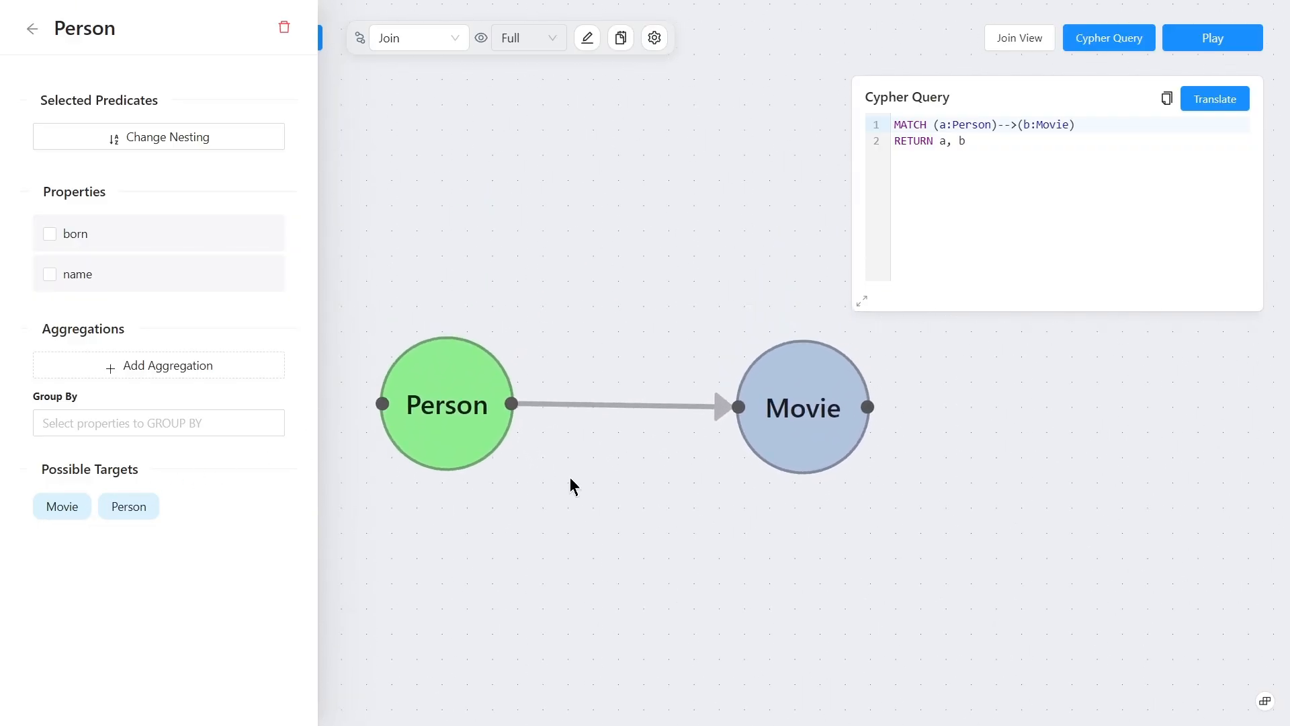
Set the relationship type between Person and Movie to REVIEWED.
left_click(584, 413)
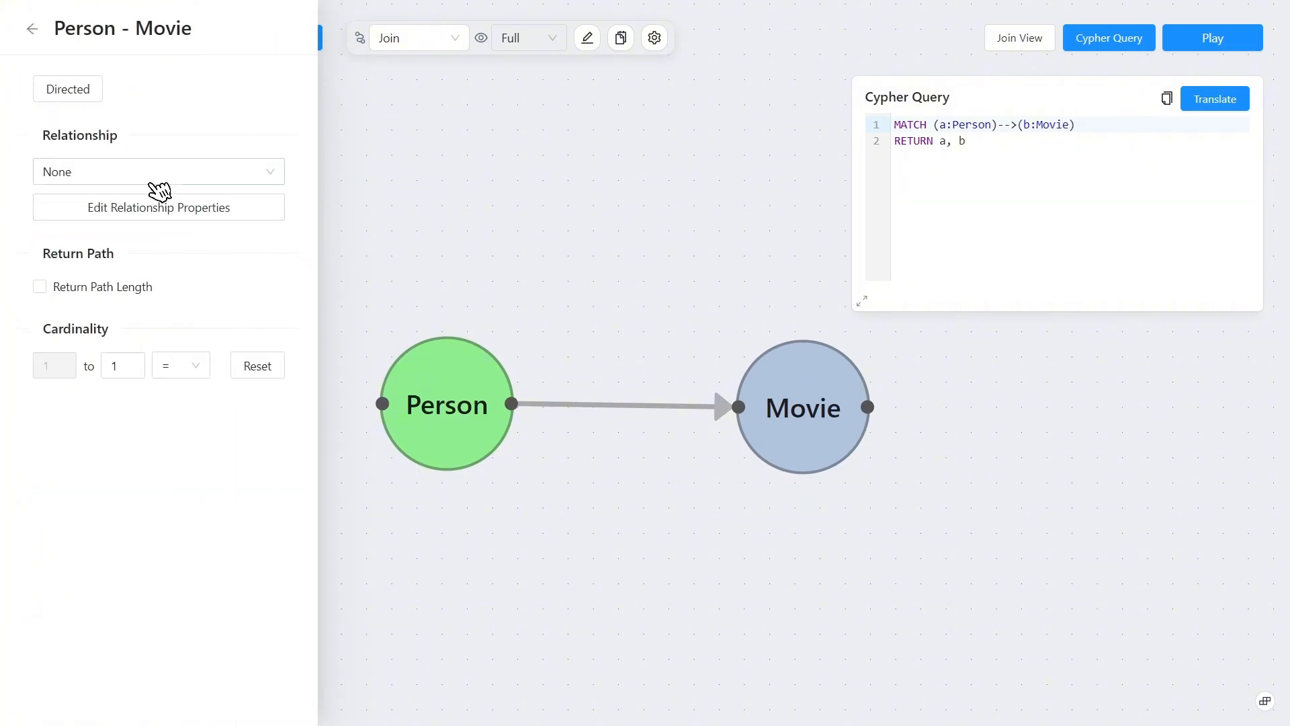
left_click(155, 220)
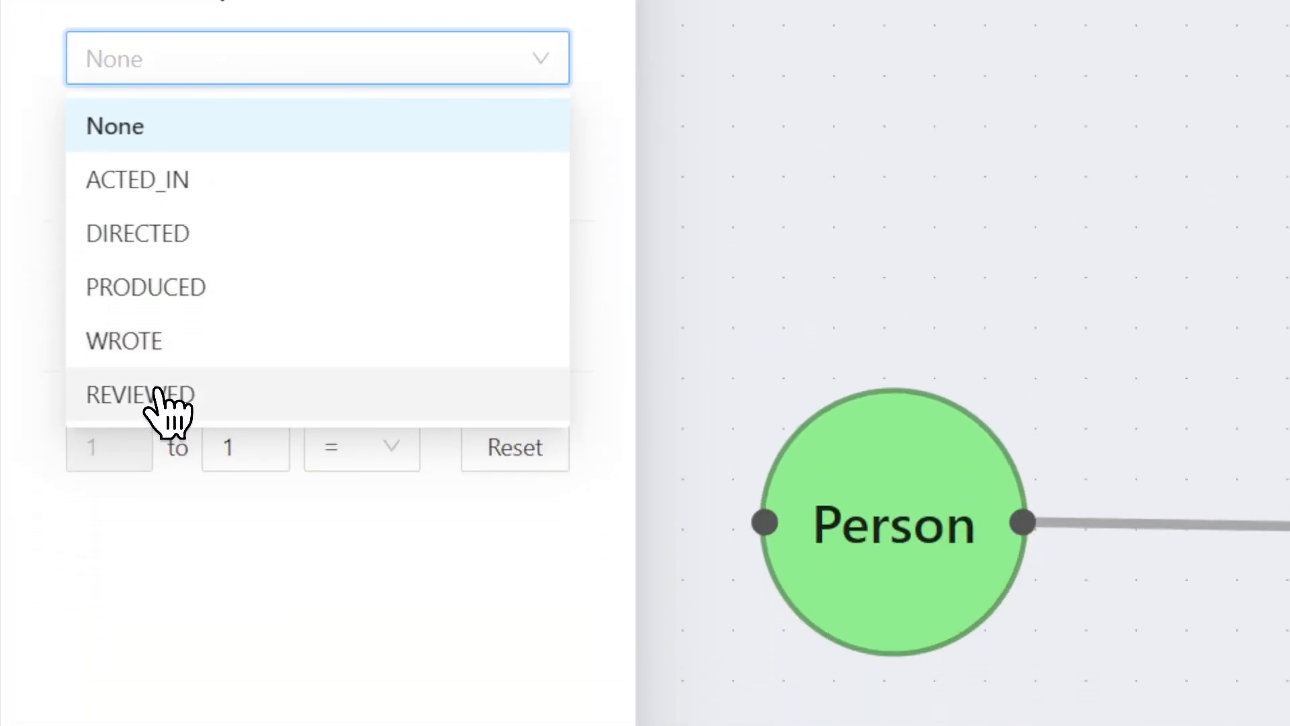
left_click(97, 418)
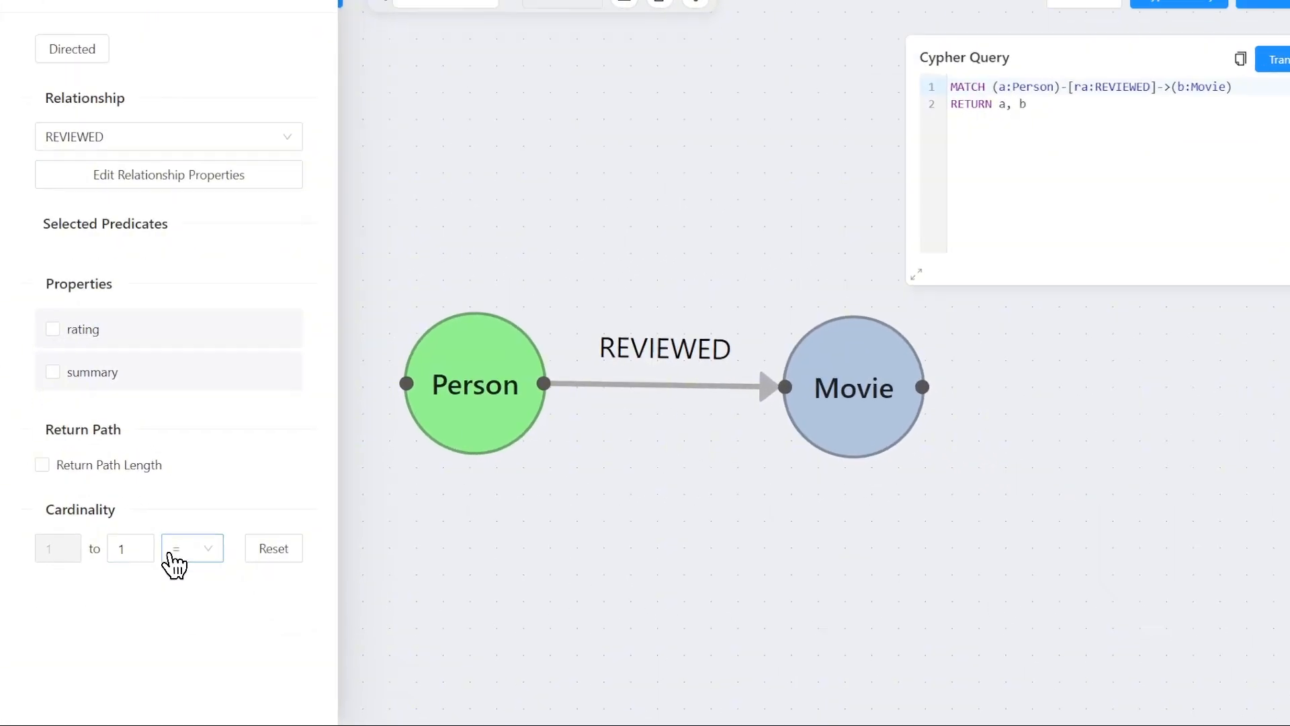
Set the REVIEWED relationship's cardinality to a range of 1 to 2.
left_click(169, 553)
left_click(185, 611)
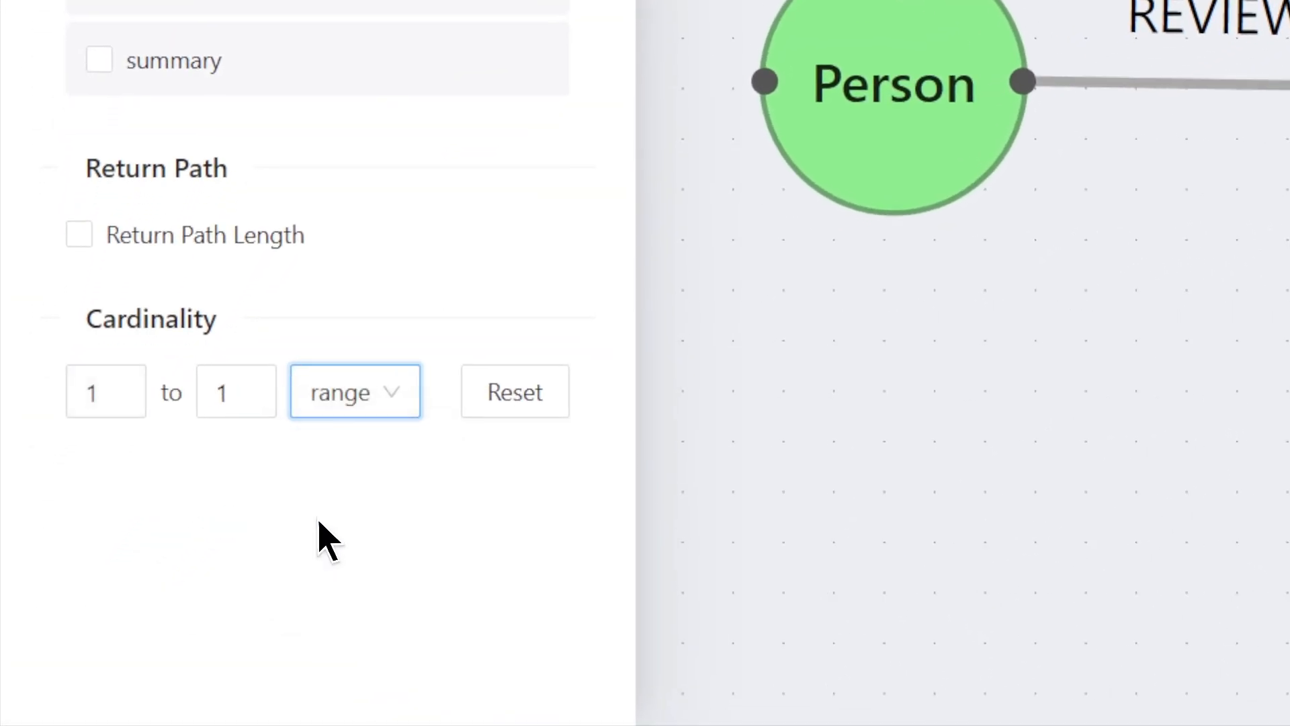
left_click(250, 386)
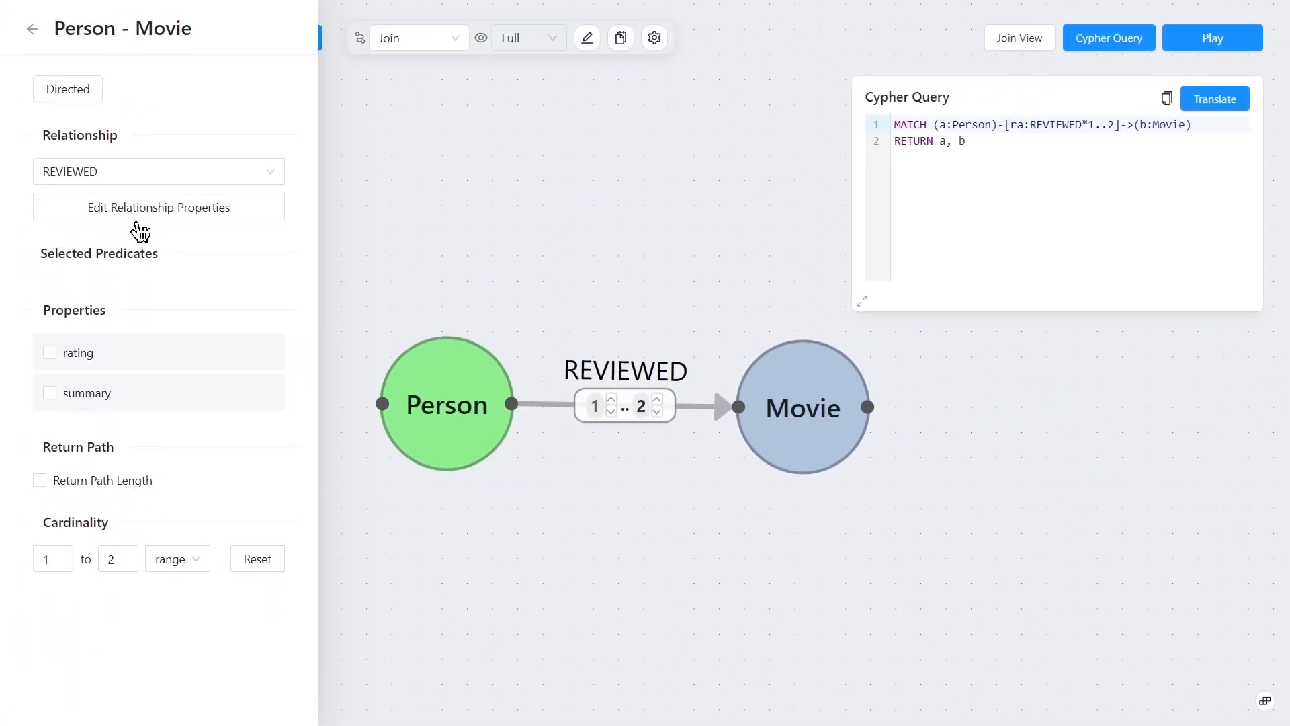
Add a property condition to the REVIEWED relationship requiring summary <> a value beginning "You had me at".
left_click(137, 219)
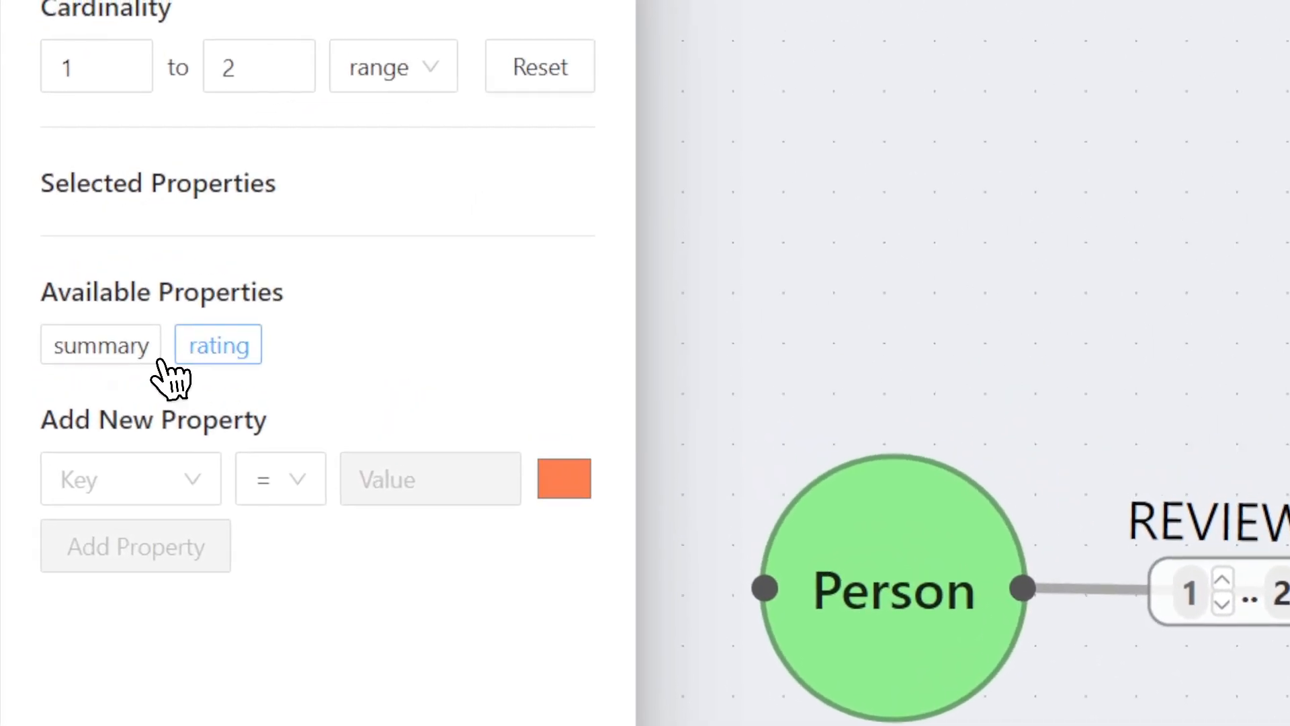
left_click(75, 285)
left_click(131, 356)
left_click(271, 703)
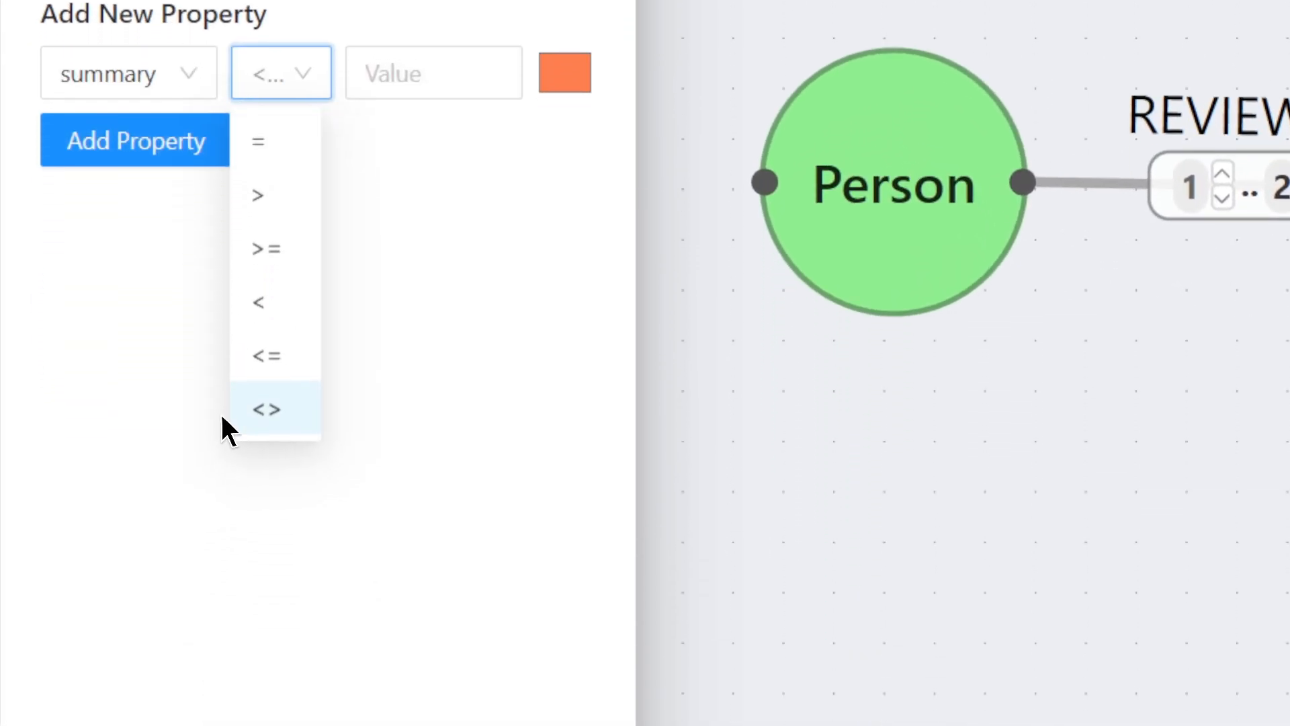
left_click(374, 387)
left_click(384, 411)
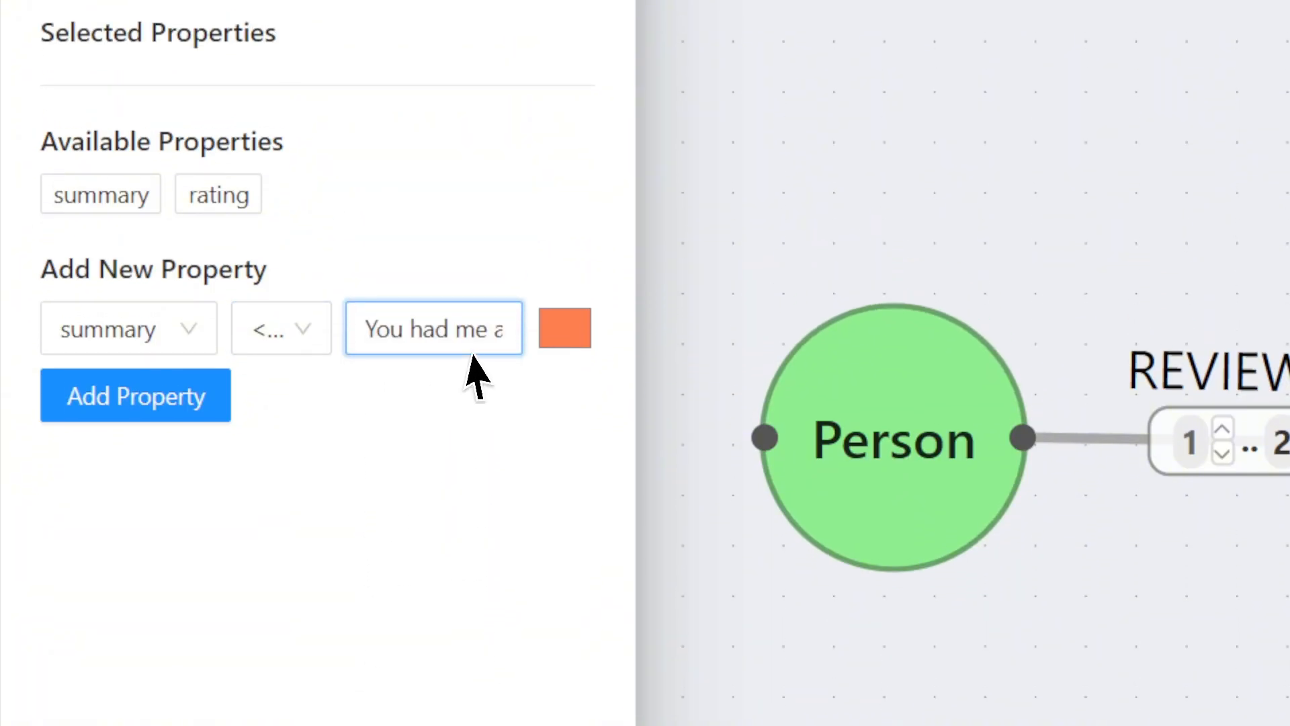
left_click(217, 418)
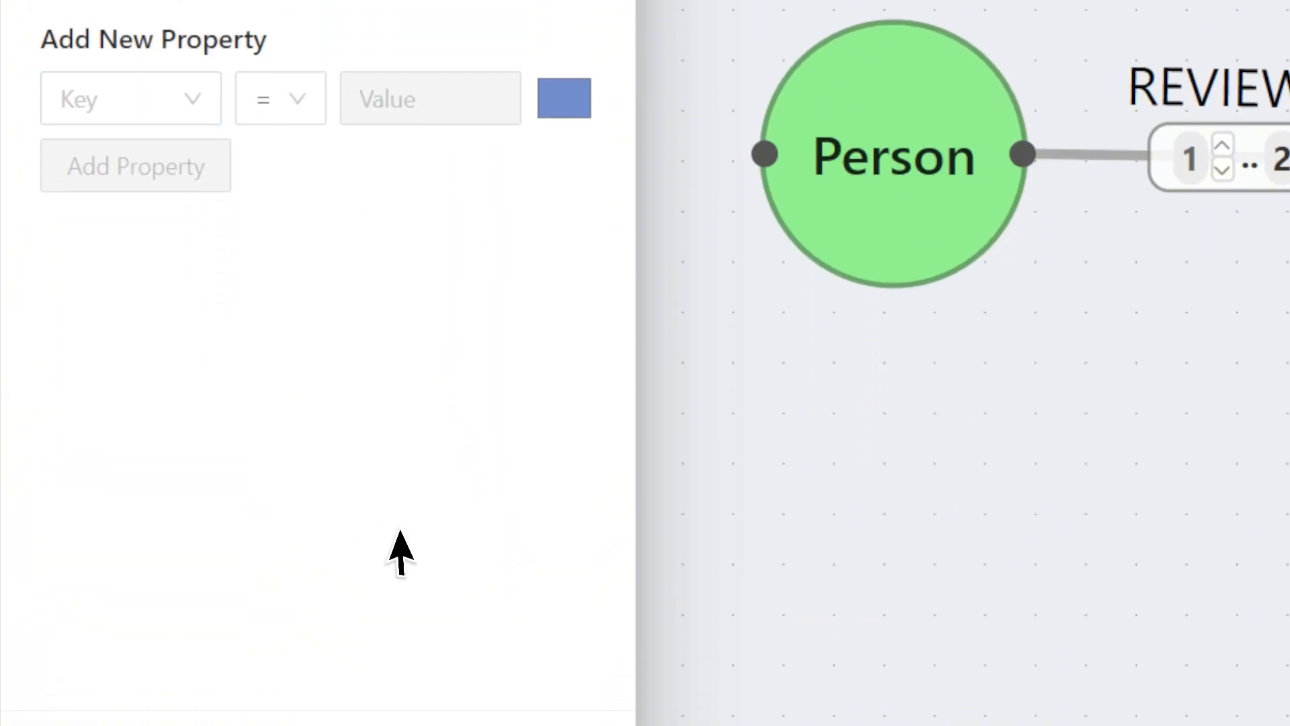
left_click(567, 685)
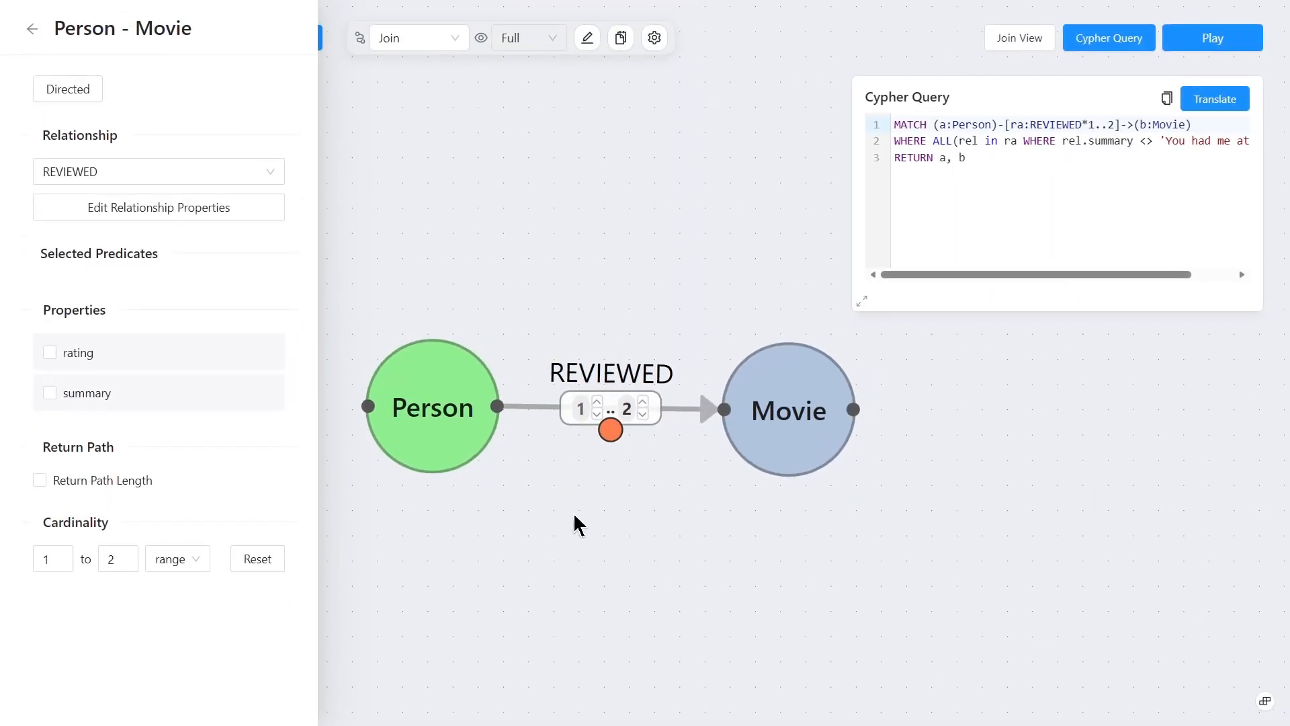
Add a predicate to the Person node requiring born < 1996.
left_click(458, 452)
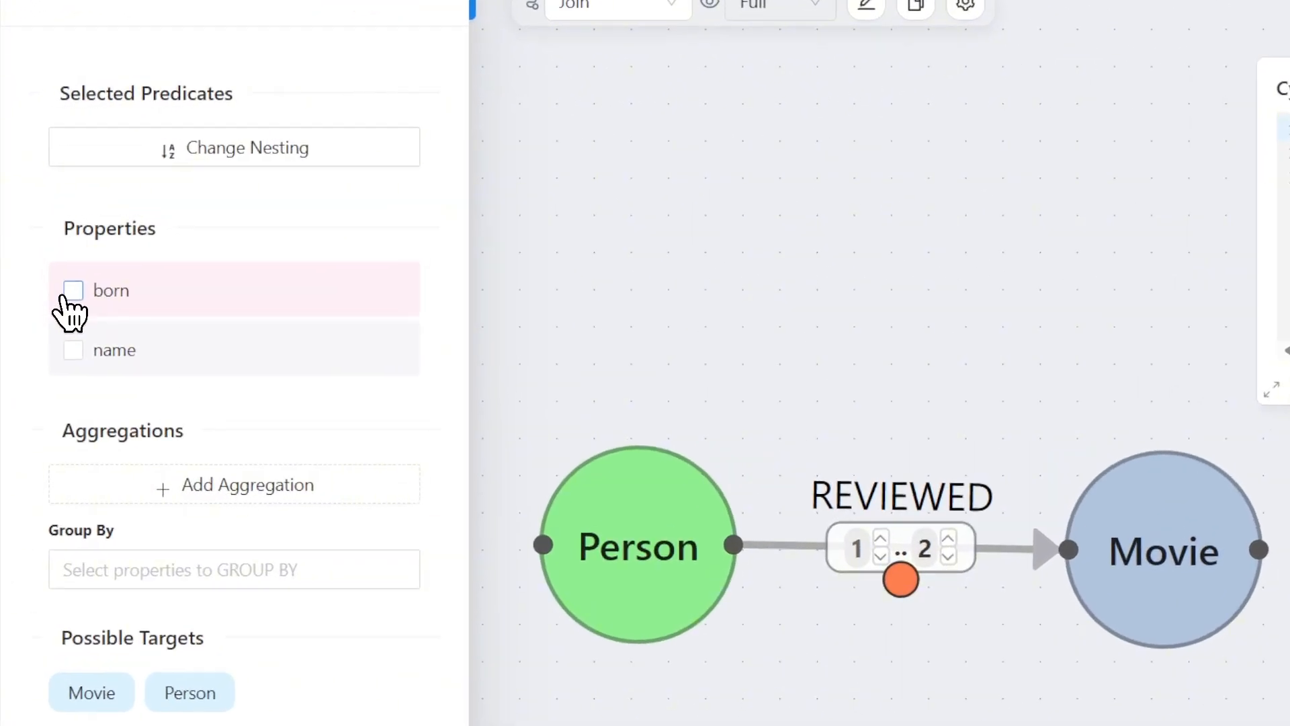
left_click(49, 240)
left_click(57, 198)
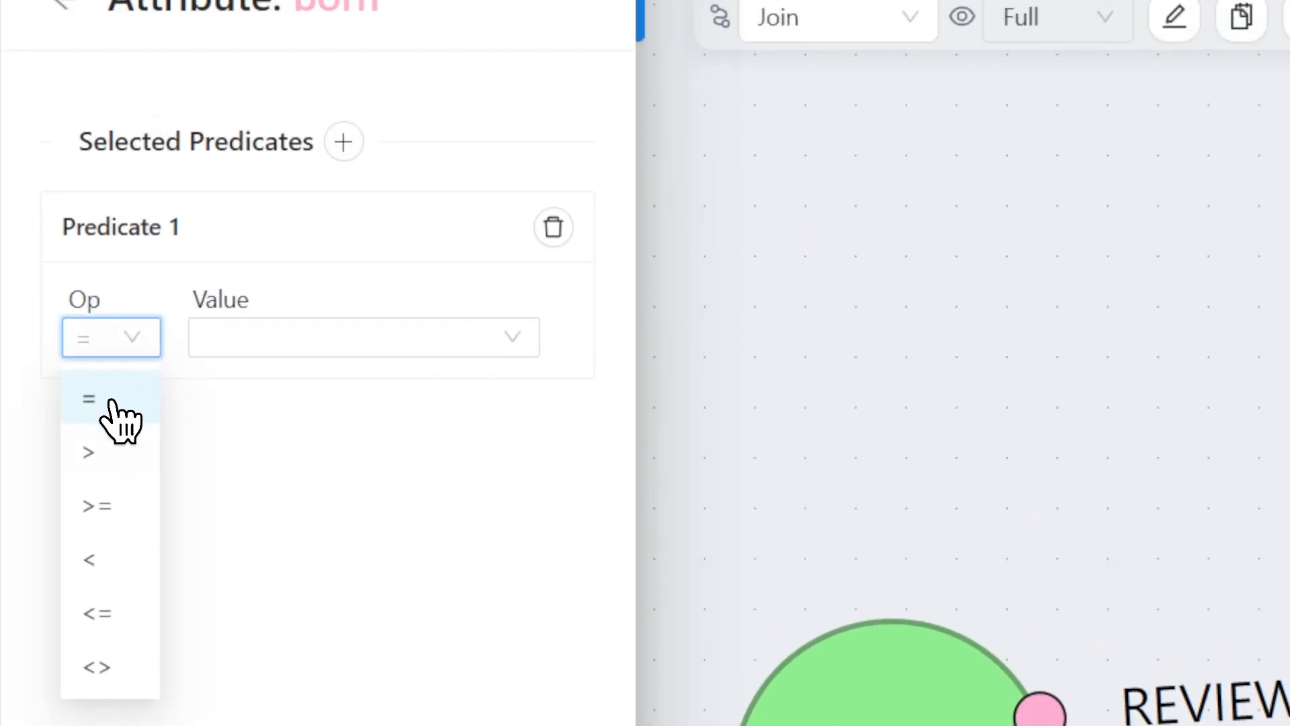
left_click(100, 378)
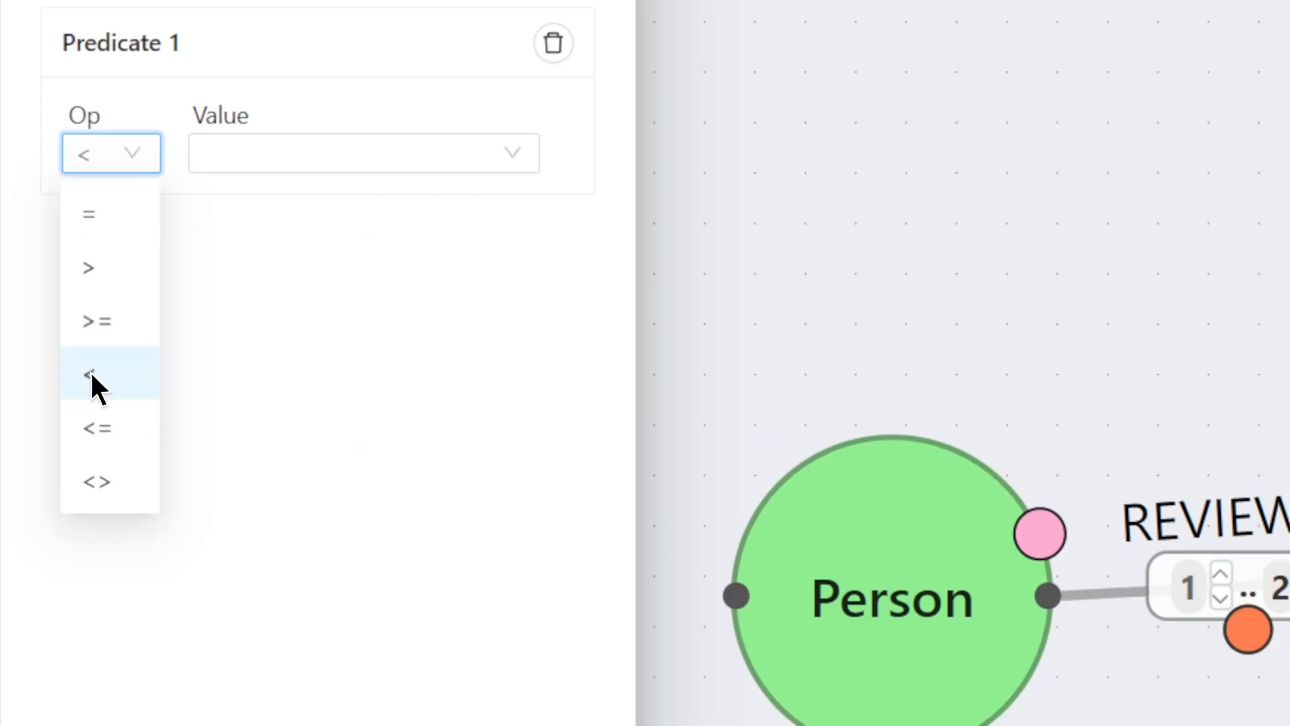
left_click(253, 164)
type("1996")
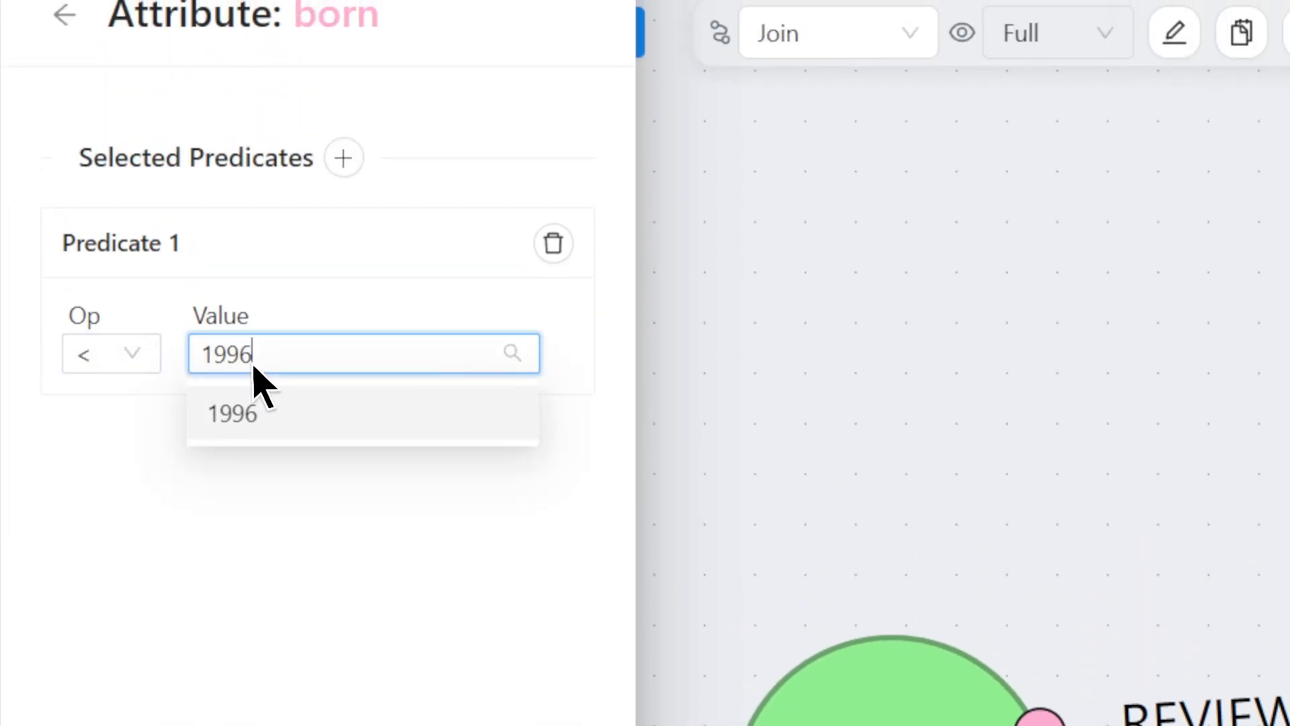
left_click(202, 413)
left_click(35, 23)
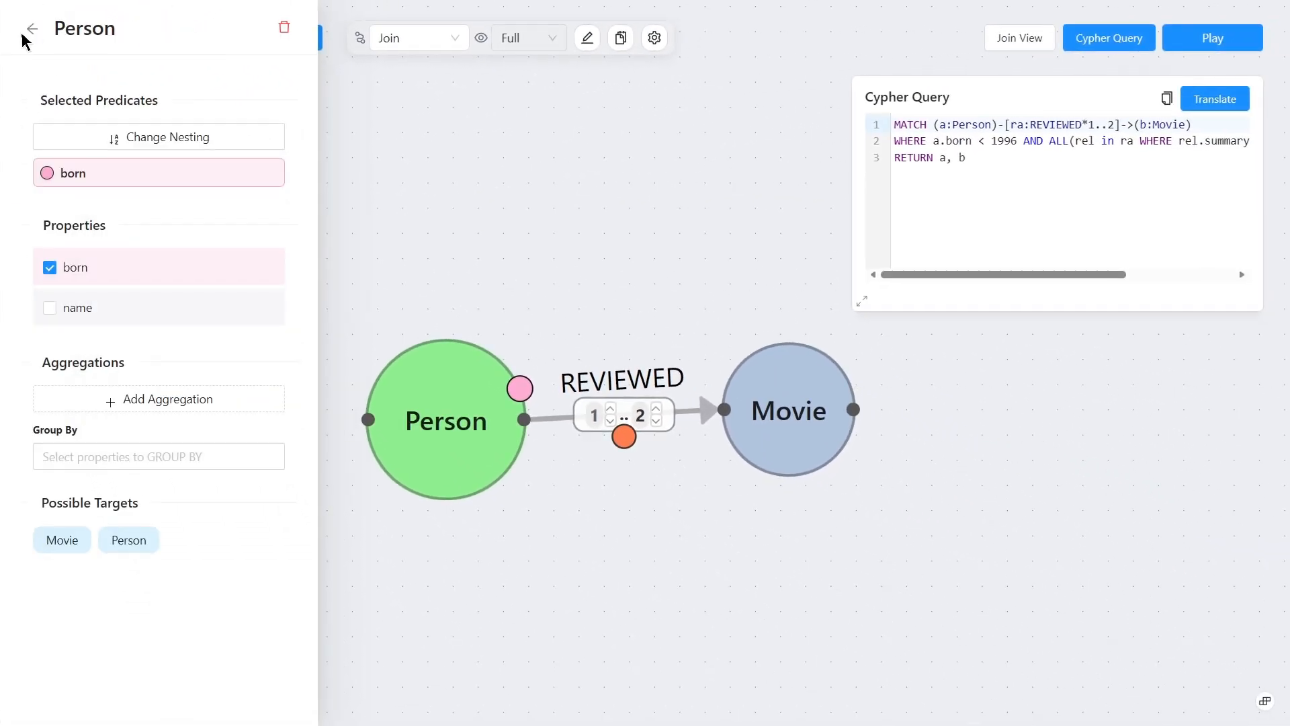
left_click(35, 23)
Add a predicate to the Movie node requiring released < 2012.
left_click_drag(853, 444, 878, 453)
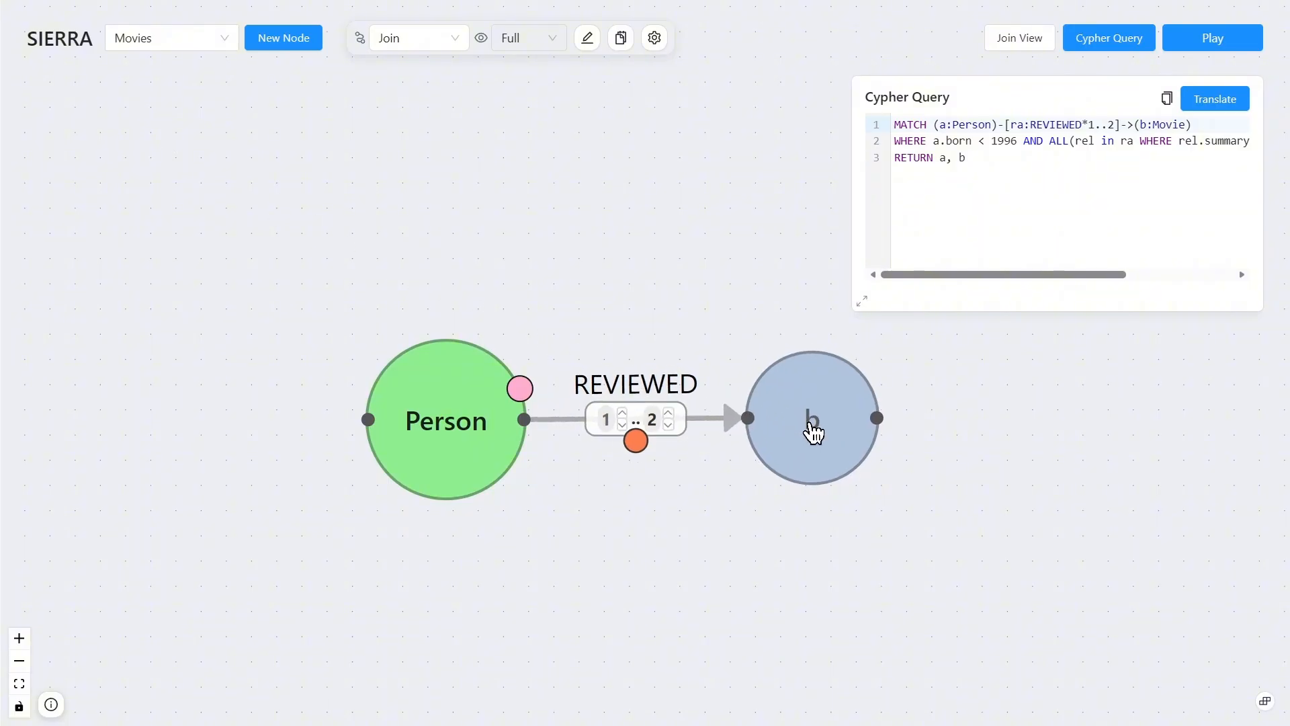
left_click(813, 432)
left_click(57, 356)
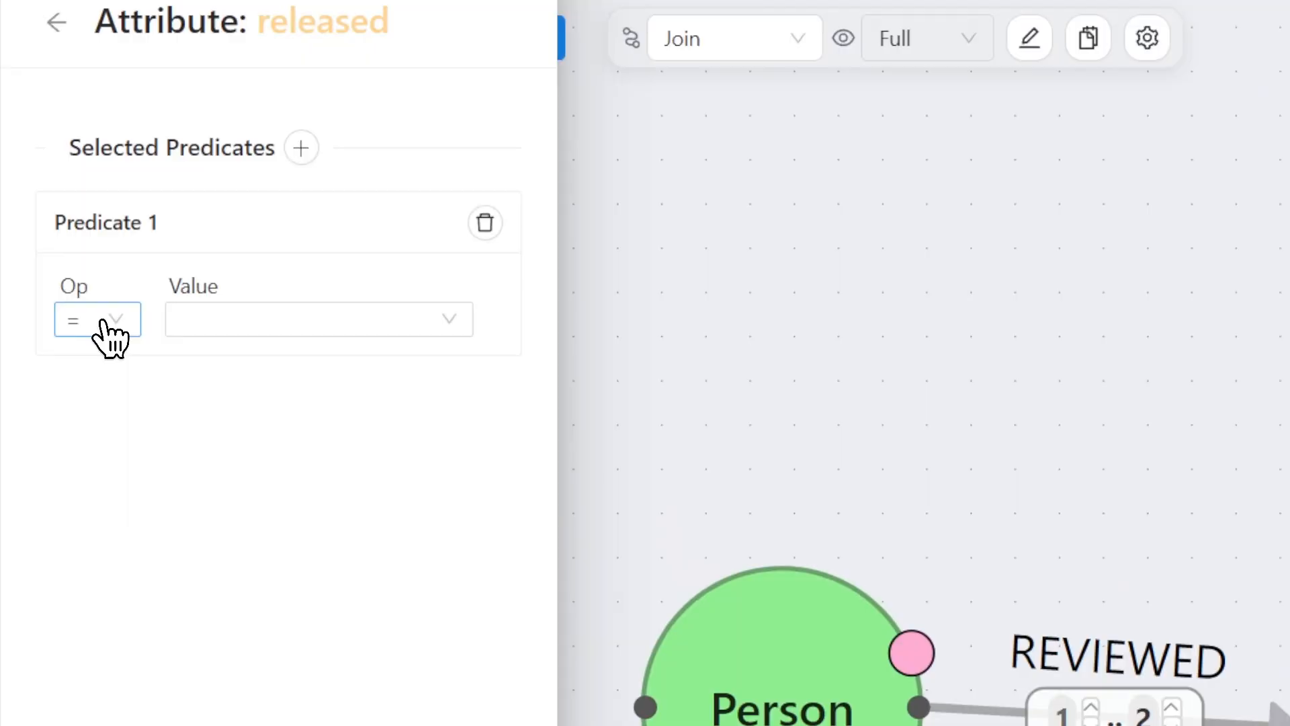
left_click(57, 200)
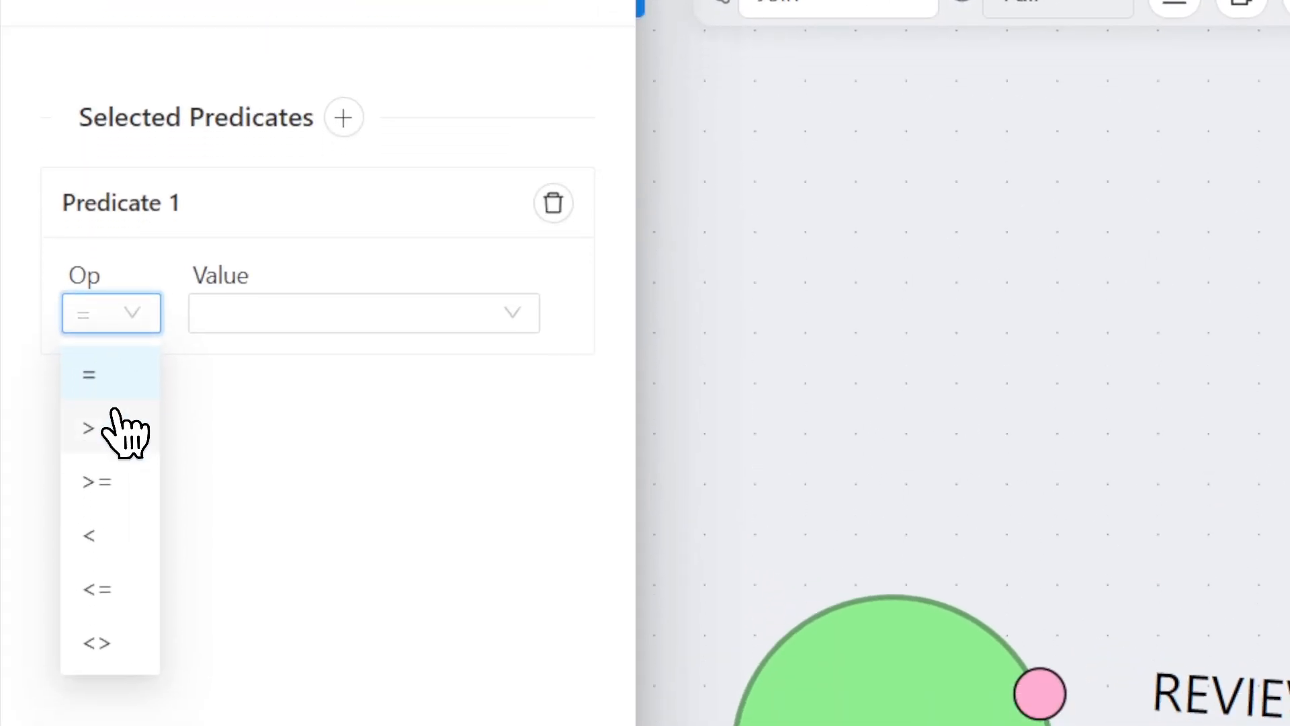
left_click(89, 535)
left_click(231, 321)
type("2012")
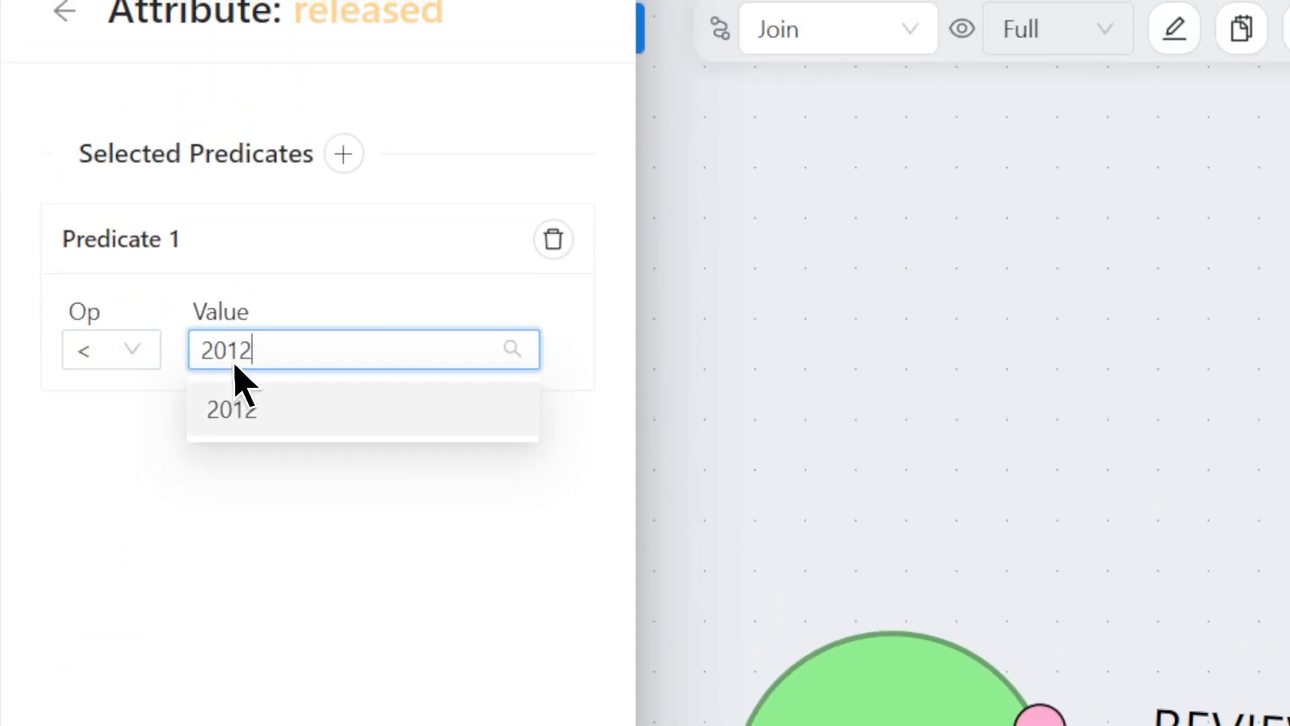
left_click(272, 408)
left_click(218, 366)
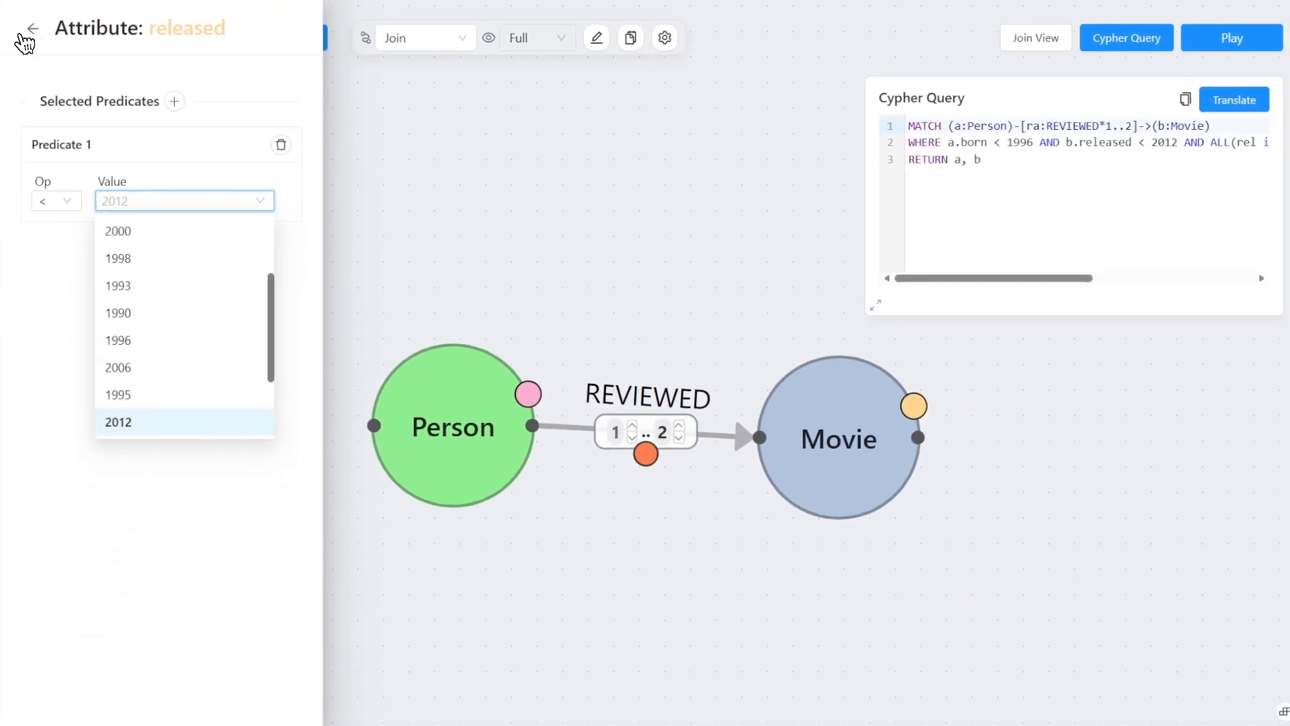
left_click(25, 32)
left_click(27, 32)
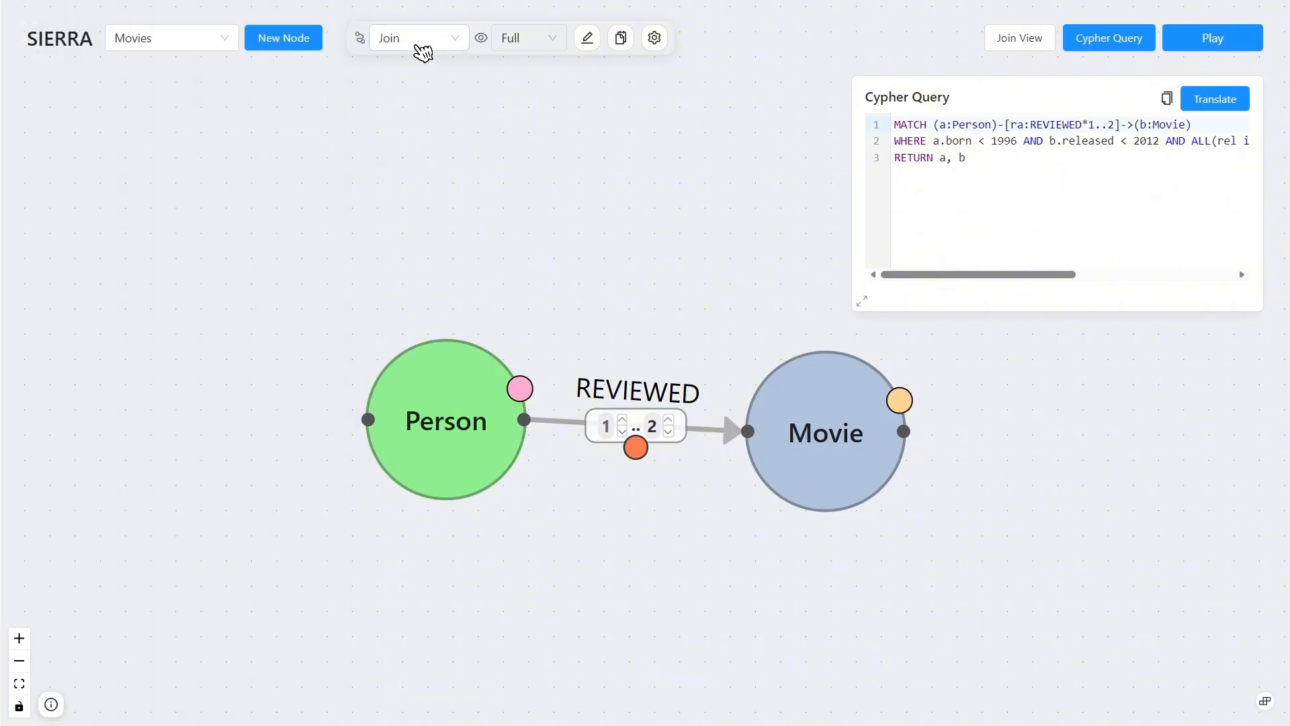
Join the Person's born predicate to the Movie's released predicate with an OR Link.
left_click(422, 51)
left_click(413, 107)
left_click_drag(814, 428, 818, 408)
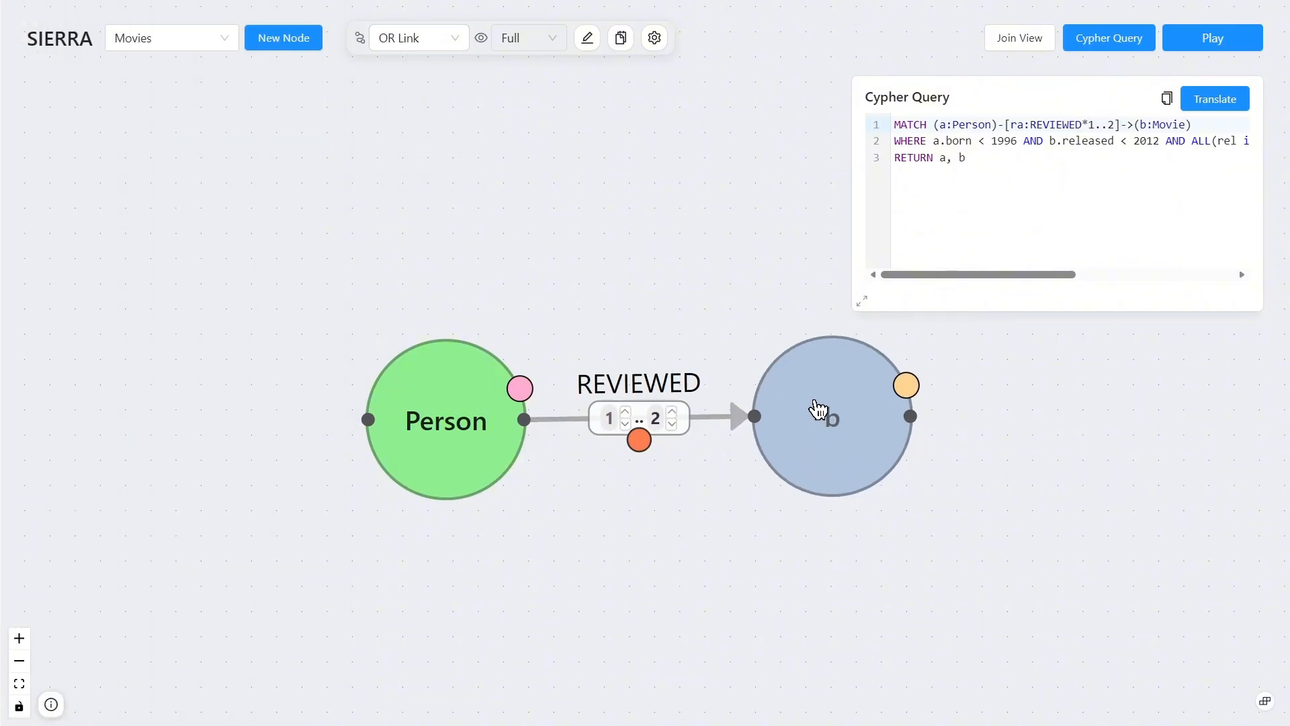
left_click_drag(519, 389, 905, 385)
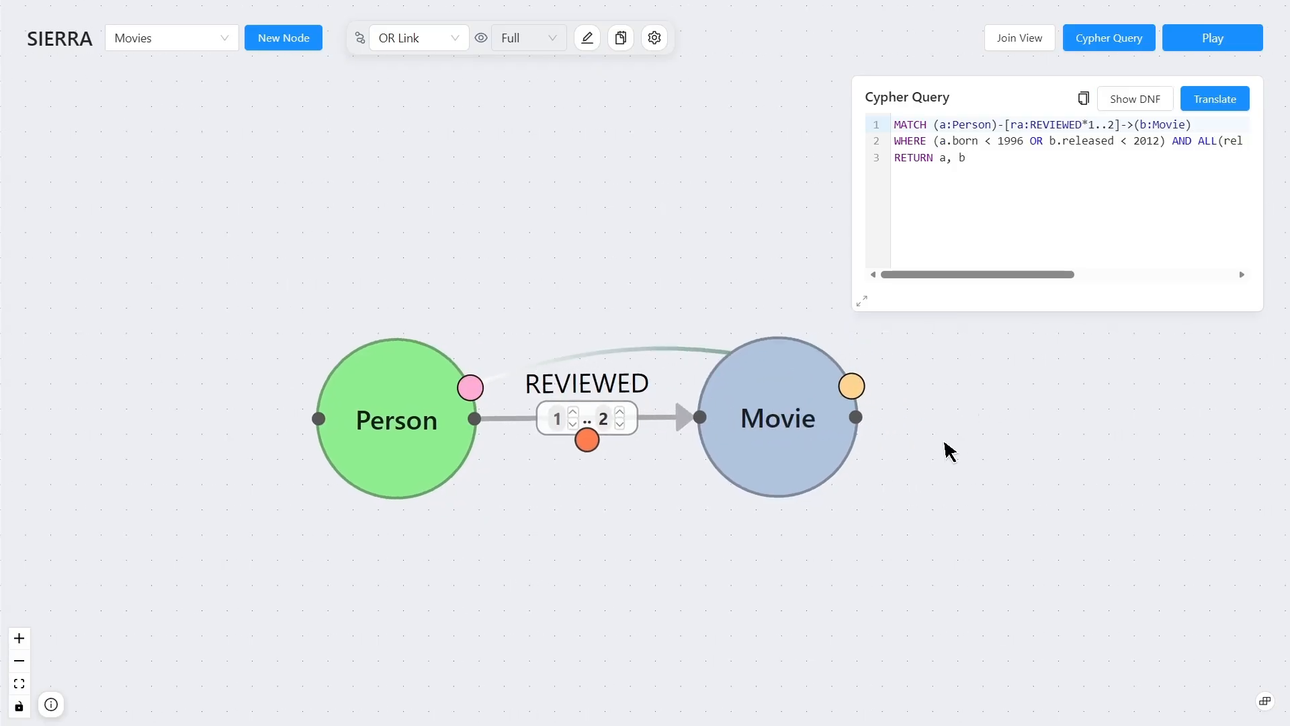
Add a SUM aggregation on the Movie node's votes property.
left_click(820, 455)
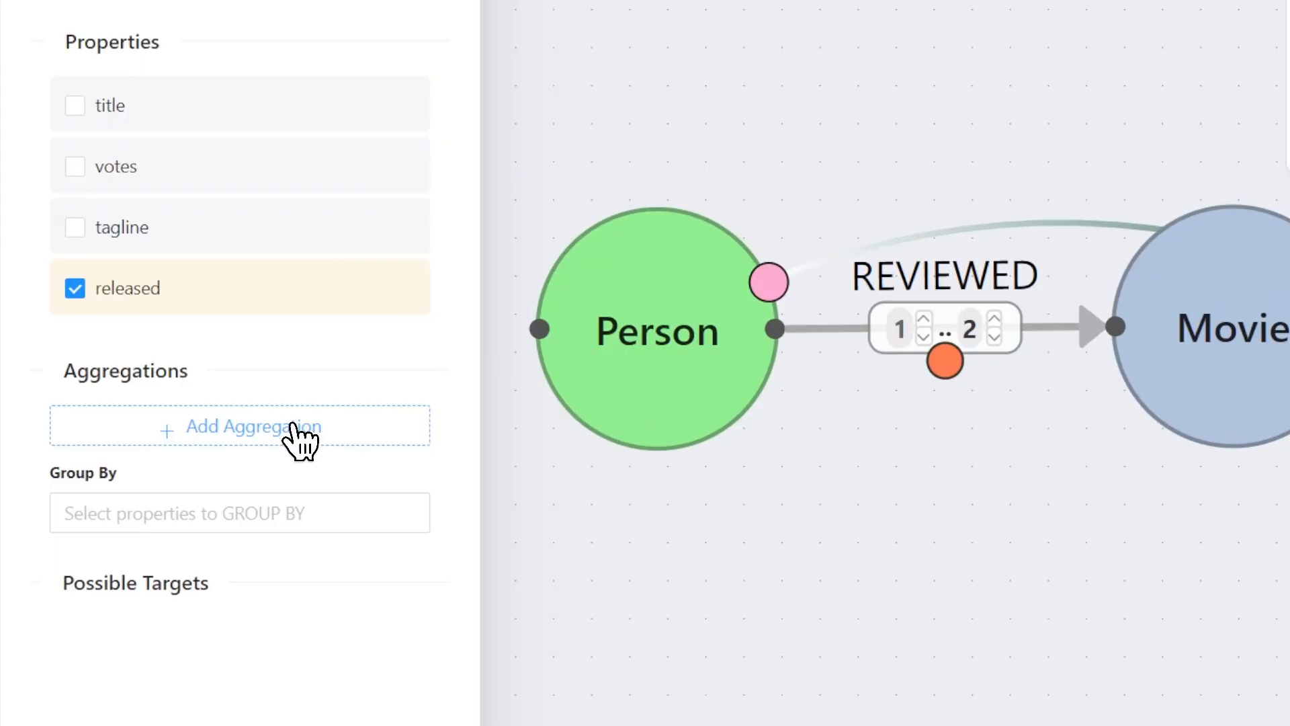
left_click(296, 430)
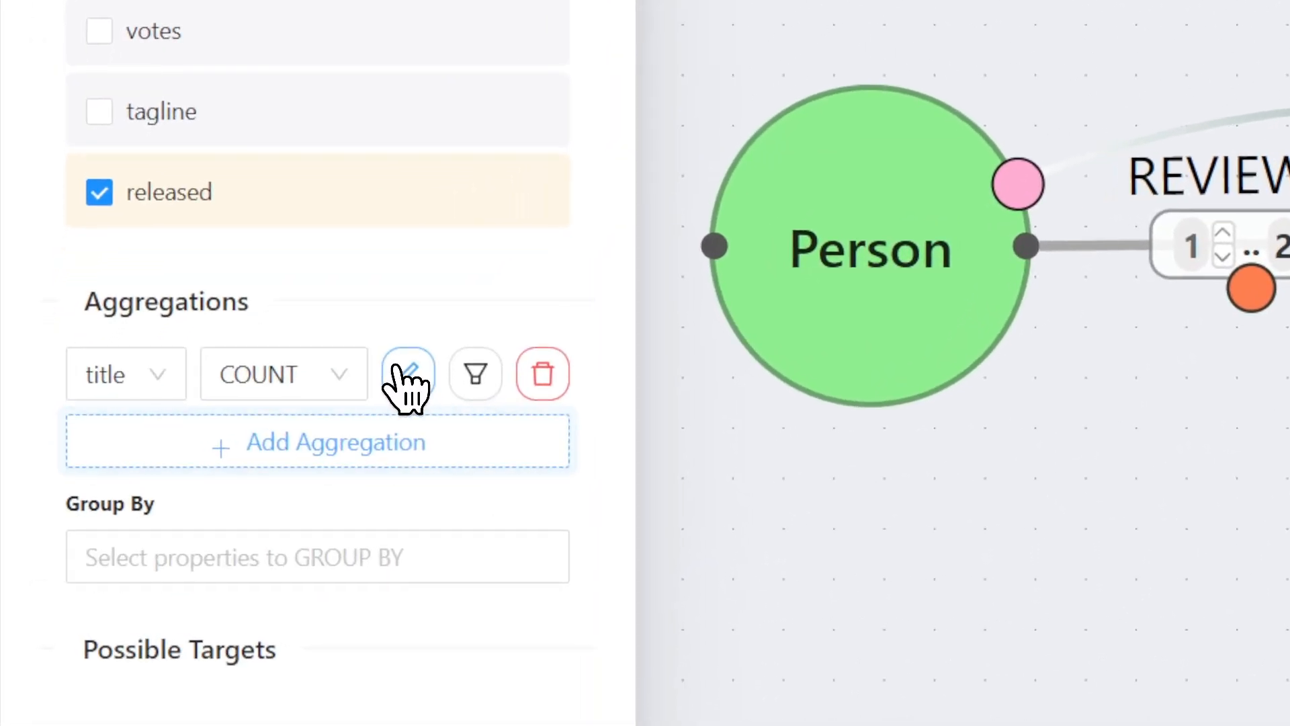
left_click(188, 430)
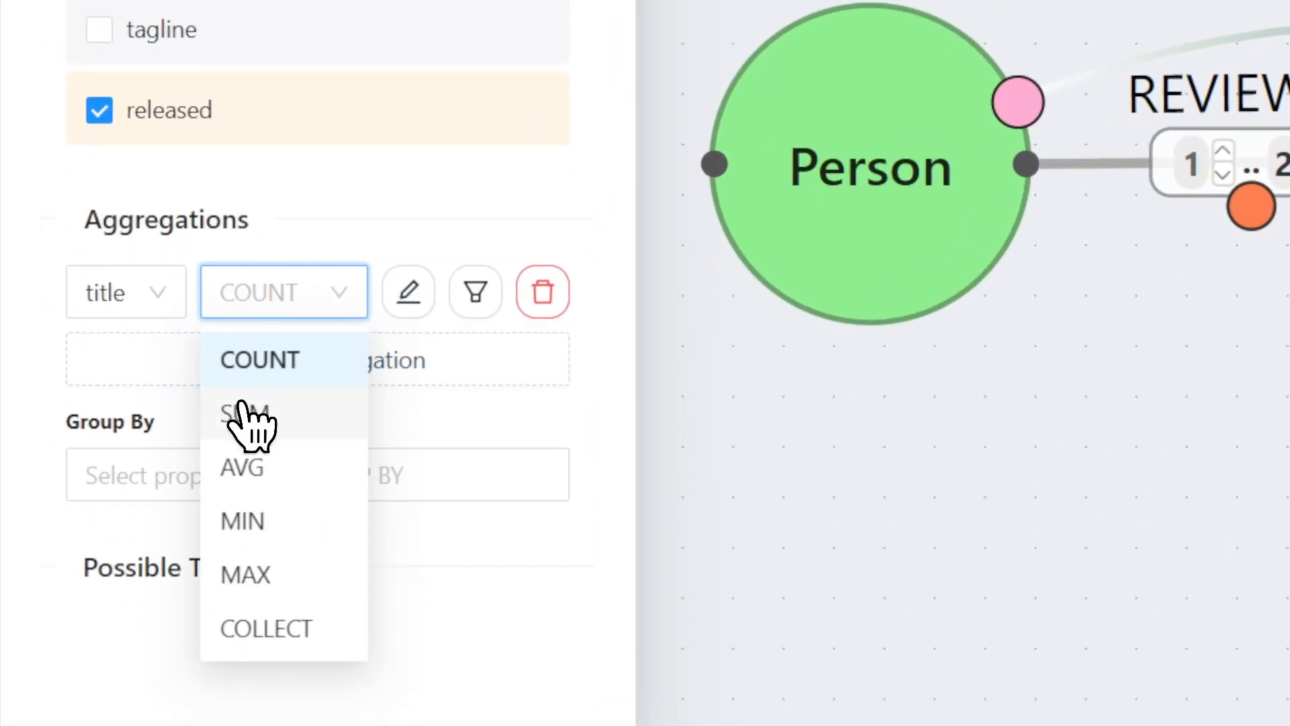
left_click(245, 420)
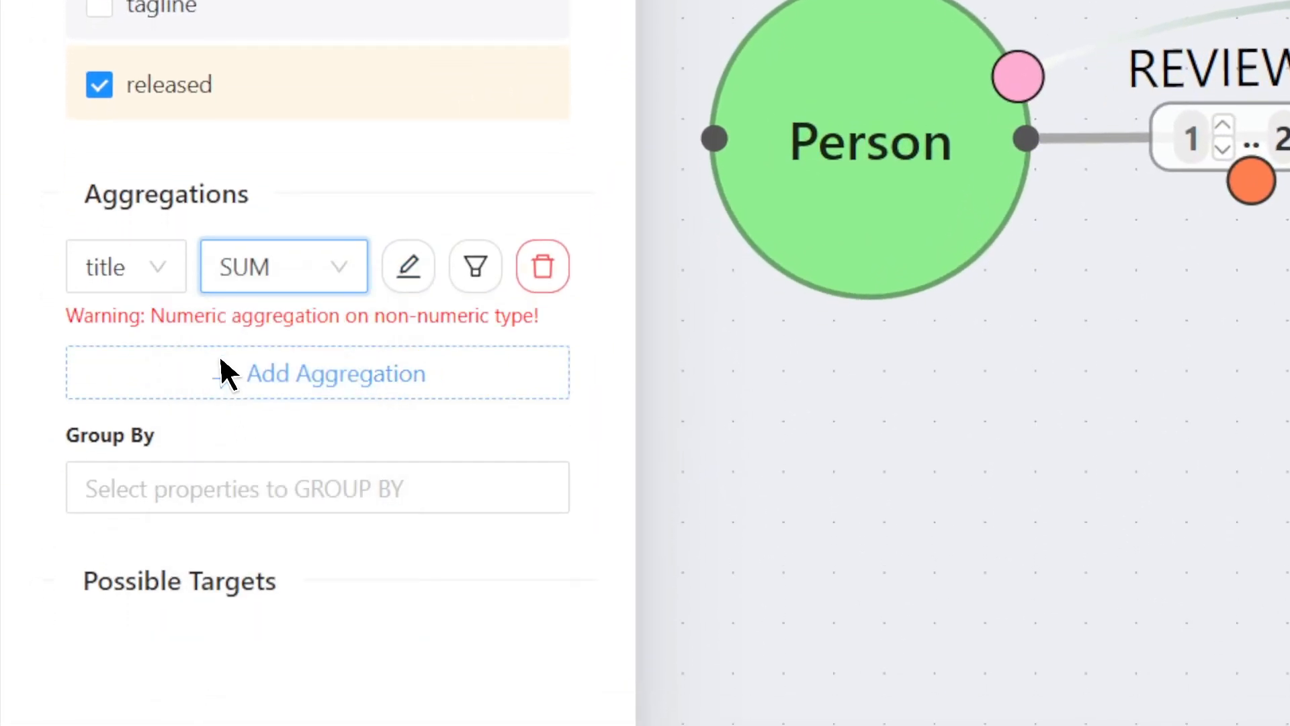
left_click(151, 306)
left_click(121, 448)
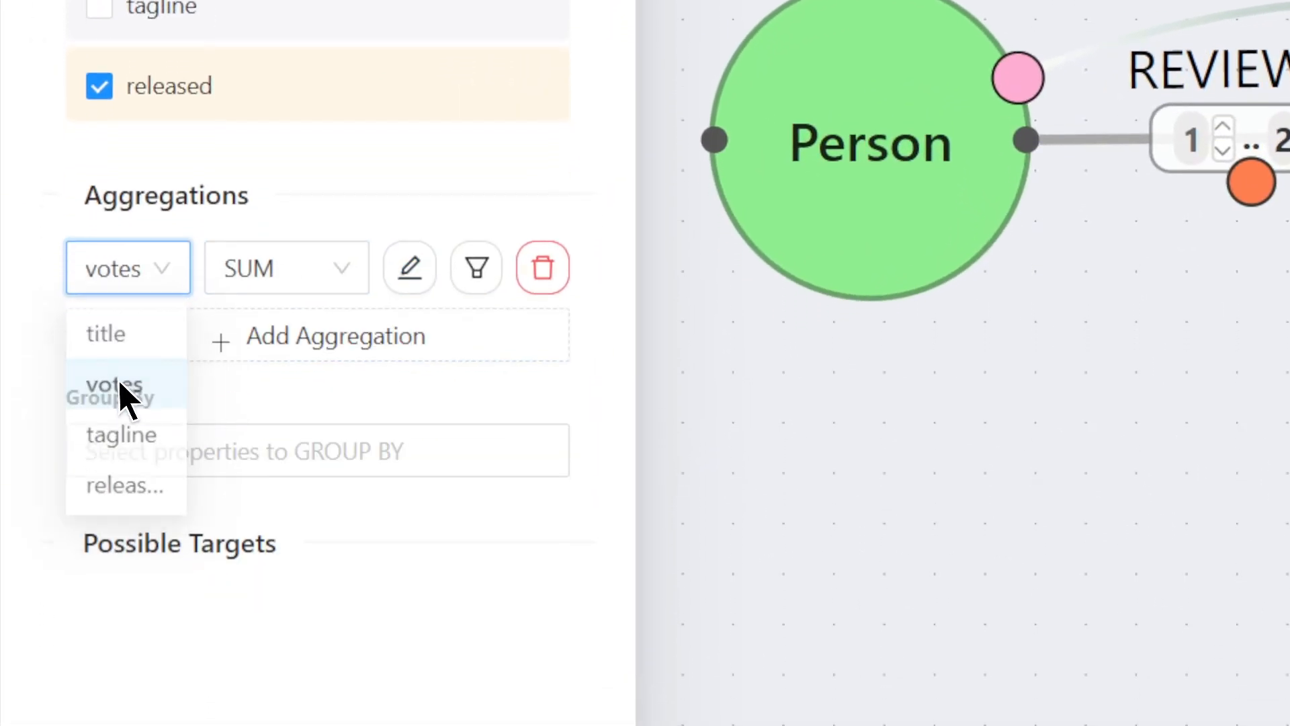
Give the votes aggregation the alias "vote sum per release" and group the Movie results by released.
left_click(408, 327)
left_click(299, 416)
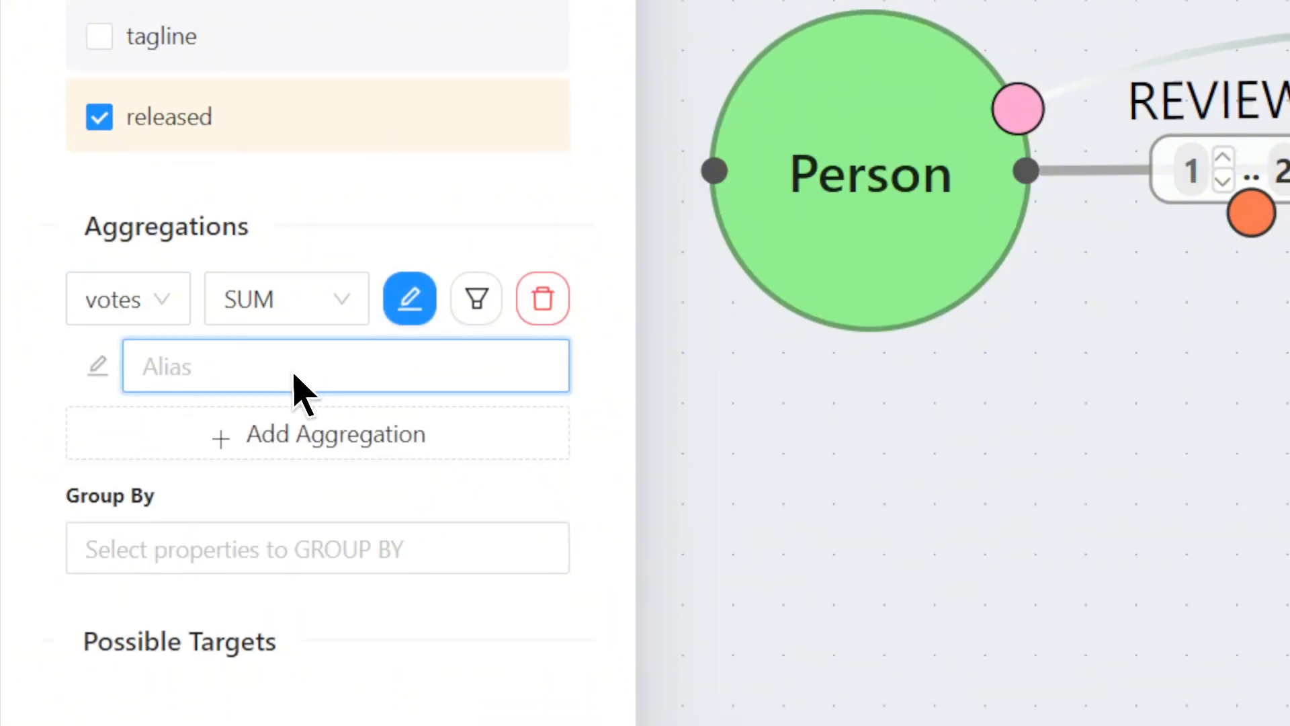
type("vote sum per release")
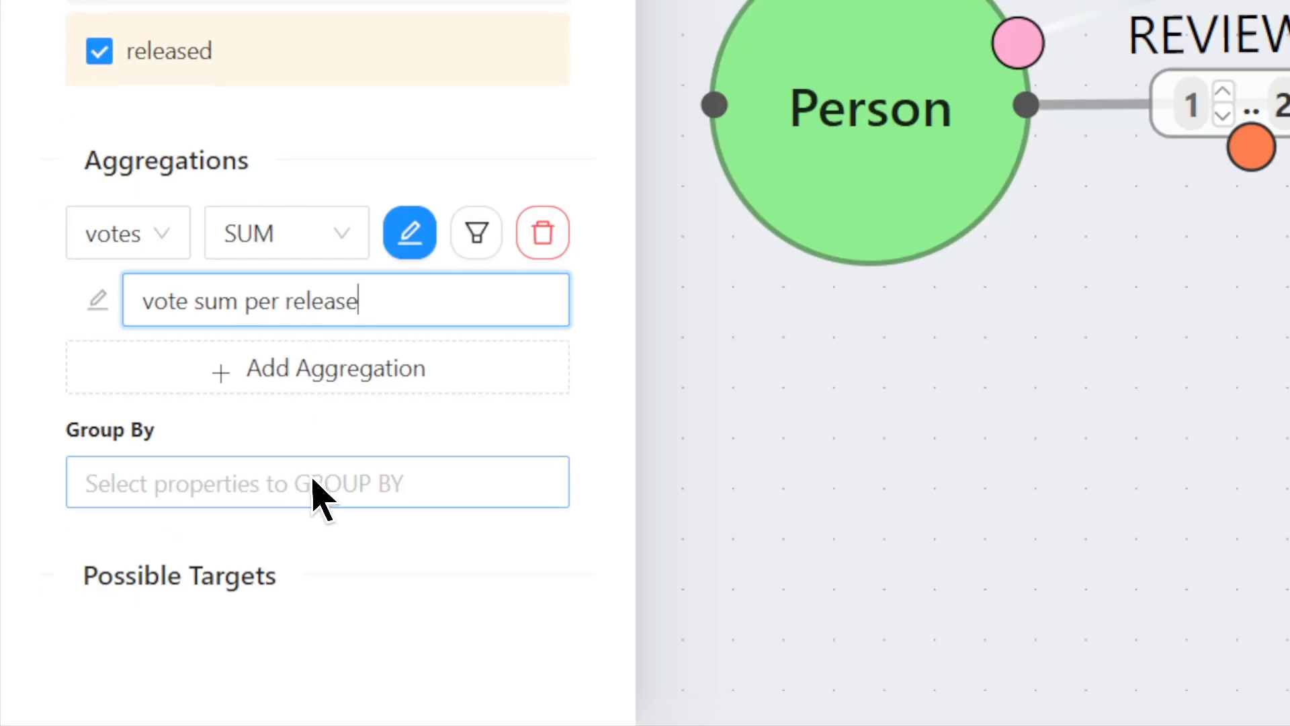
left_click(313, 481)
left_click(265, 430)
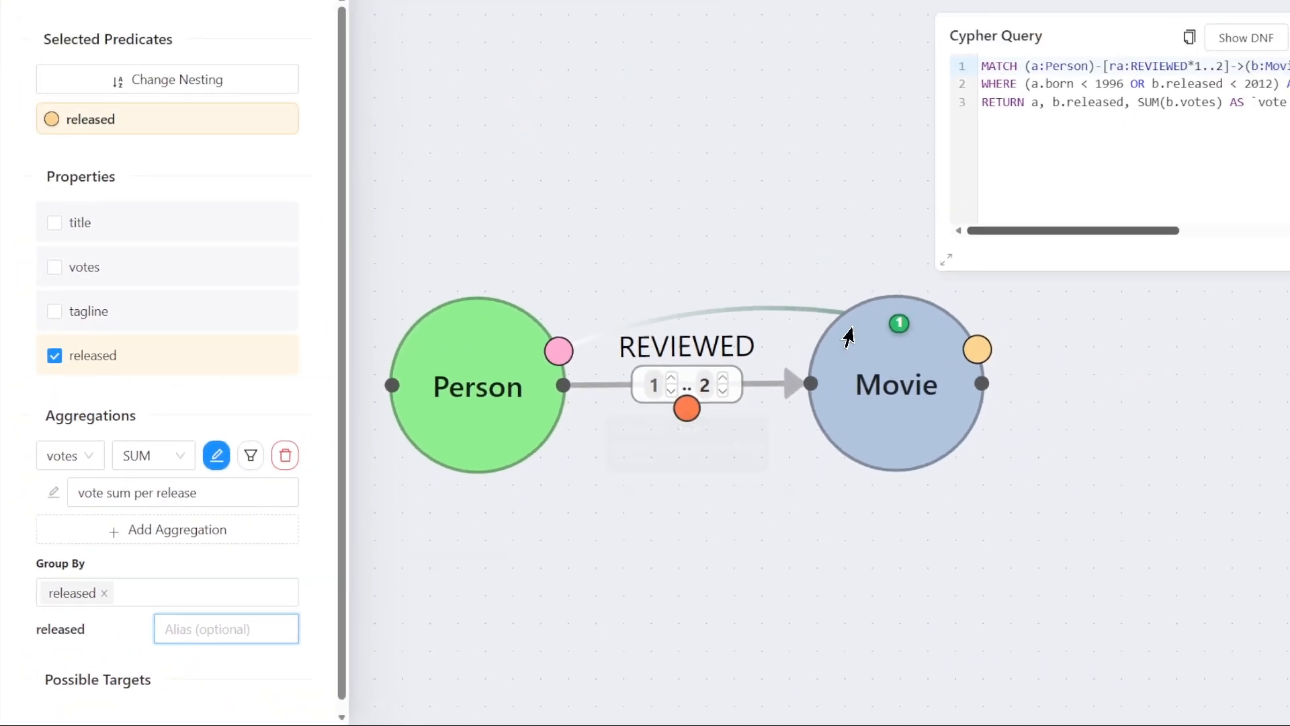
Run the query, examine the vote sum per release column in the results, and close them.
left_click(1206, 39)
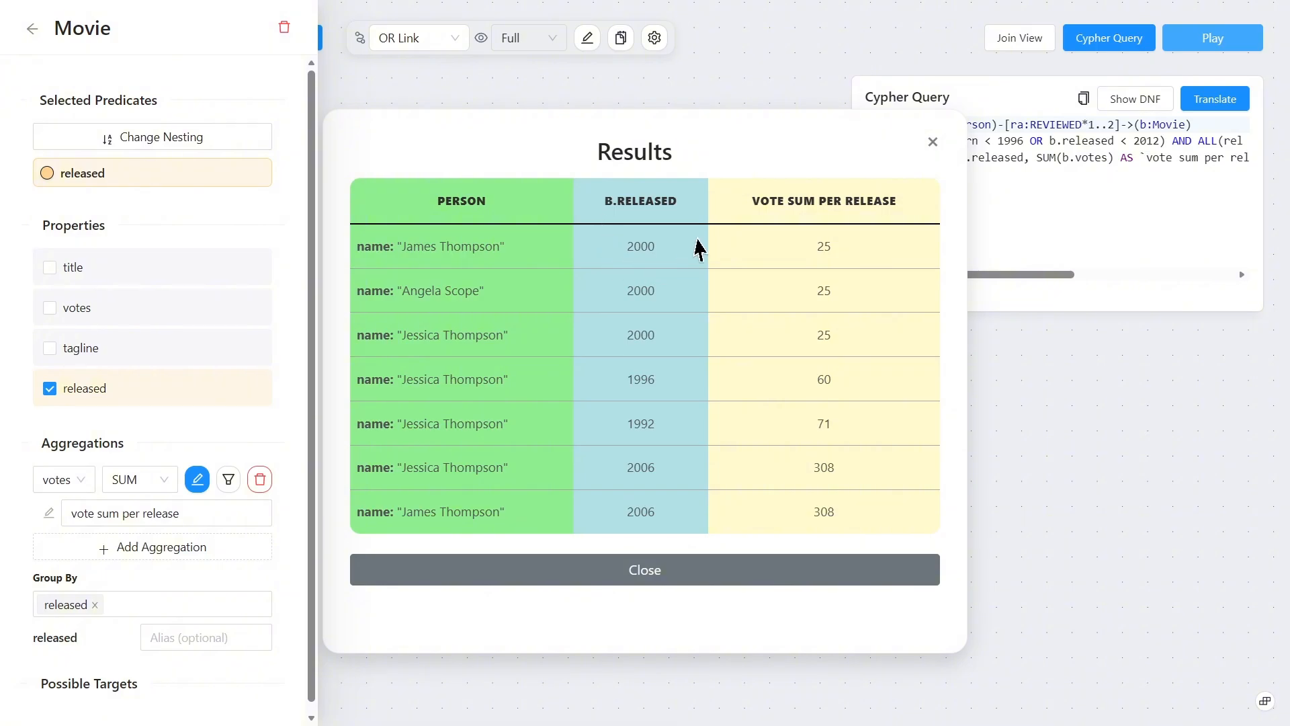
left_click_drag(748, 204, 877, 215)
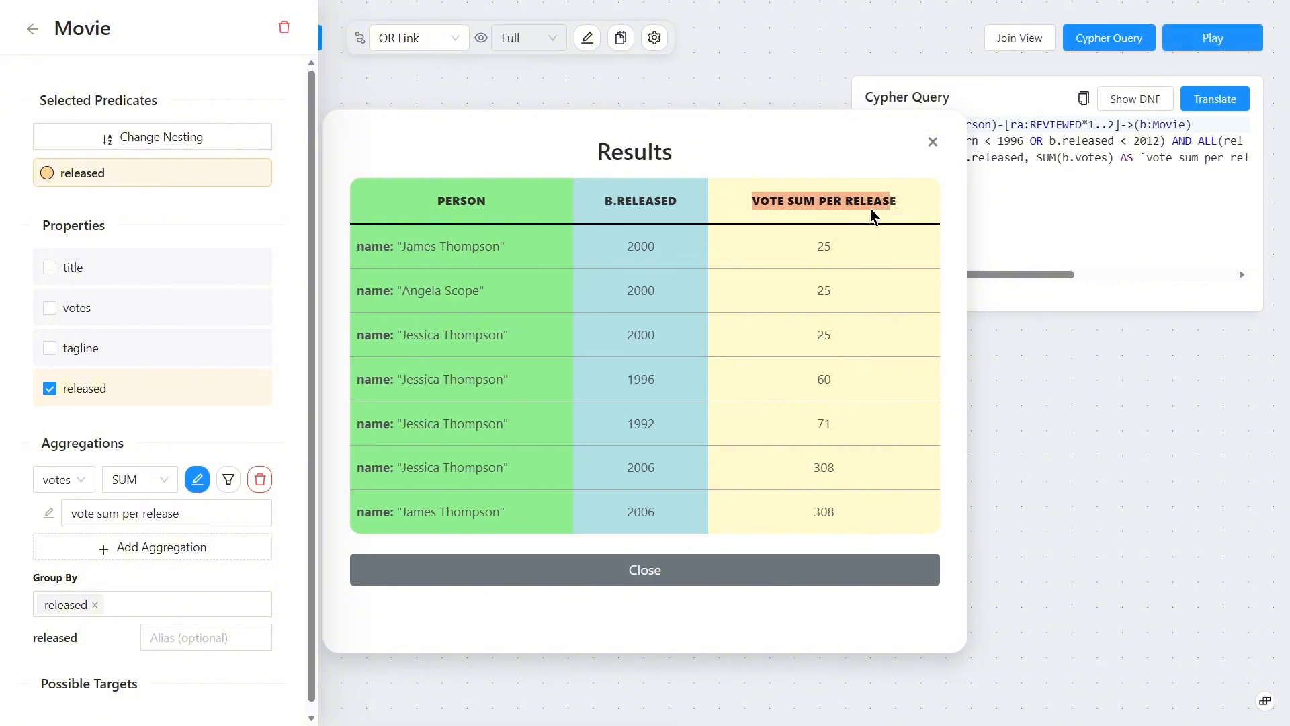
left_click(868, 226)
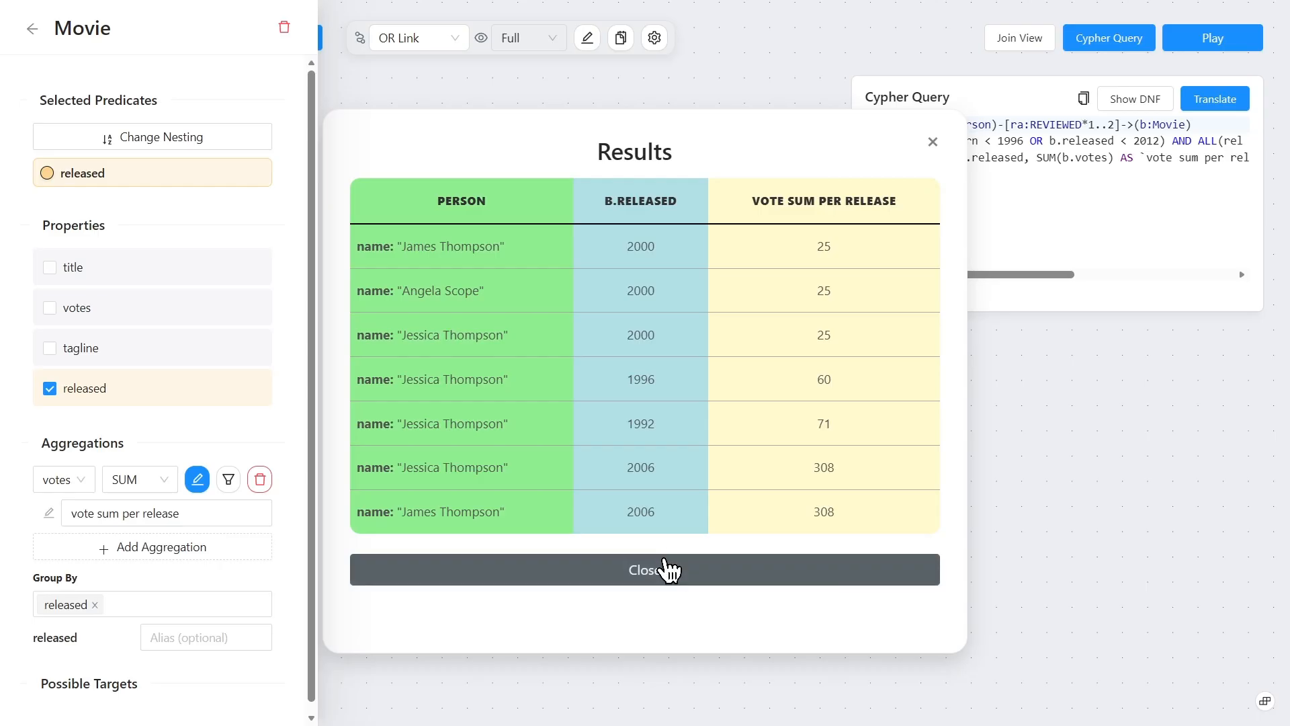
left_click(667, 570)
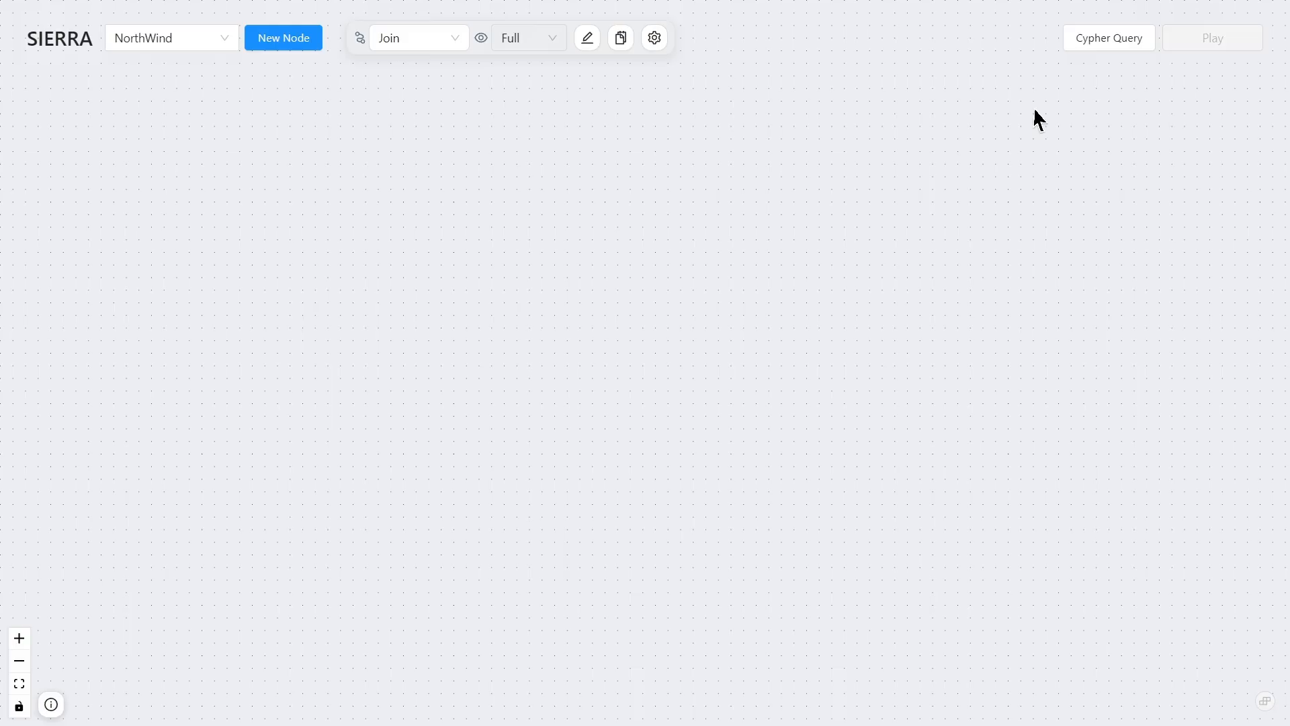
Show the Cypher query for the NorthWind graph, then add a Product node and open its details.
left_click(1084, 40)
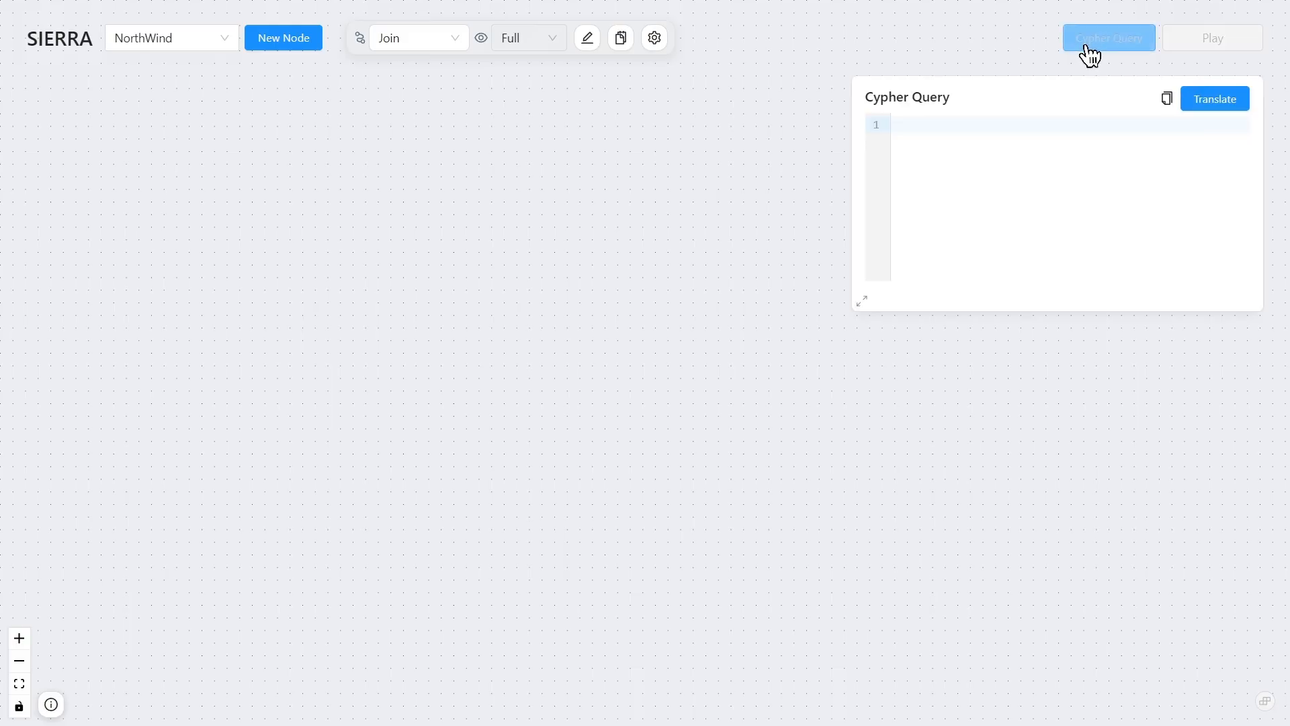
left_click(290, 46)
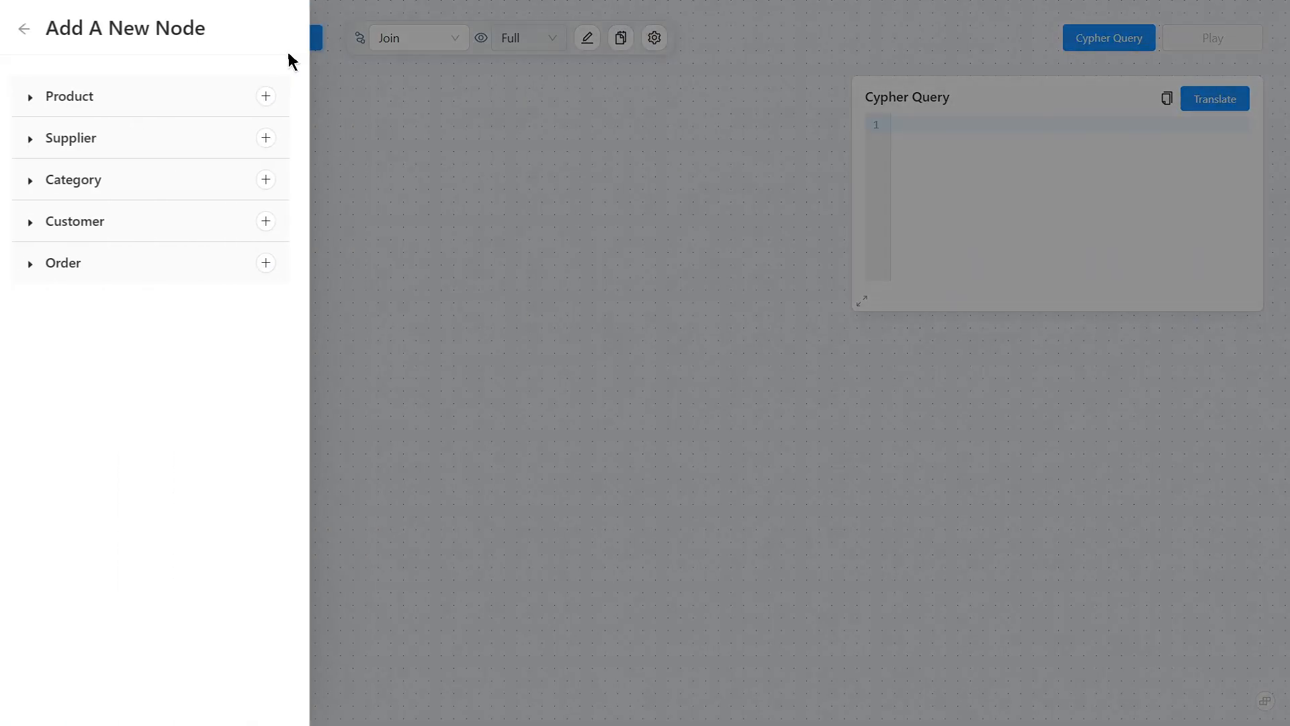
left_click(267, 98)
left_click(623, 369)
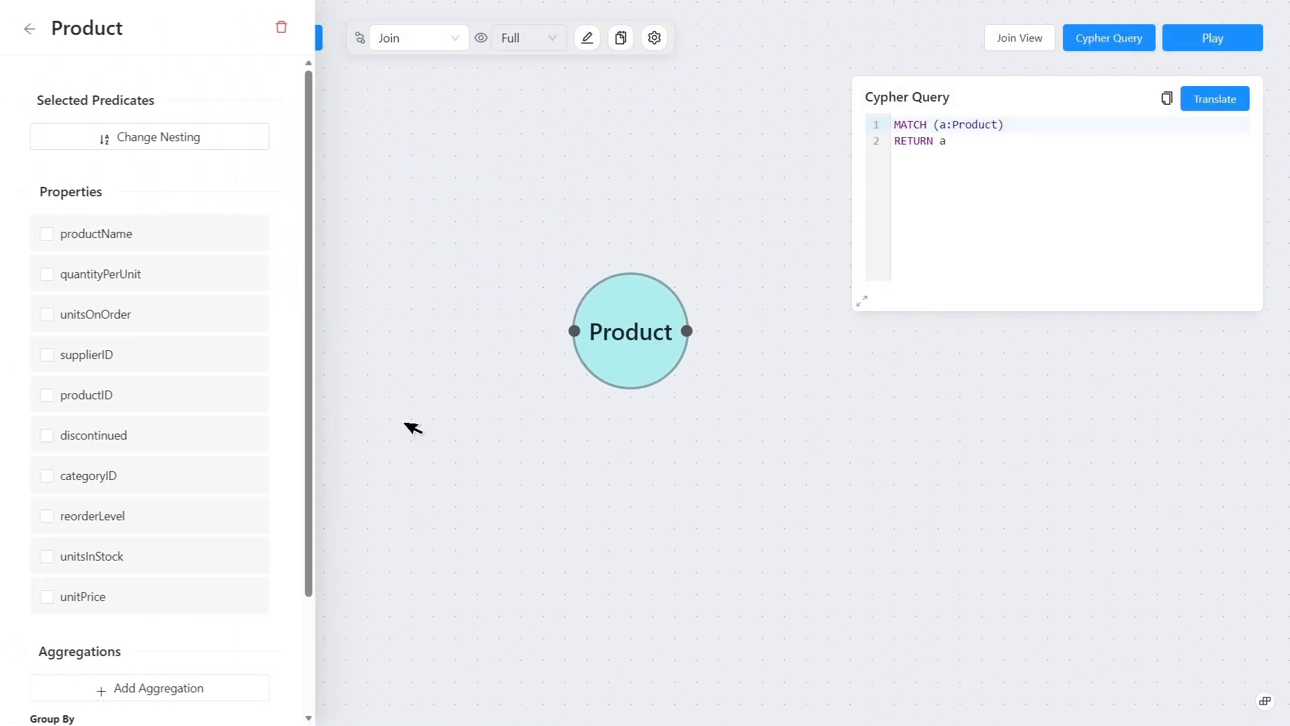
Add Category as a target of the Product node and place it on the opposite side of Product.
scroll(87, 590, "down", 2)
left_click(62, 692)
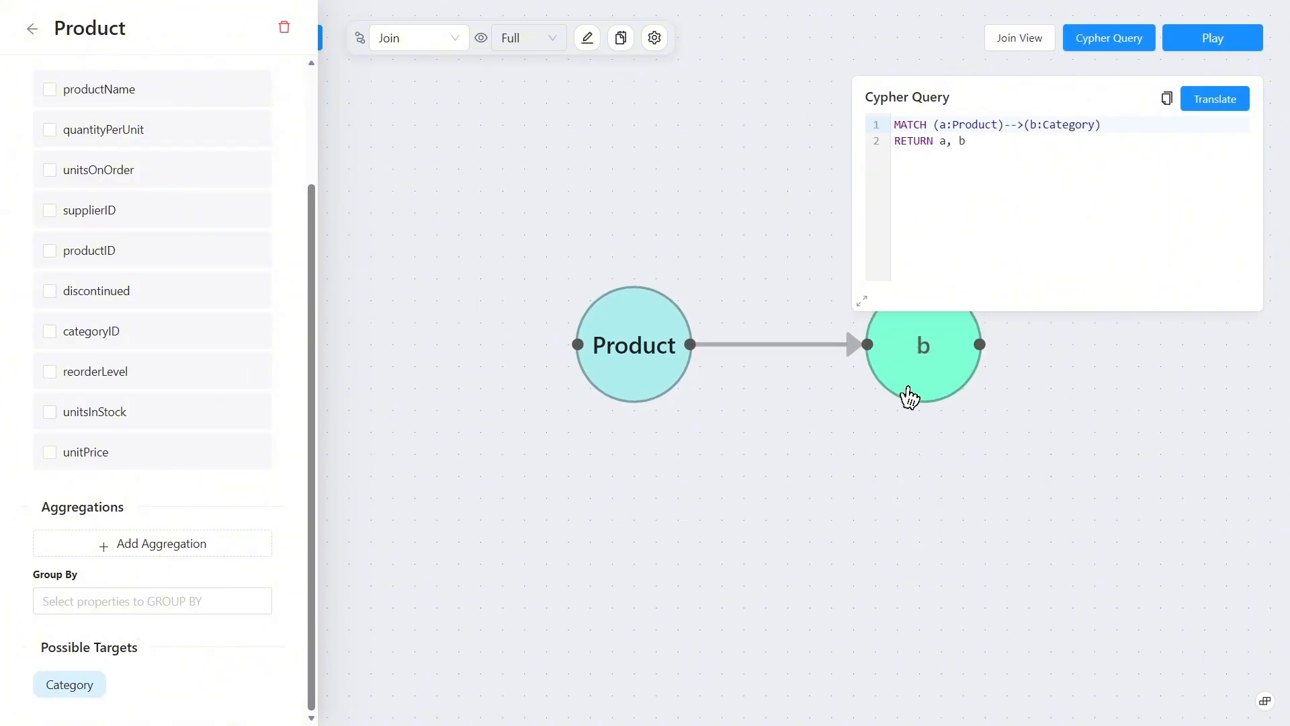
left_click_drag(907, 395, 447, 374)
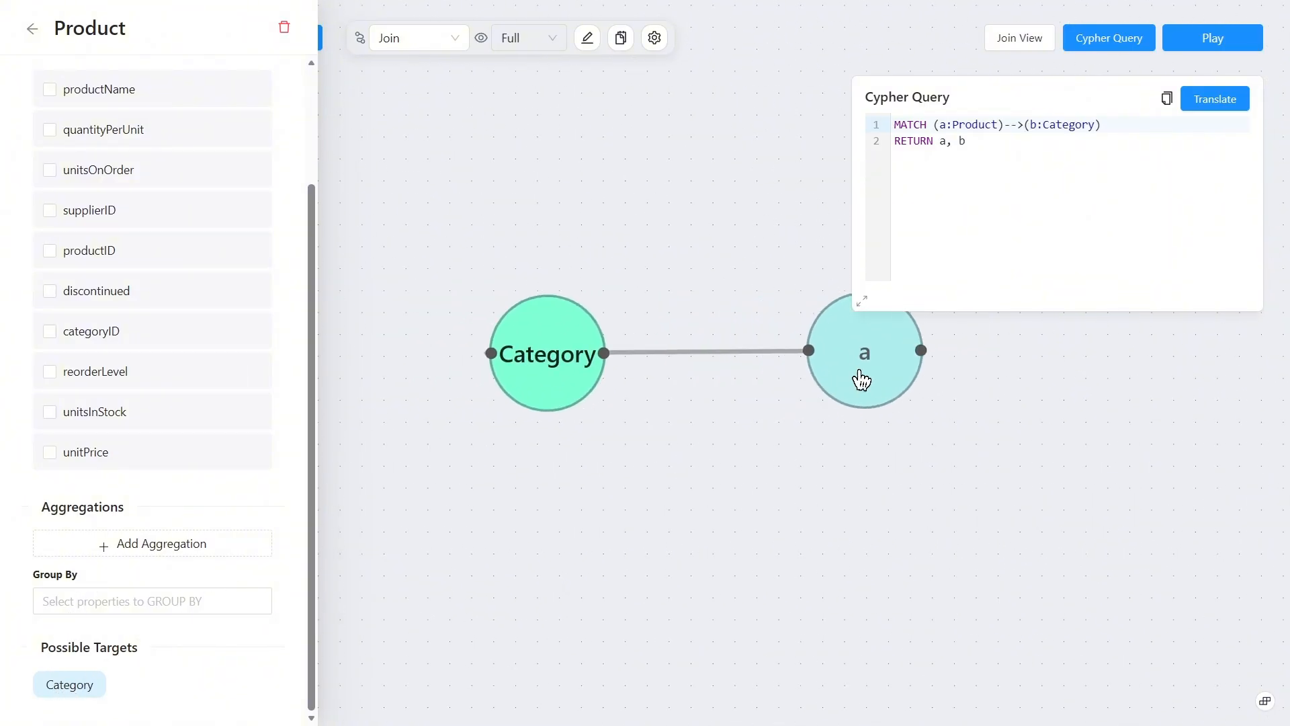
left_click(33, 29)
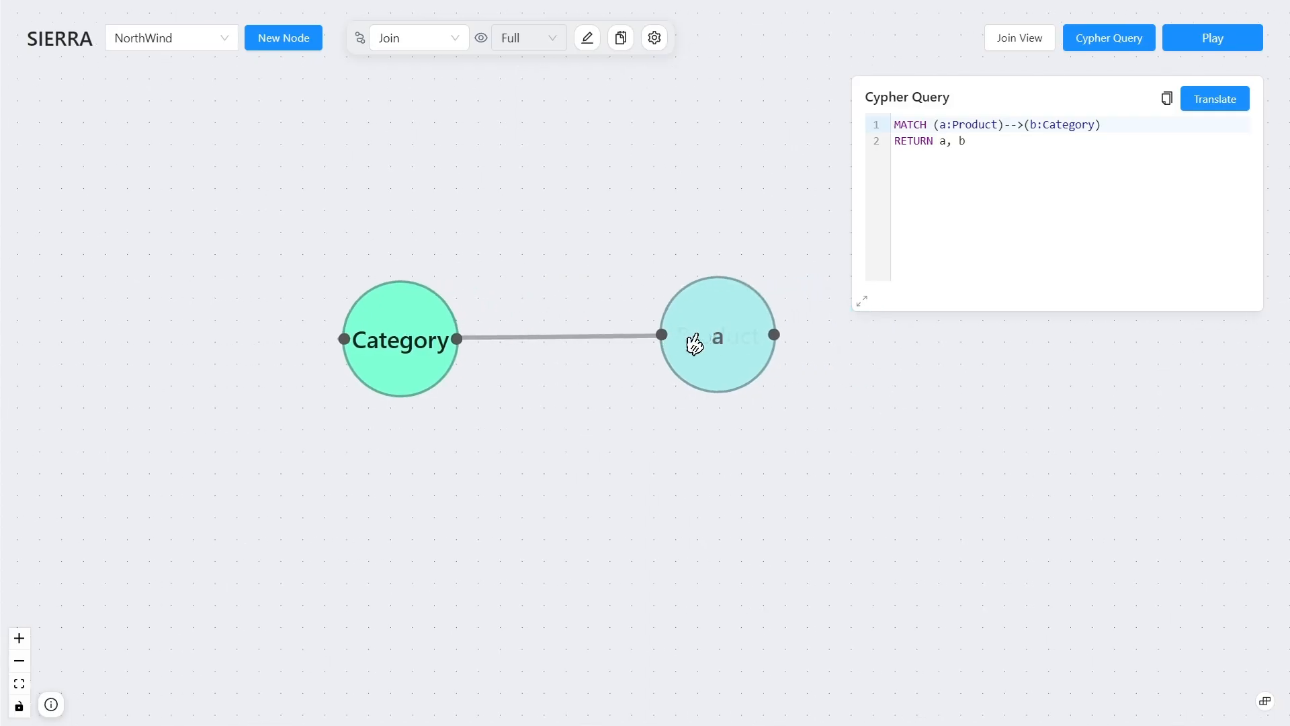
Add a quantityPerUnit predicate to the Product node with operator <> and value 36 boxes.
left_click(692, 340)
scroll(61, 299, "up", 2)
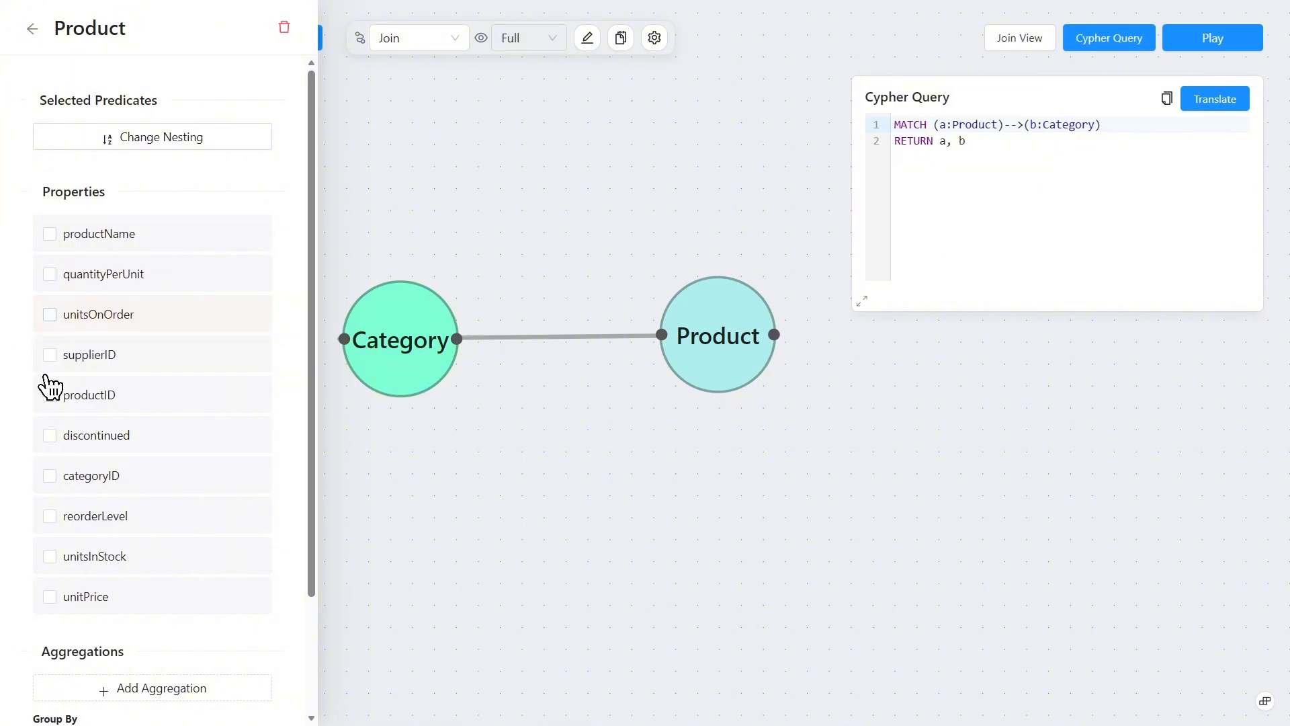
left_click(88, 272)
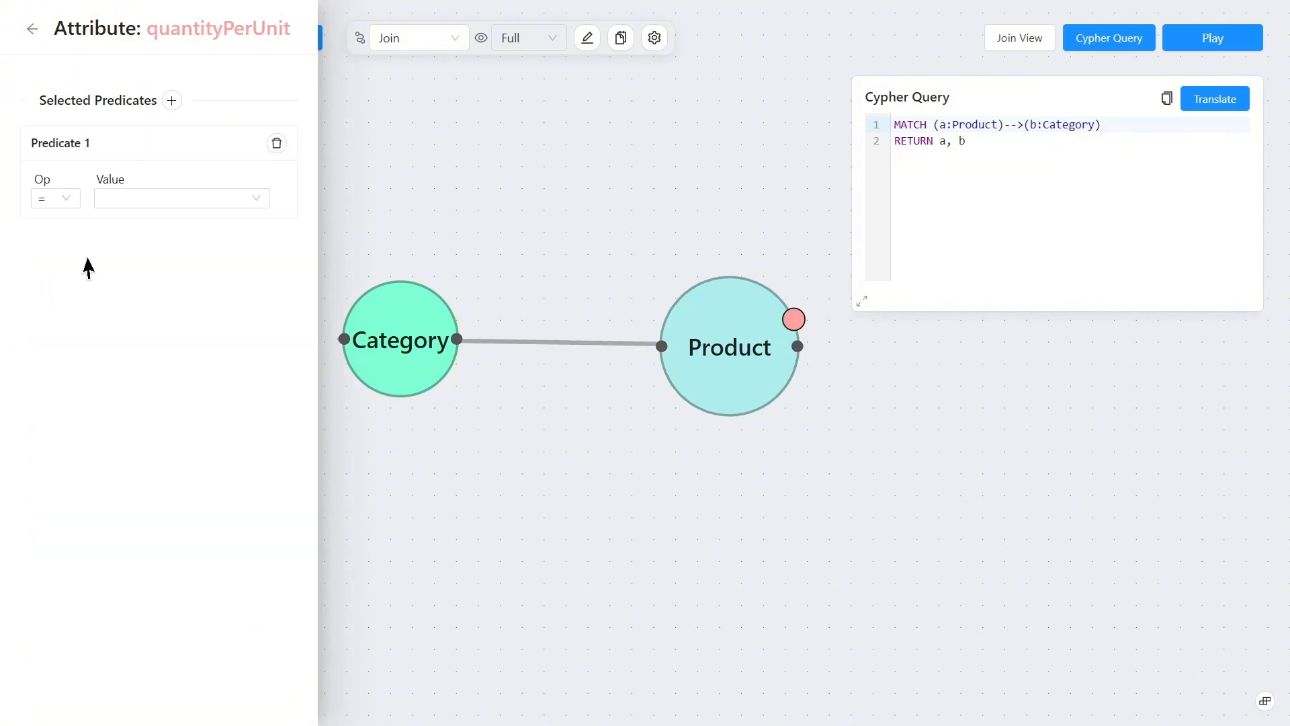
left_click(53, 198)
left_click(48, 254)
left_click(127, 335)
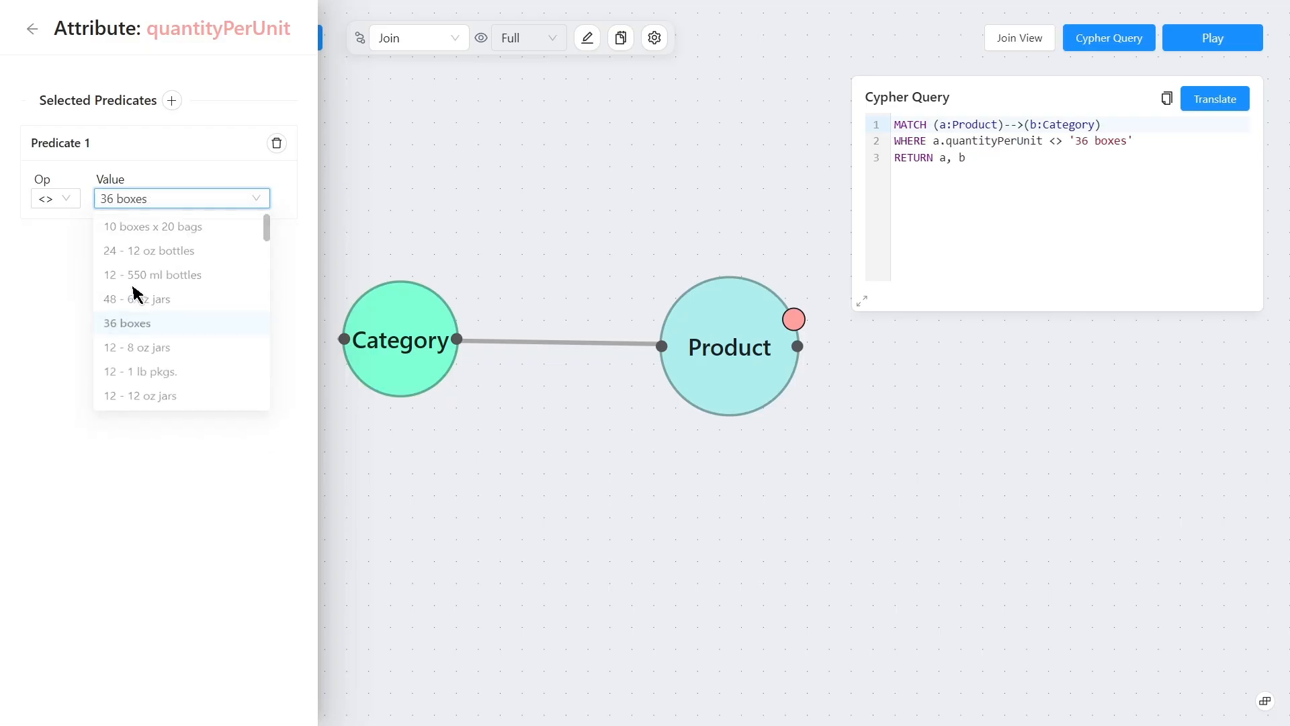
left_click(32, 29)
Add a unitPrice predicate to the Product node with operator <> and value 12.5.
scroll(68, 437, "down", 1)
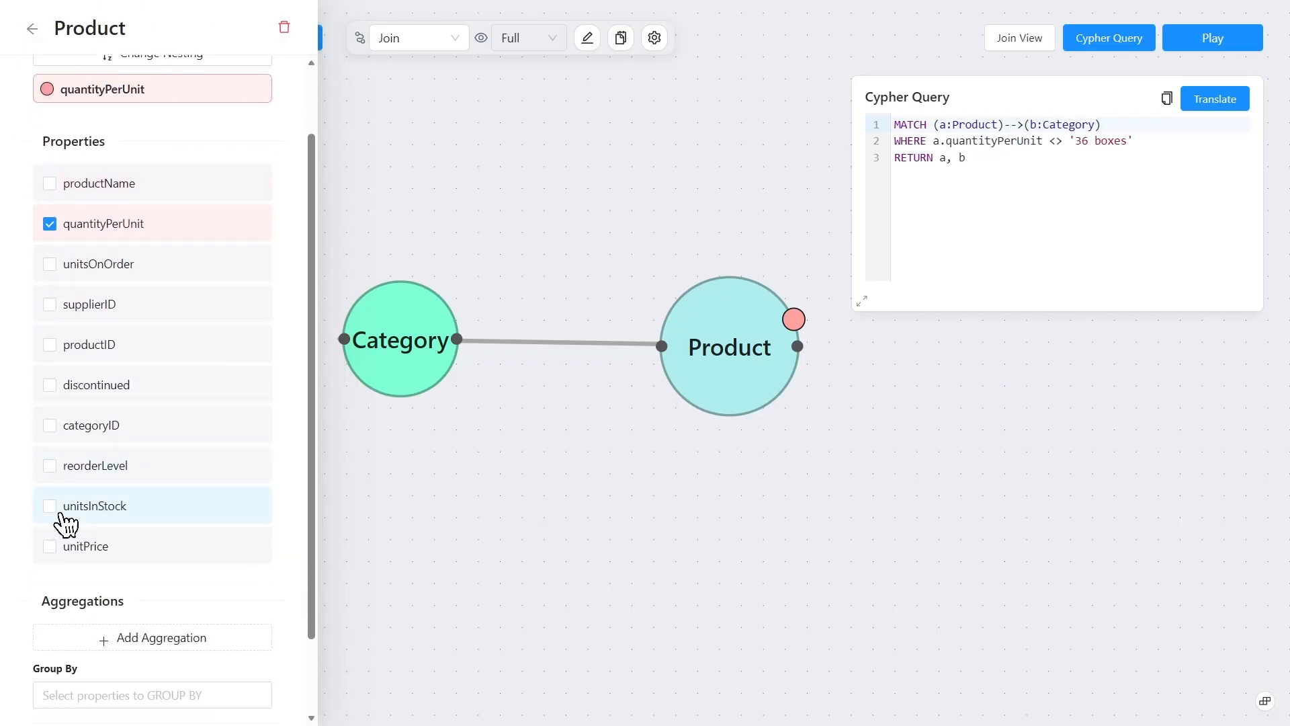
left_click(63, 541)
left_click(55, 199)
left_click(57, 256)
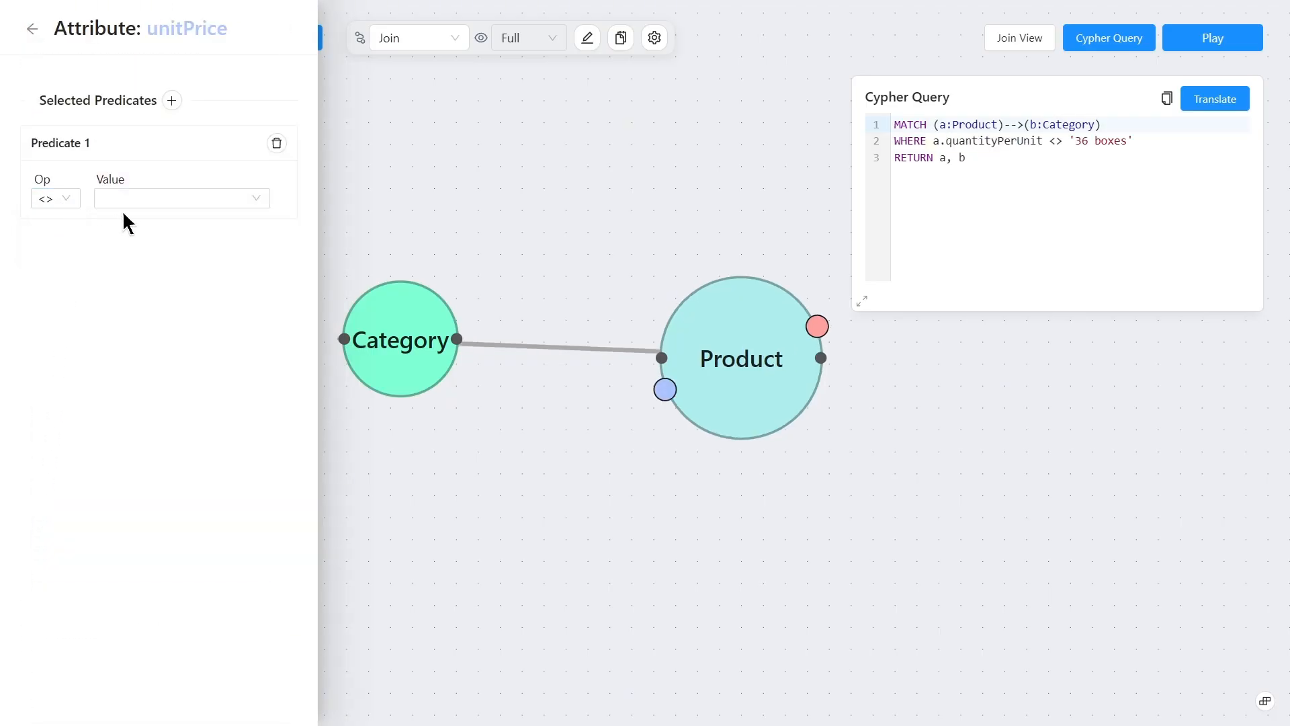
left_click(133, 201)
type("12.5")
key("Return")
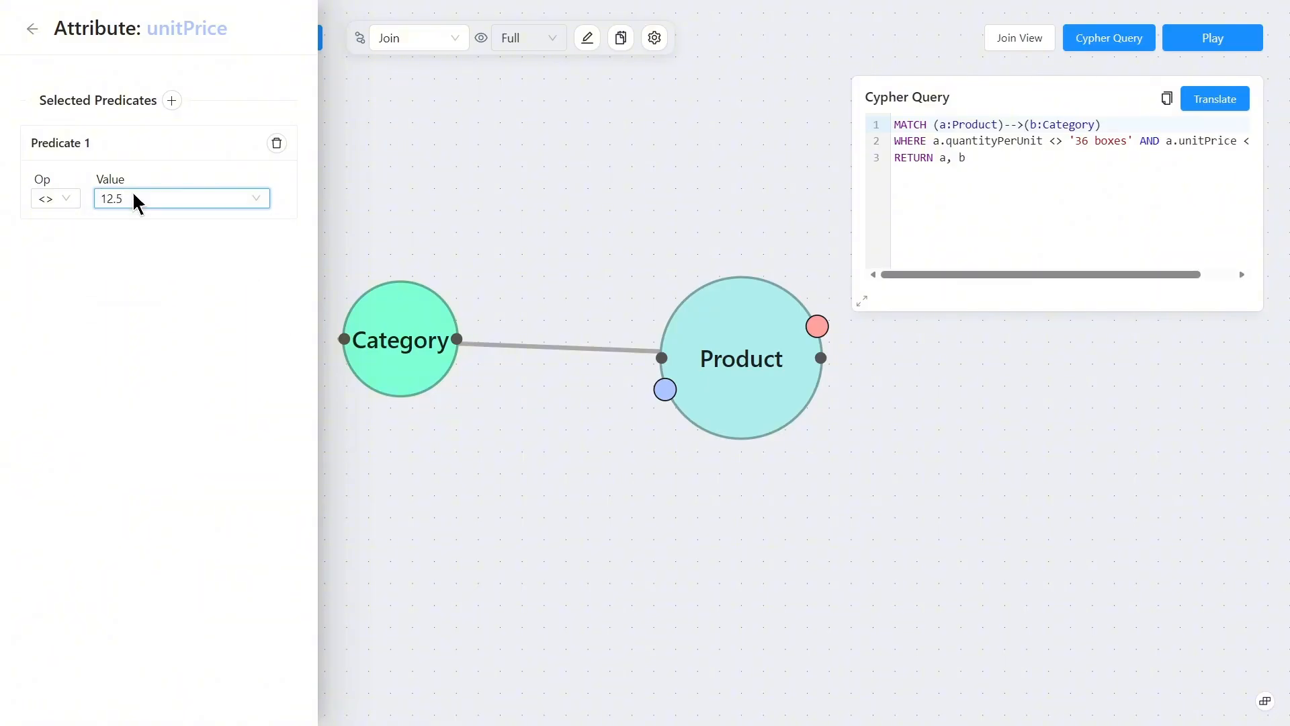
left_click(31, 29)
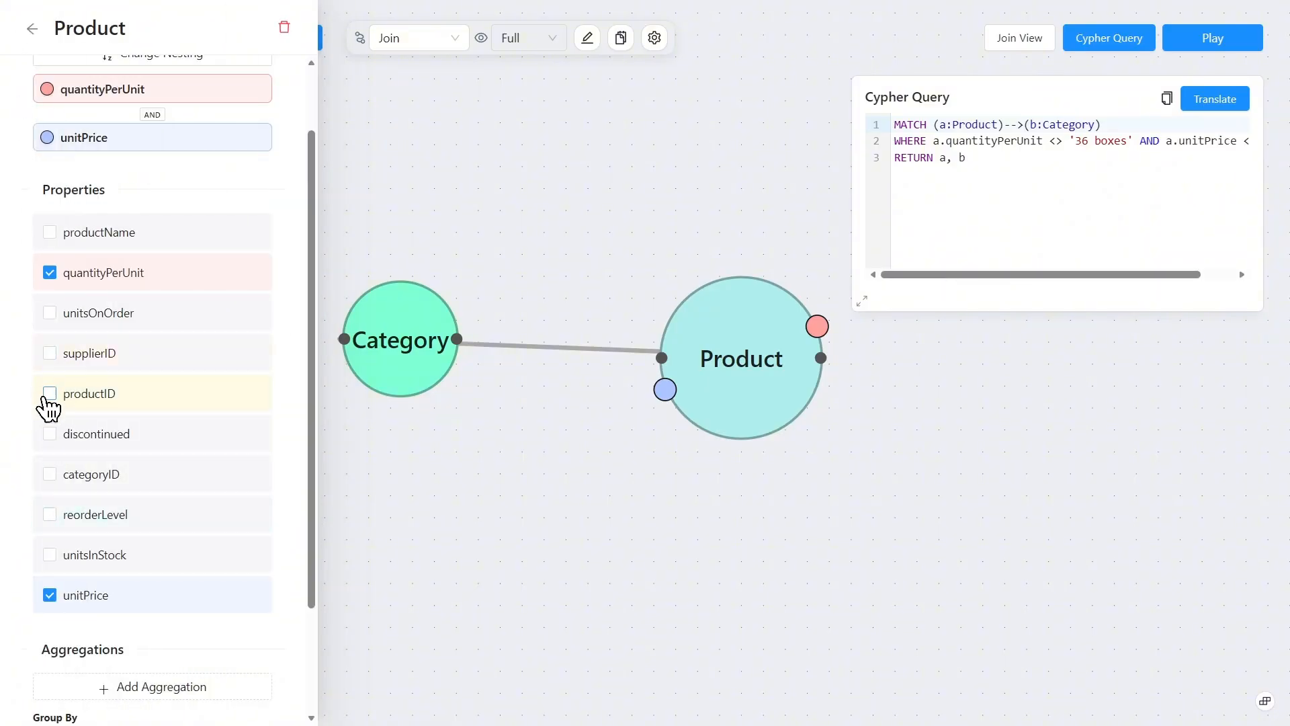
Add a categoryID predicate equal to 7 to the Product node and close its details.
left_click(49, 474)
left_click(168, 198)
left_click(115, 279)
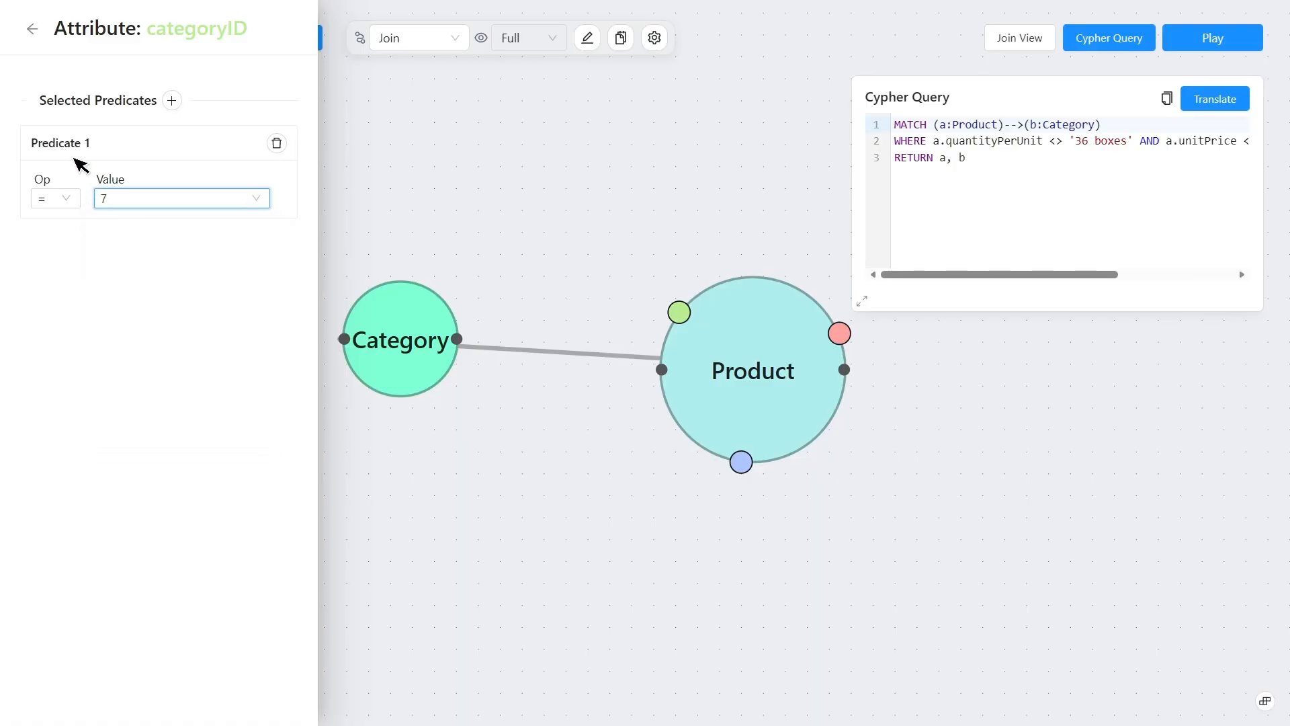
left_click(31, 30)
left_click(30, 30)
Add a categoryID predicate equal to 7 to the Category node and close its details.
left_click_drag(365, 294, 356, 320)
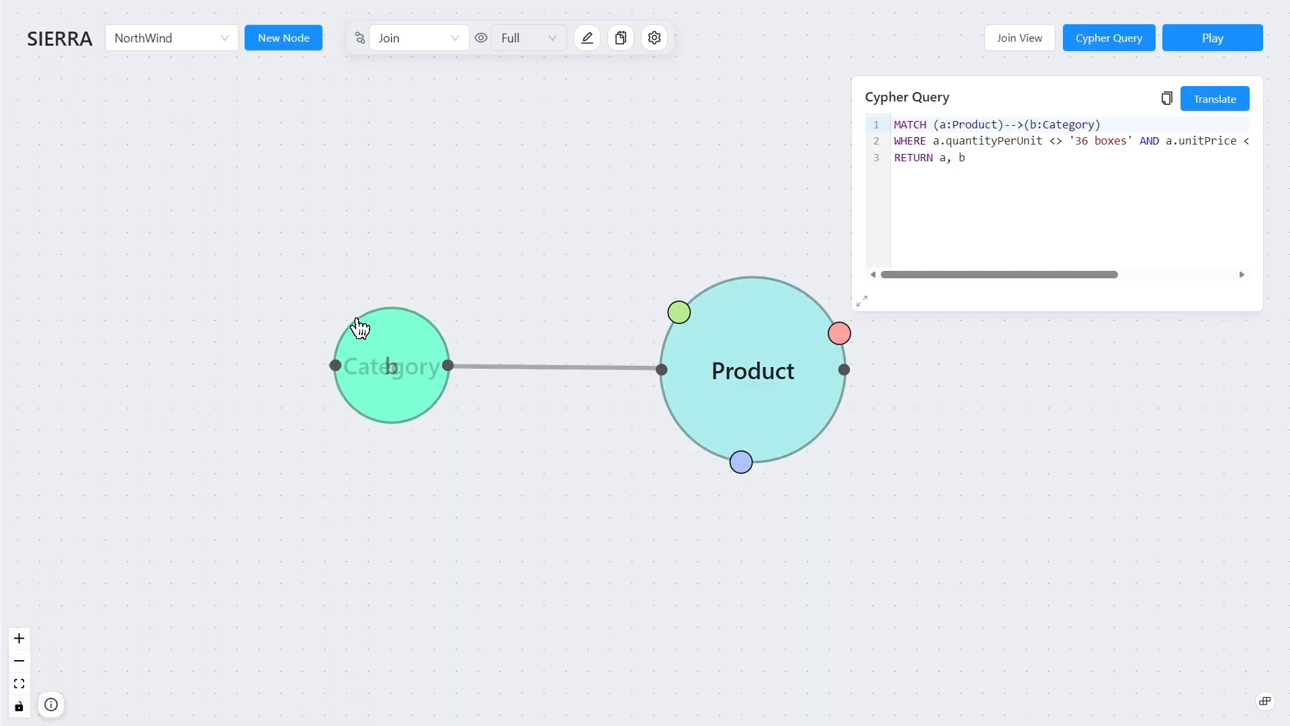
left_click(360, 328)
left_click(47, 279)
left_click(138, 200)
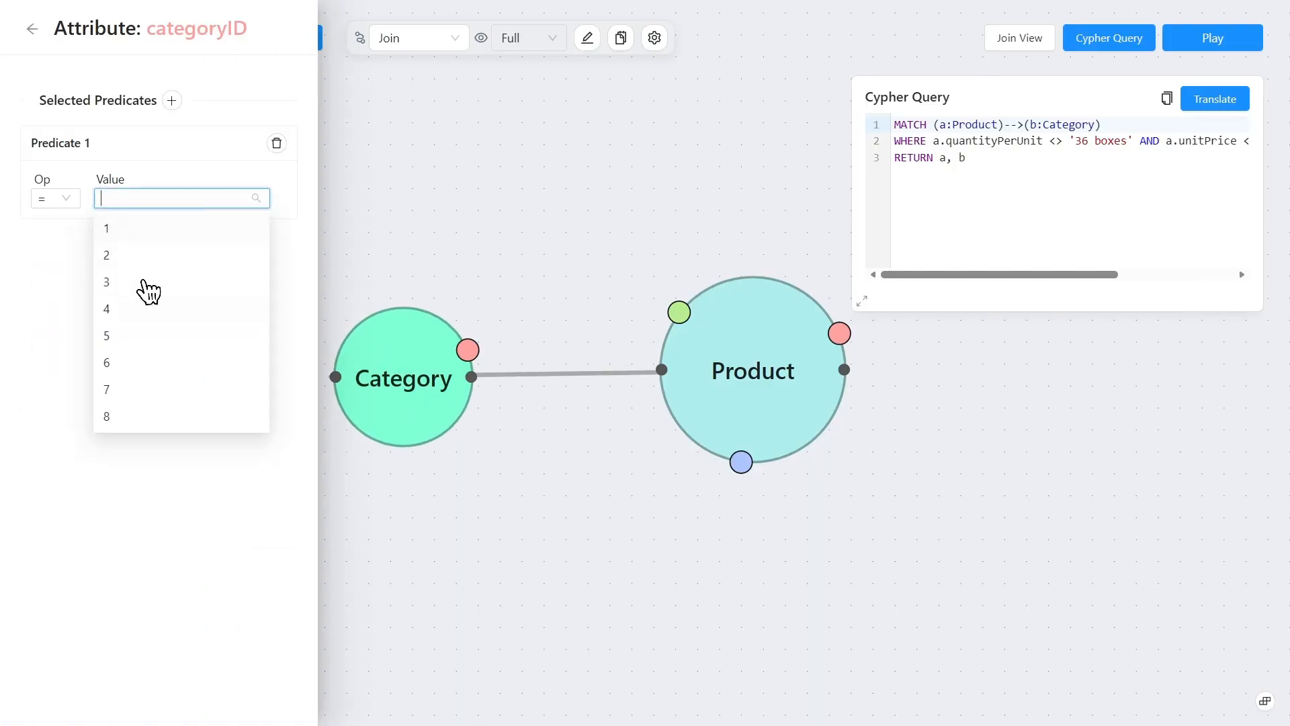
left_click(149, 390)
left_click(31, 30)
left_click(19, 40)
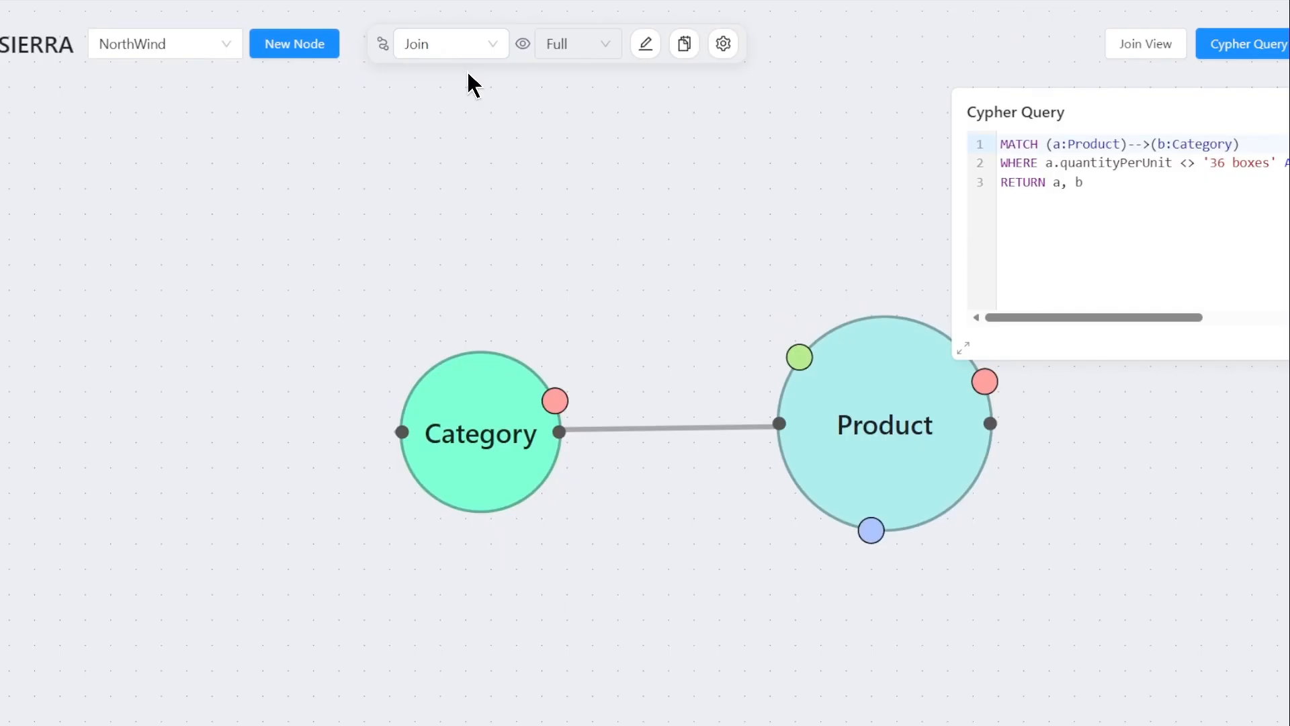
Join the Category node's categoryID predicate to the Product node's categoryID predicate with an equality link.
left_click_drag(506, 423, 737, 380)
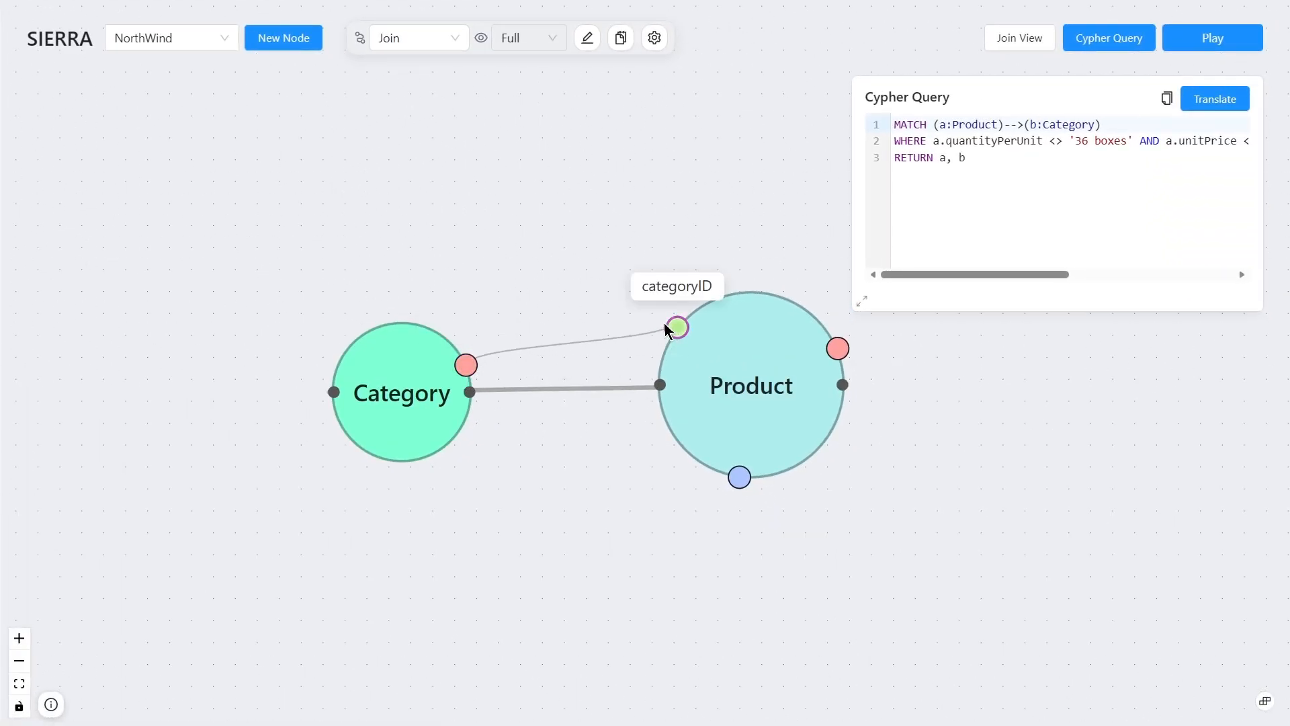
left_click_drag(667, 329, 662, 329)
left_click_drag(466, 365, 672, 329)
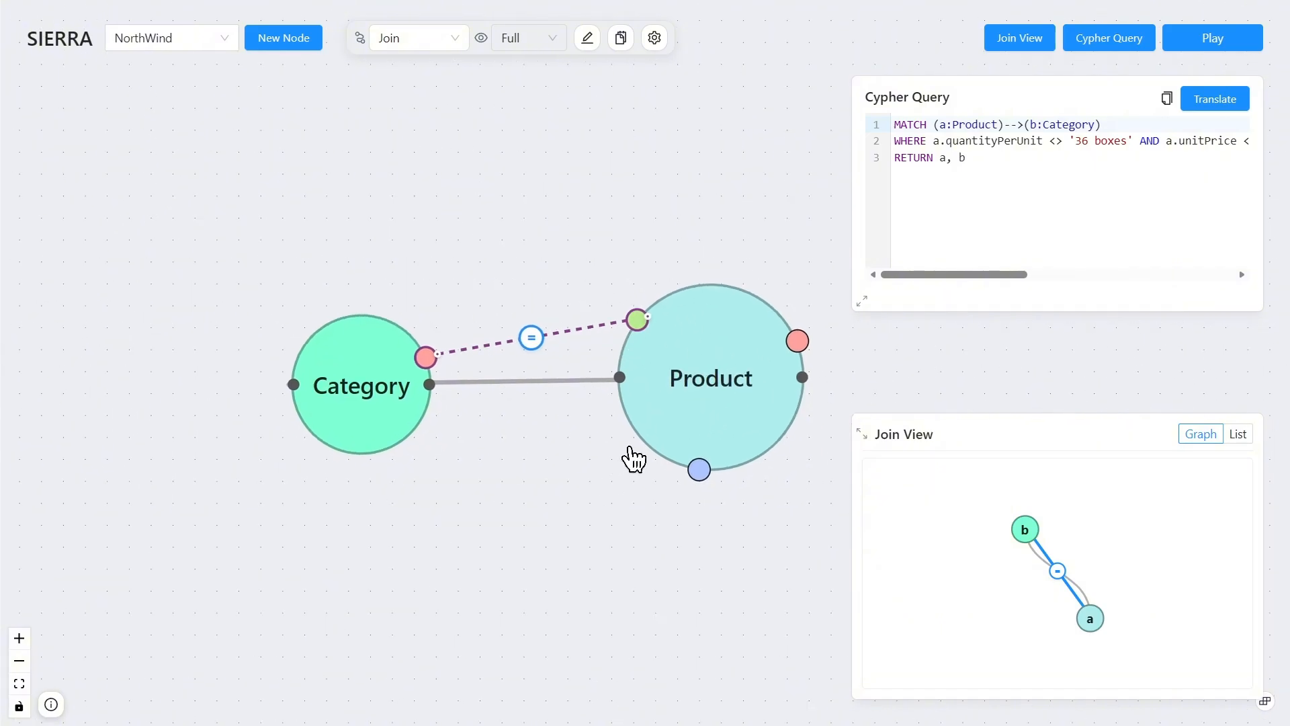
In the Product node's predicate nesting, switch the connector between unitPrice and categoryID to OR.
left_click(691, 417)
scroll(173, 236, "up", 2)
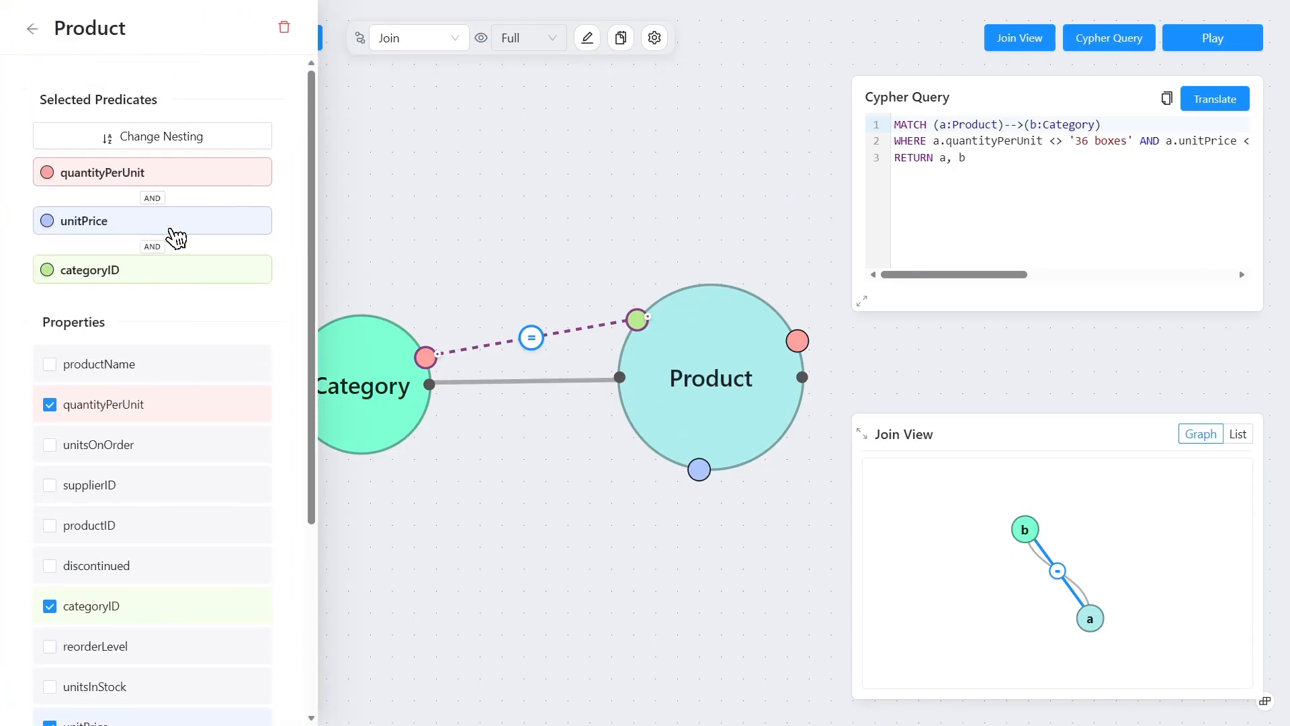
left_click(132, 137)
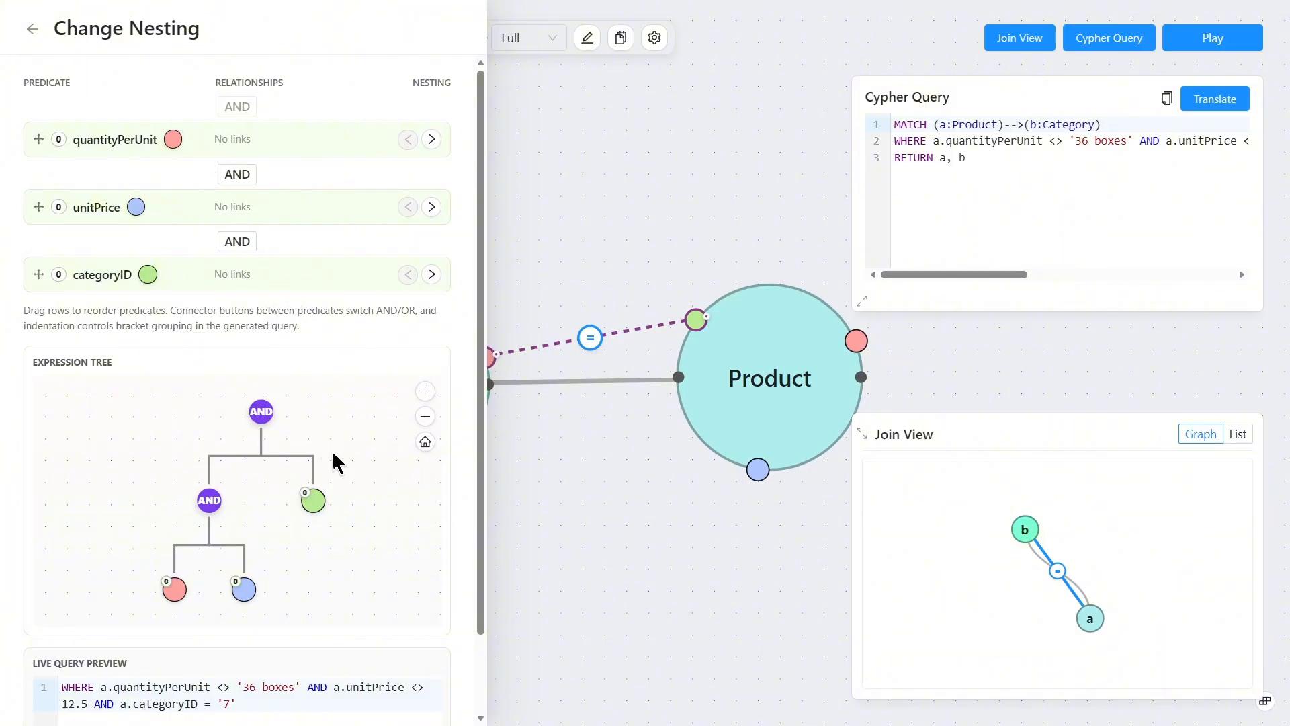
left_click_drag(330, 464, 315, 463)
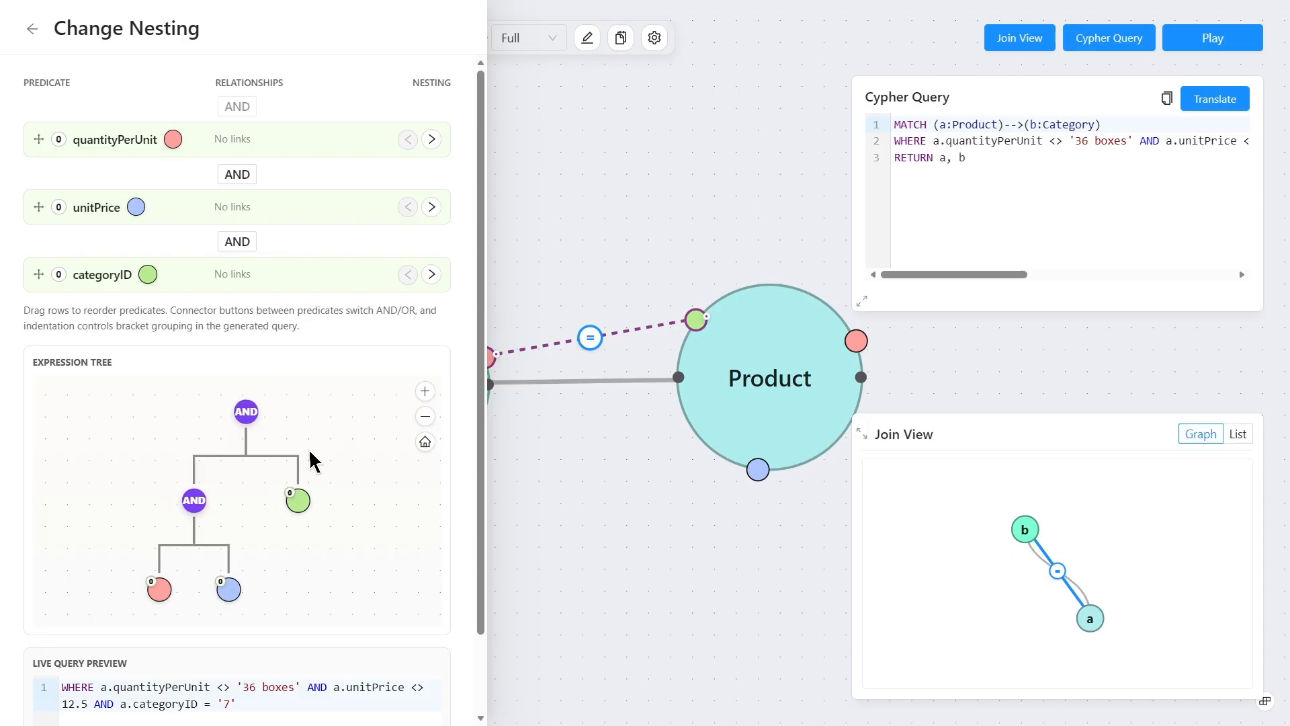
mouse_move(295, 500)
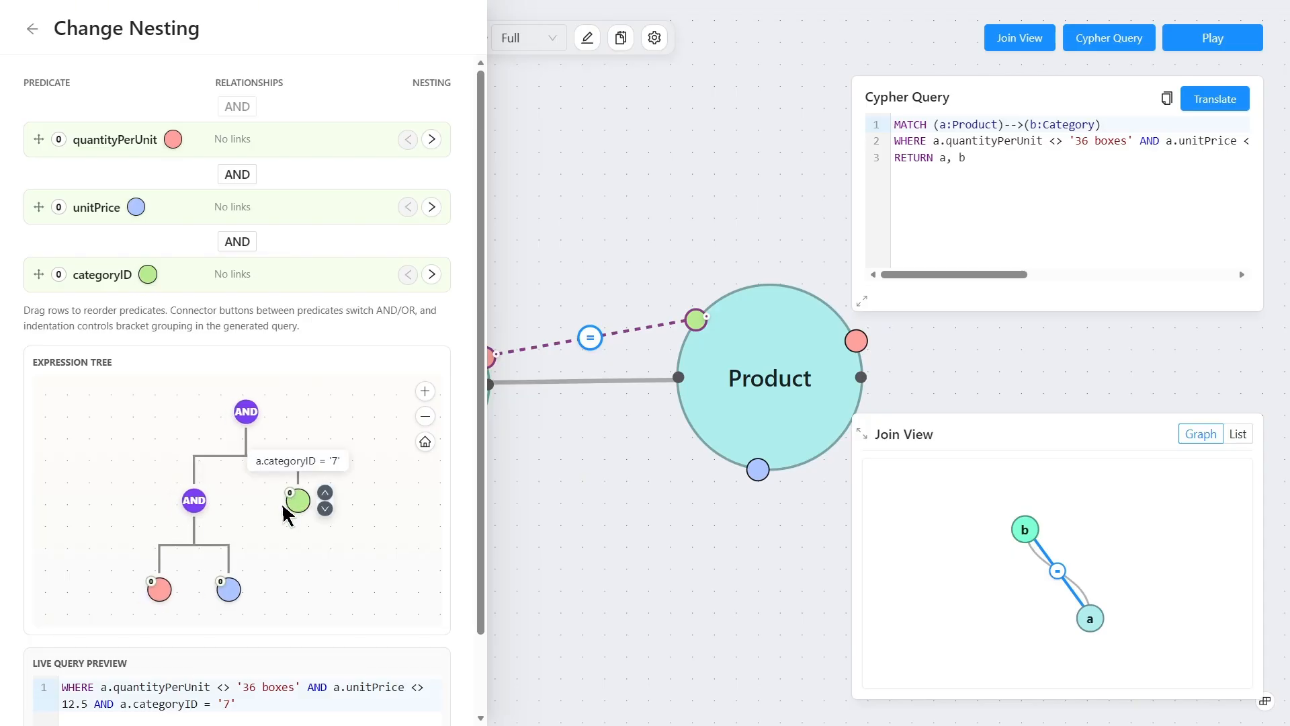
mouse_move(235, 590)
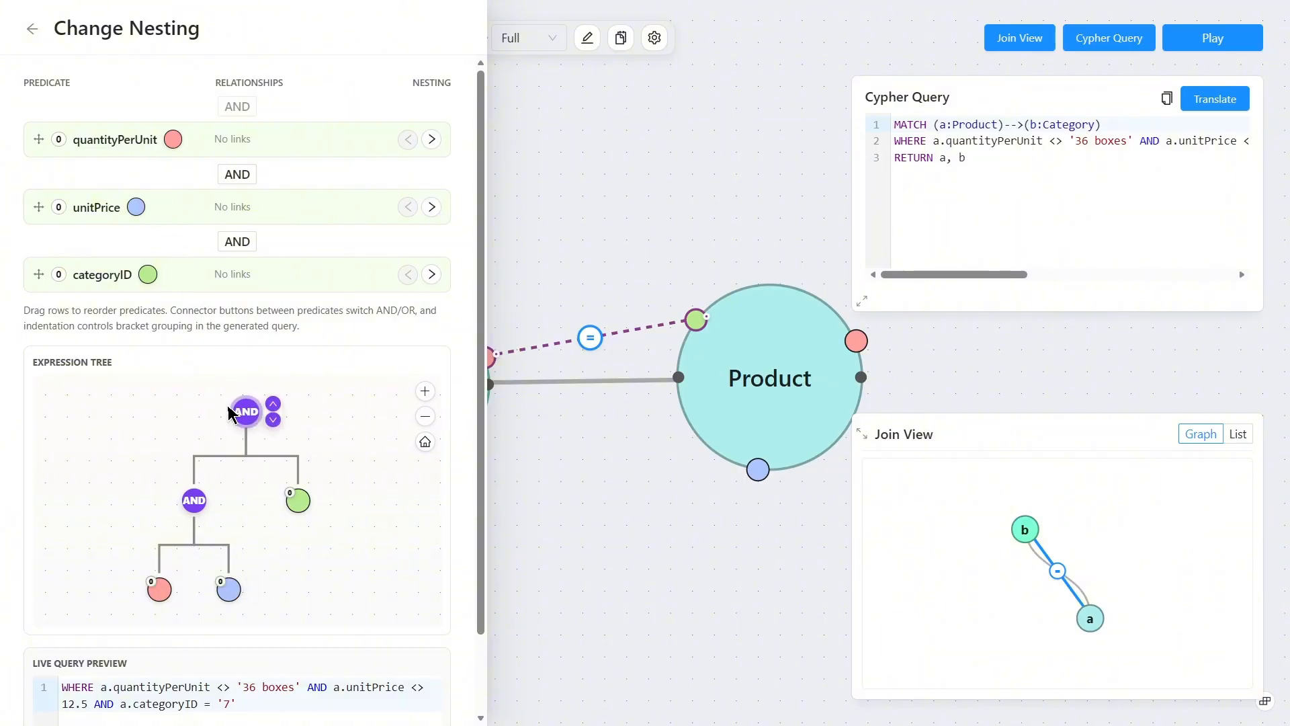
left_click(244, 413)
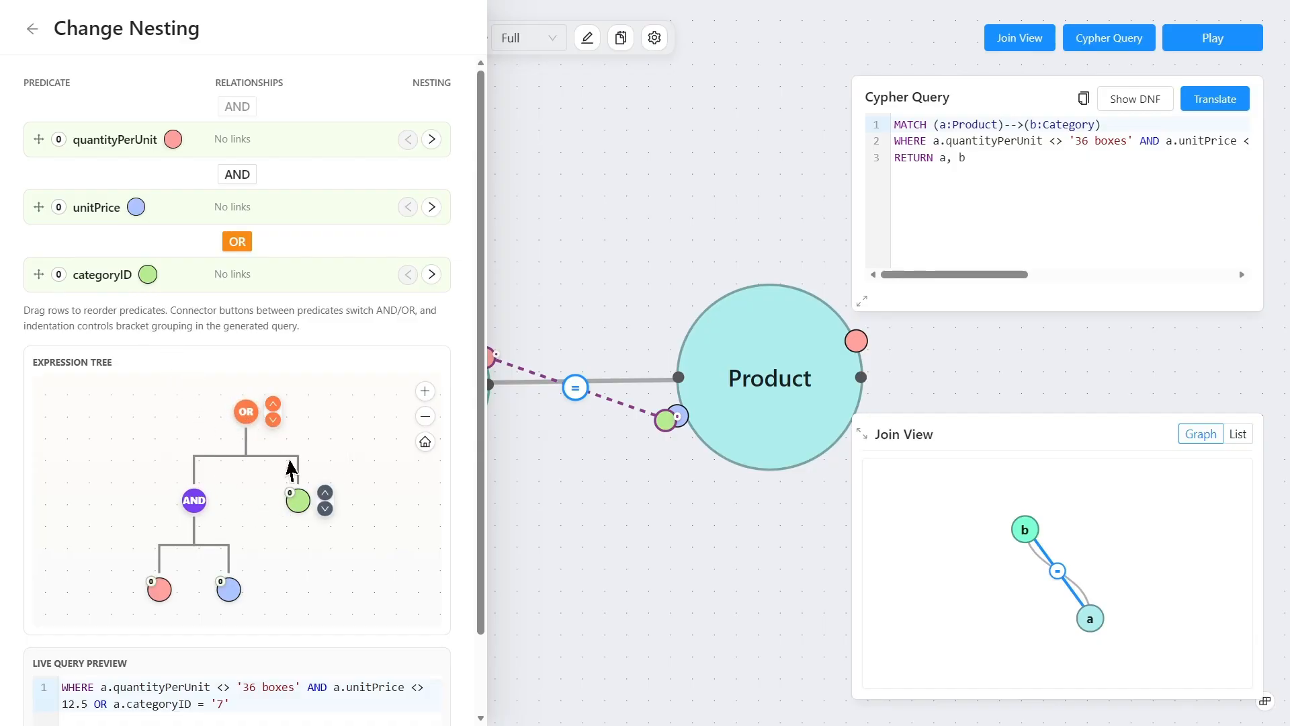
Nest the categoryID and unitPrice predicates at level 1 to bracket them together, and close the Product details.
left_click(325, 508)
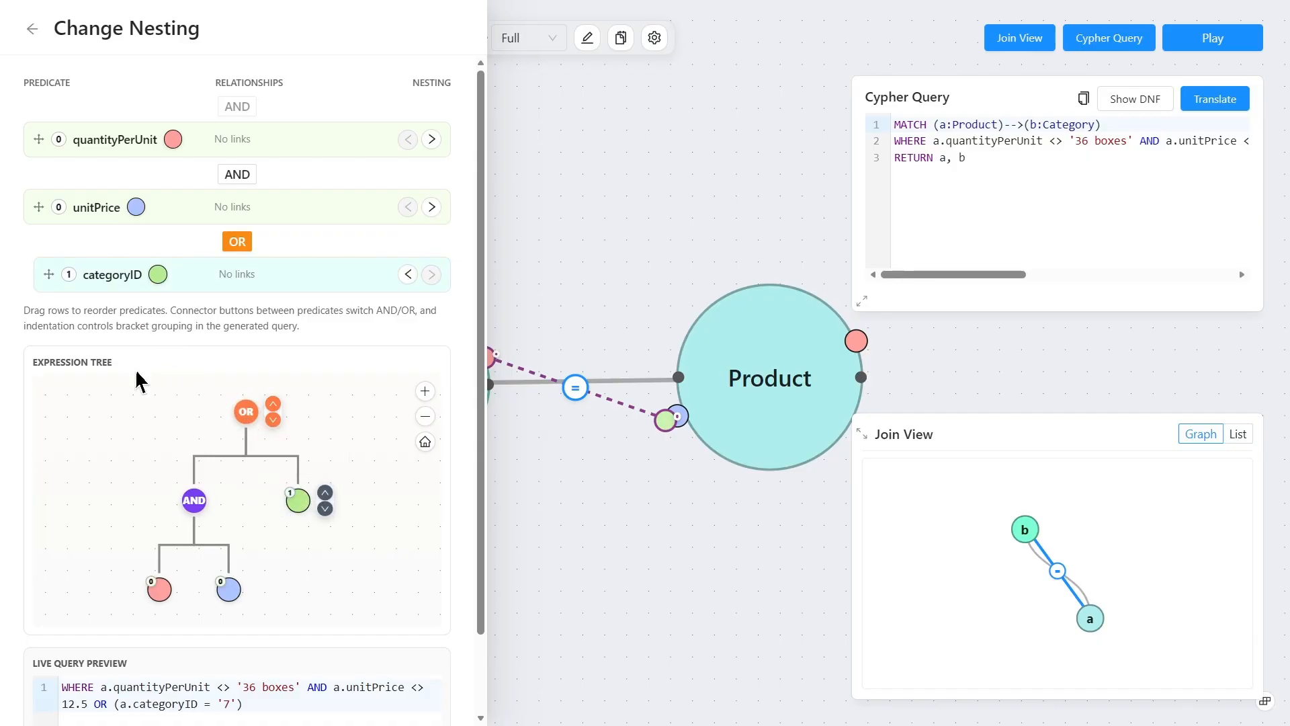
left_click(255, 597)
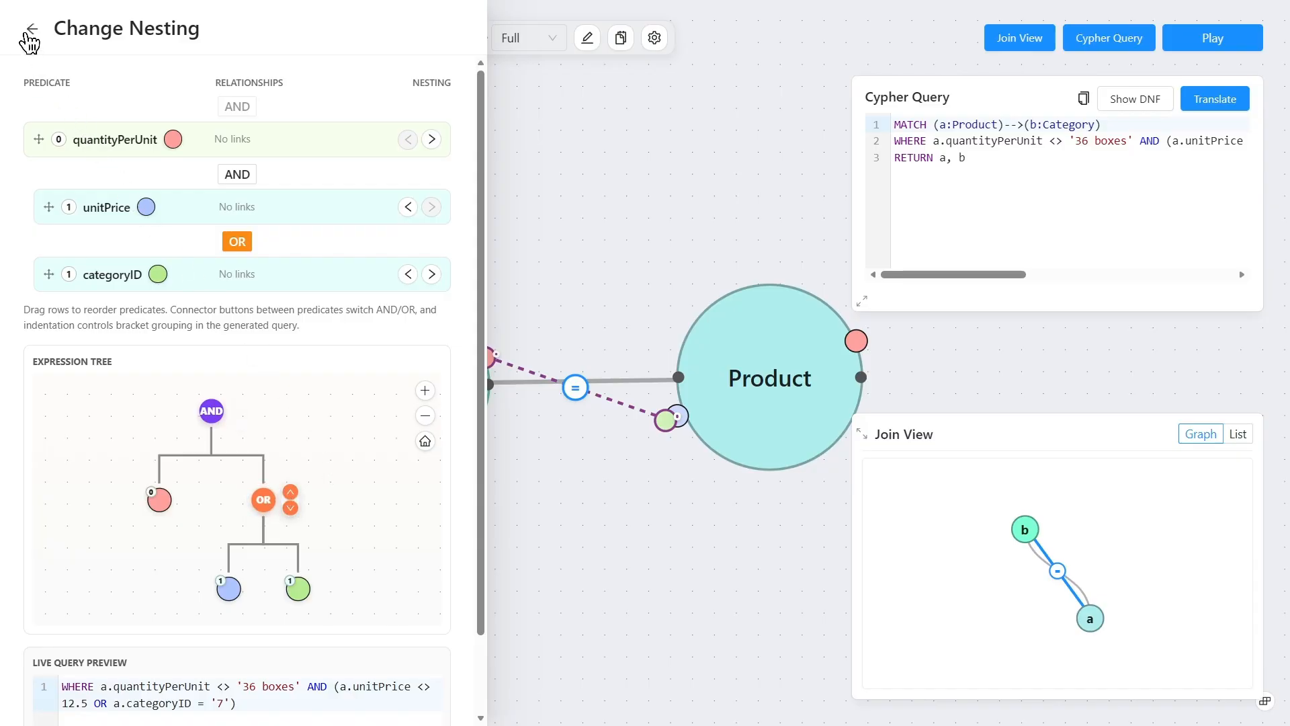
left_click(28, 30)
left_click(26, 28)
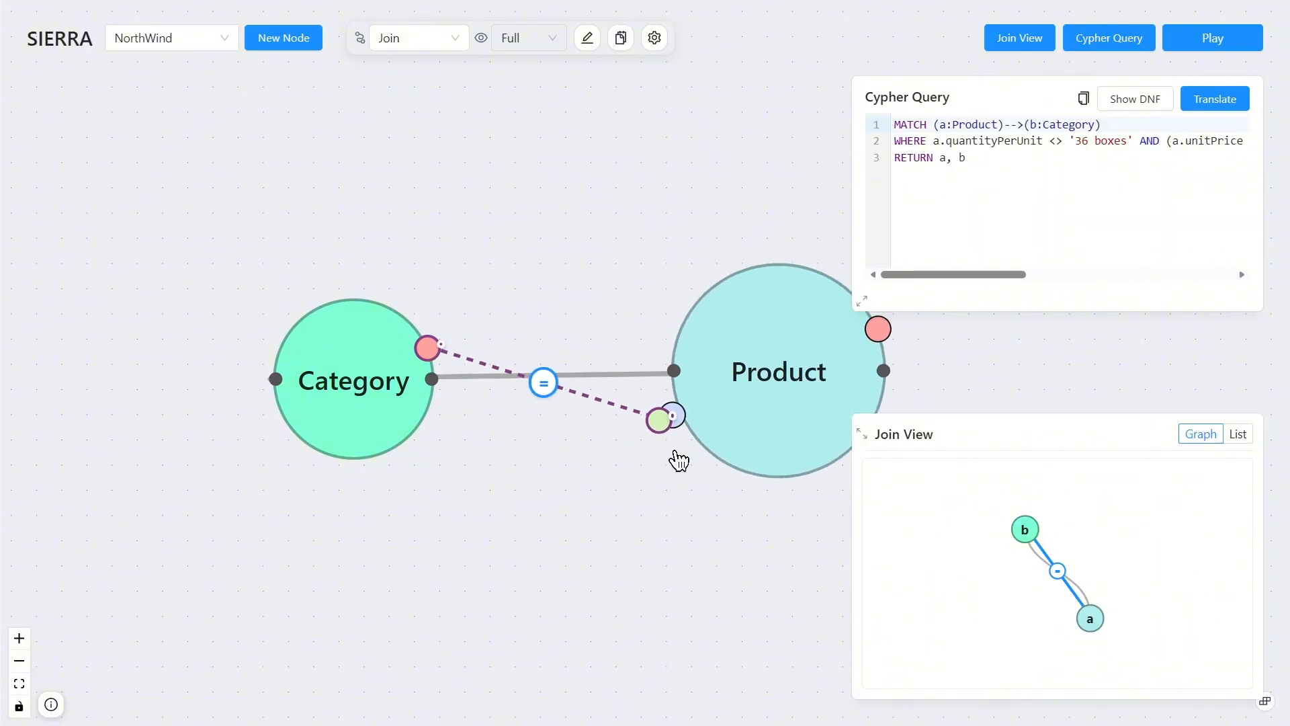
Show the query controls, make the returned results DISTINCT and set LIMIT to 10.
left_click(618, 45)
left_click(586, 37)
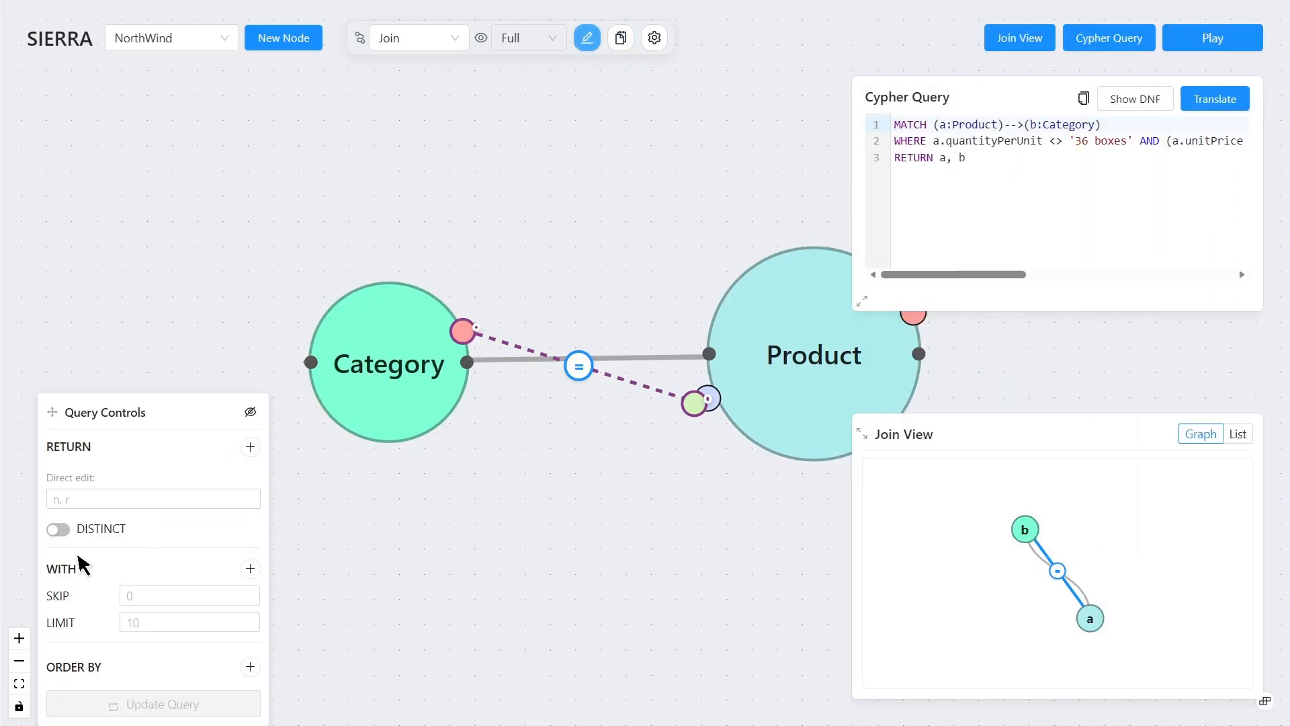
left_click(58, 529)
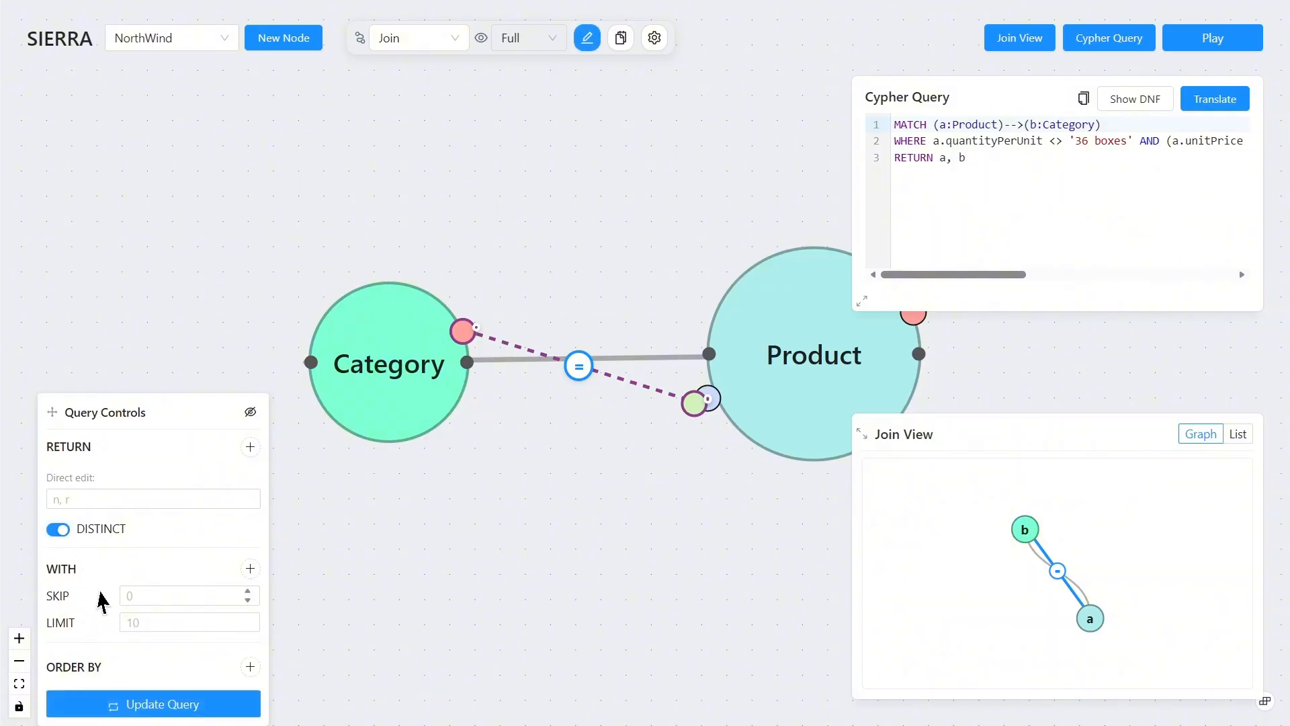
left_click(122, 623)
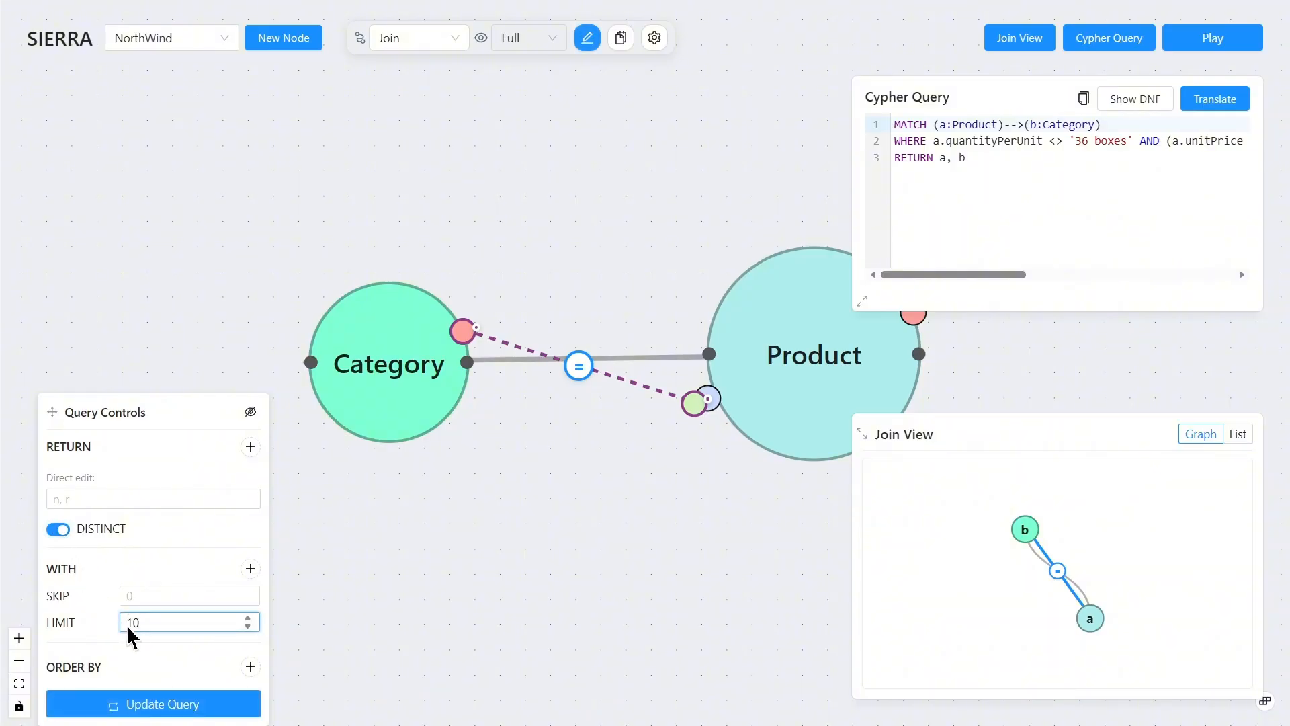
Order the results by a.unitPrice descending and update the query.
left_click(244, 670)
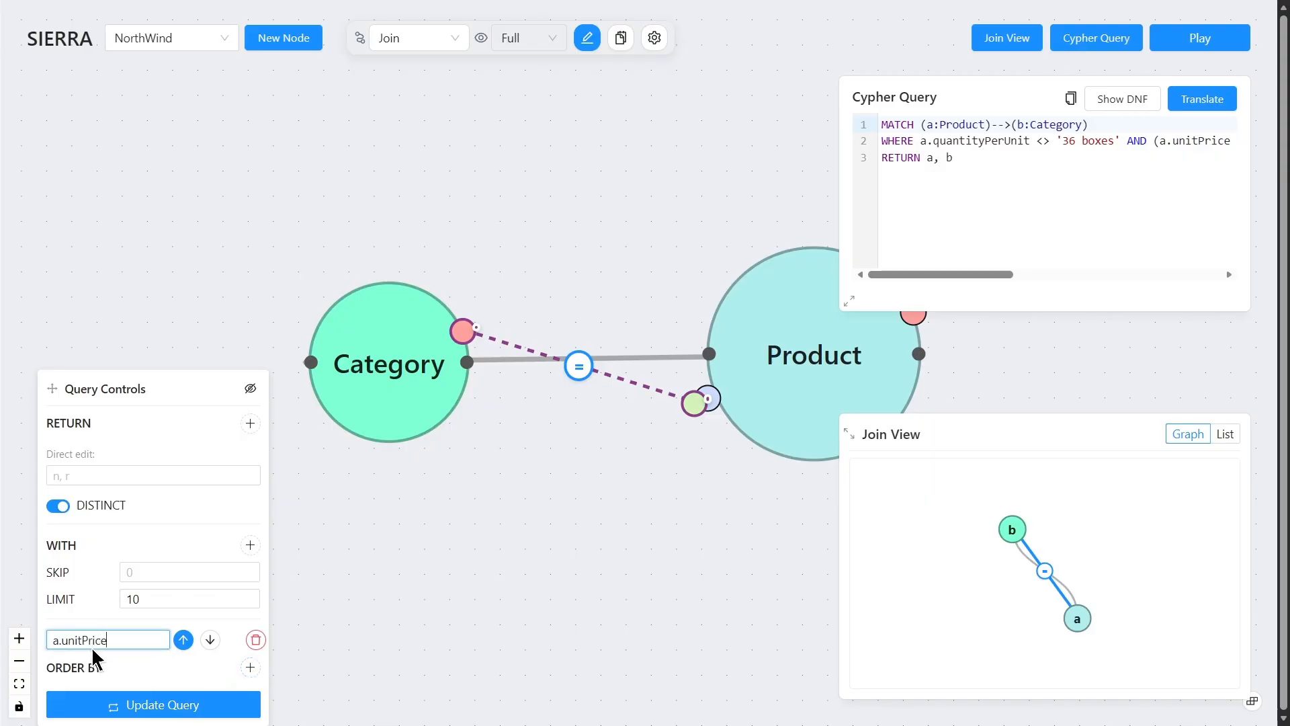
left_click(210, 639)
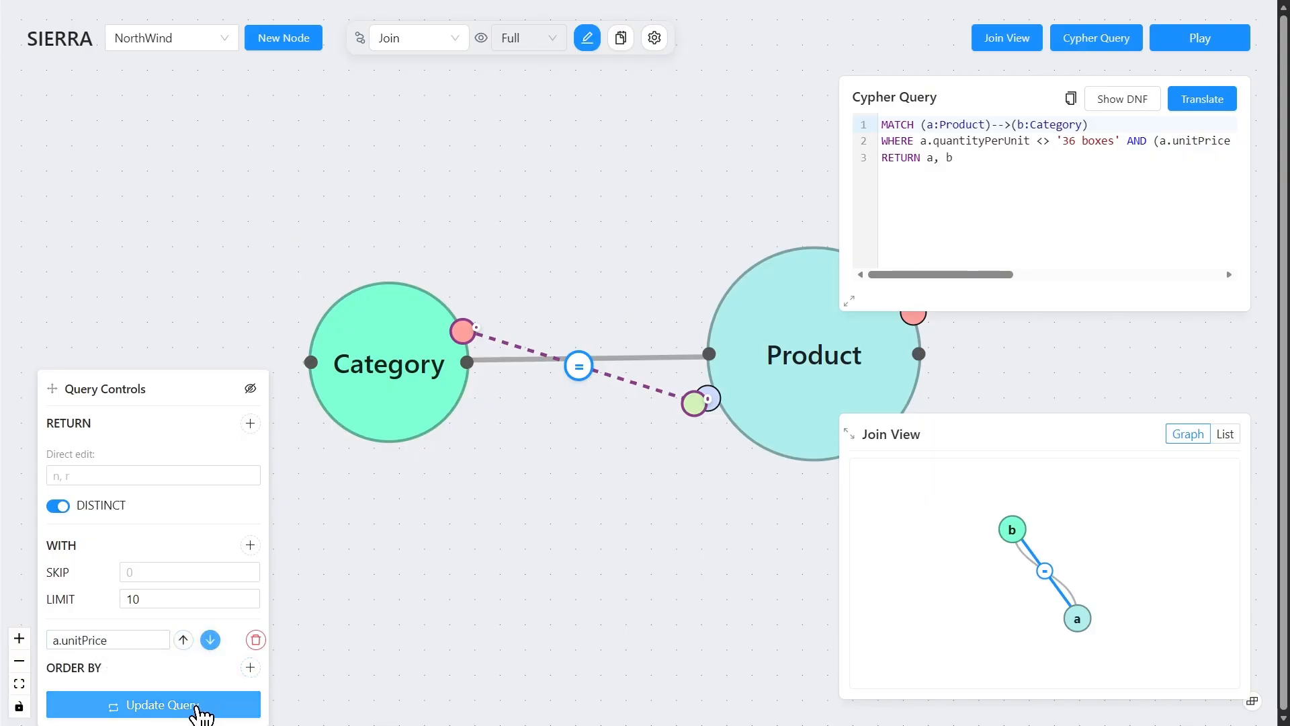
left_click(197, 706)
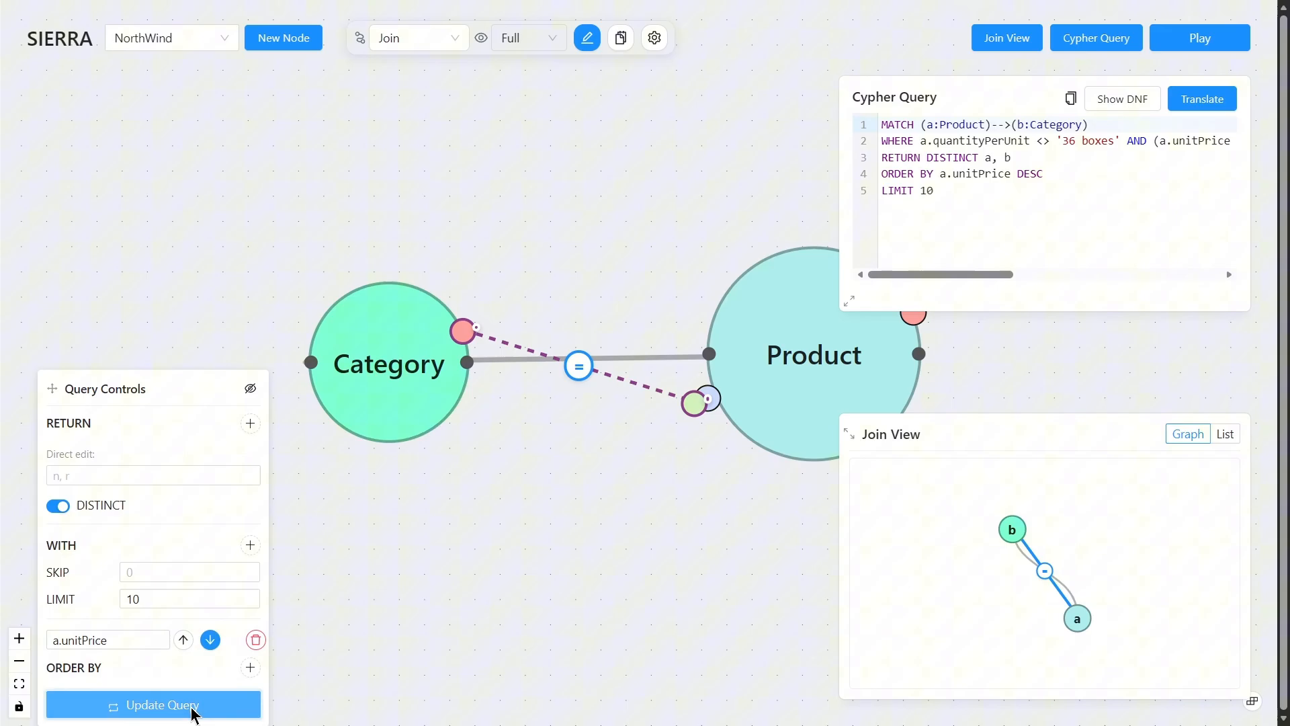
Run the query and examine the Product and Category results.
left_click(1174, 60)
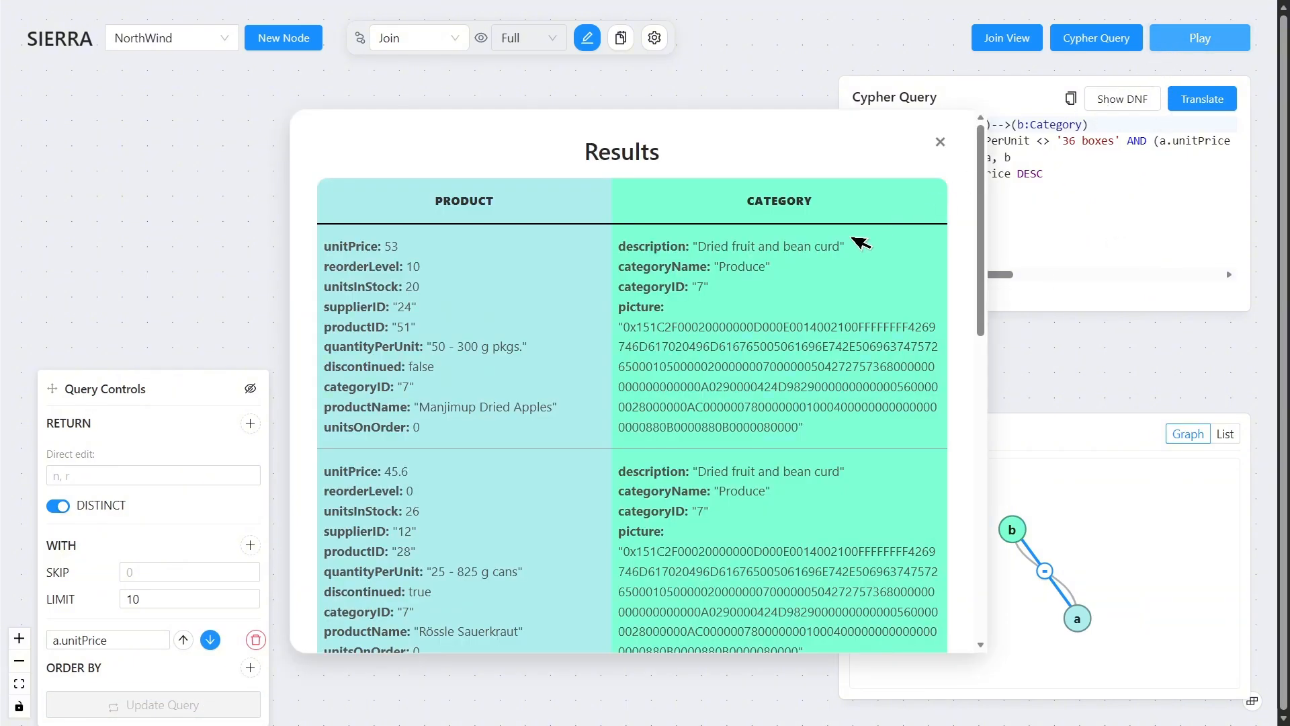
middle_click(824, 257)
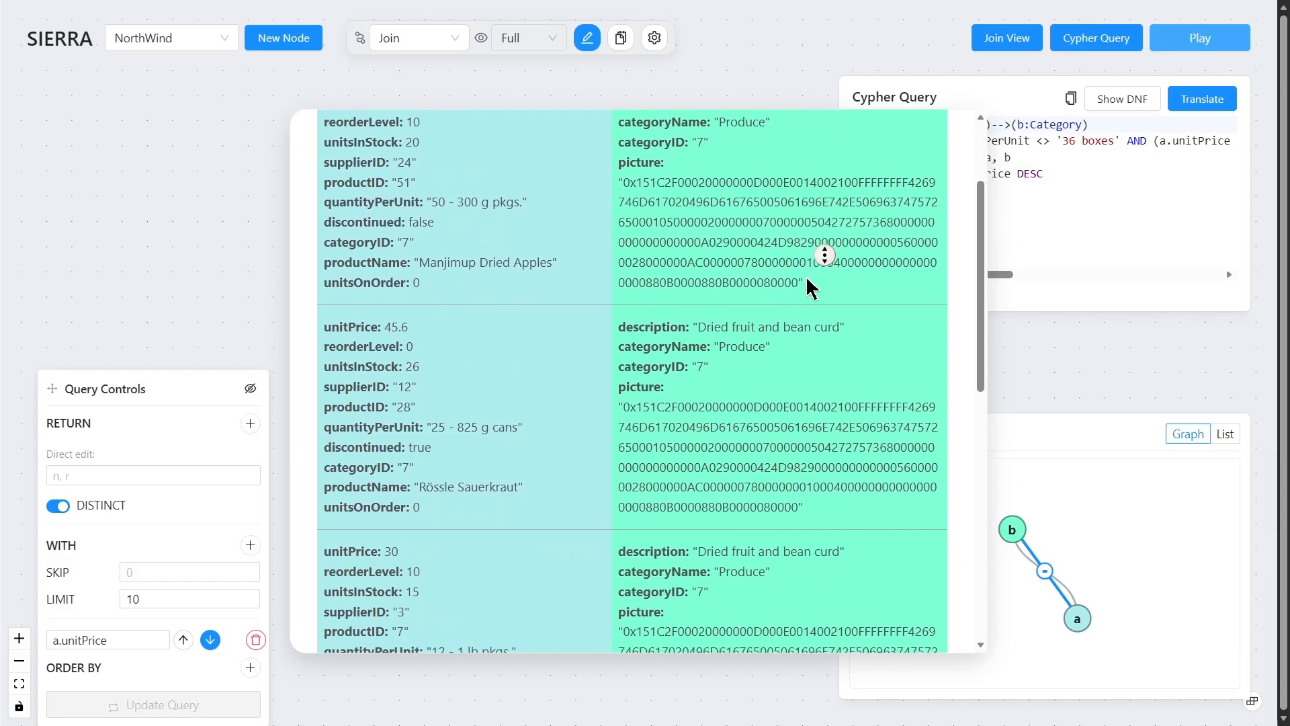